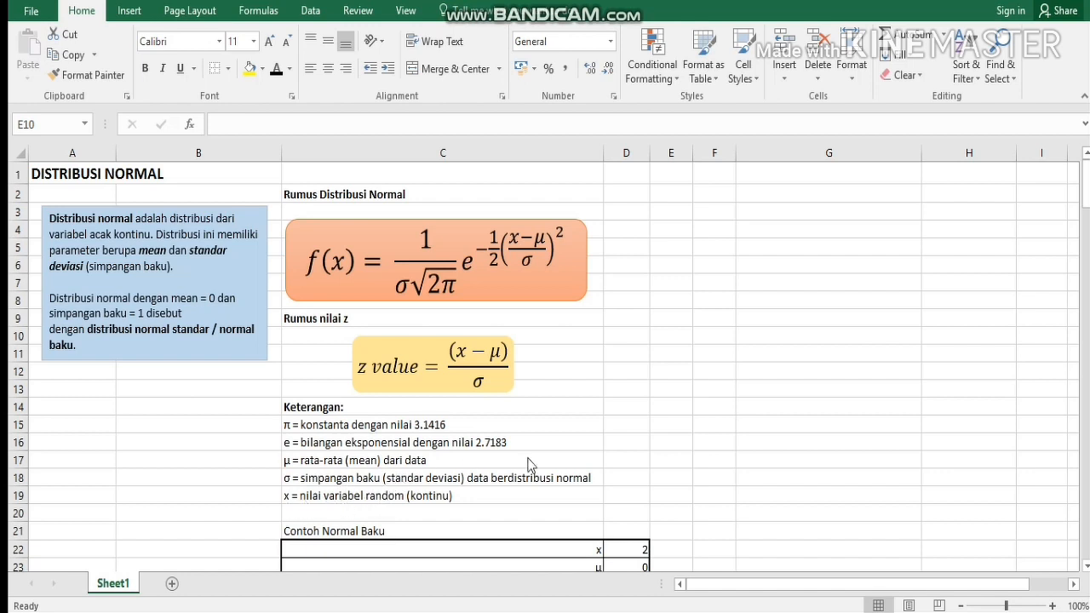
Step: Review the normal distribution and z value formulas, the symbol definitions, and the parameters in the Contoh Normal Baku table
scroll(653, 346, "down", 2)
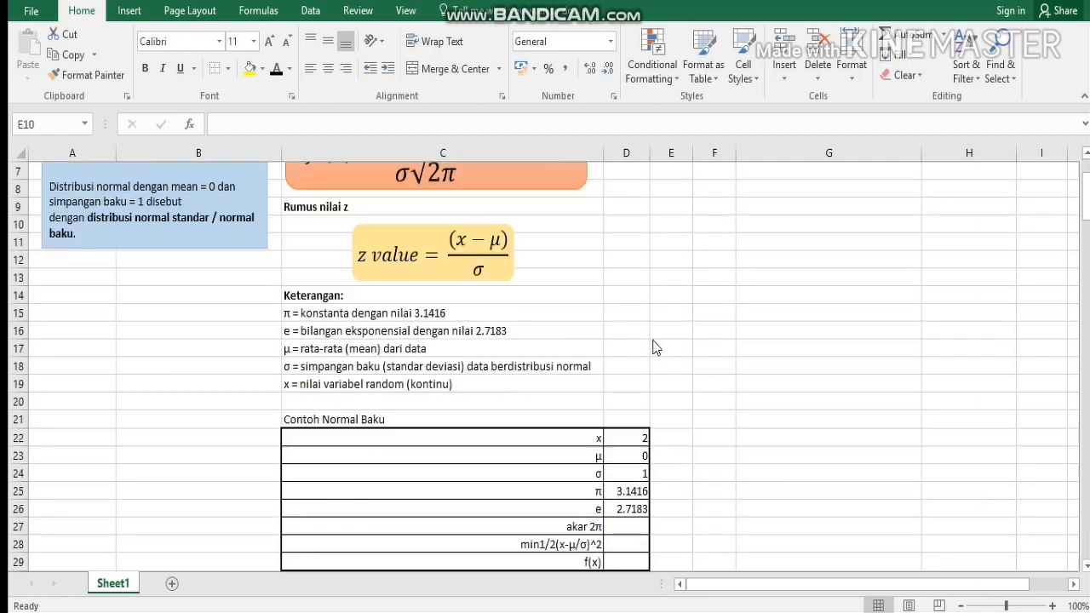
scroll(656, 347, "down", 2)
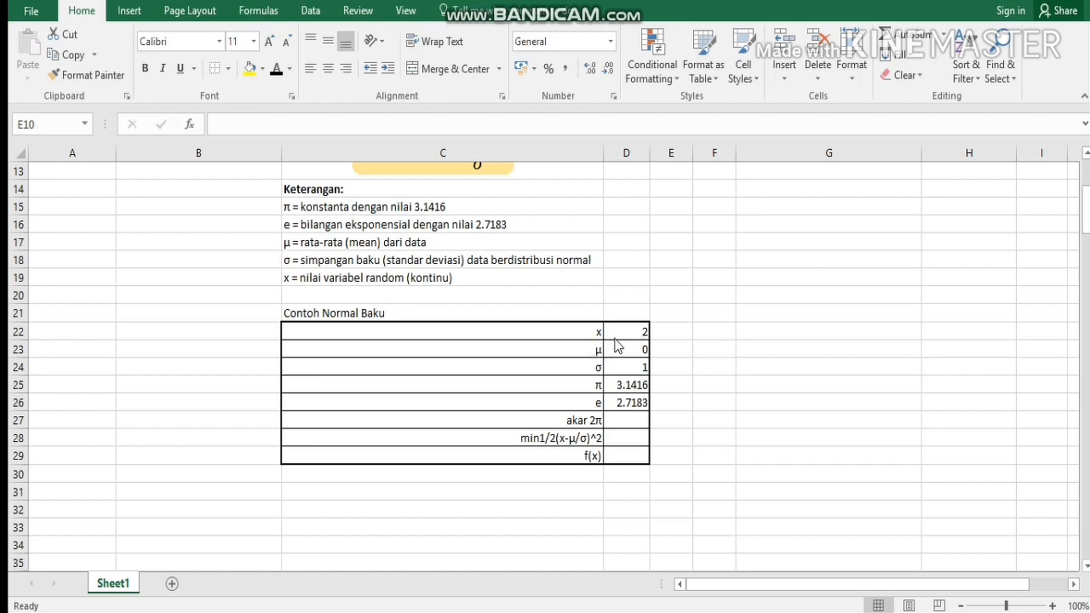
scroll(628, 366, "up", 1)
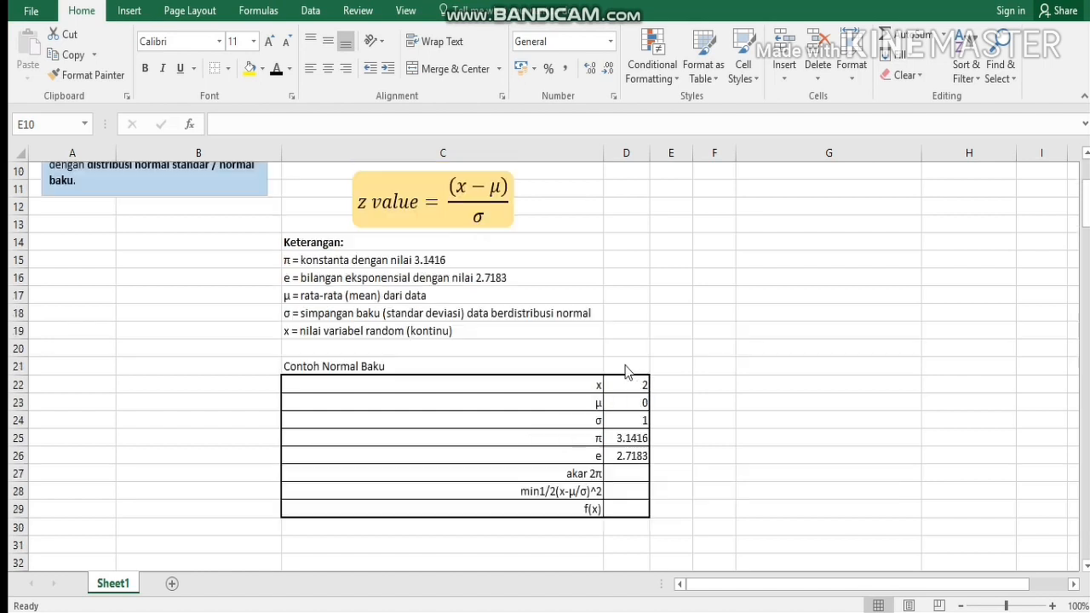
scroll(608, 426, "down", 1)
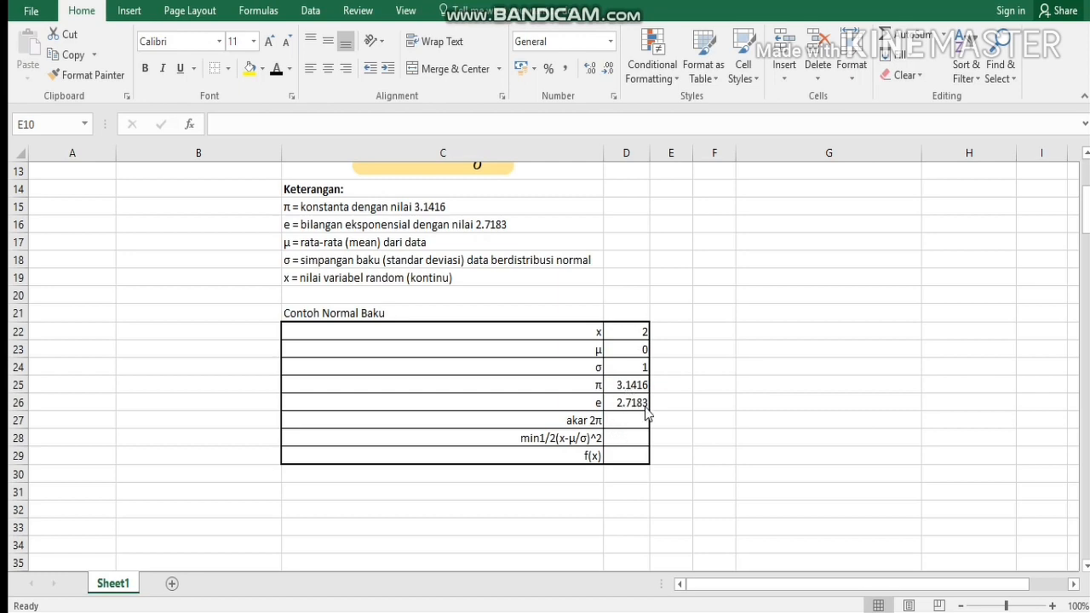
scroll(681, 408, "up", 4)
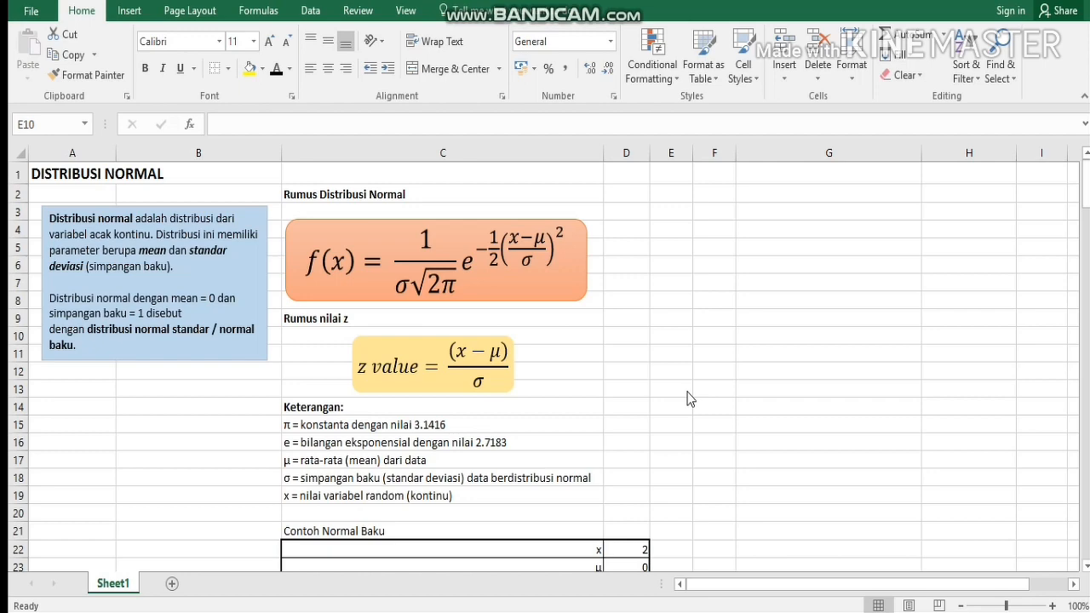
scroll(681, 401, "down", 3)
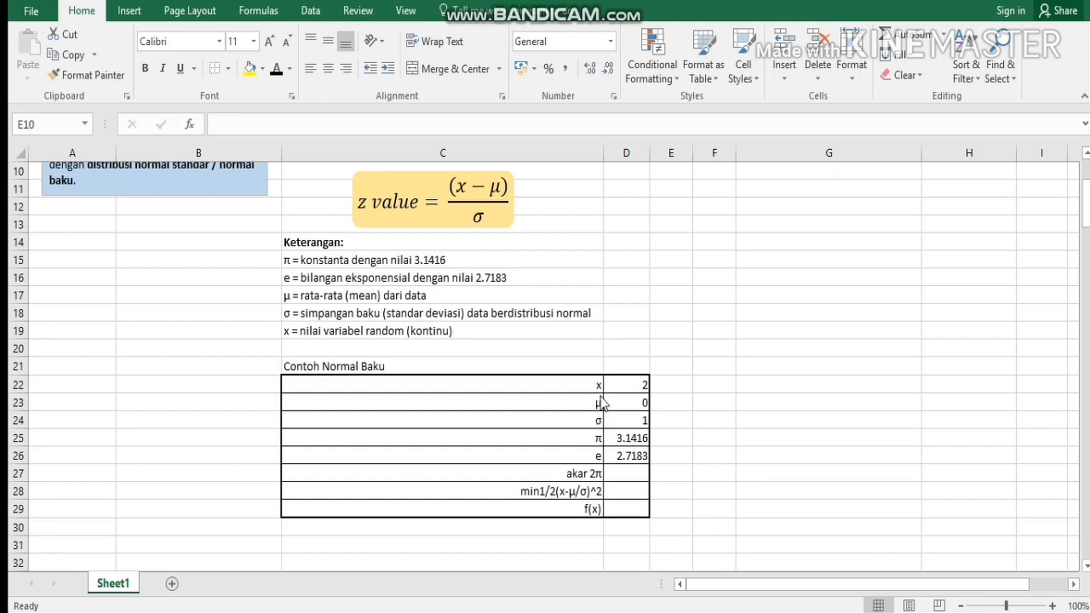
scroll(426, 324, "up", 2)
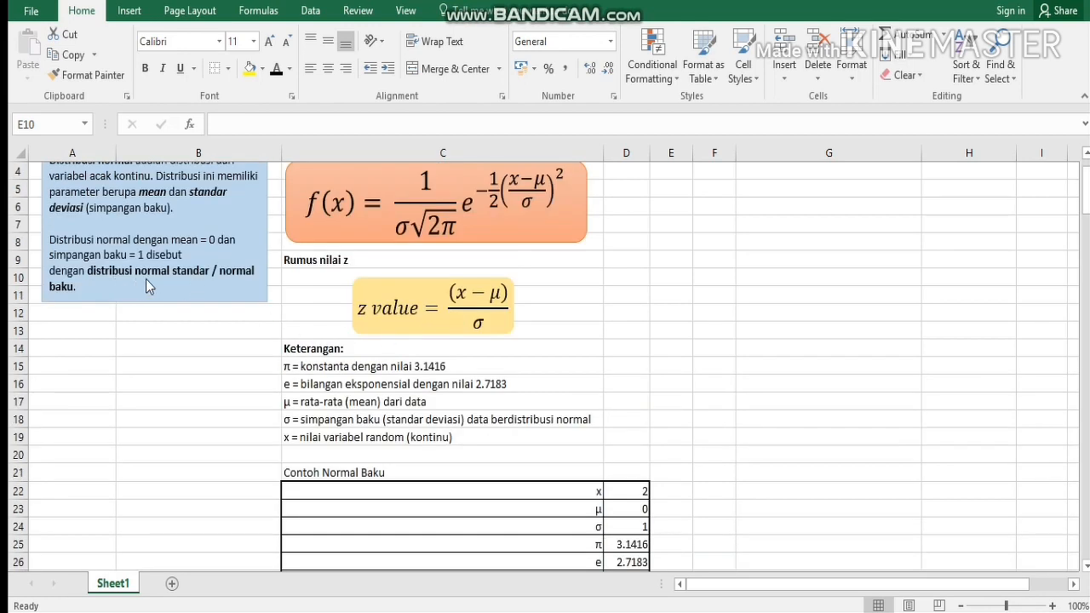
scroll(204, 282, "down", 1)
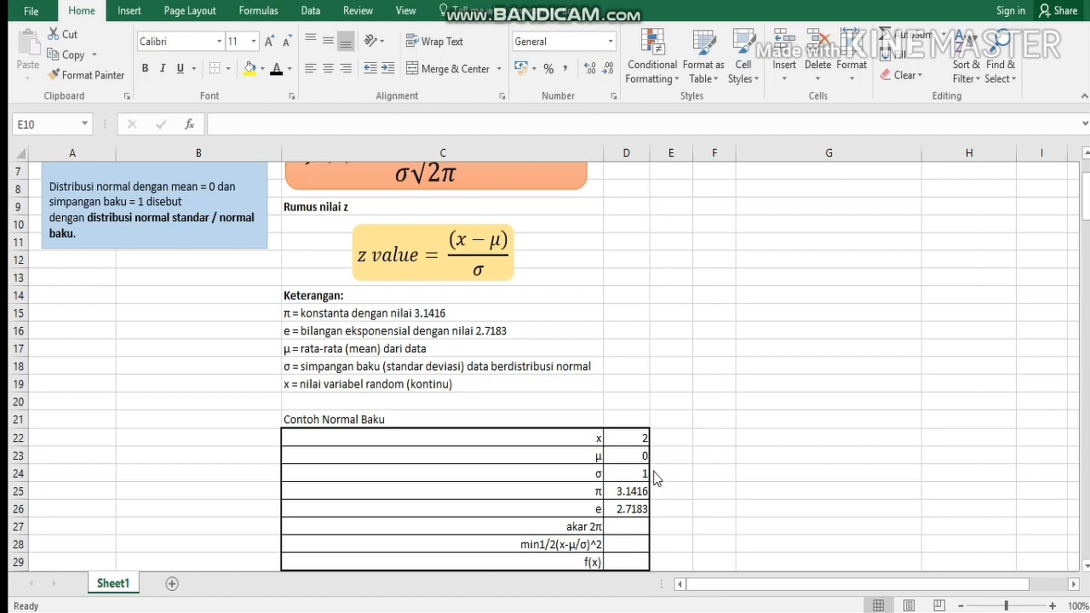
scroll(654, 477, "up", 2)
scroll(653, 436, "down", 1)
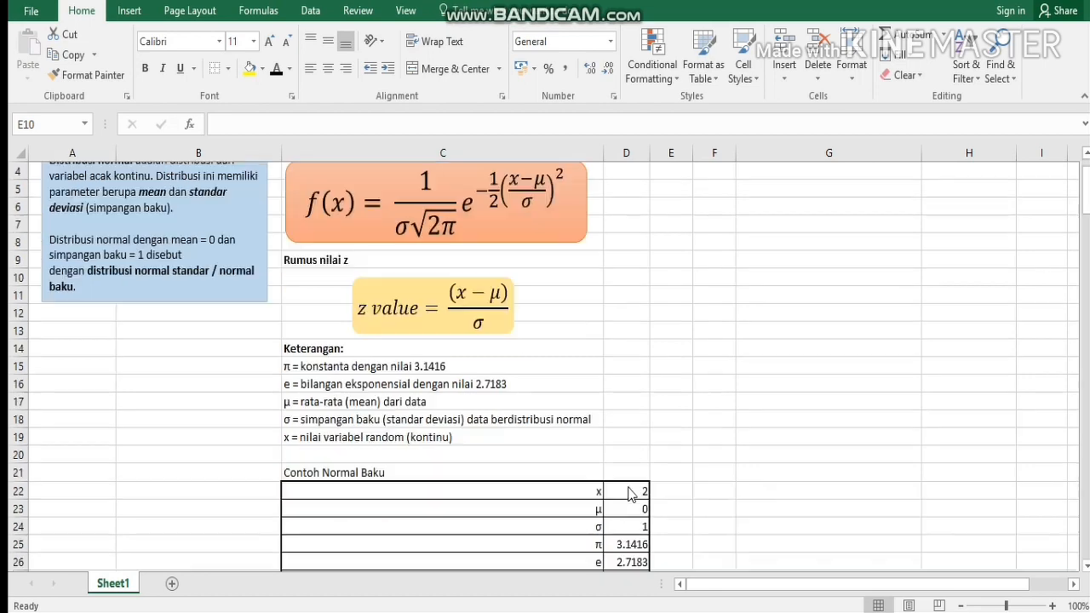
scroll(494, 486, "down", 2)
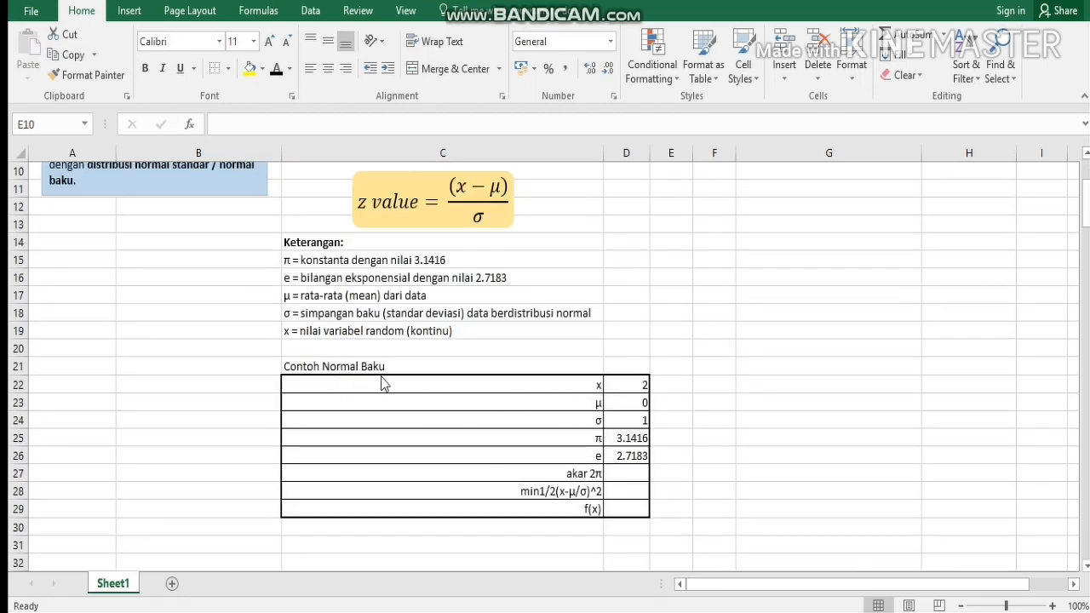
Step: Examine the x and μ cells and the akar 2π, min1/2(x-μ/σ)^2 and f(x) rows against the distribution formula
left_click(629, 384)
left_click(629, 384)
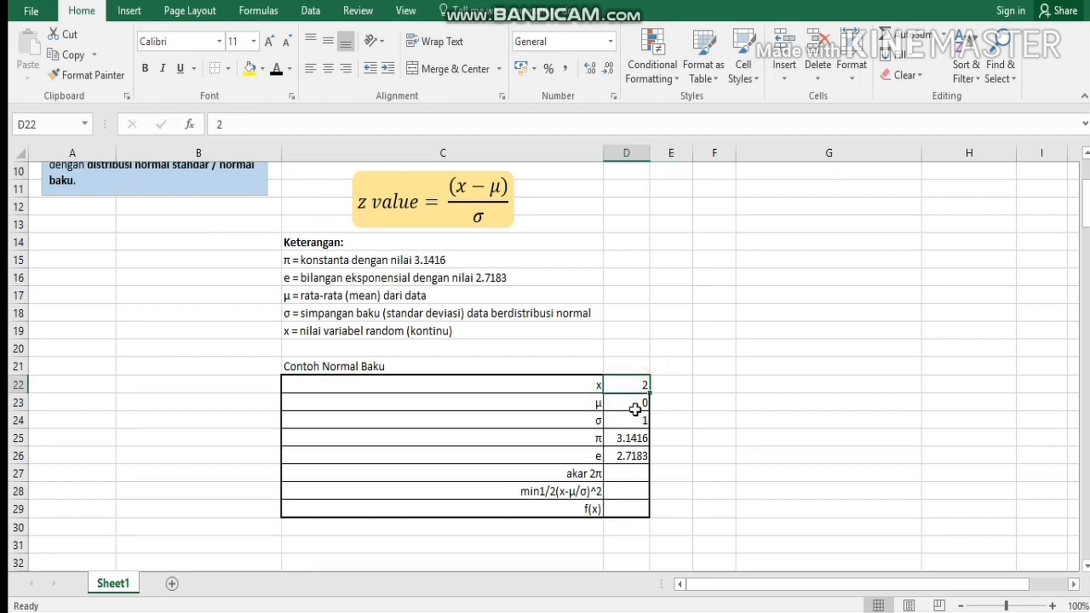
left_click(634, 403)
left_click(635, 474)
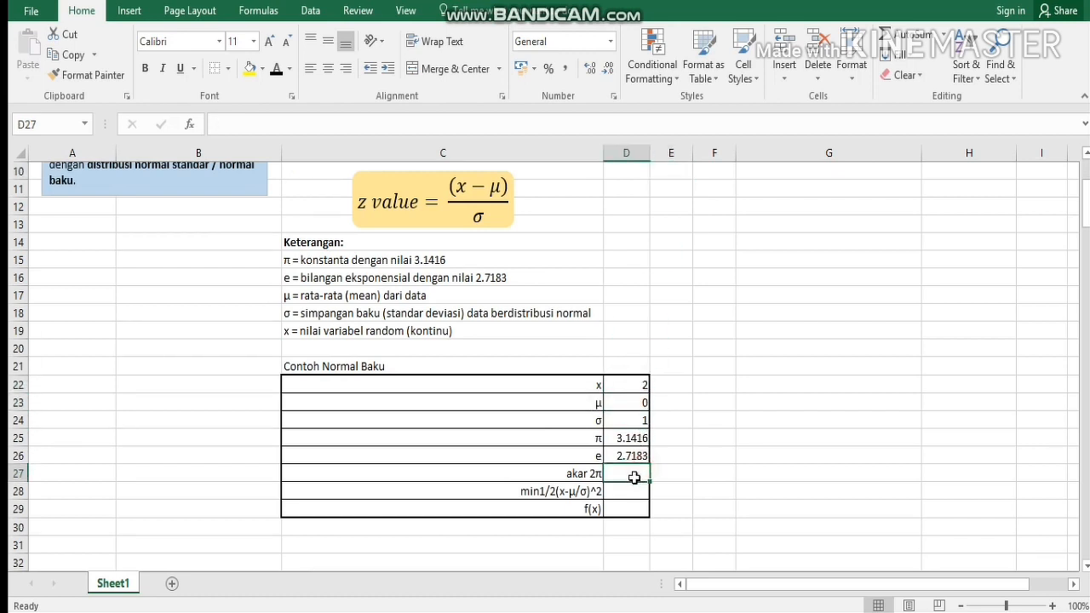
scroll(634, 475, "up", 3)
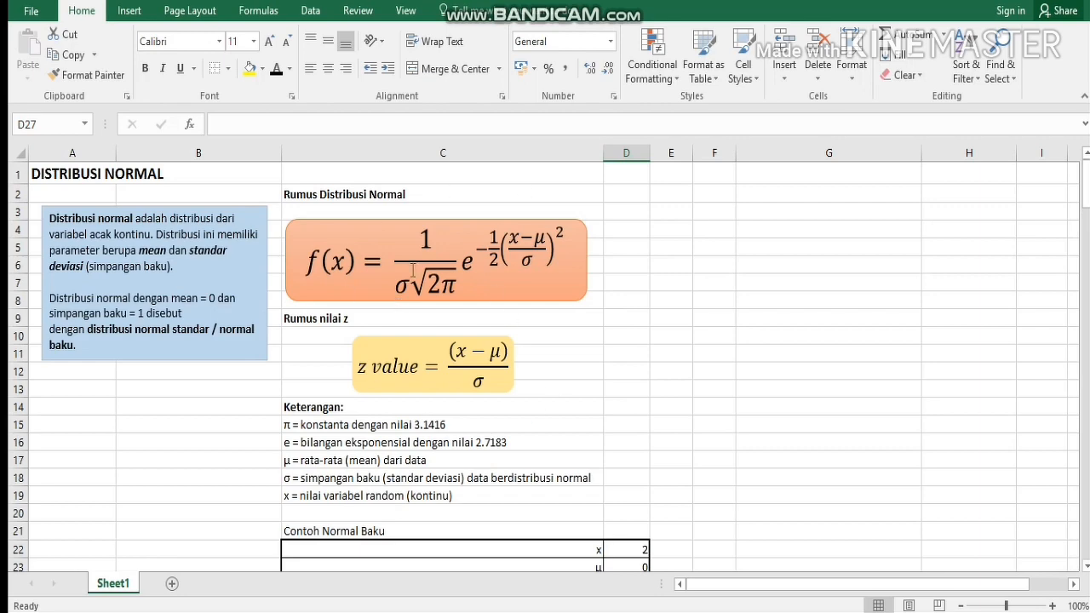
scroll(686, 281, "down", 3)
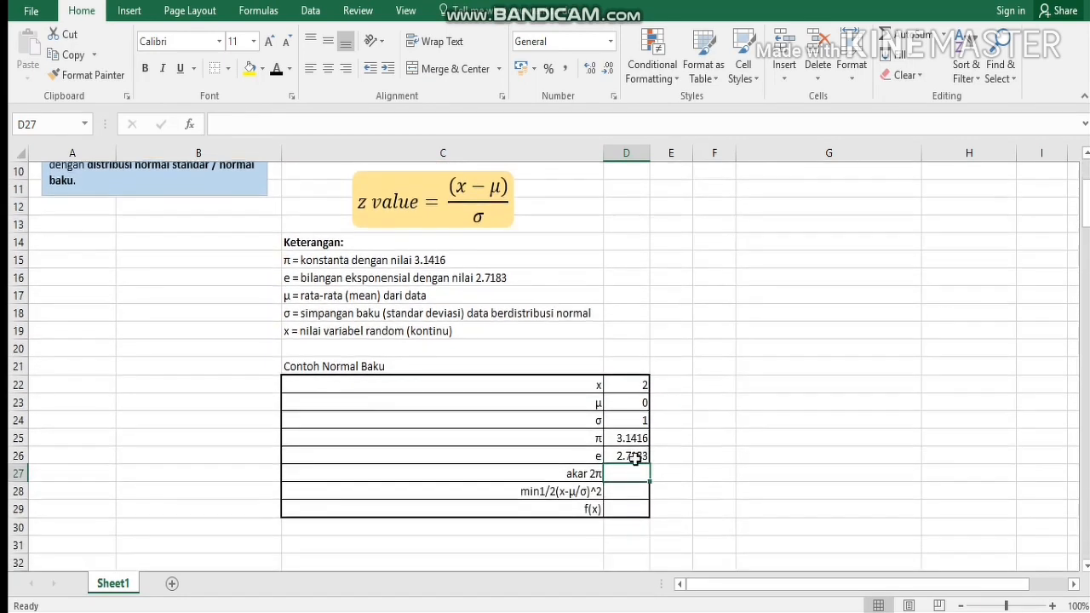
left_click(586, 475)
left_click(586, 491)
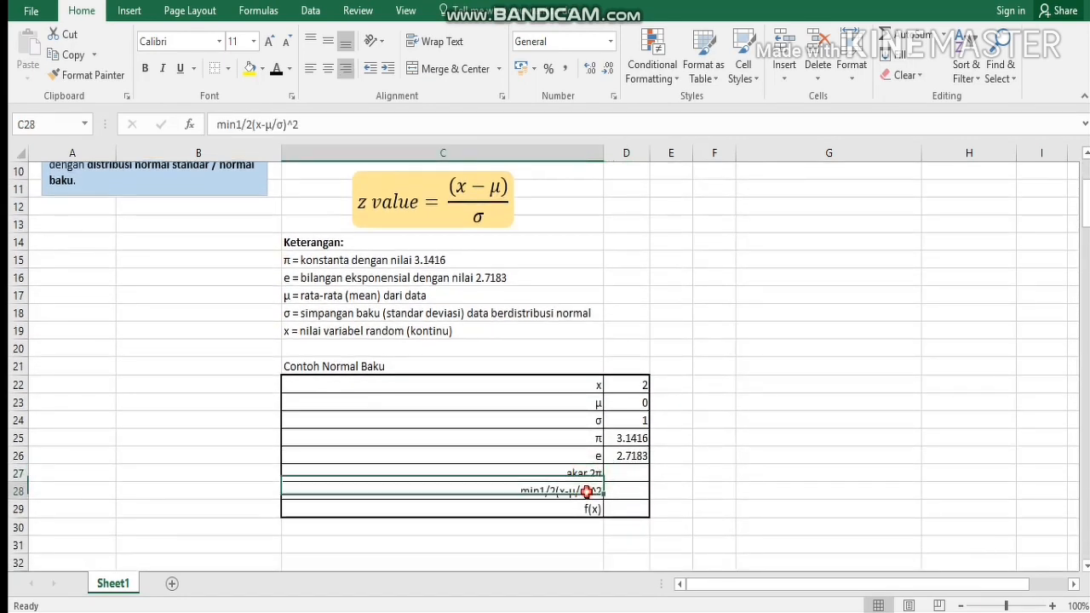
left_click(589, 507)
left_click(592, 476)
Step: Calculate akar 2π in D27 with the formula =SQRT(2*D25)
left_click(612, 474)
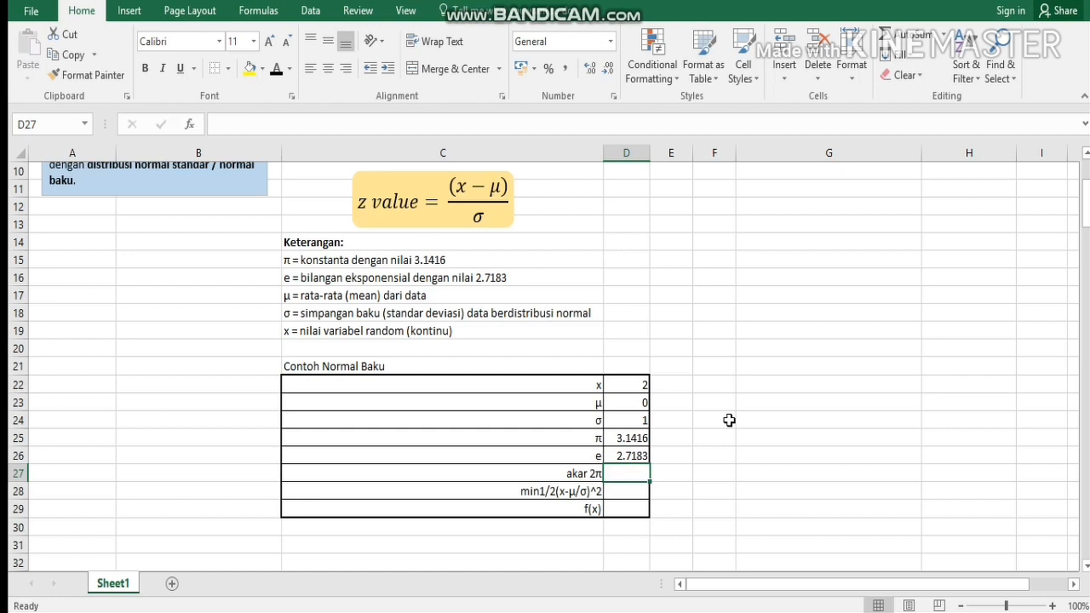
type("=sqrt")
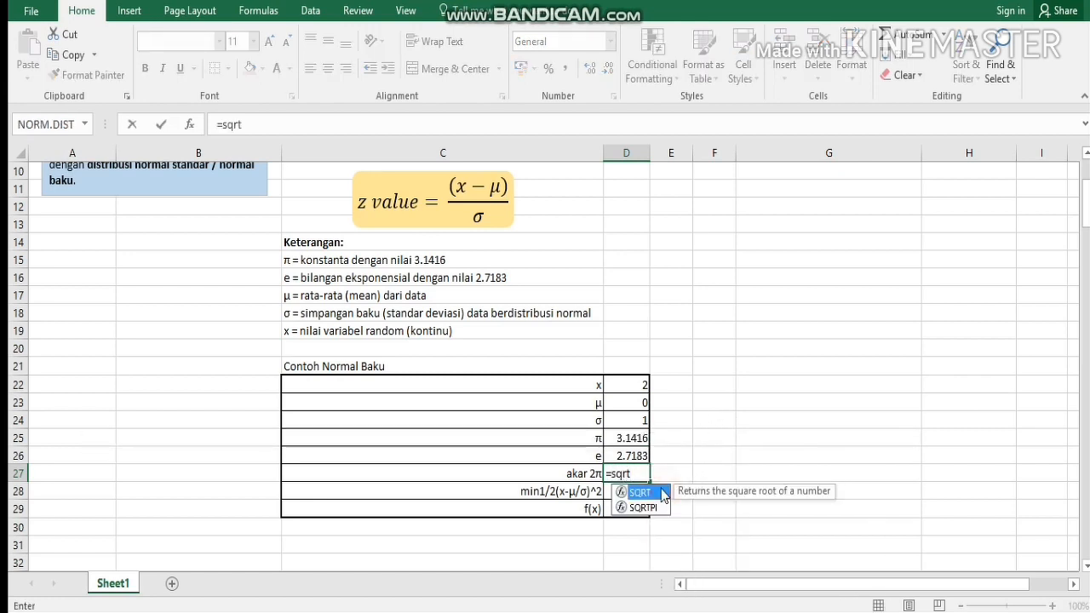
double_click(660, 493)
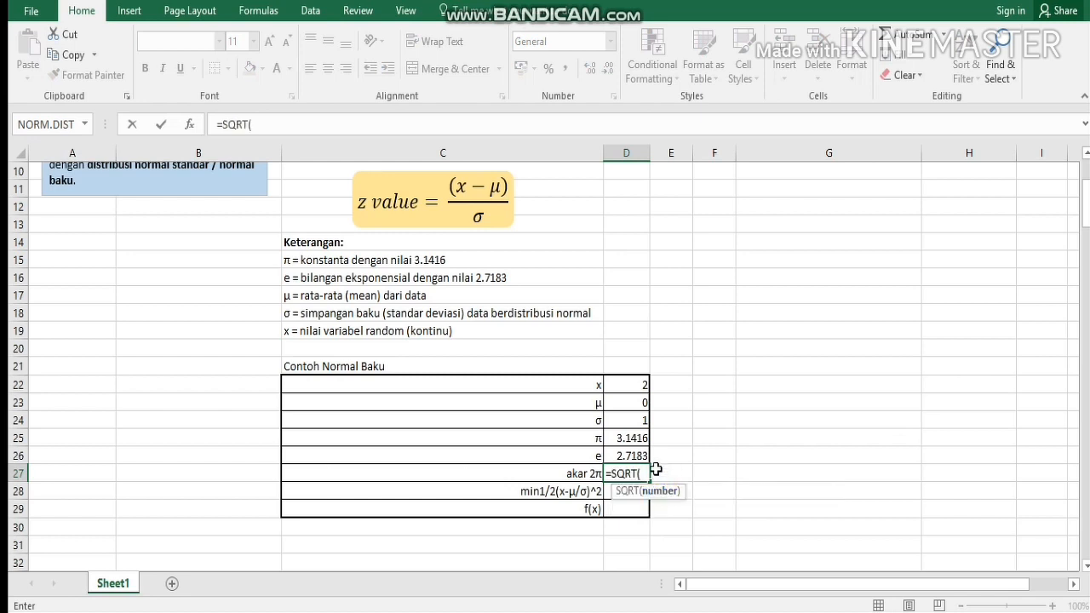
type("2*")
left_click(640, 436)
type(")")
key("Return")
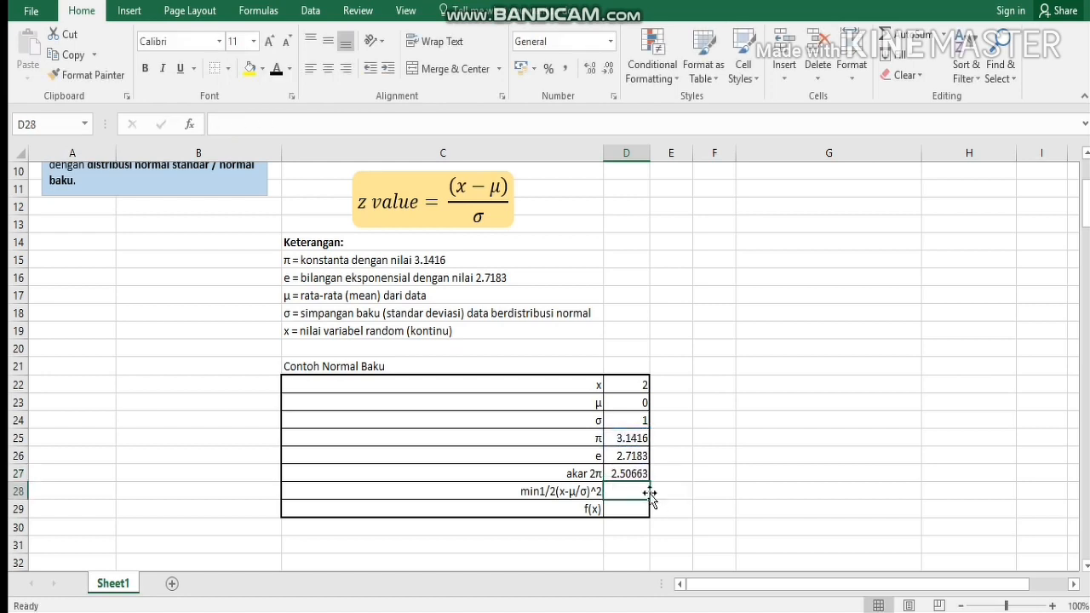
Step: Begin the exponent formula in D28 as =-1/2*(D22-D23, following the distribution formula above the table
type("=-")
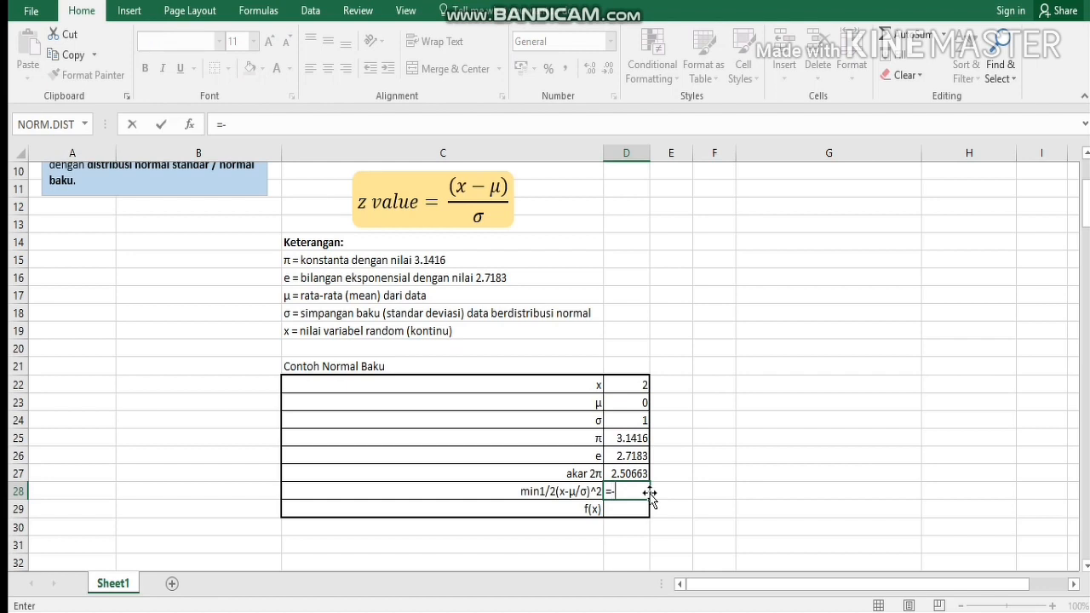
type("1/2")
scroll(658, 492, "up", 3)
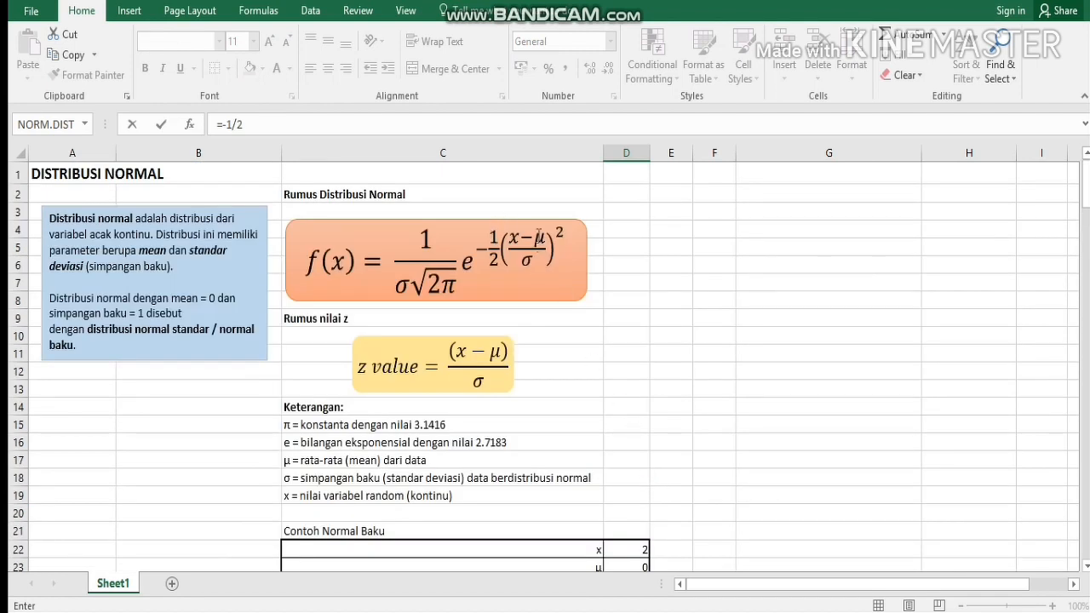
scroll(691, 369, "down", 3)
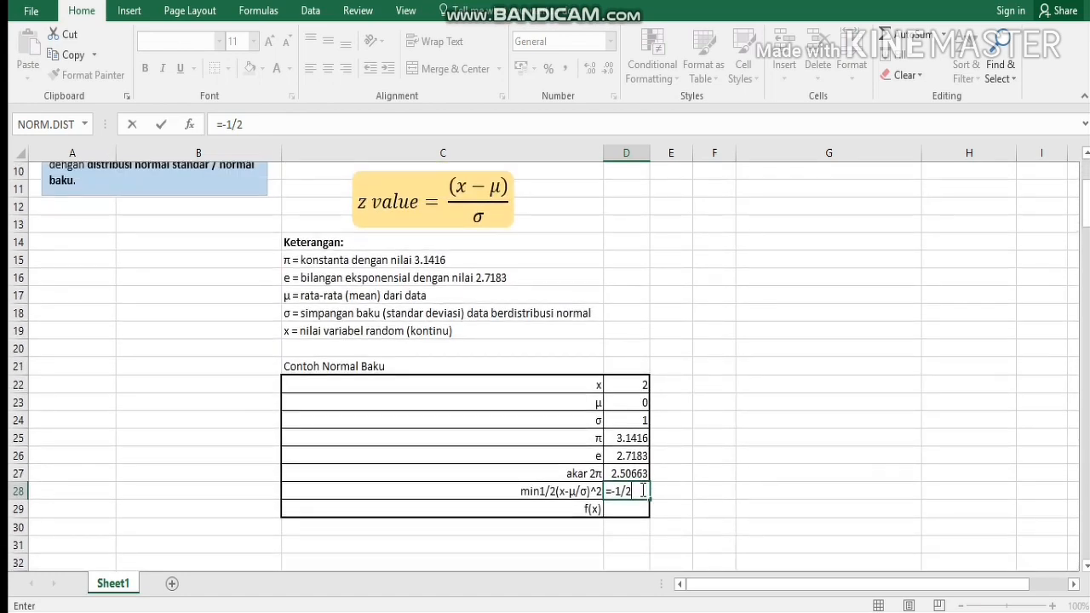
type("*(")
left_click(627, 386)
type("-")
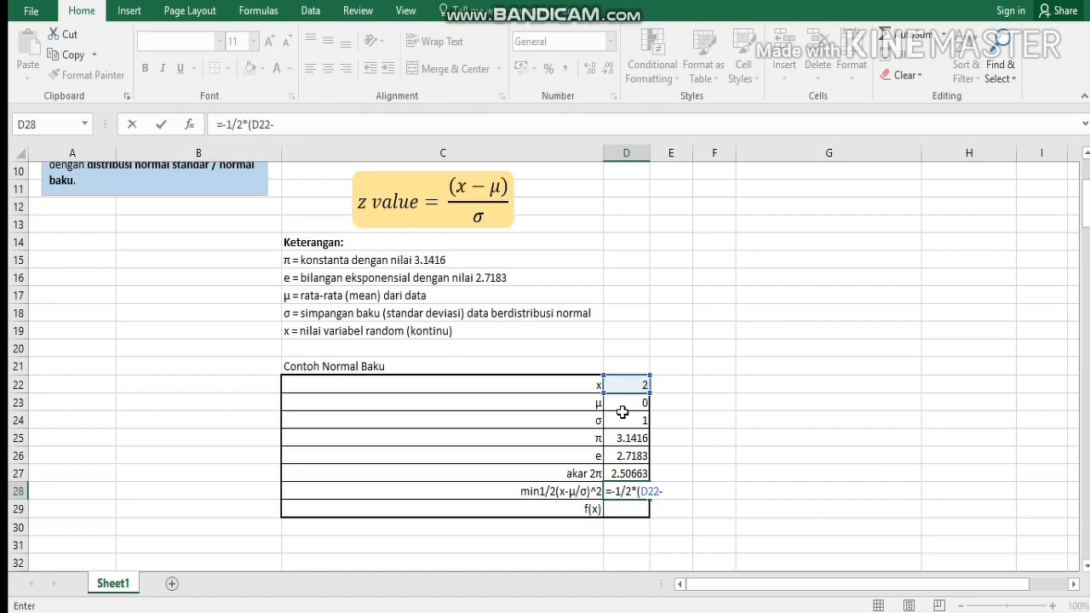
left_click(626, 404)
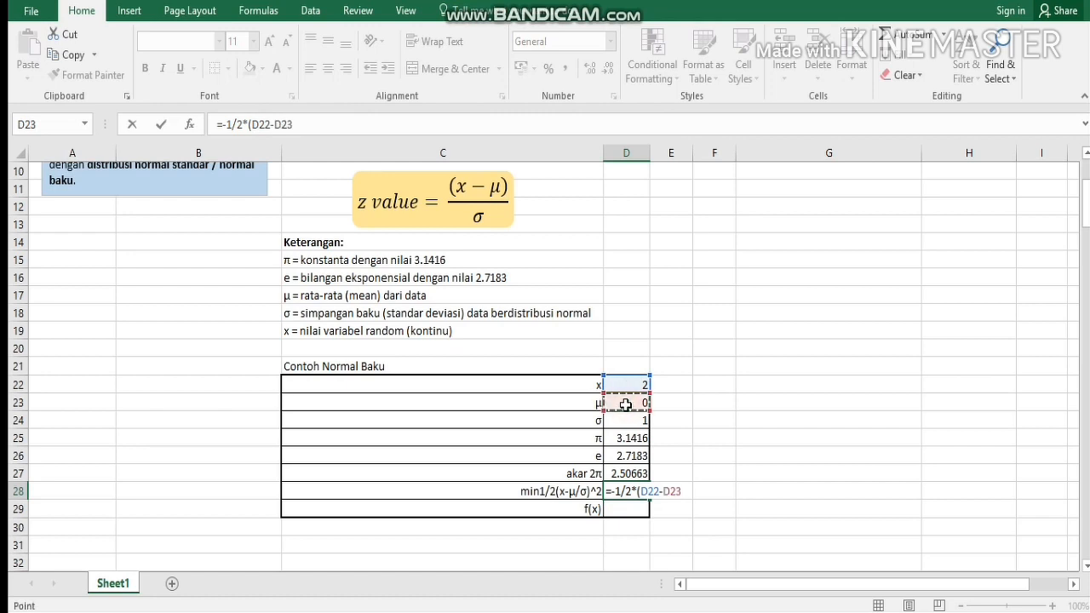
Step: Extend the D28 formula to =-1/2*(((D22-D23)/D24), dividing the bracketed difference by σ
type(")")
left_click(666, 492)
type("(")
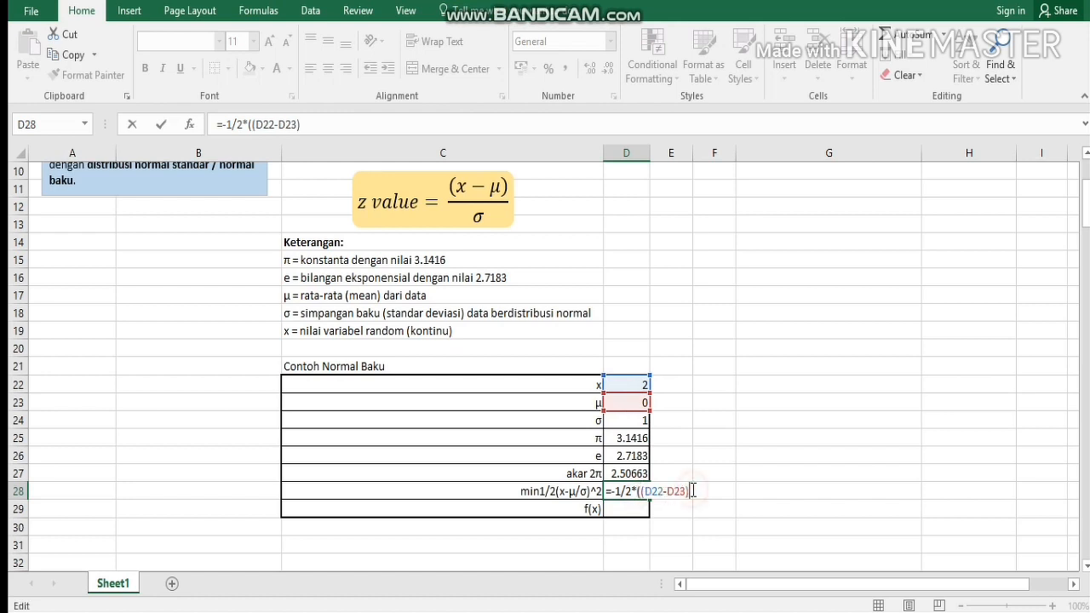
type("/")
left_click(625, 423)
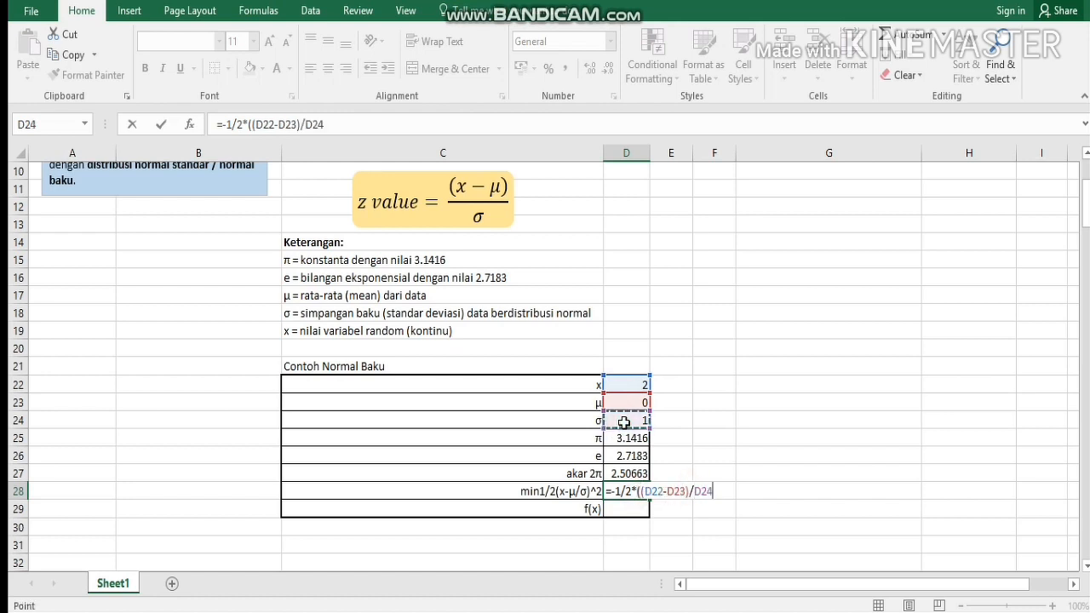
type(")")
left_click(637, 491)
type("(")
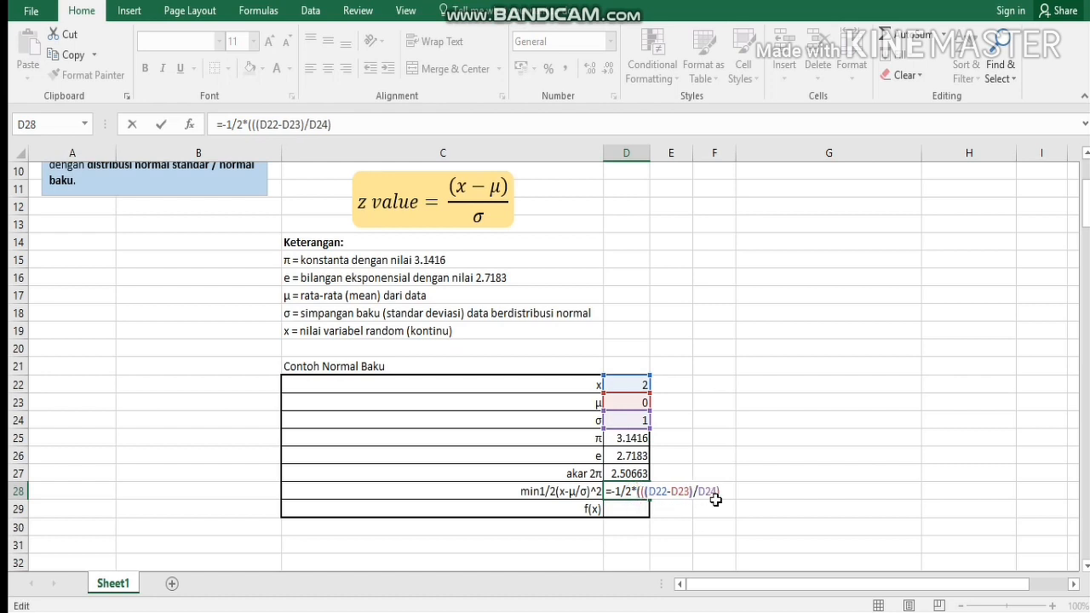
Step: Square the quotient and complete the D28 formula as =-1/2*((((D22-D23)/D24))^2)
left_click(726, 492)
left_click(638, 488)
type("(")
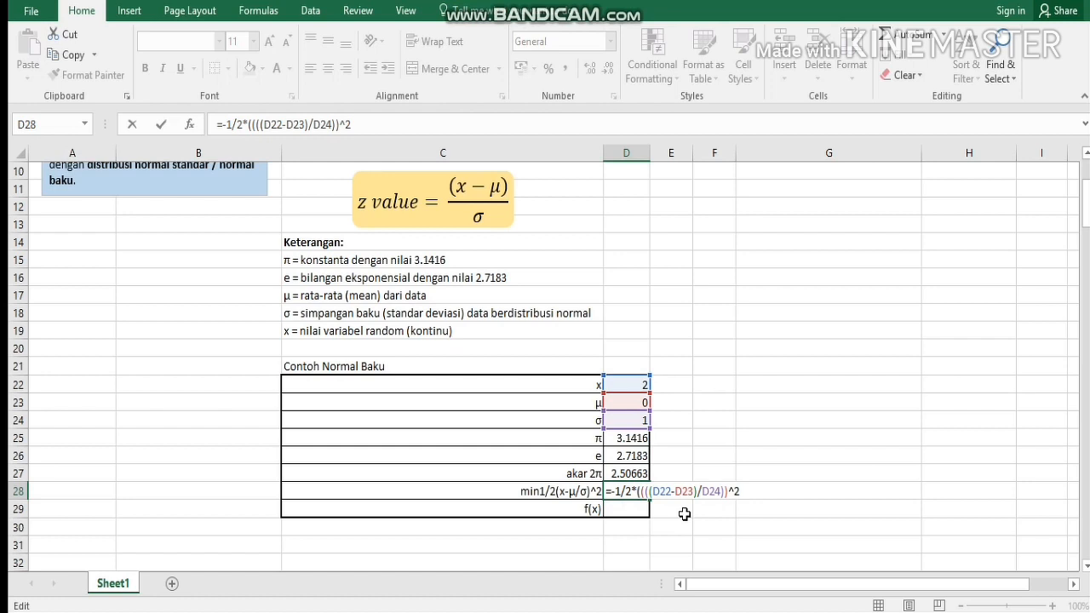
left_click(748, 494)
type(")")
key("Return")
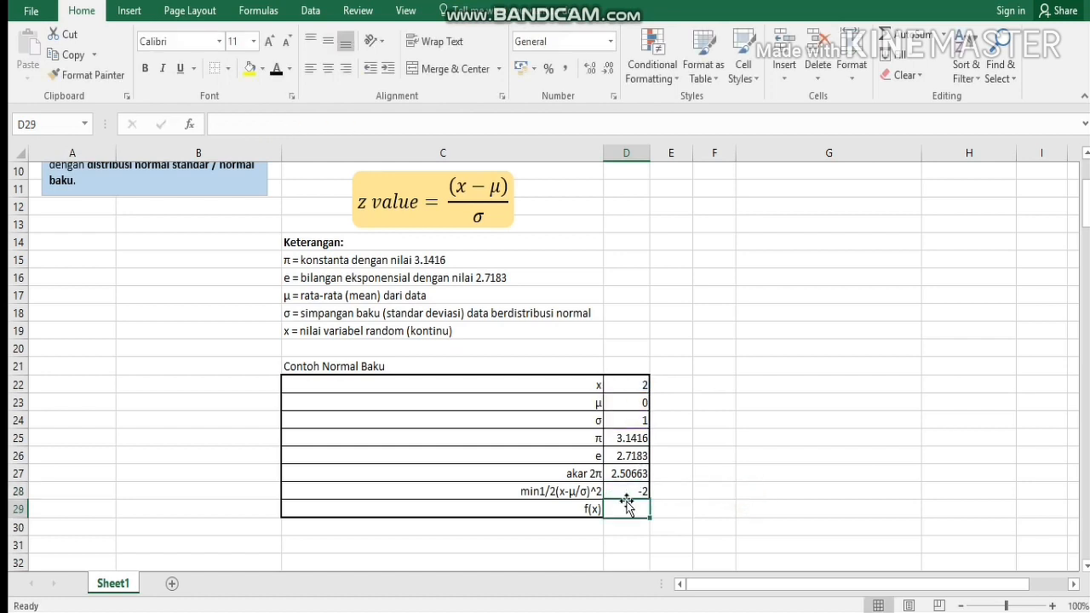
Step: Begin the f(x) formula in D29 as =(1/(D24*D27))*, dividing 1 by σ times akar 2π as in the distribution formula
scroll(640, 464, "up", 3)
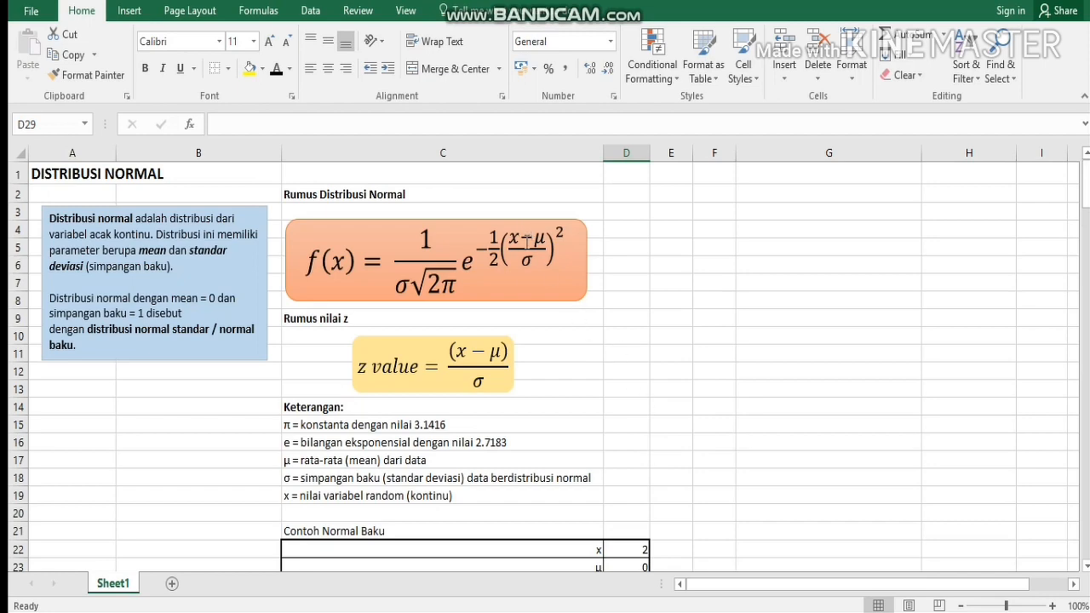
scroll(533, 286, "down", 5)
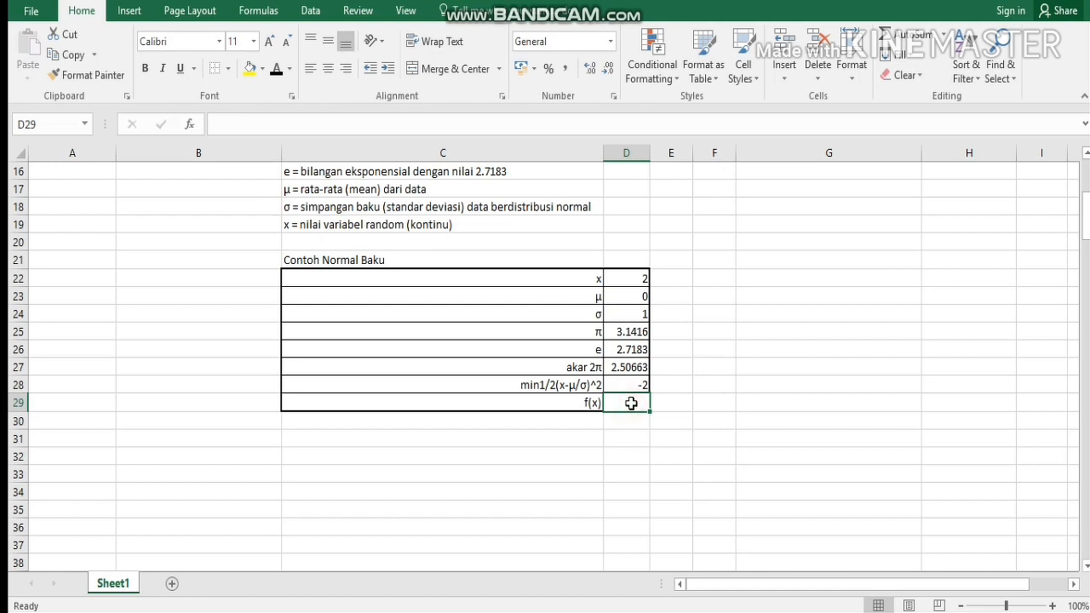
left_click(631, 403)
type("=")
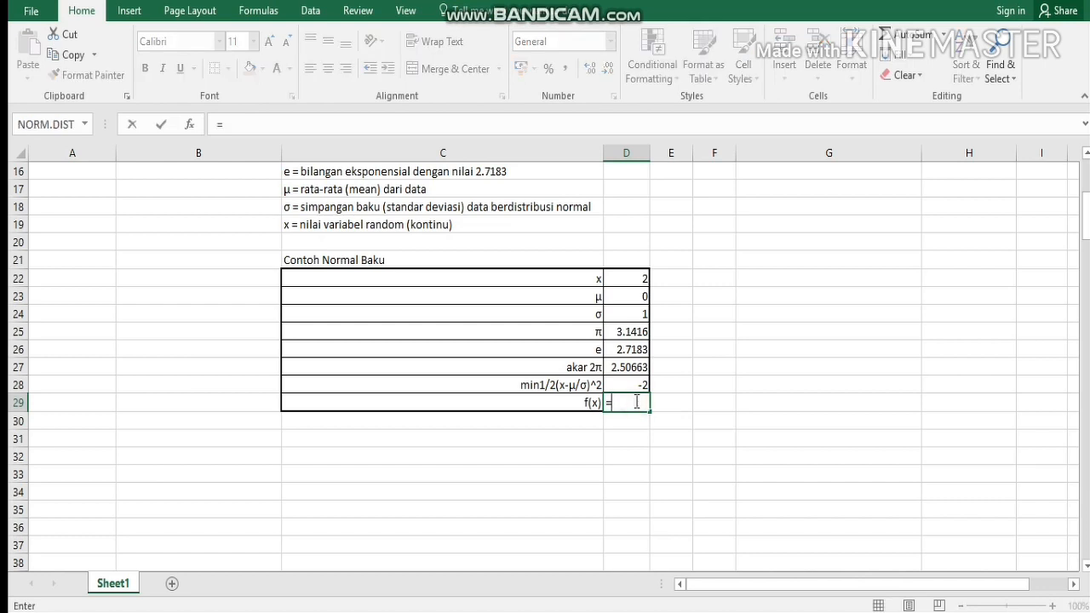
type("(1/(")
left_click(630, 315)
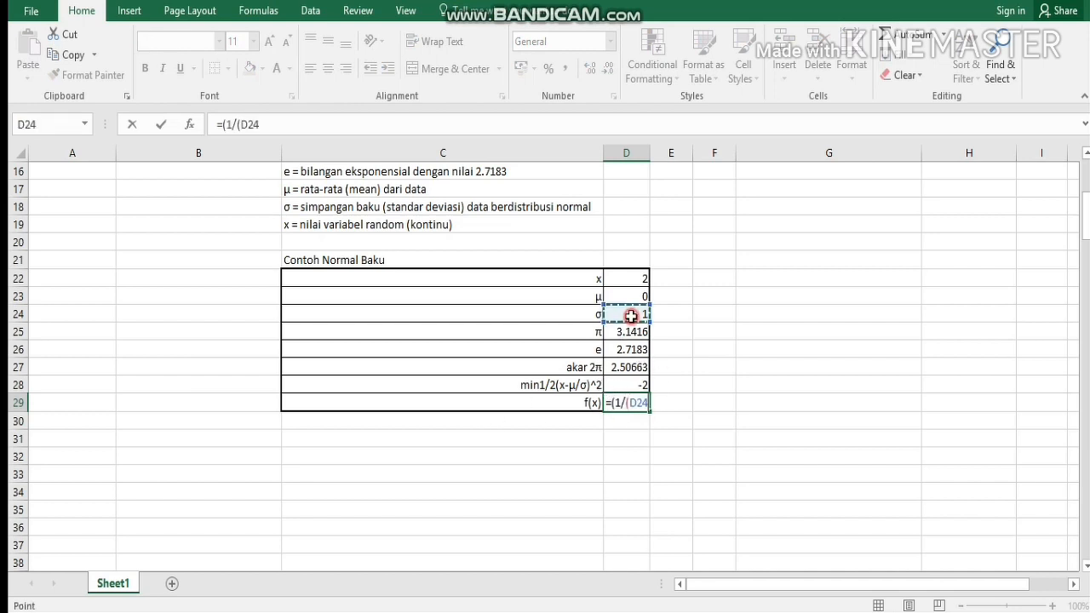
type("*2*")
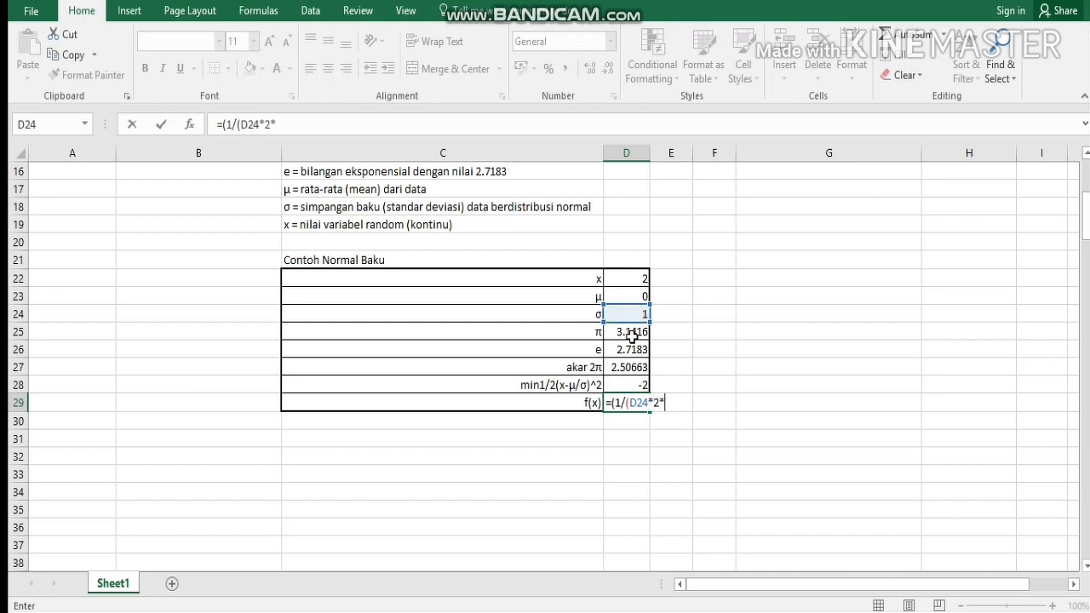
key("BackSpace")
key("BackSpace")
left_click(626, 366)
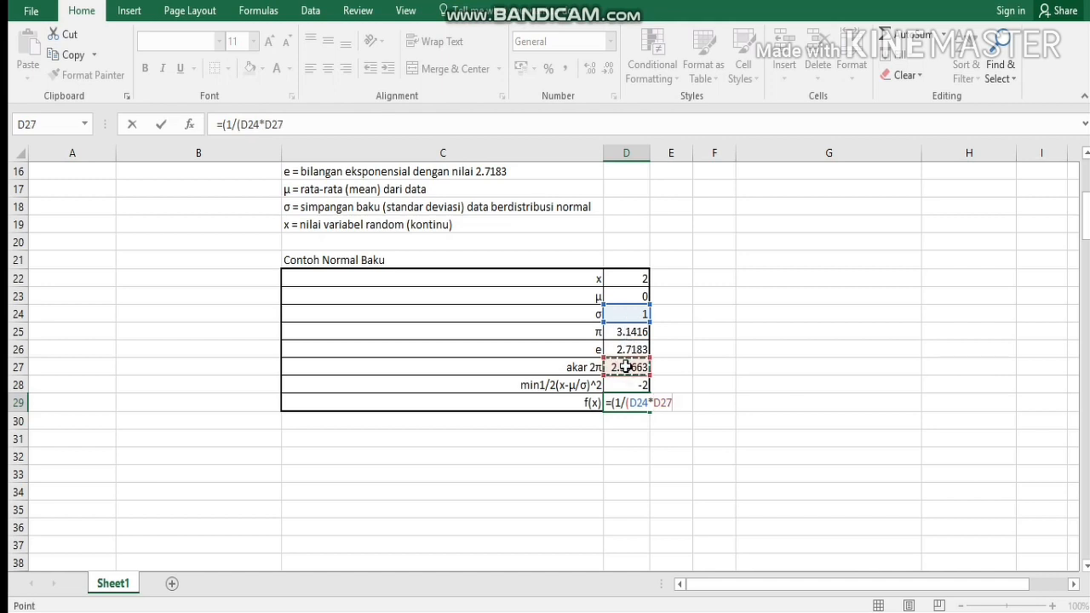
type(")*")
Step: Complete the f(x) formula in D29 as =(1/(D24*D27))*(D26^D28), multiplying by e raised to the exponent in D28
left_click(627, 349)
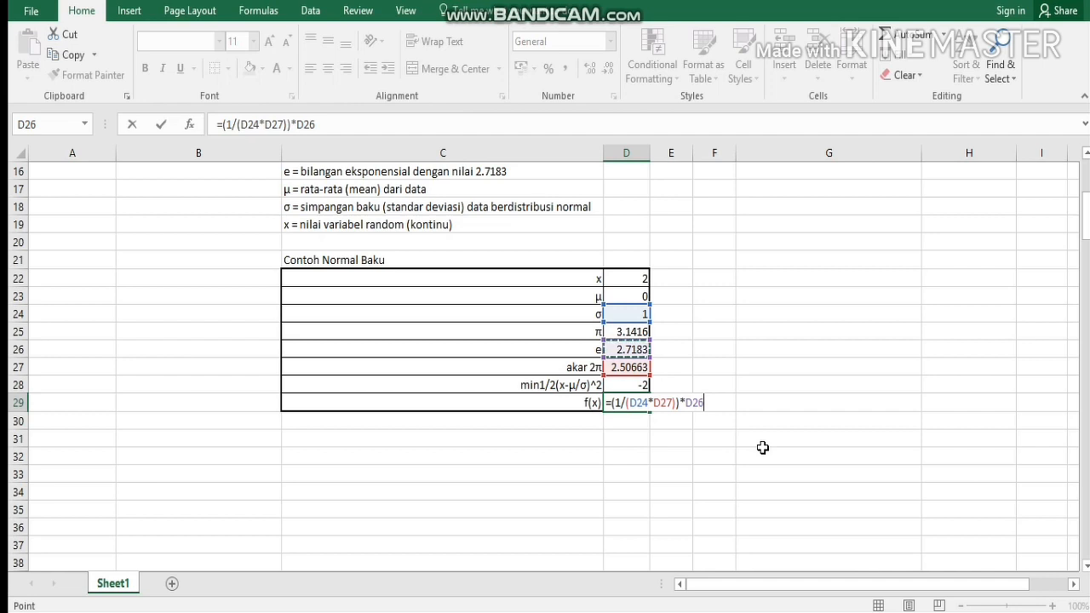
key("Left")
key("Left")
key("Left")
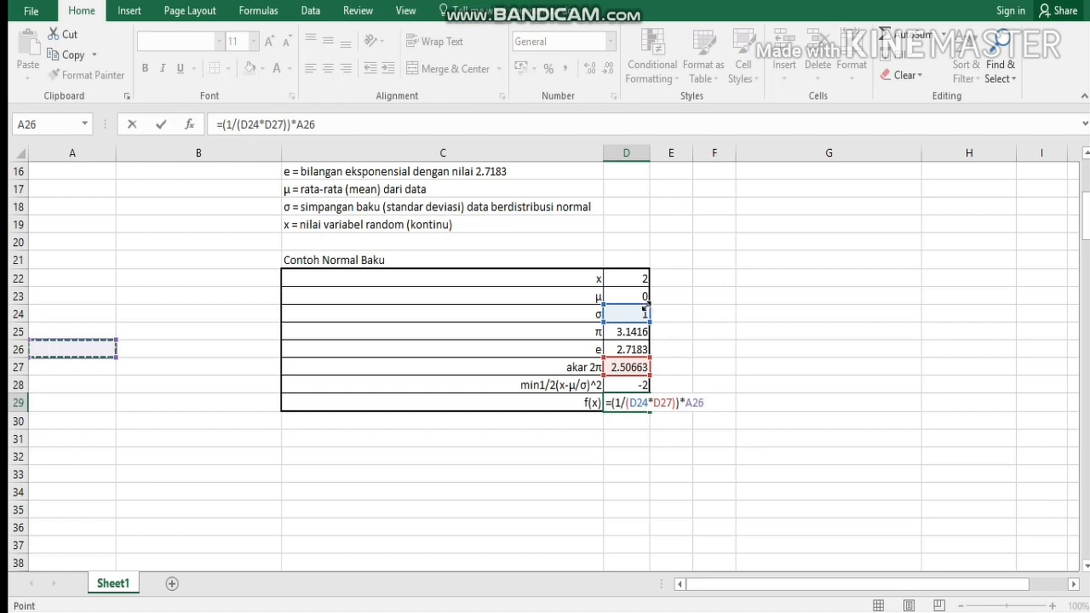
left_click(634, 342)
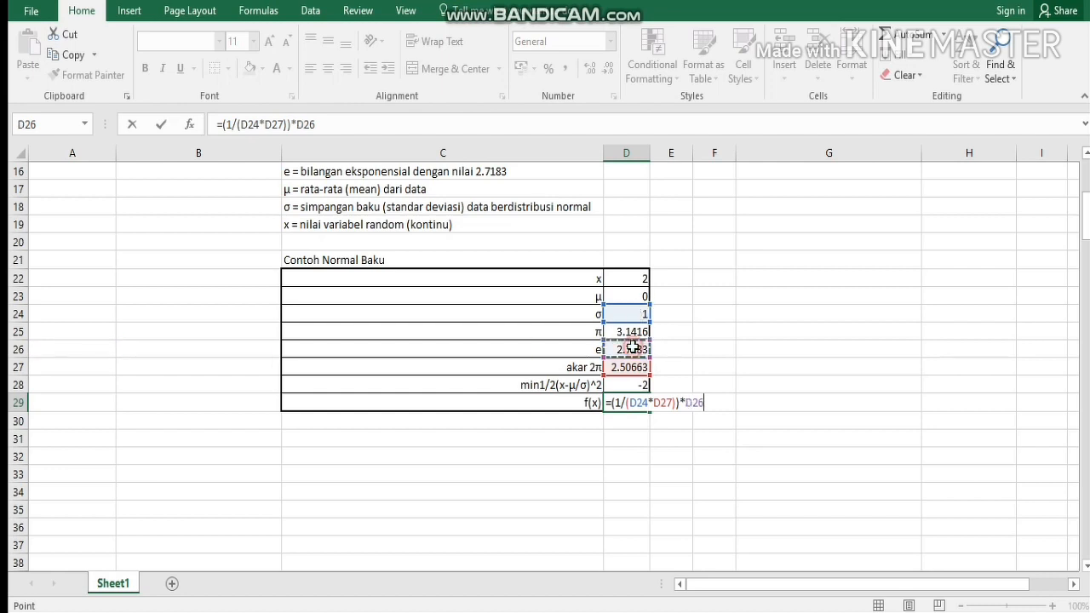
left_click(686, 401)
type("(")
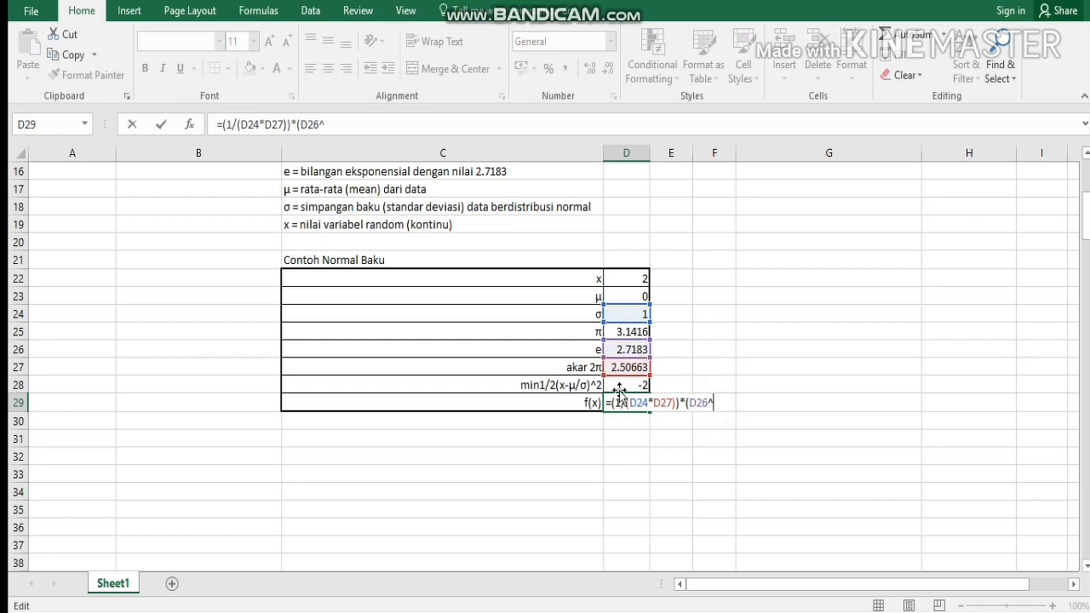
left_click(620, 385)
scroll(688, 367, "up", 5)
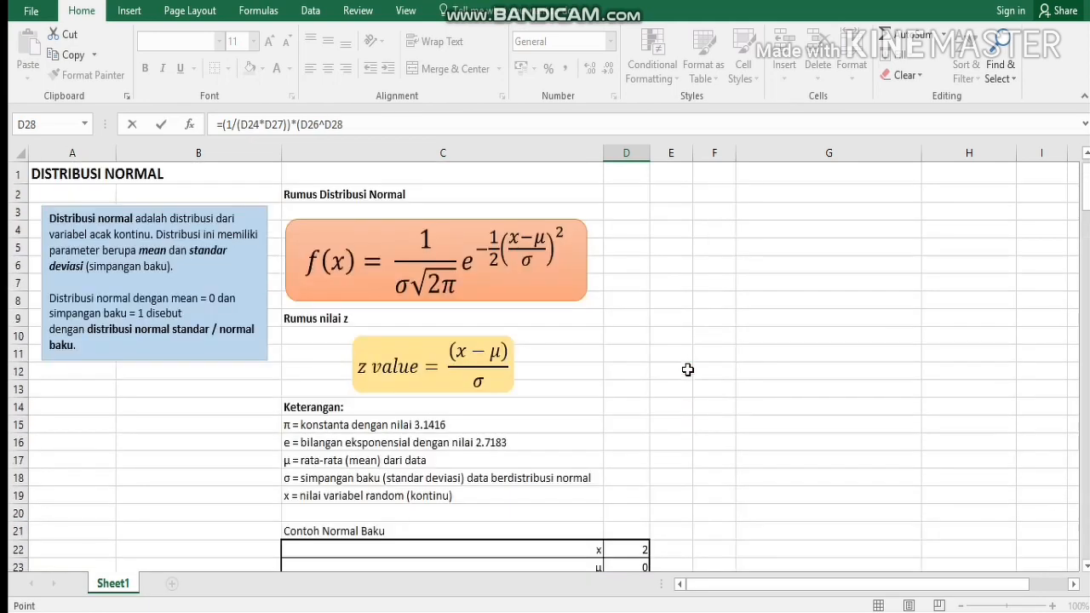
scroll(630, 349, "down", 5)
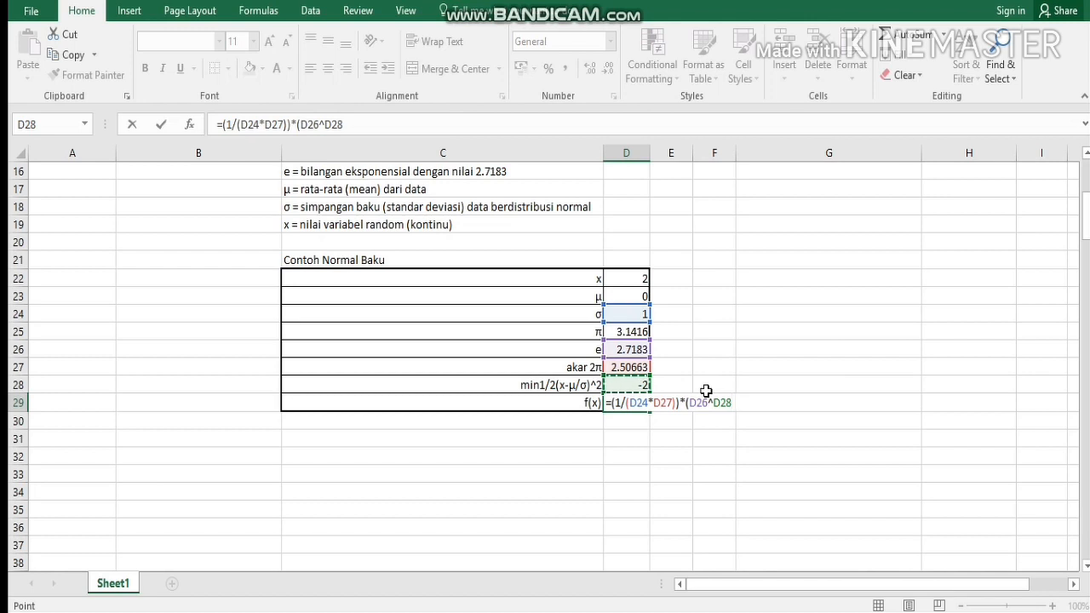
type(")")
key("Return")
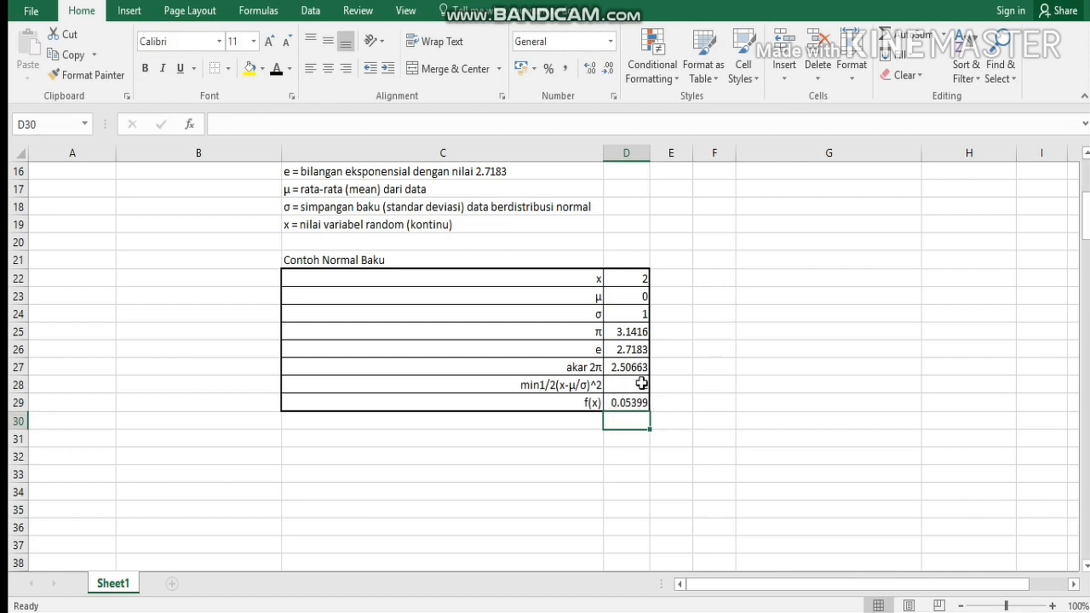
left_click(597, 281)
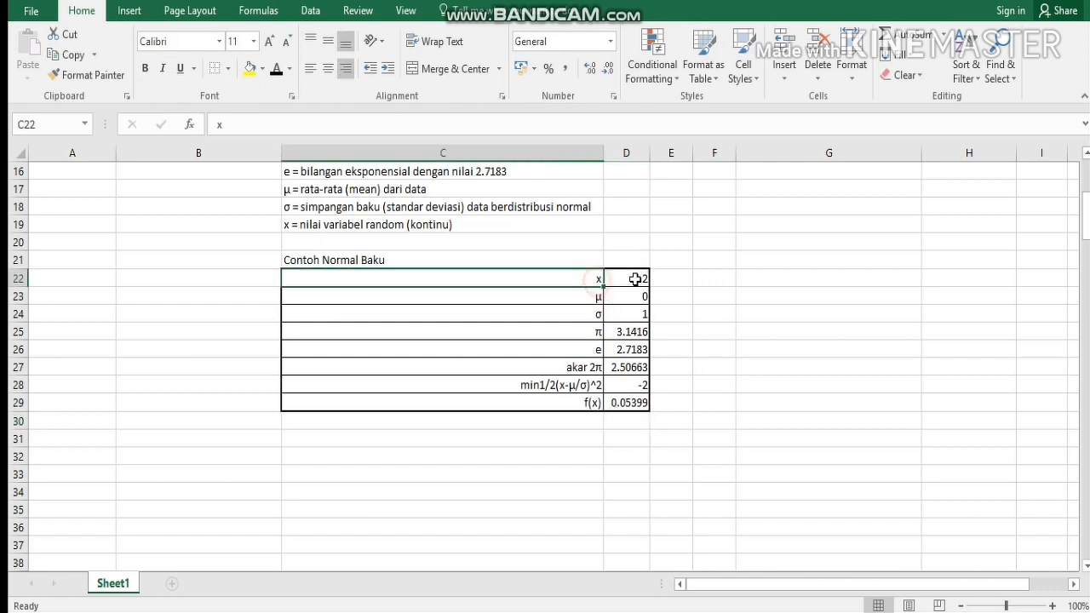
left_click(636, 280)
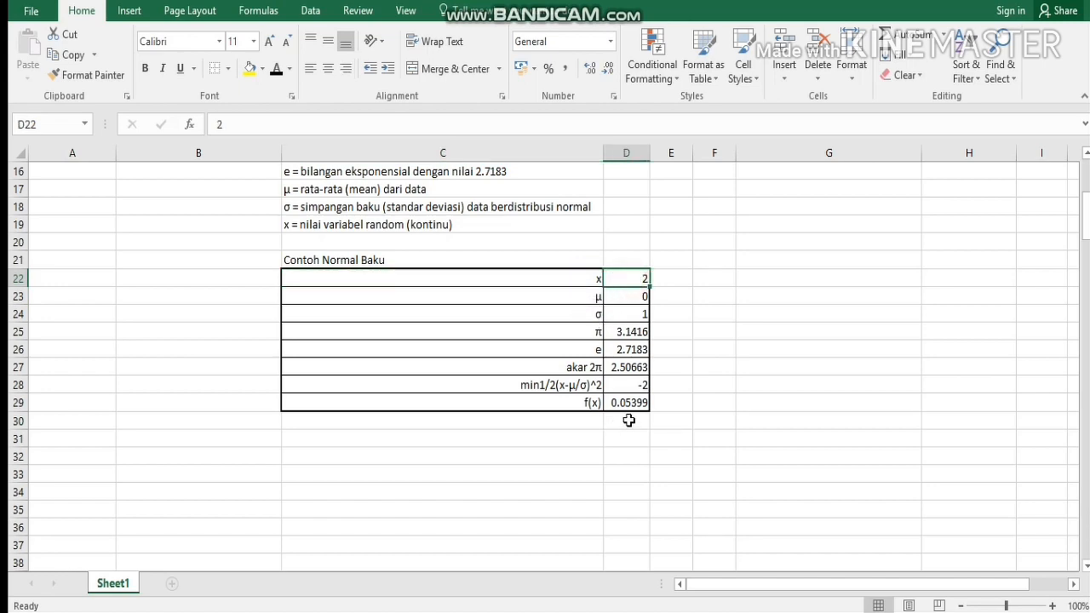
Step: Enter the column headings "z value" in F2 and "fungsi kepadatan peluang [ f(x) ]" in G2
scroll(684, 427, "up", 5)
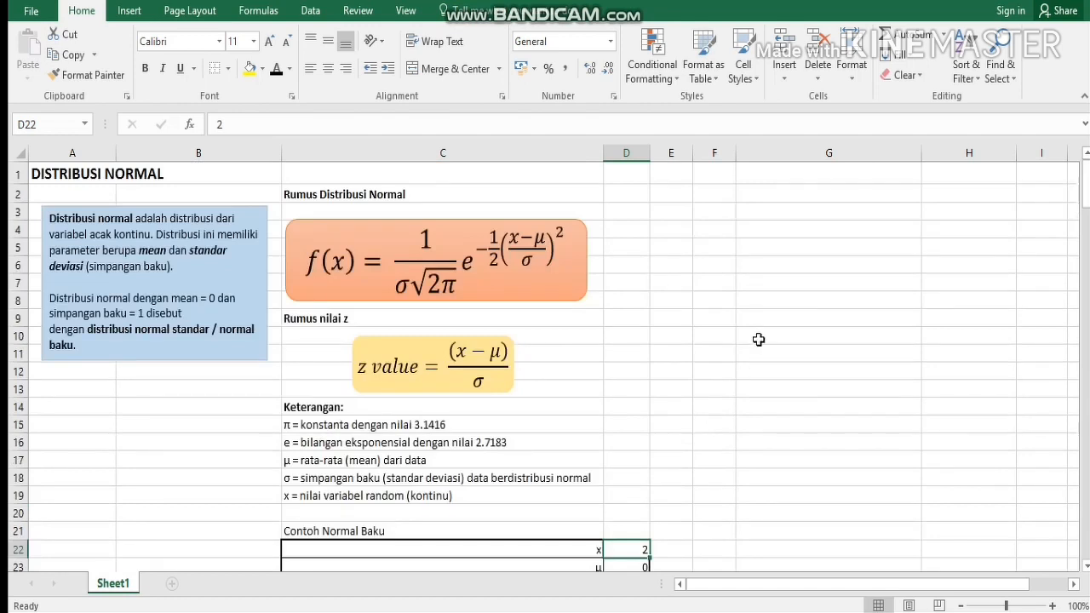
left_click(712, 197)
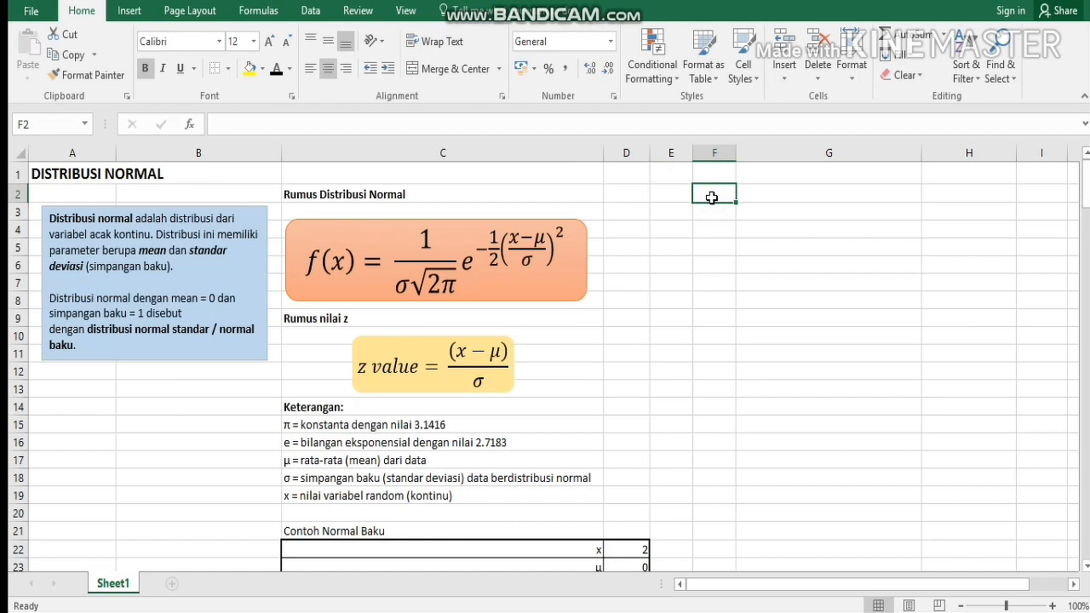
type("z value")
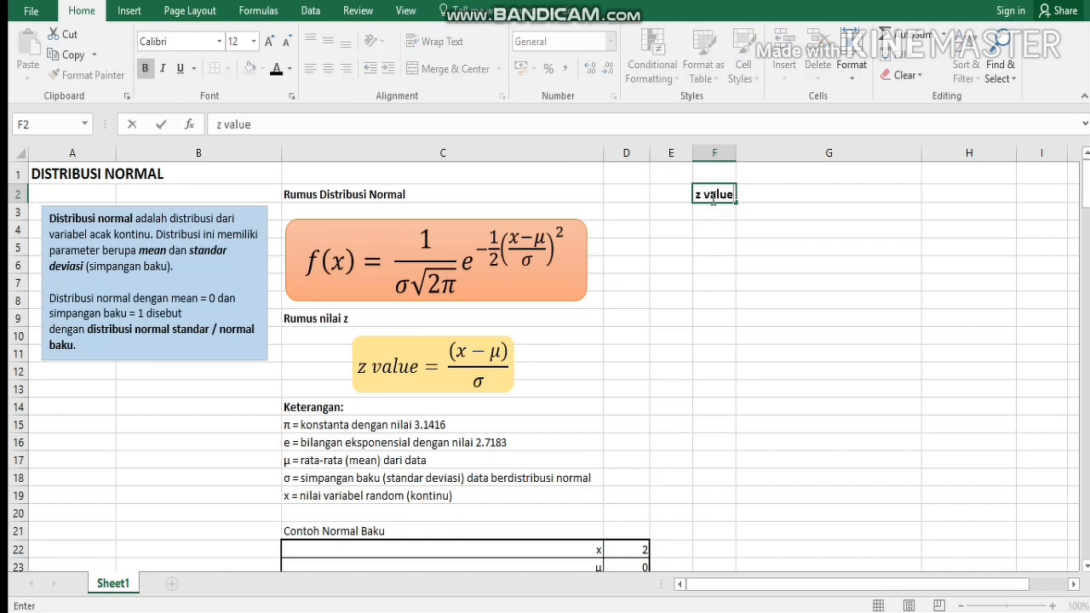
left_click(764, 202)
type("fungsi kep")
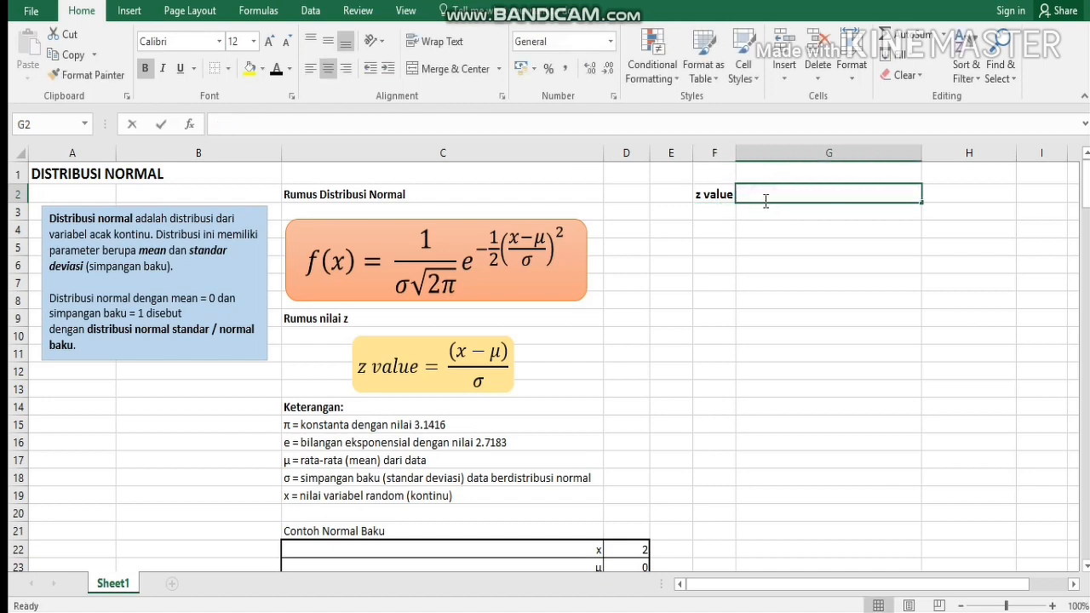
type("ada")
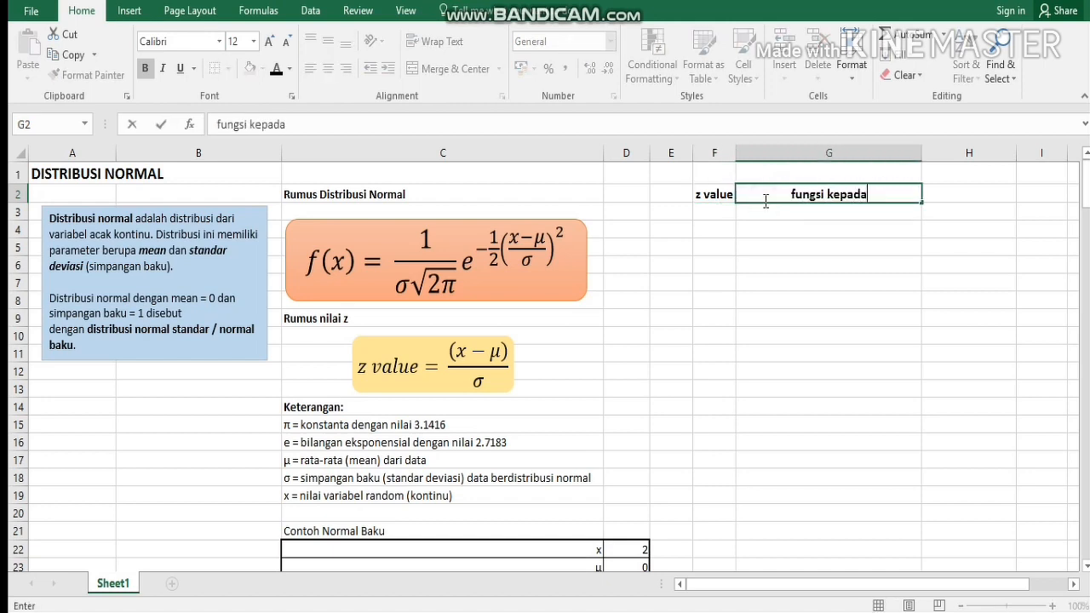
type("tan peluang ")
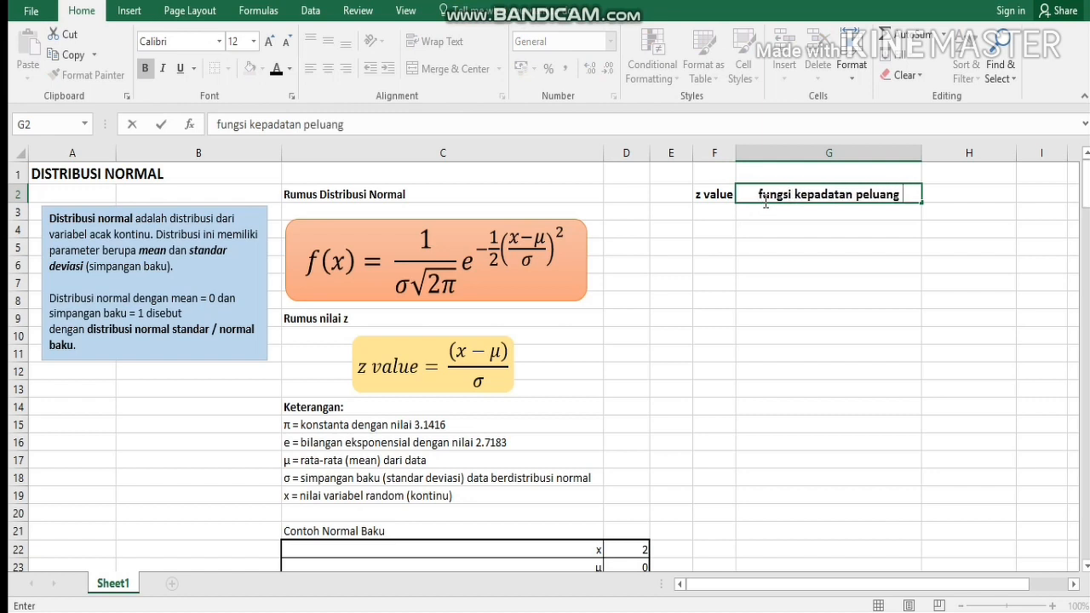
type("[ f(")
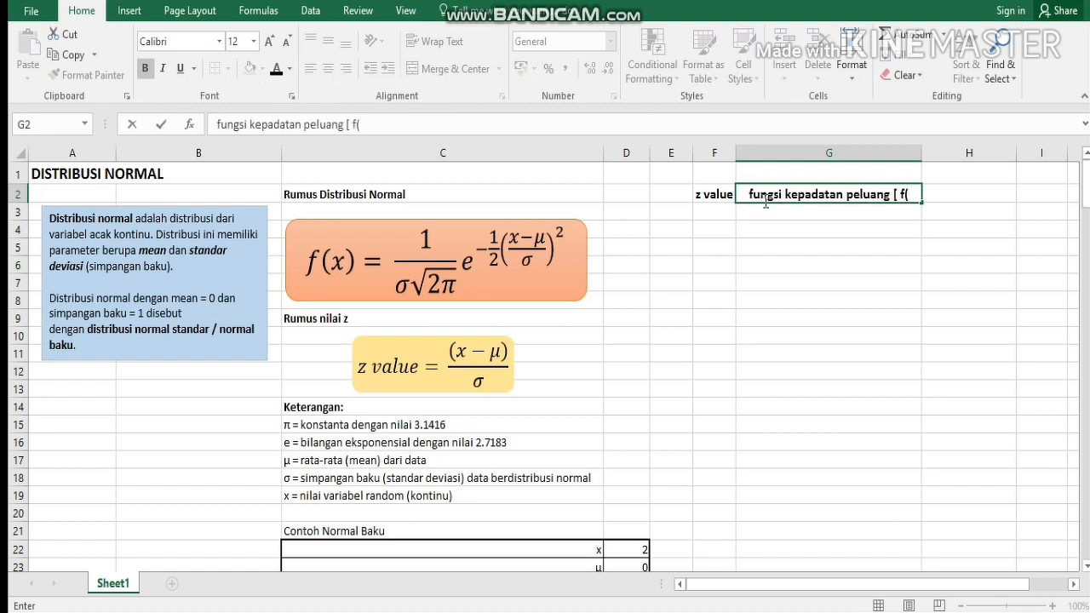
type("x) ]")
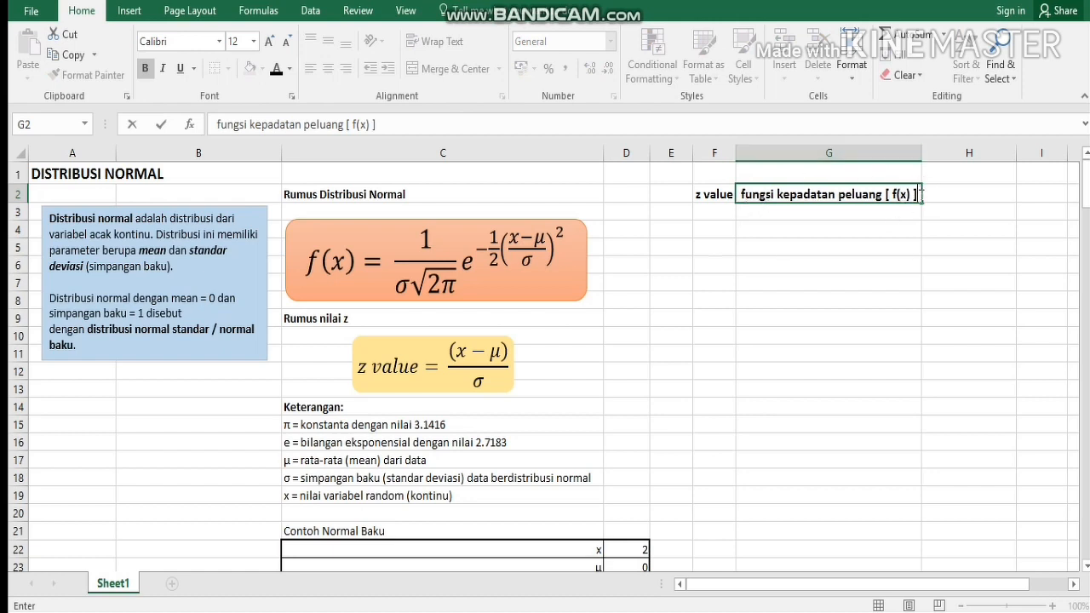
Step: Enter the column heading "fungsi kumulatif" in H2
left_click(937, 194)
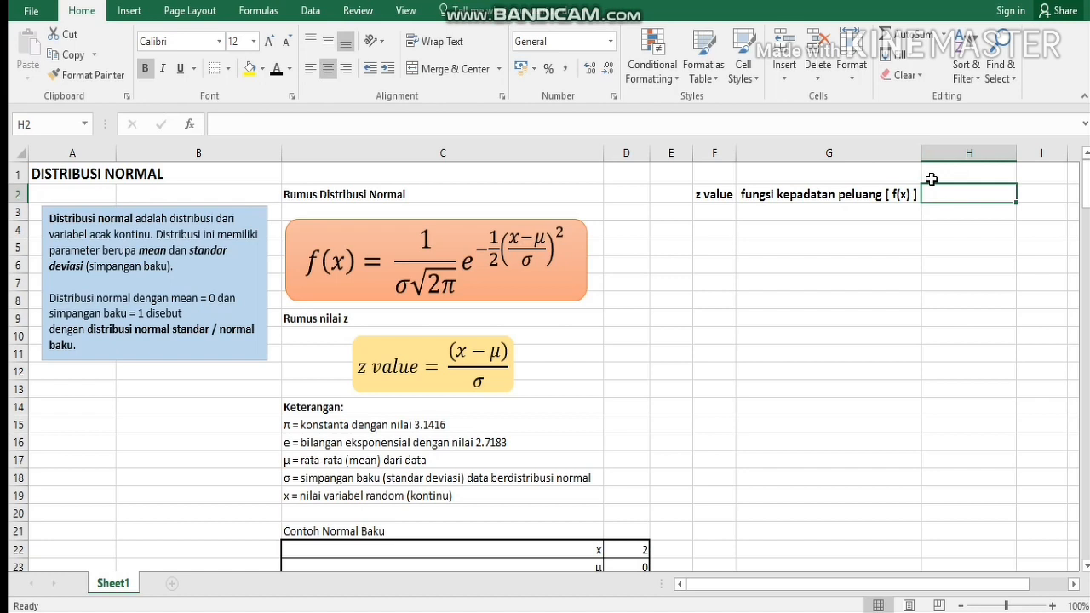
type("fungsi")
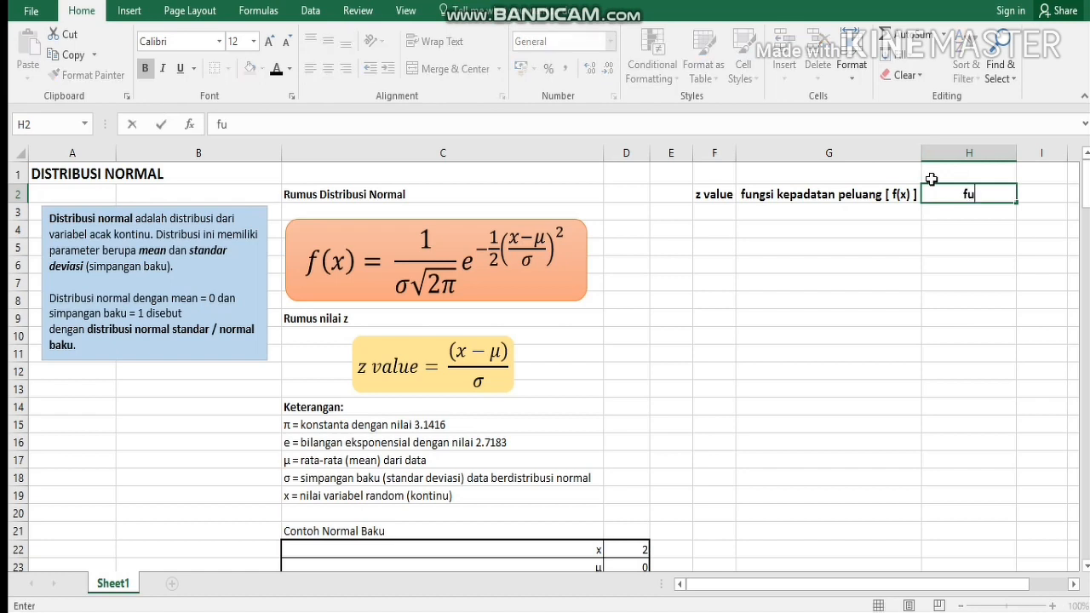
key("BackSpace")
key("BackSpace")
type("si kumulatif")
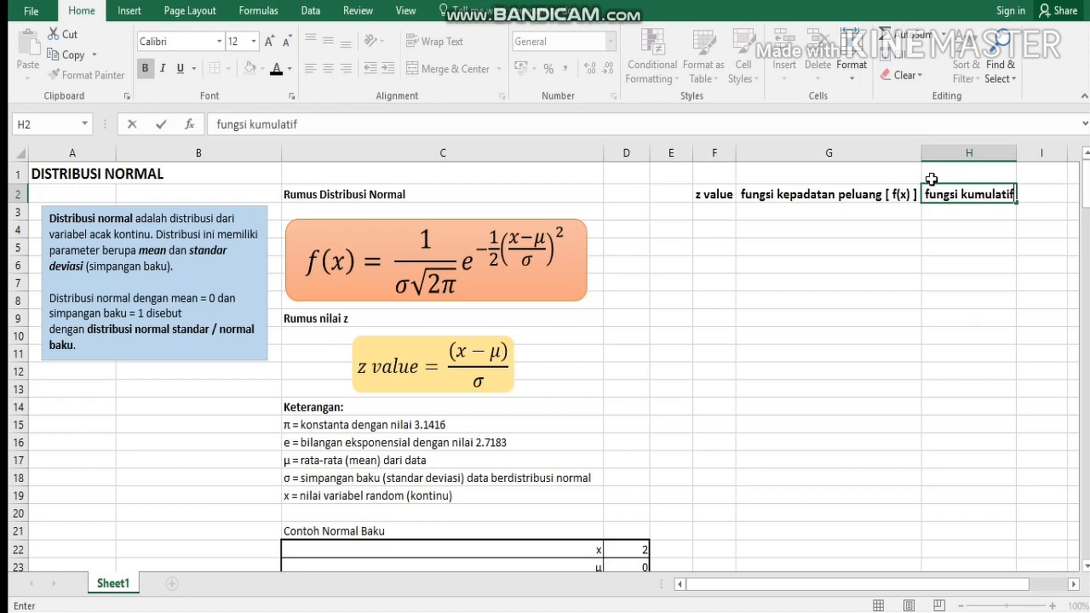
Step: Enter -6 in F3 and -5.9 in F4 as the first two z values
left_click(711, 207)
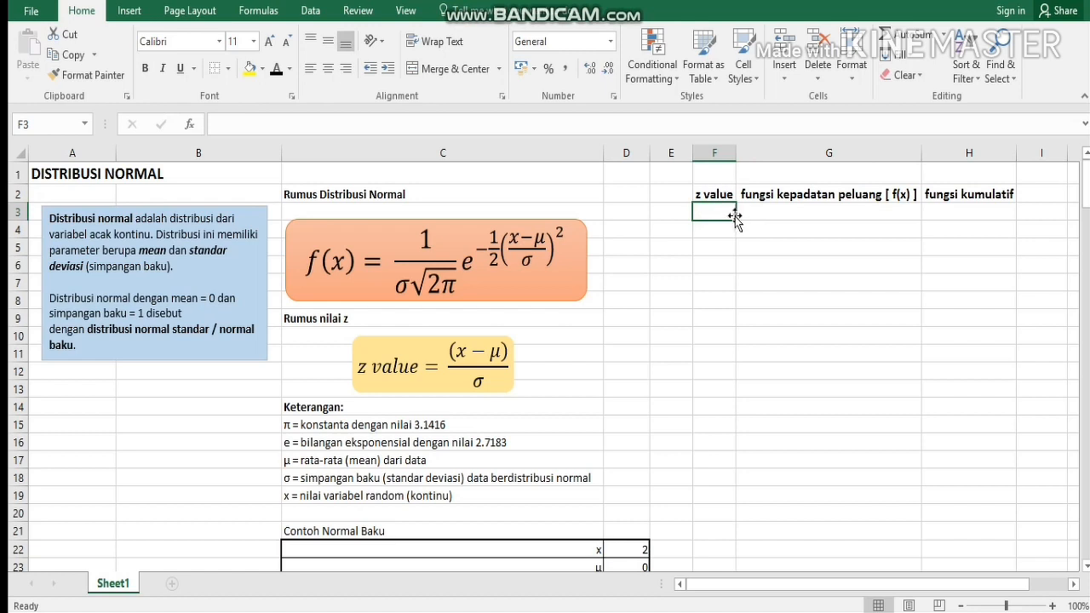
type("-6")
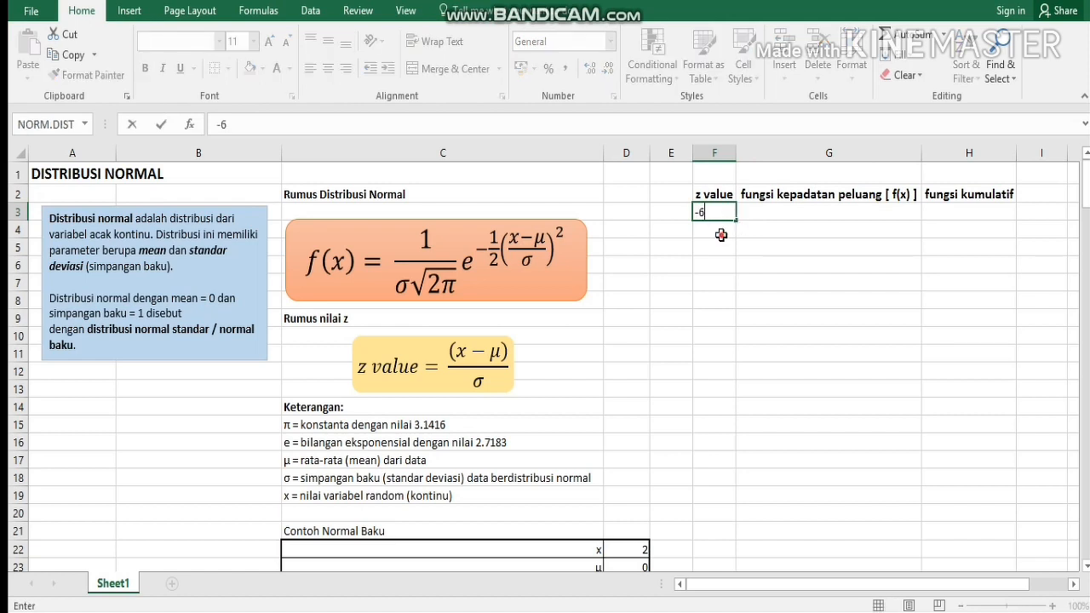
key("Return")
type("-5.")
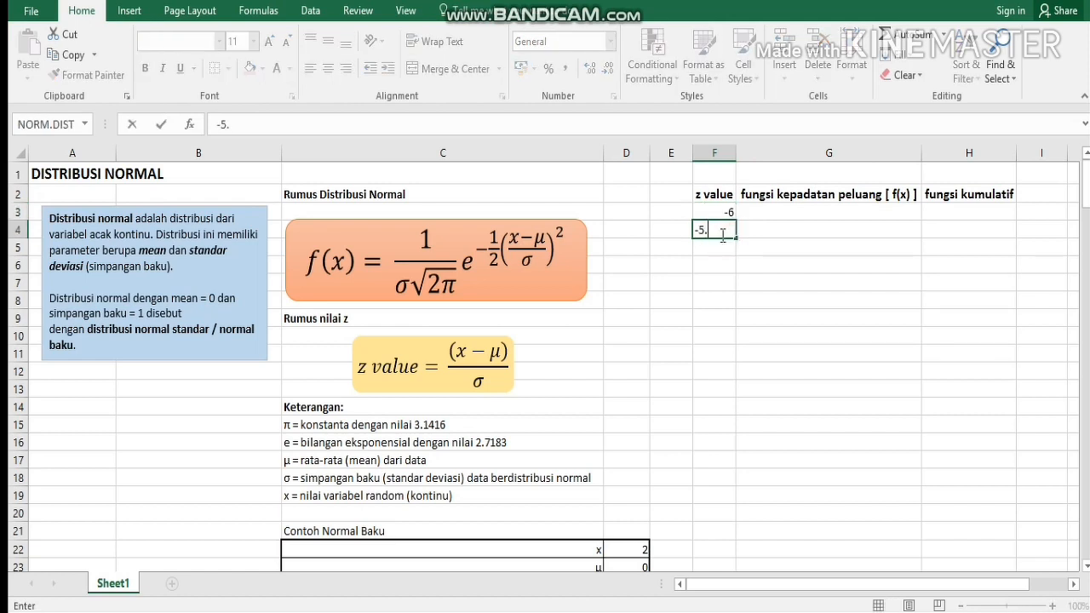
type("9")
key("Return")
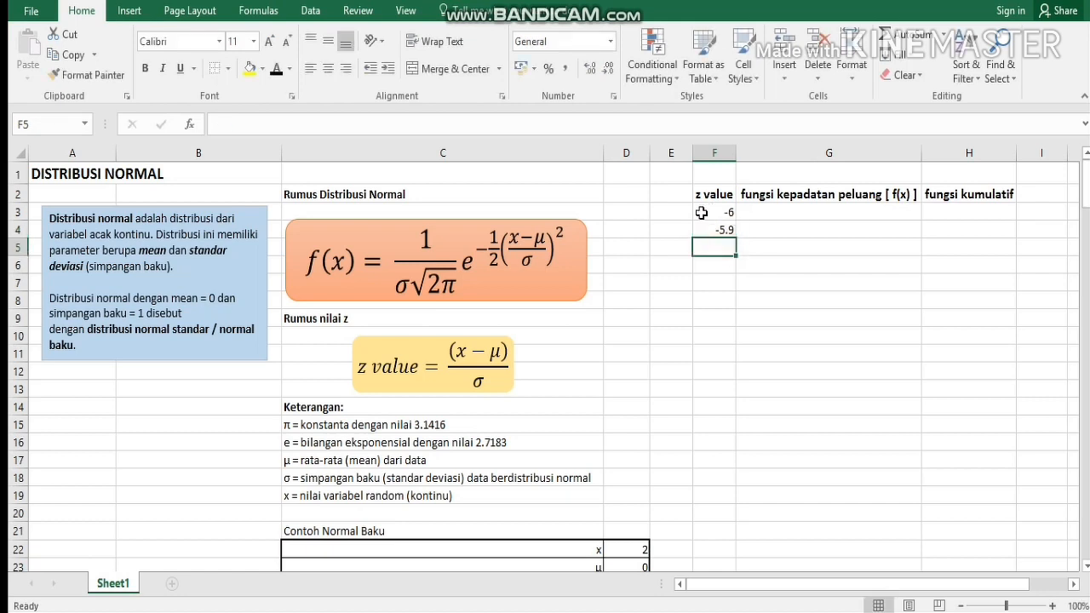
Step: Fill the z value series from F3:F4 down to F123, continuing in steps of 0.1
left_click_drag(700, 214, 721, 226)
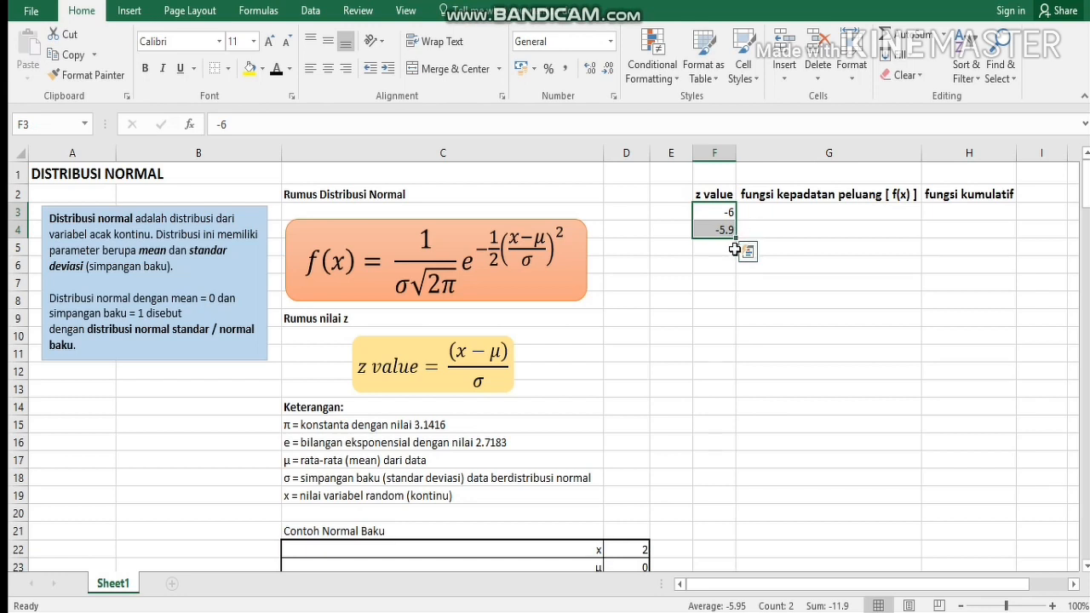
left_click_drag(734, 238, 724, 520)
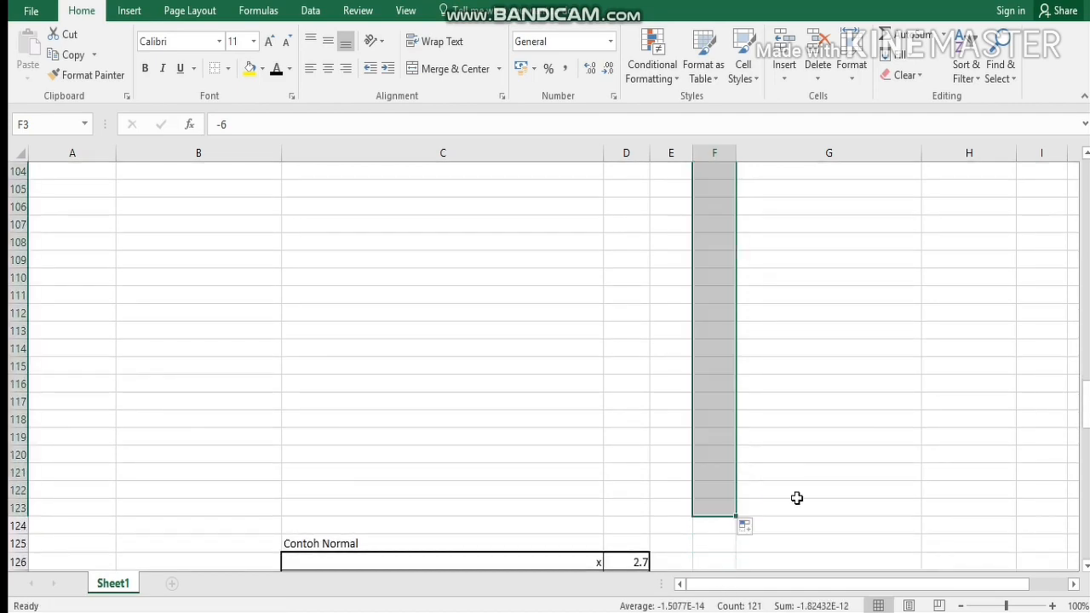
scroll(792, 464, "up", 17)
scroll(792, 457, "up", 17)
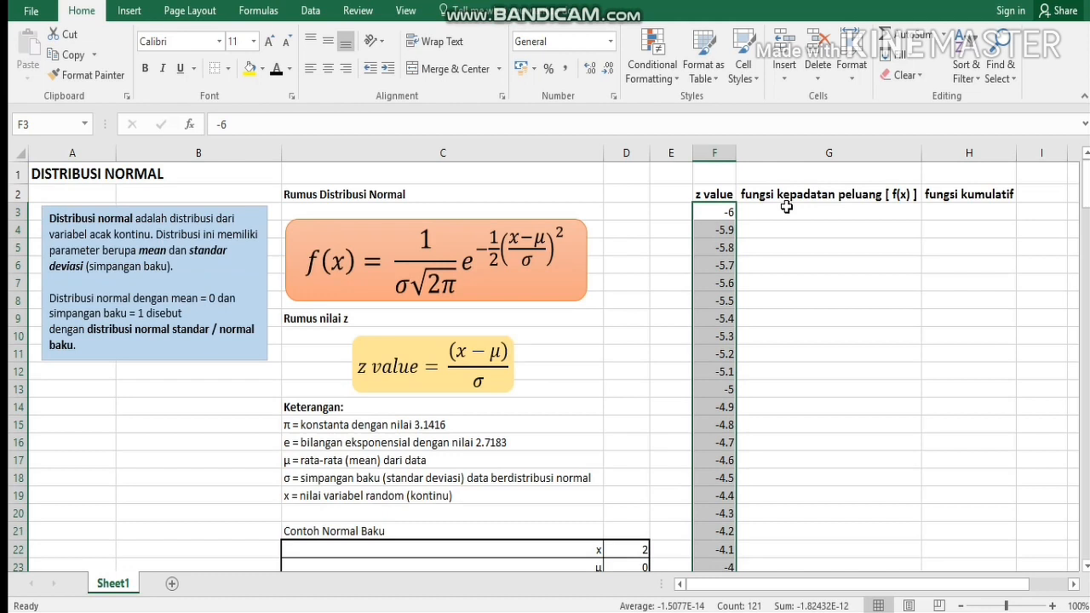
Step: Enter =NORM.S.DIST(F3,FALSE) in G3 for the density function and fill it down to G123
left_click(787, 212)
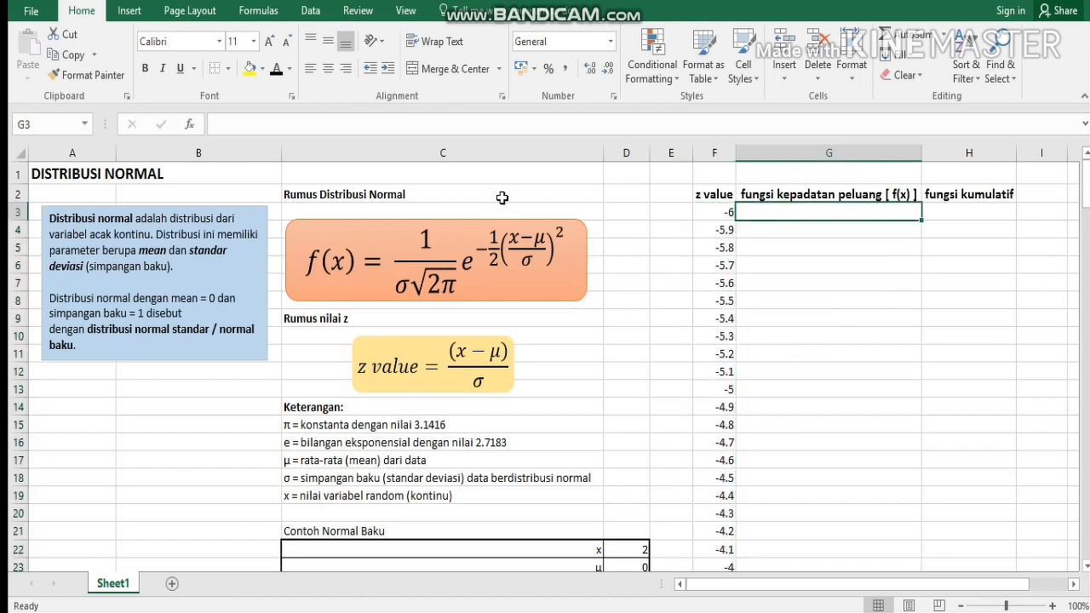
left_click(778, 216)
left_click(259, 11)
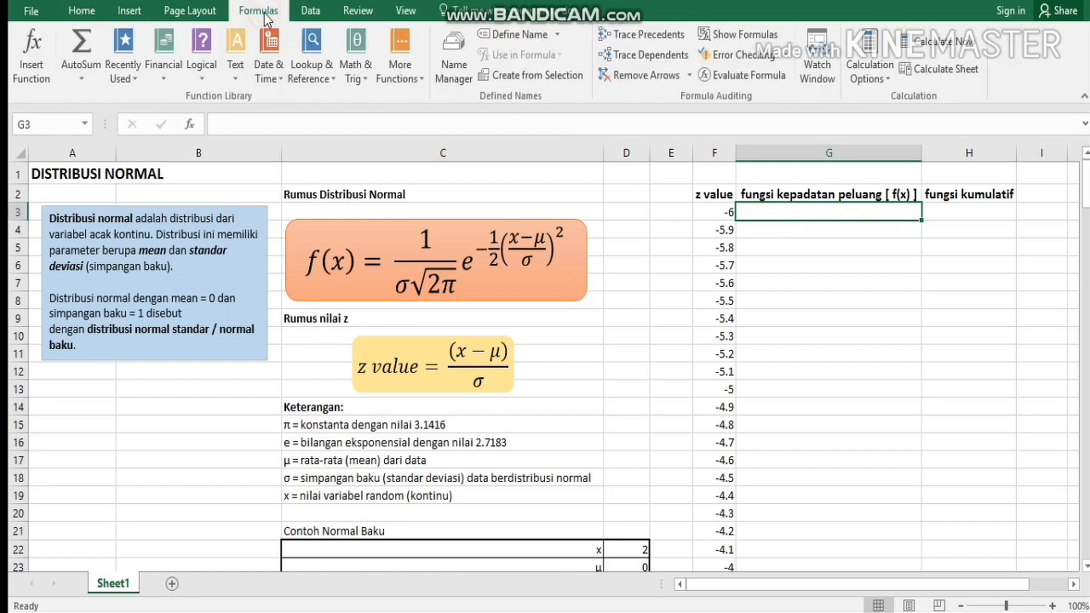
left_click(410, 56)
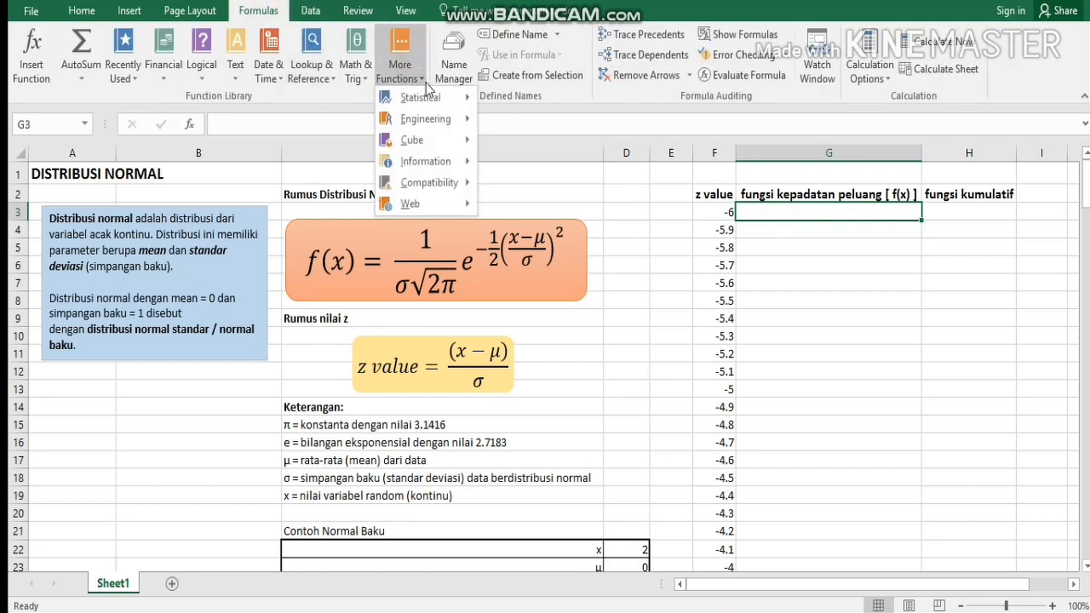
mouse_move(436, 104)
scroll(537, 145, "down", 20)
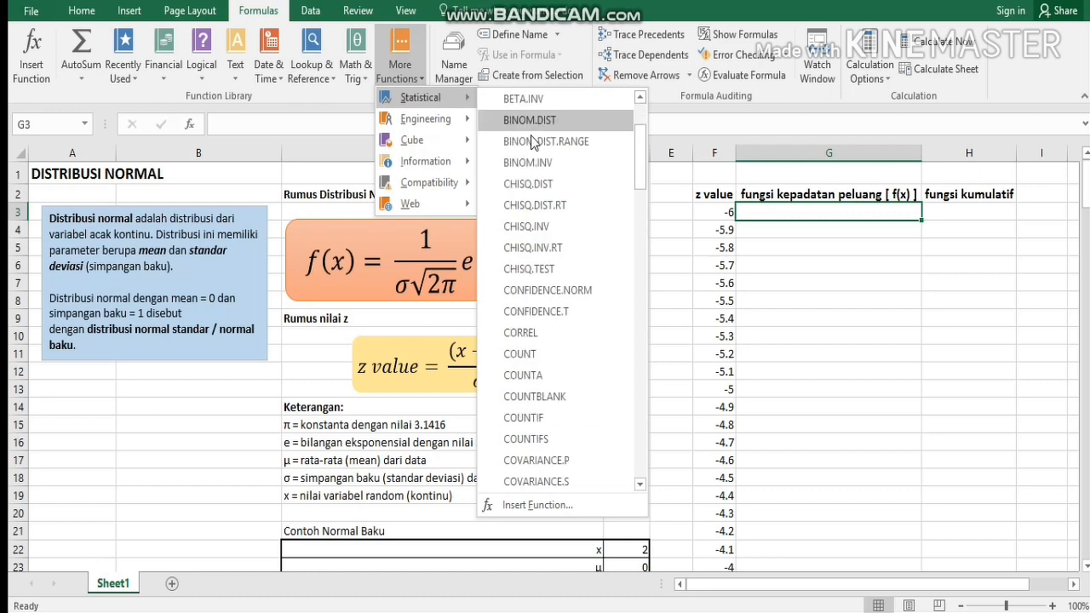
scroll(546, 223, "down", 4)
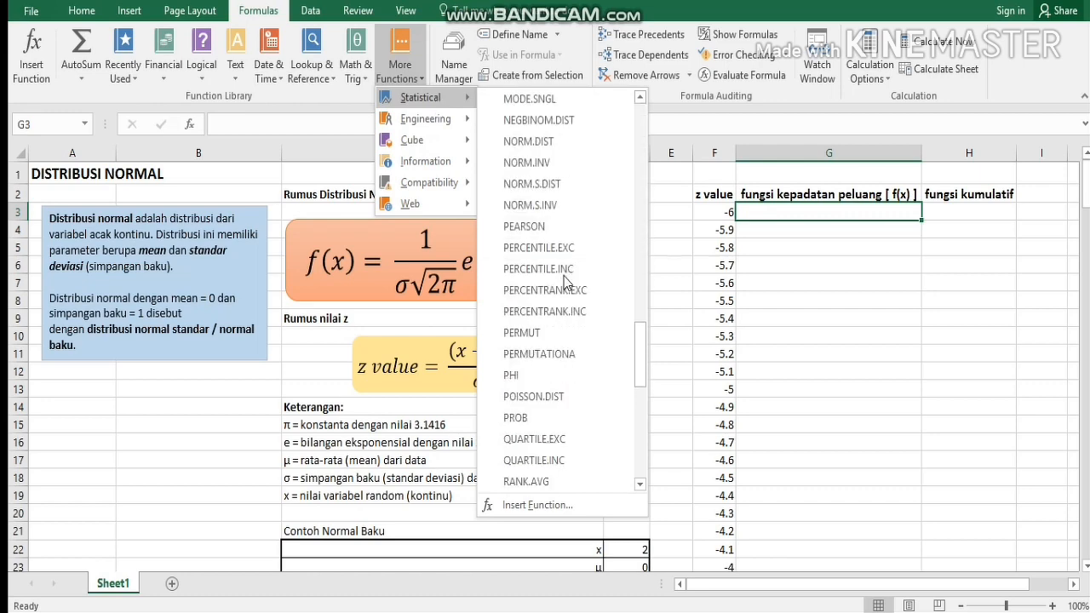
left_click(559, 186)
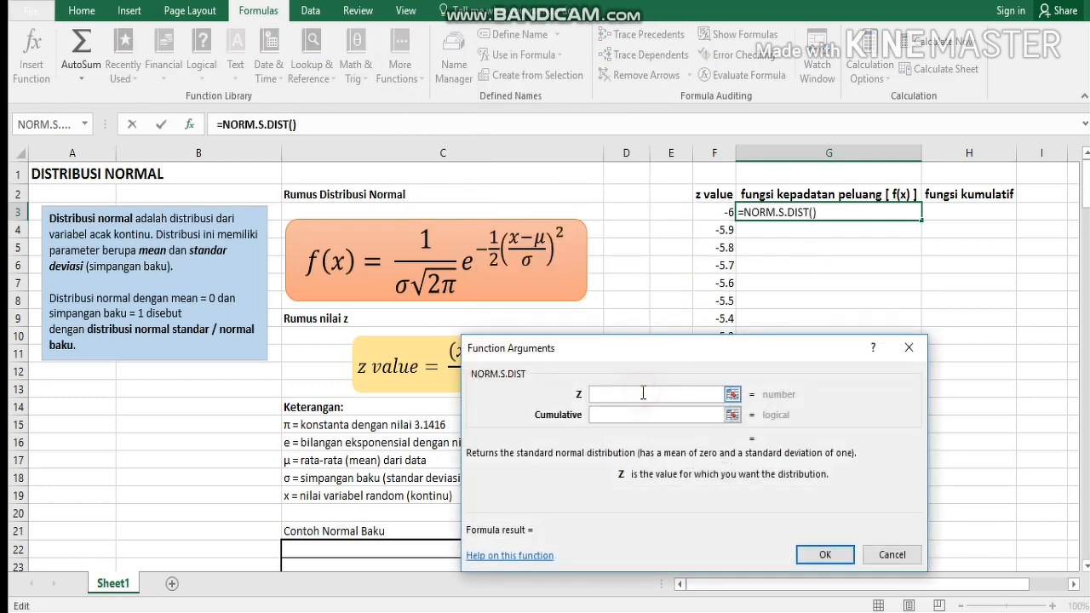
left_click(708, 213)
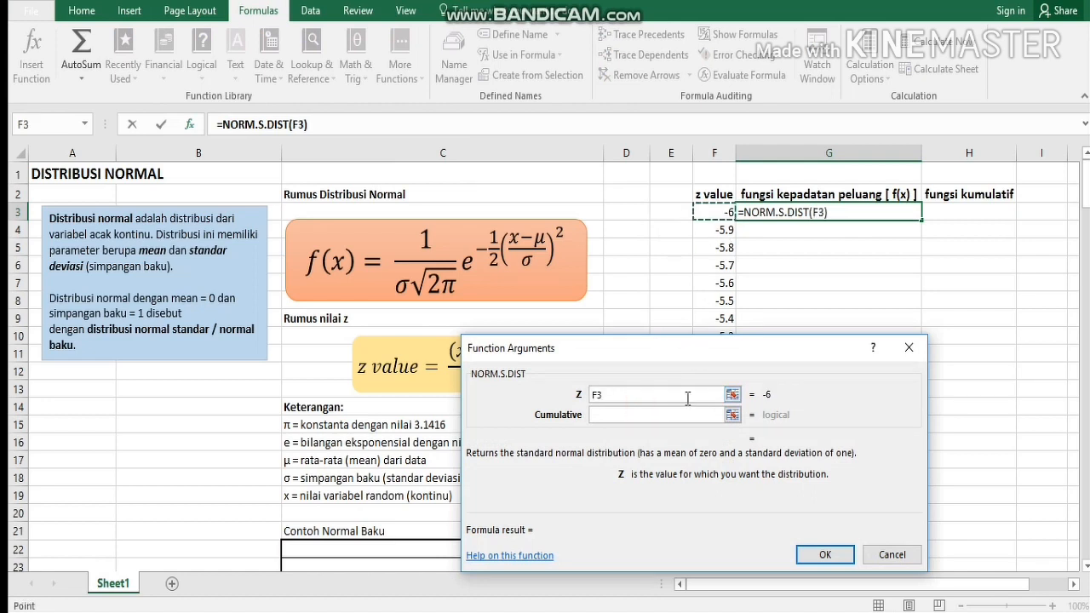
left_click(661, 415)
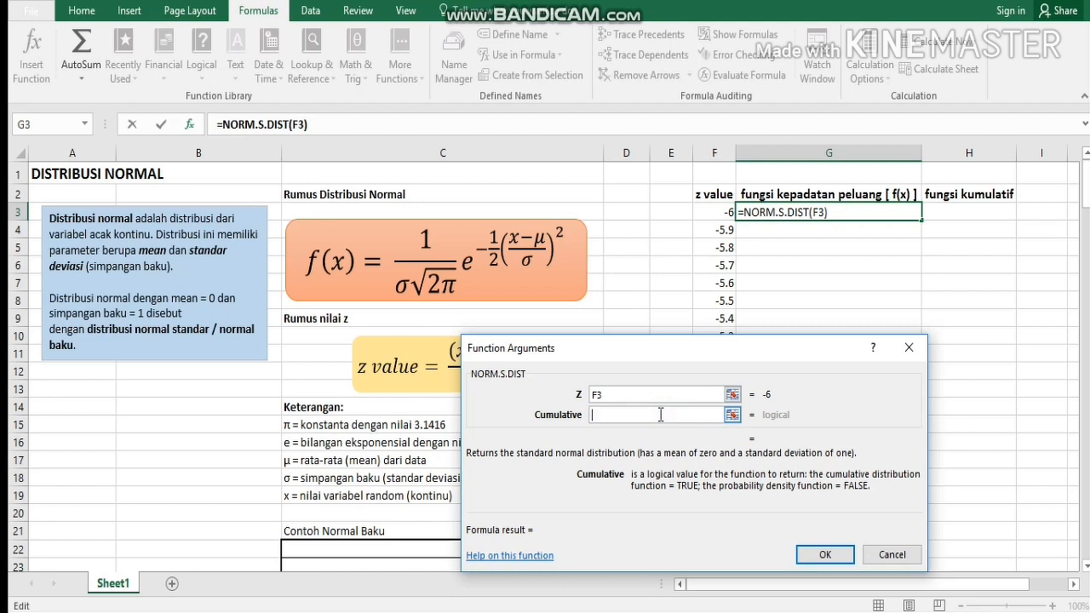
type("FALSE")
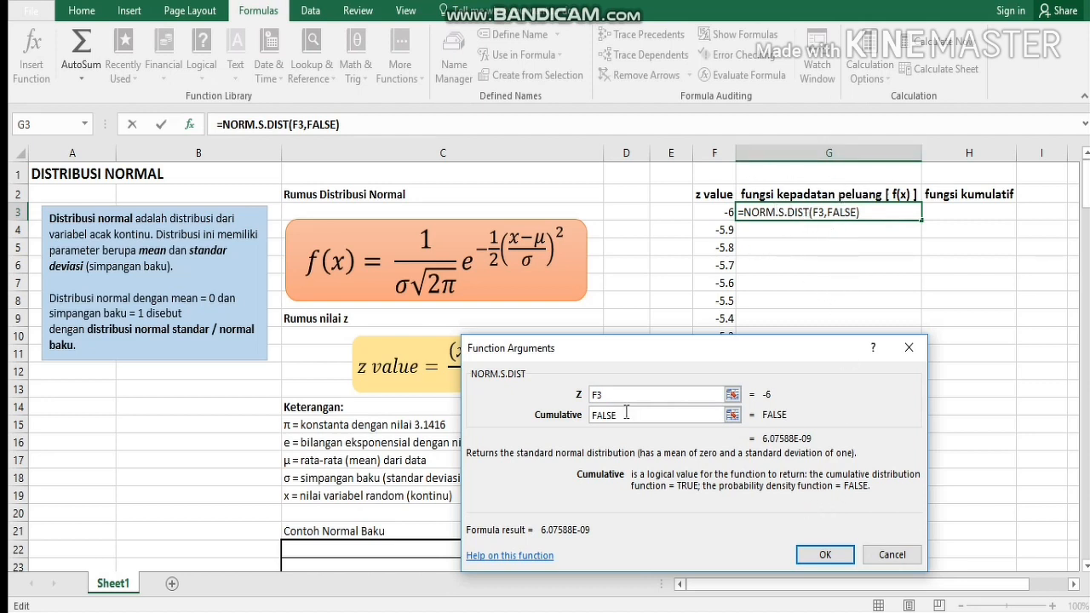
left_click(825, 555)
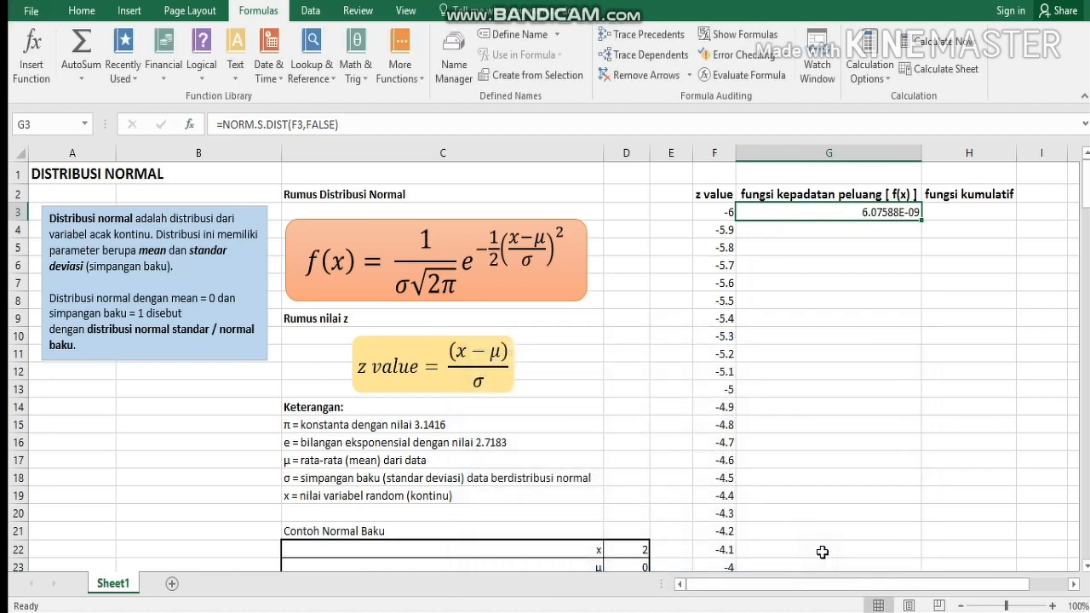
double_click(922, 220)
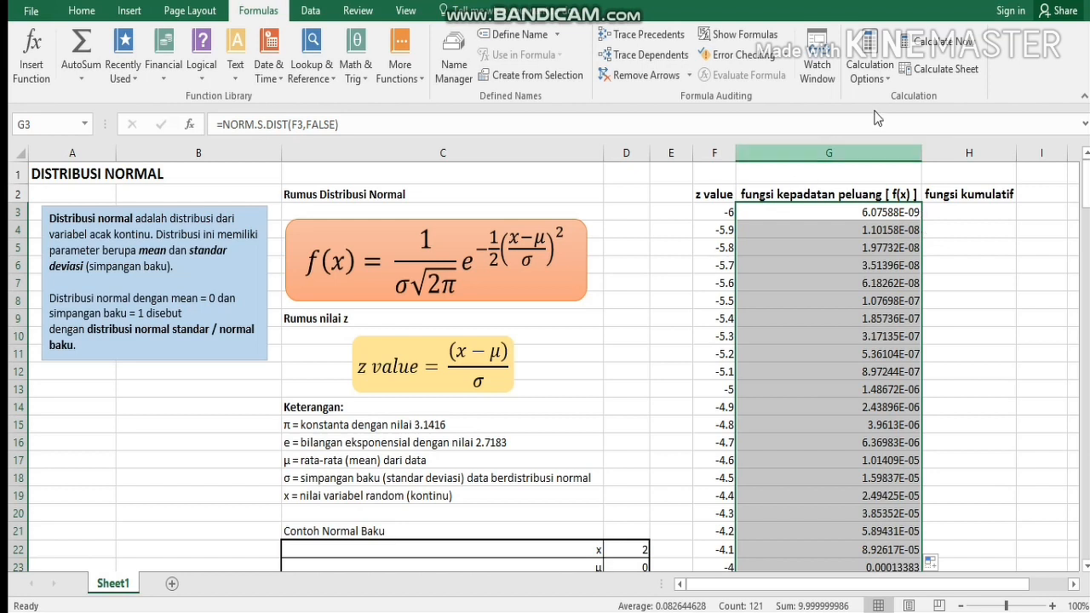
left_click(1007, 2)
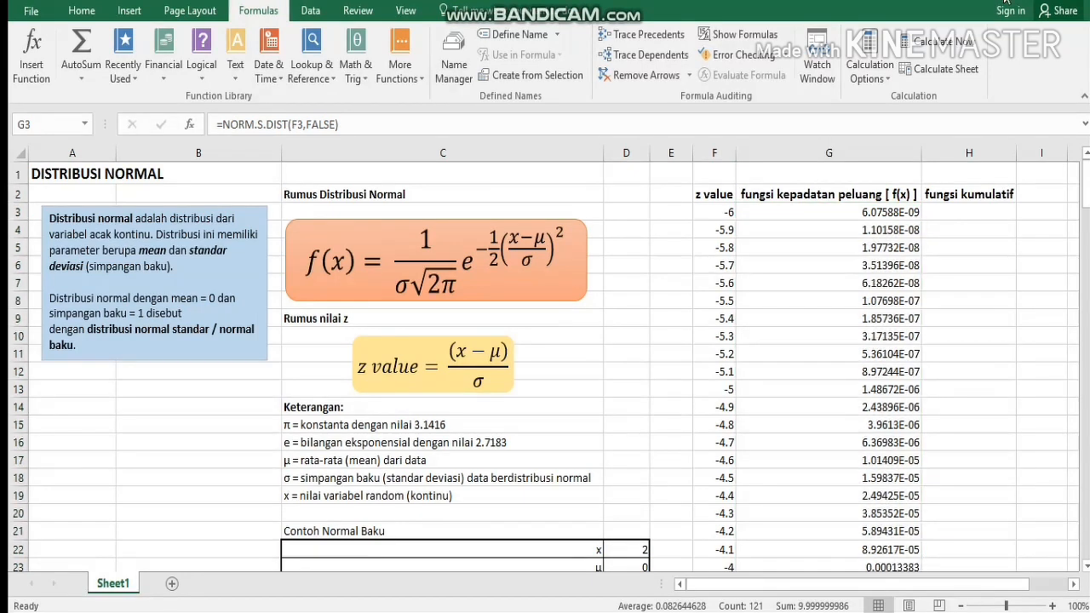
Step: Enter =NORM.S.DIST(F3,TRUE) in H3 for the cumulative function and fill it down to H123
left_click(955, 202)
left_click(964, 208)
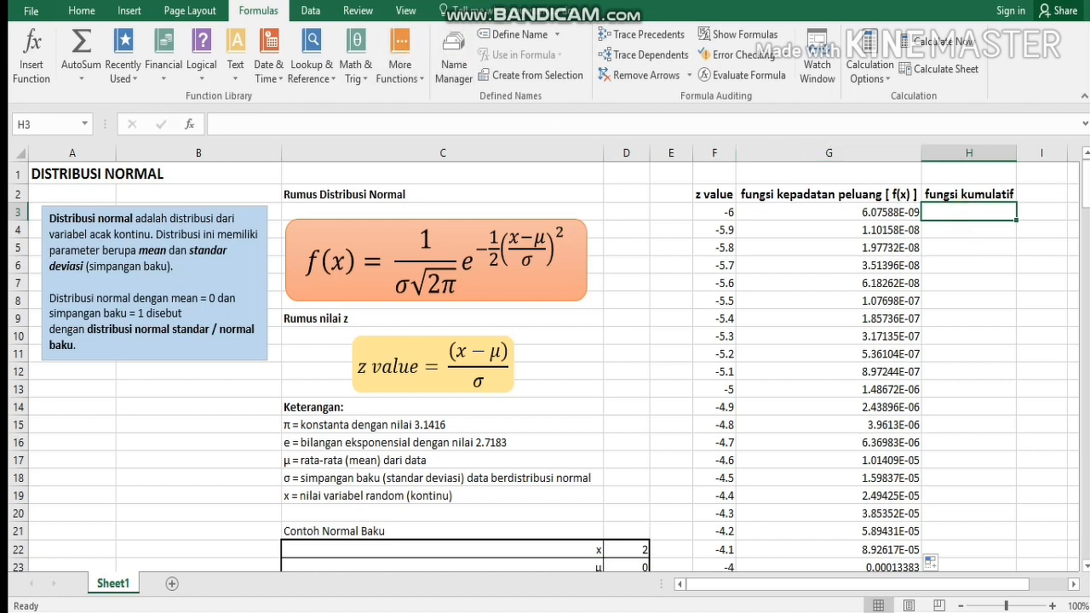
left_click(399, 61)
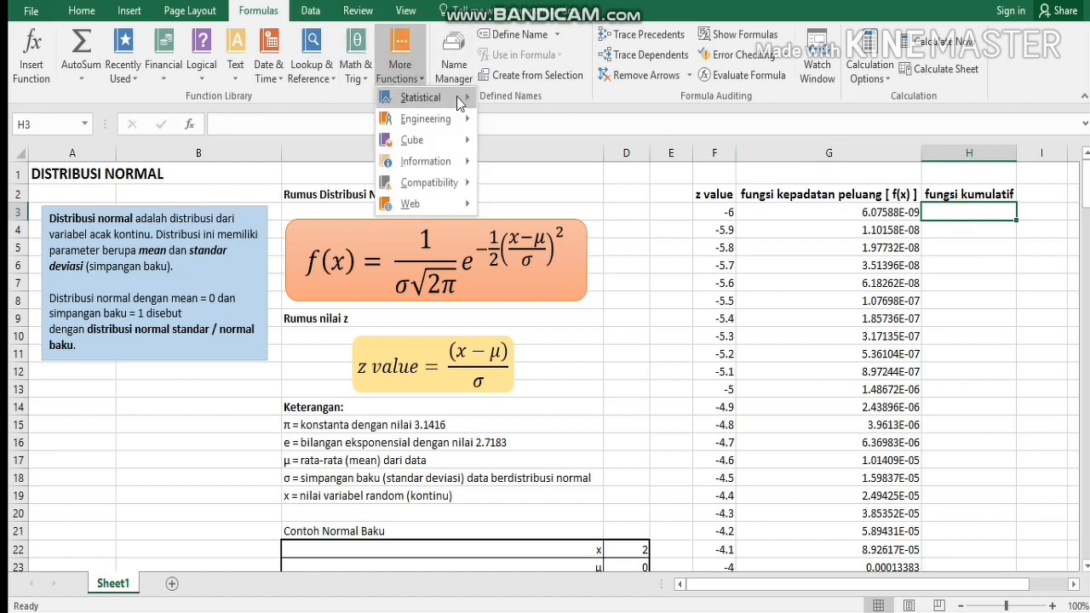
mouse_move(426, 97)
scroll(563, 146, "down", 15)
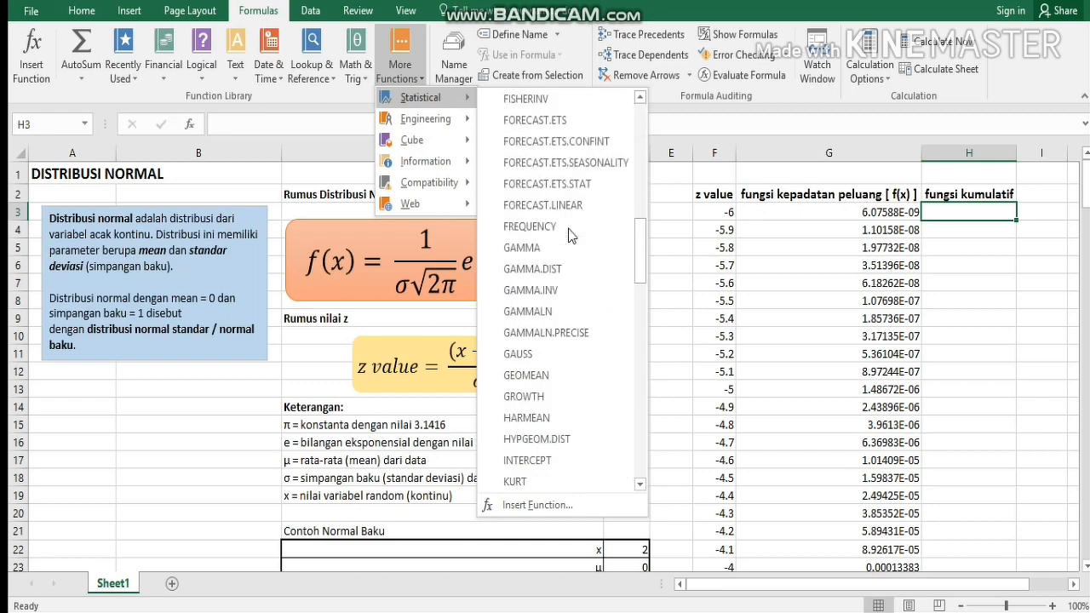
scroll(569, 243, "down", 4)
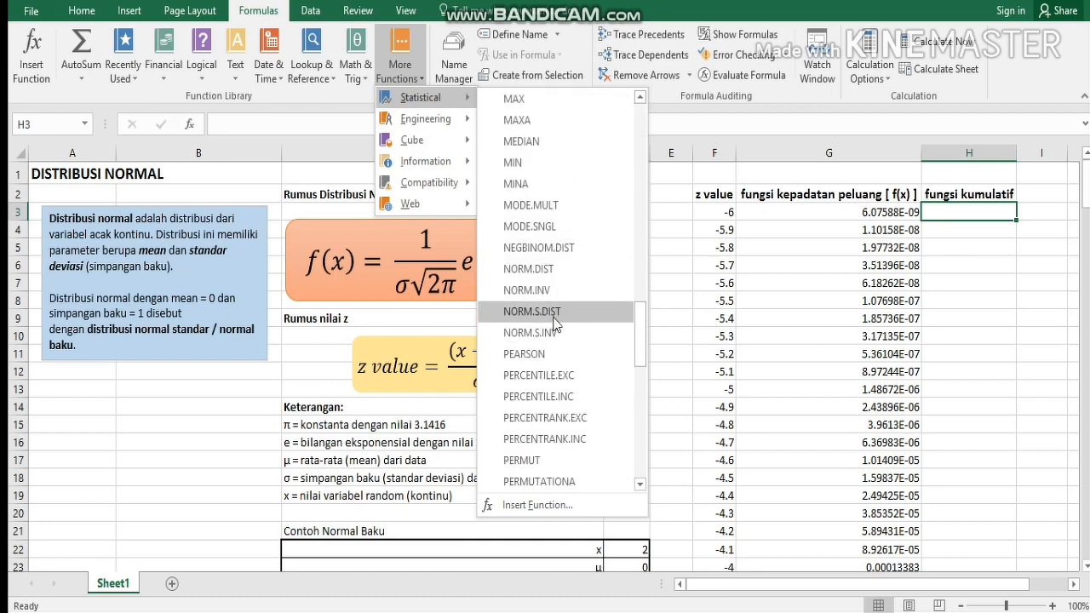
left_click(554, 313)
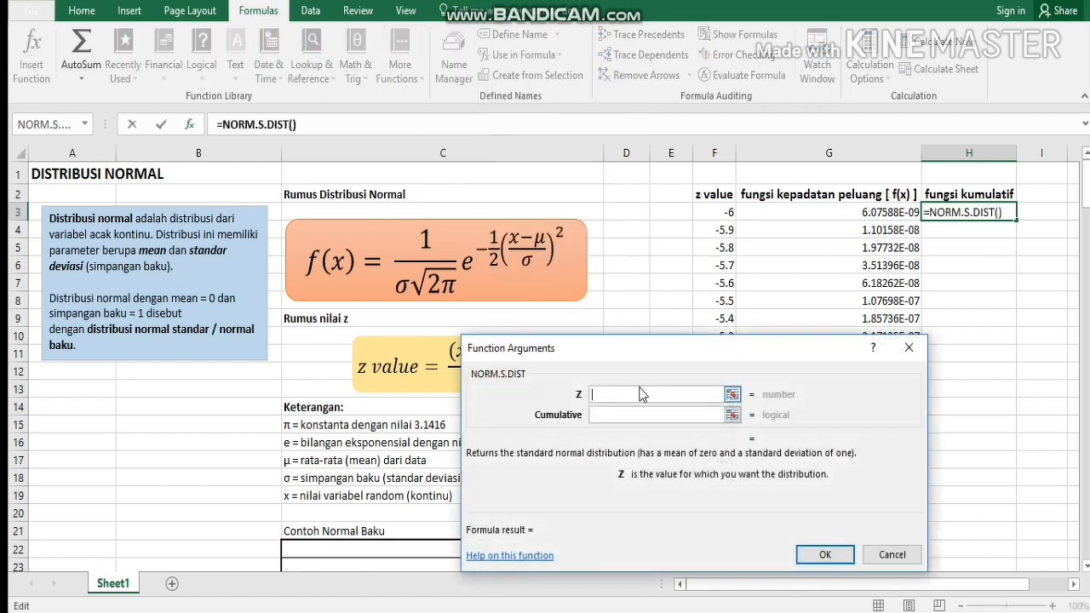
left_click(726, 218)
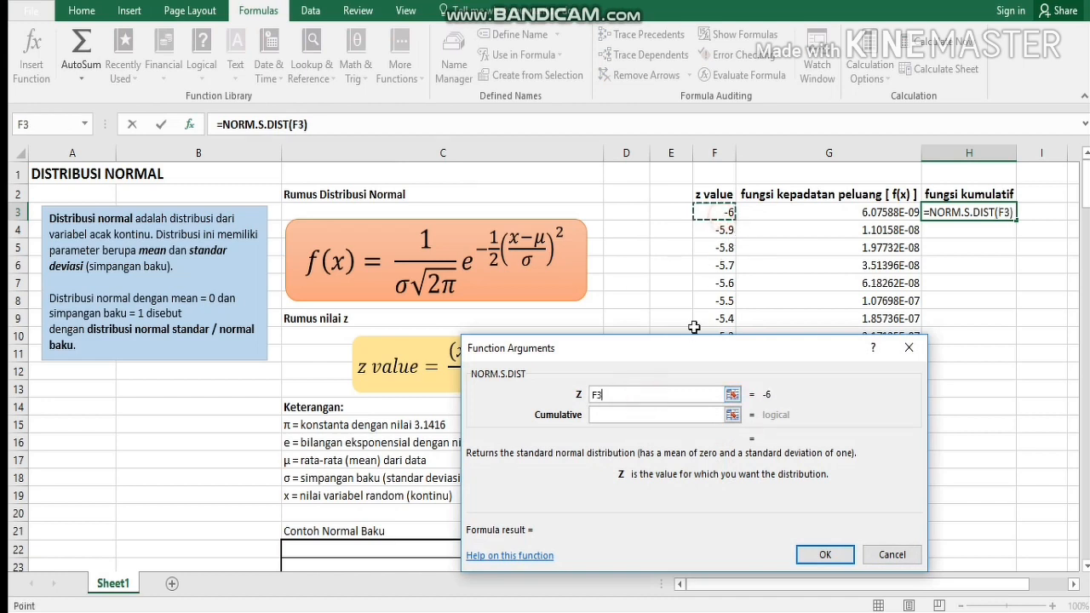
left_click(660, 415)
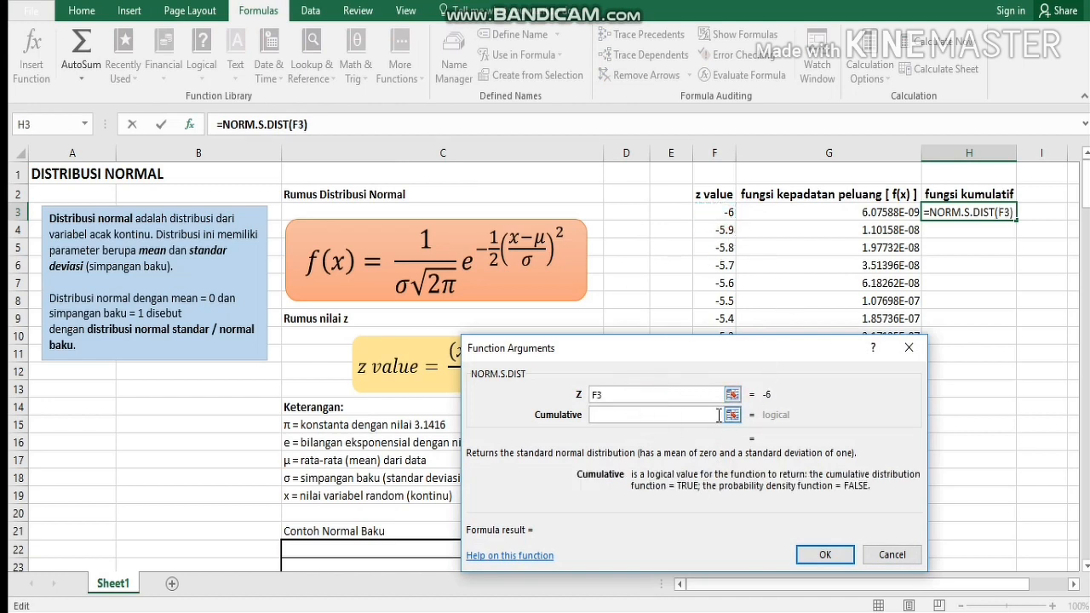
type("TRUE")
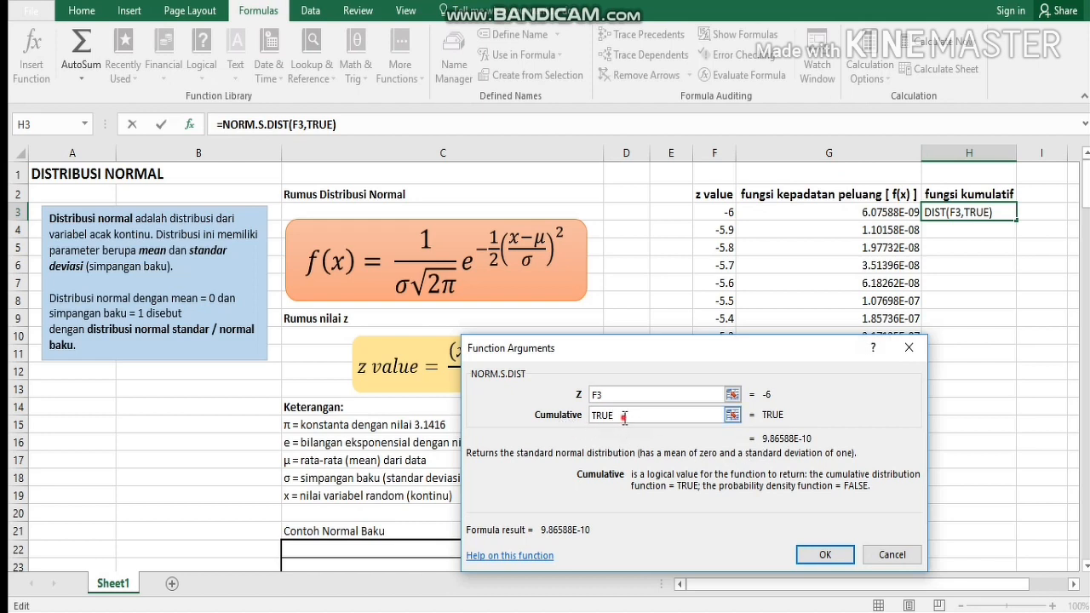
left_click(824, 554)
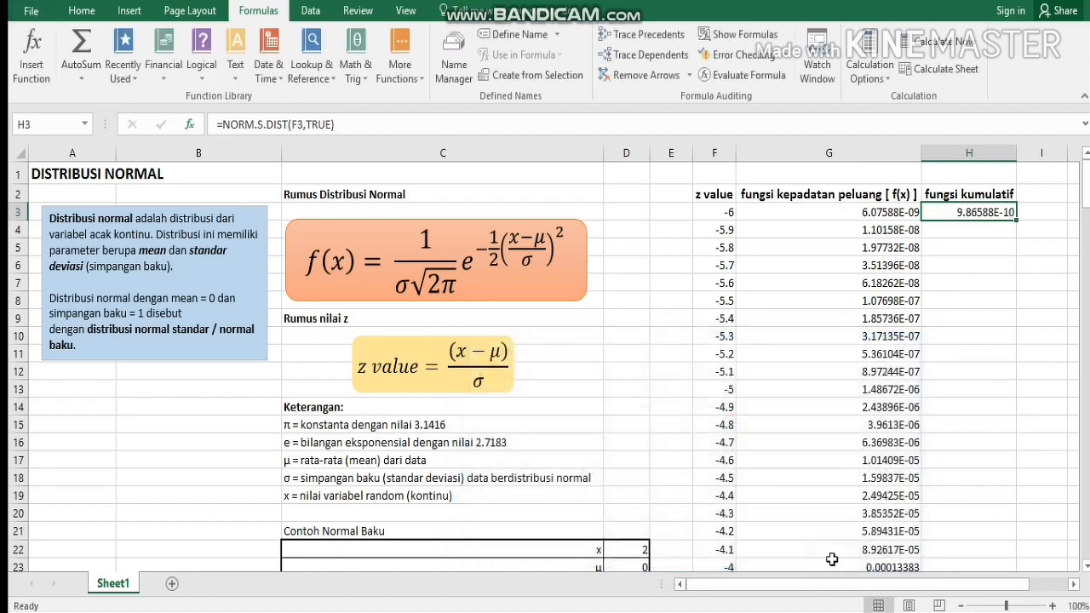
double_click(1014, 217)
Step: Replace the near-zero z value in F63 with exactly 0
scroll(1022, 219, "down", 9)
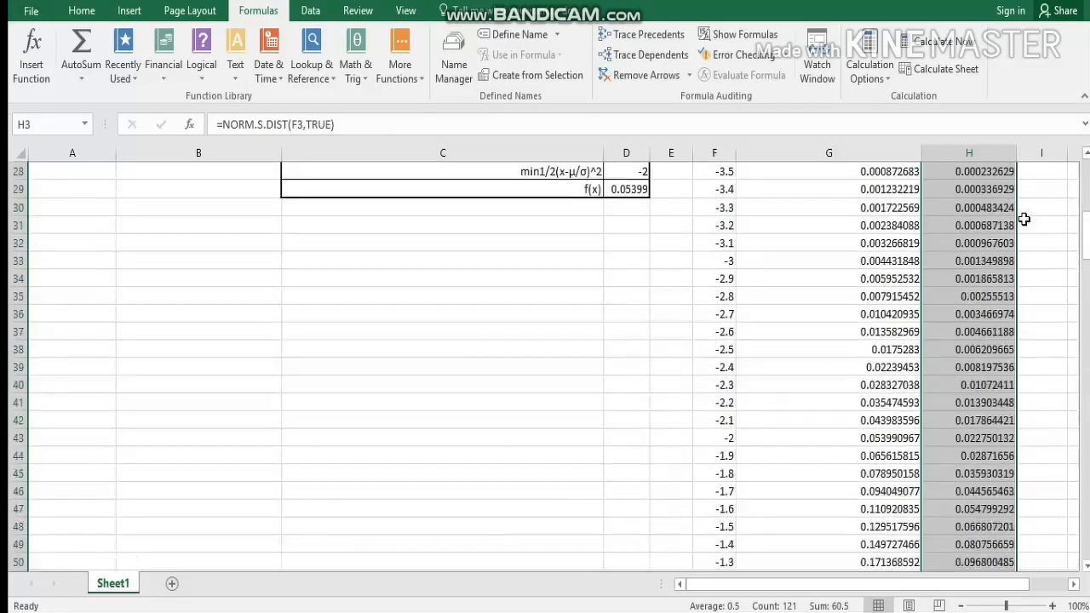
scroll(1025, 219, "down", 7)
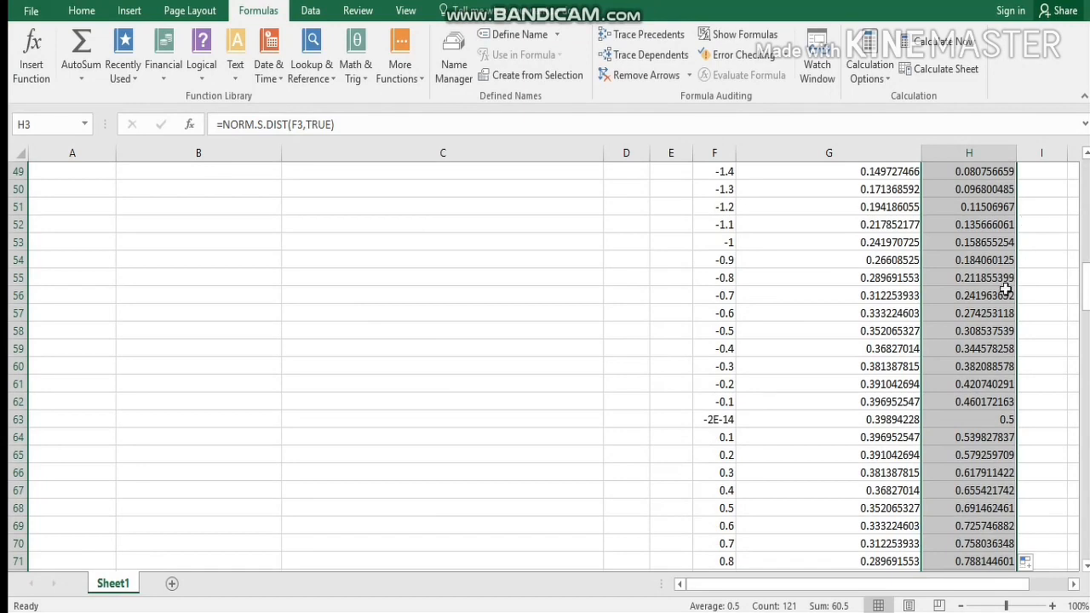
scroll(1005, 292, "down", 3)
left_click(728, 260)
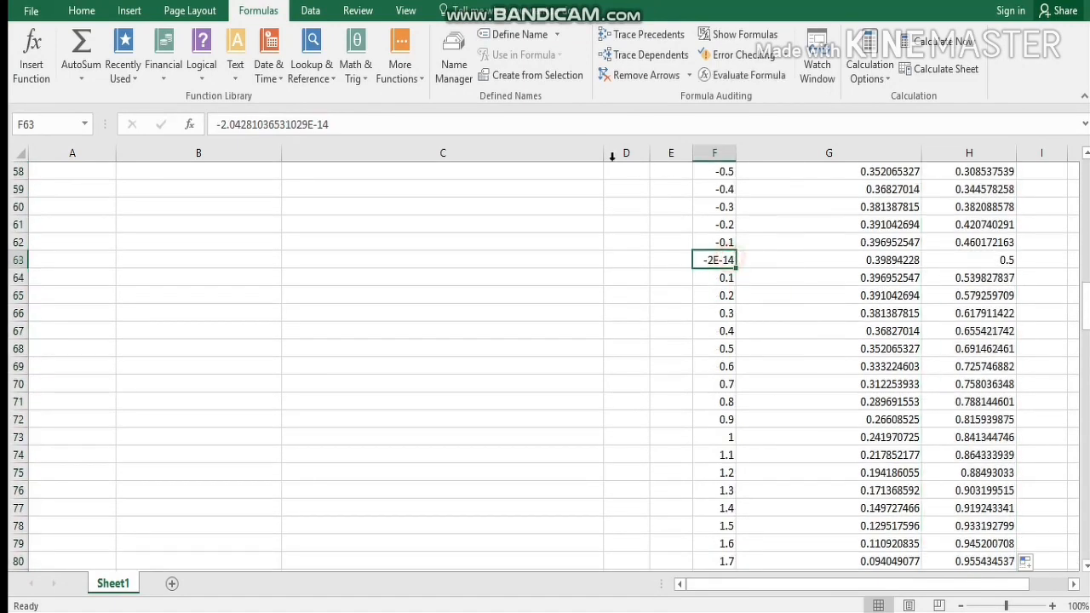
left_click(520, 125)
triple_click(520, 125)
type("0")
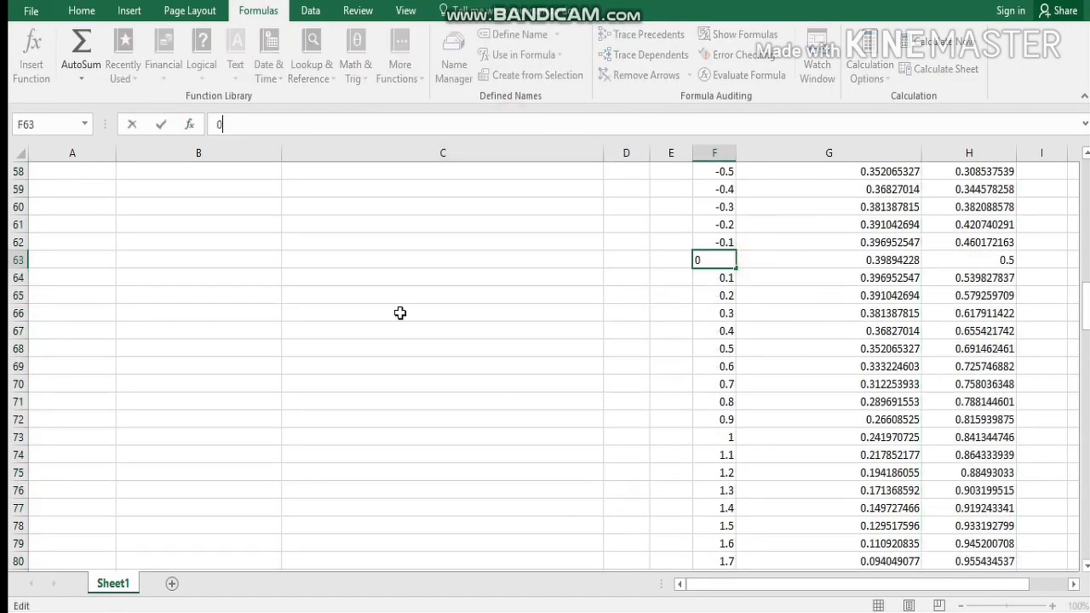
left_click(399, 312)
Step: Apply borders to every cell of the z value table F2:H123
scroll(938, 324, "down", 5)
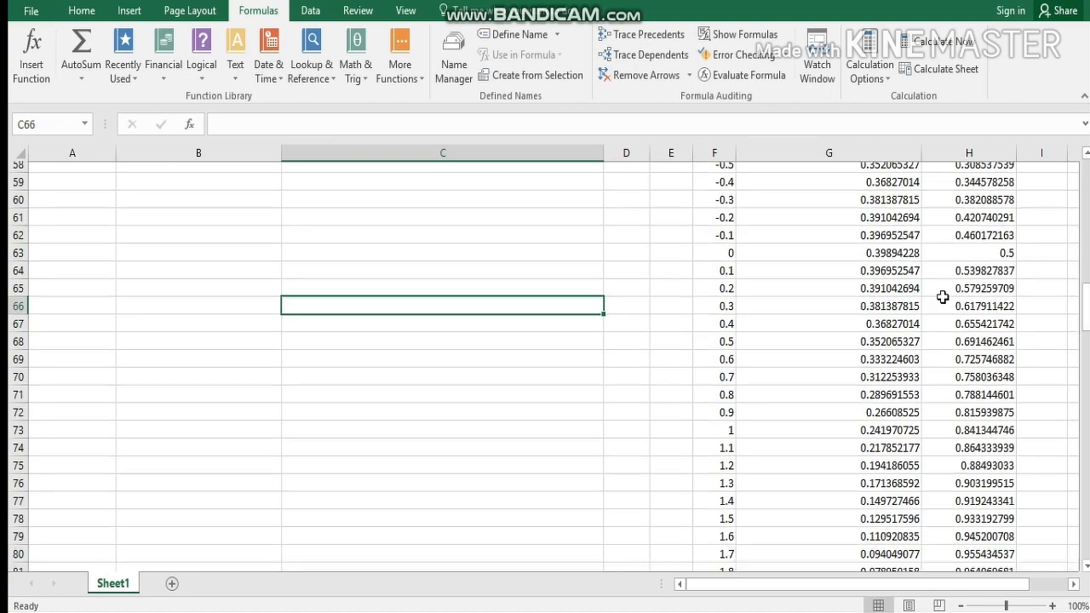
scroll(942, 296, "down", 13)
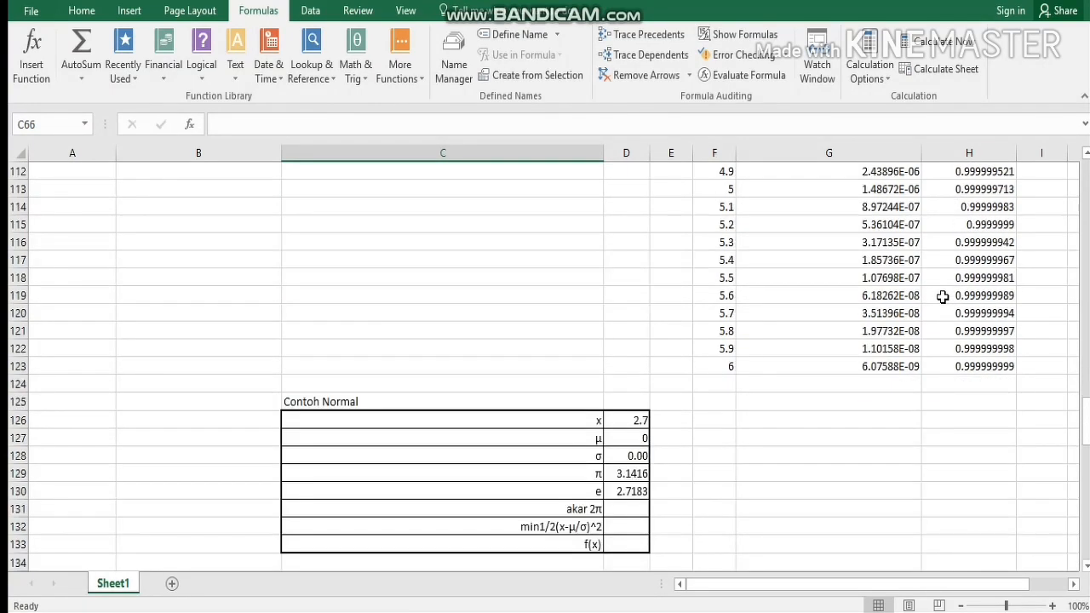
scroll(942, 296, "up", 7)
scroll(943, 296, "up", 20)
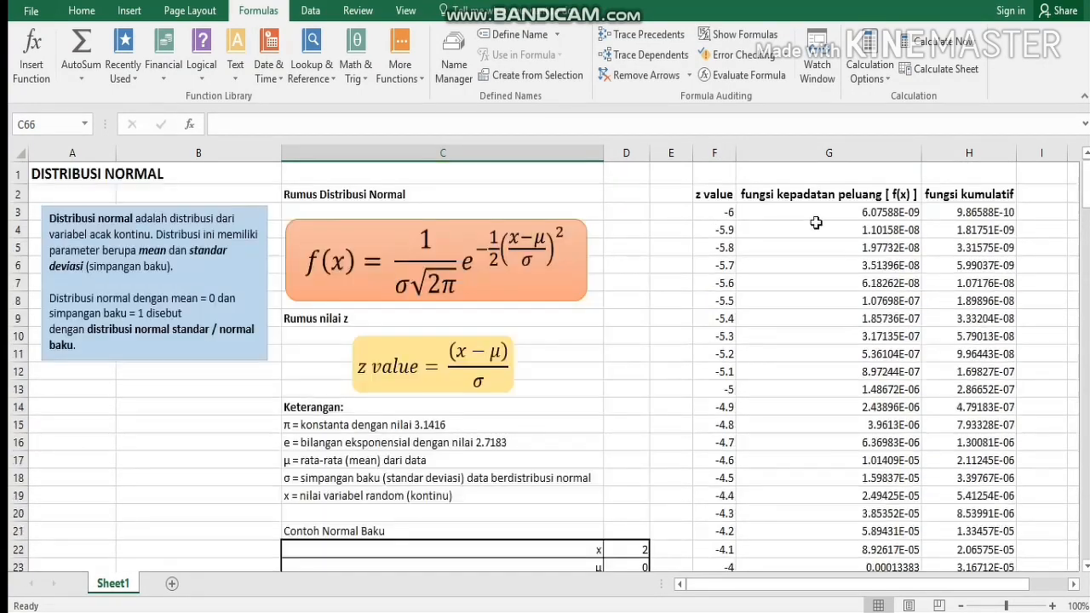
left_click_drag(726, 194, 971, 445)
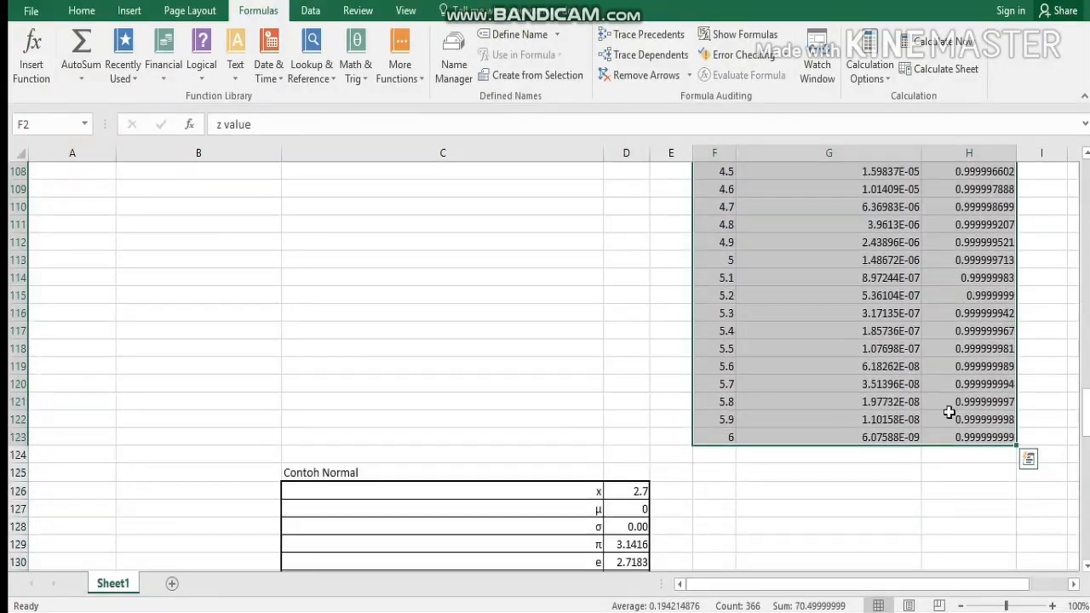
left_click(49, 14)
left_click(34, 14)
left_click(82, 10)
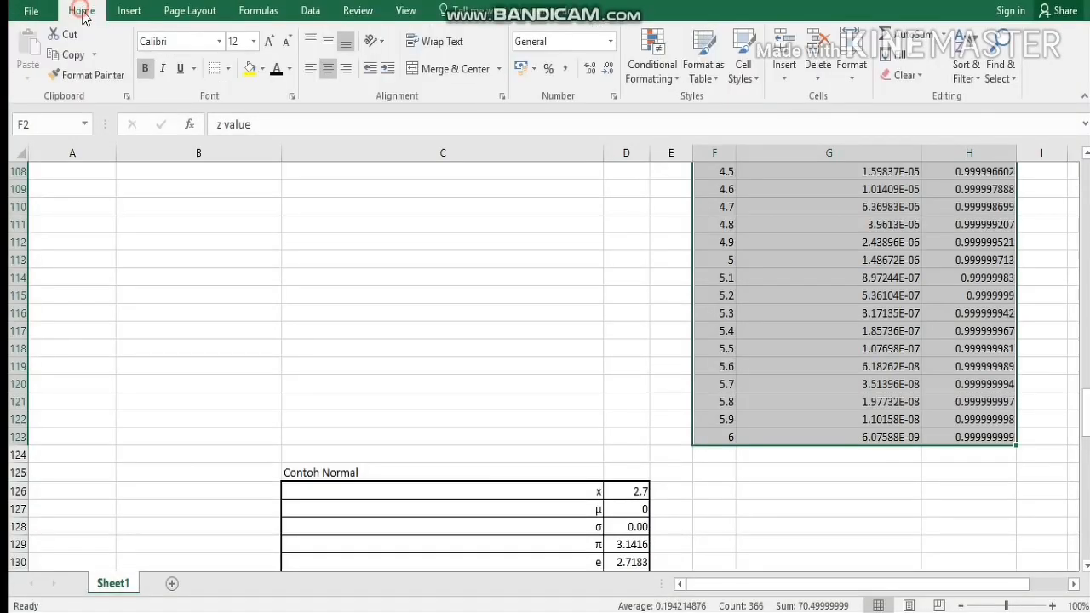
left_click(227, 68)
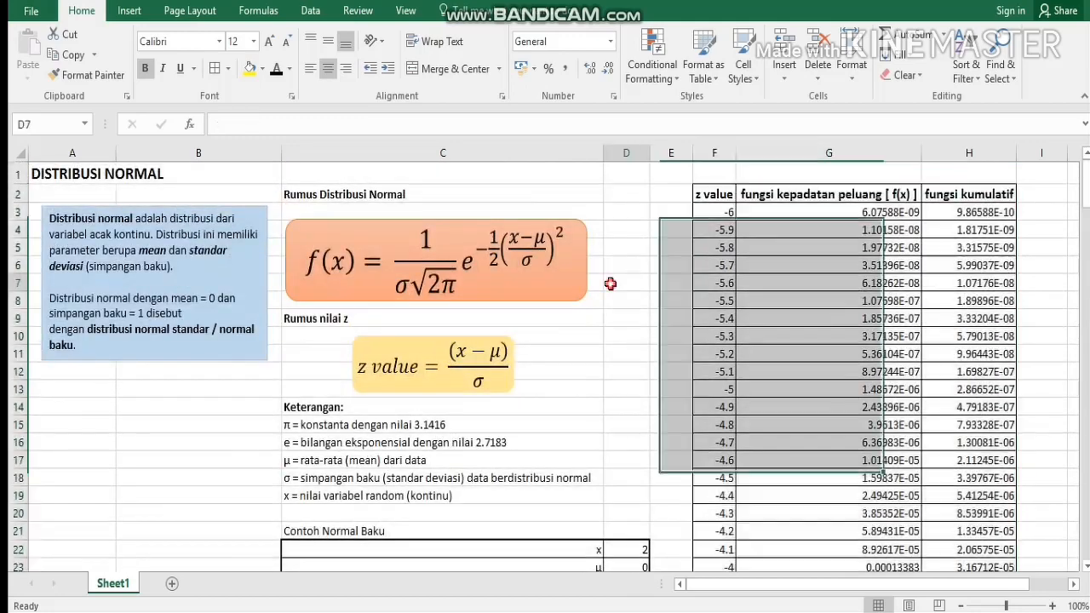
scroll(662, 278, "down", 5)
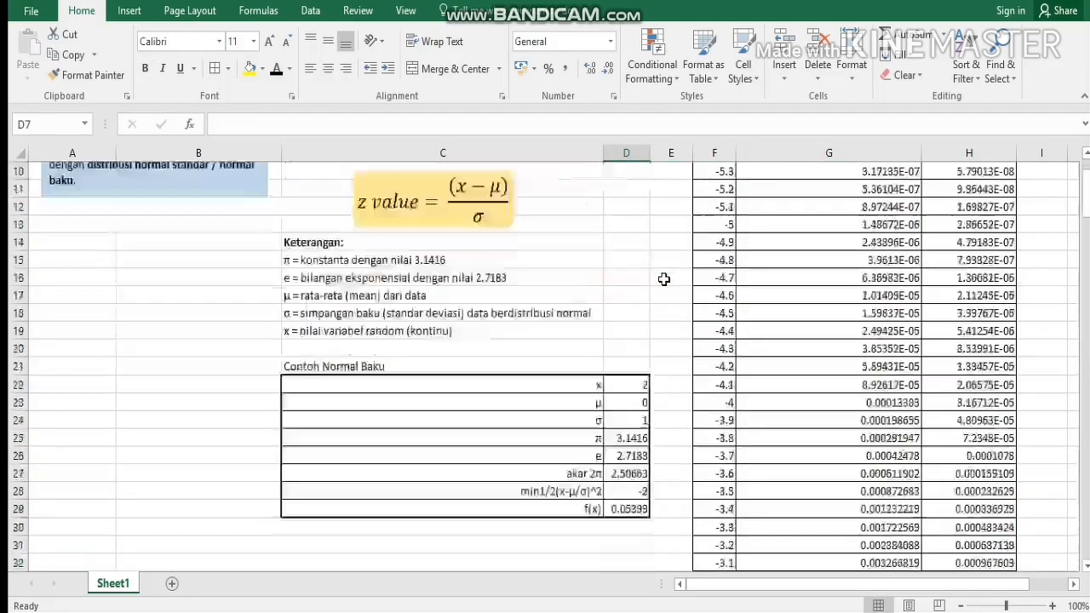
scroll(660, 341, "down", 1)
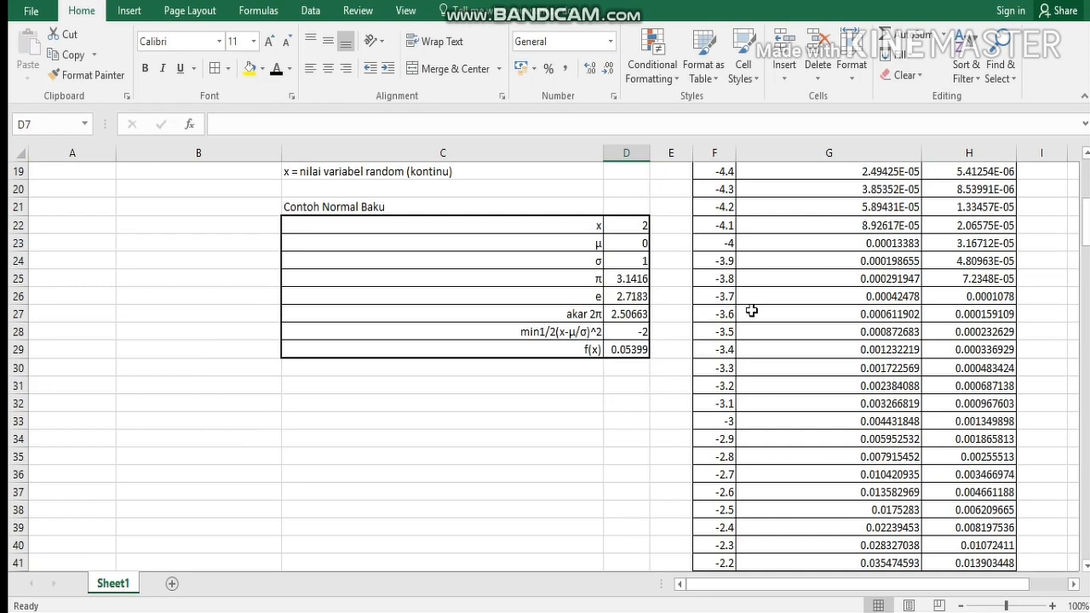
scroll(751, 312, "up", 2)
scroll(764, 318, "up", 4)
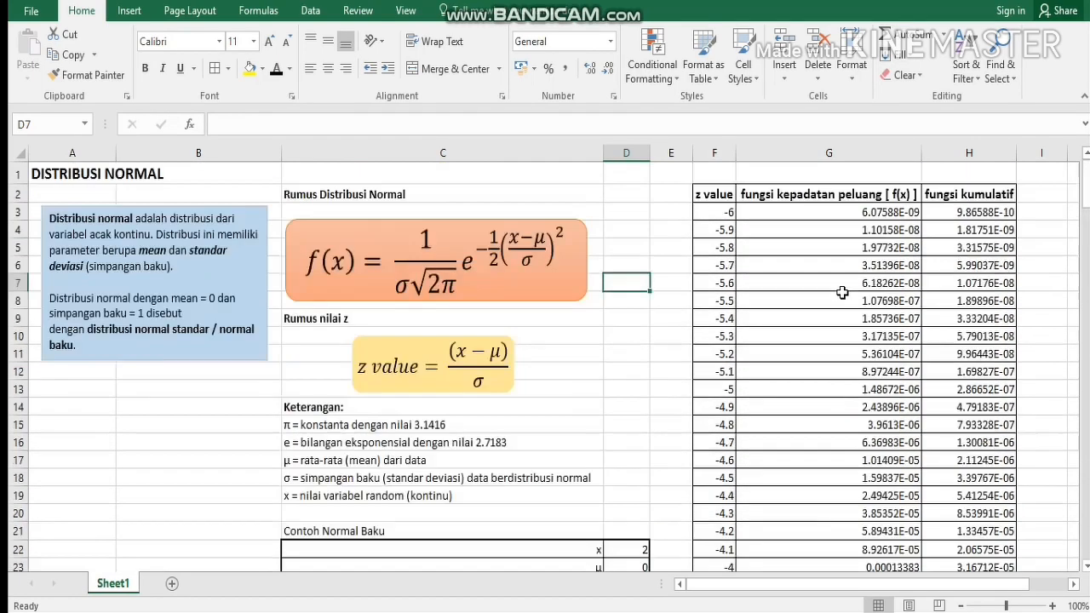
scroll(842, 292, "down", 4)
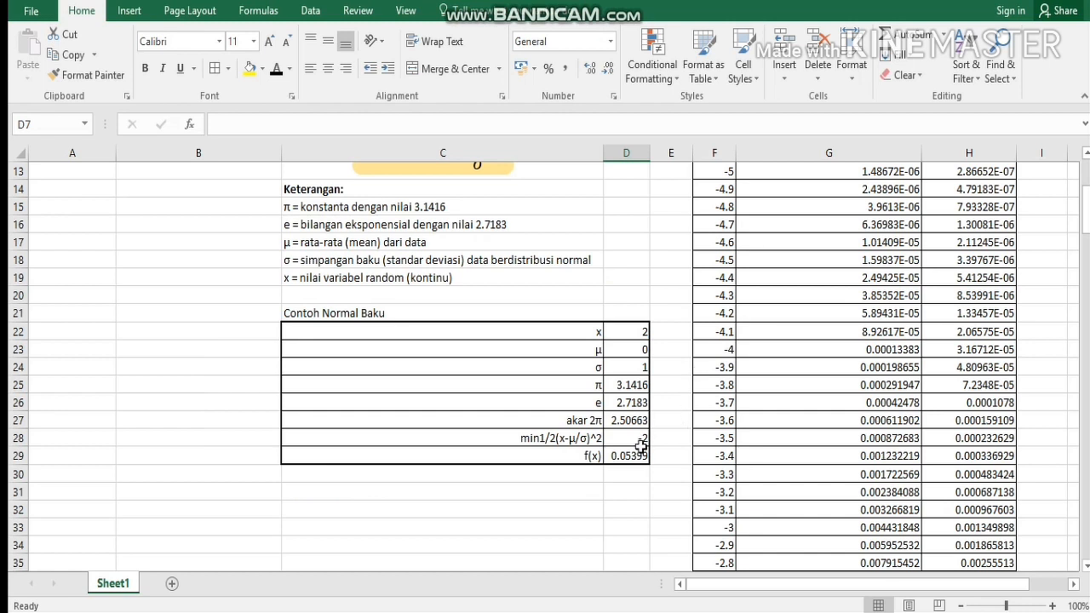
Step: Compare the calculated f(x) in D29 for x = 2 with the density listed at z = -2 in row 43
left_click(643, 334)
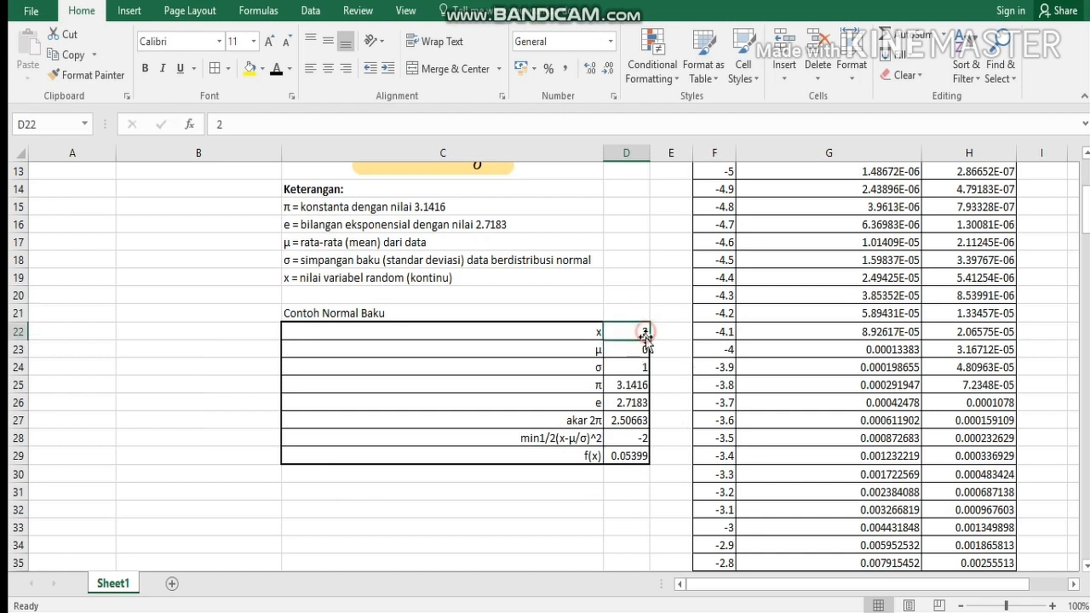
left_click(619, 456)
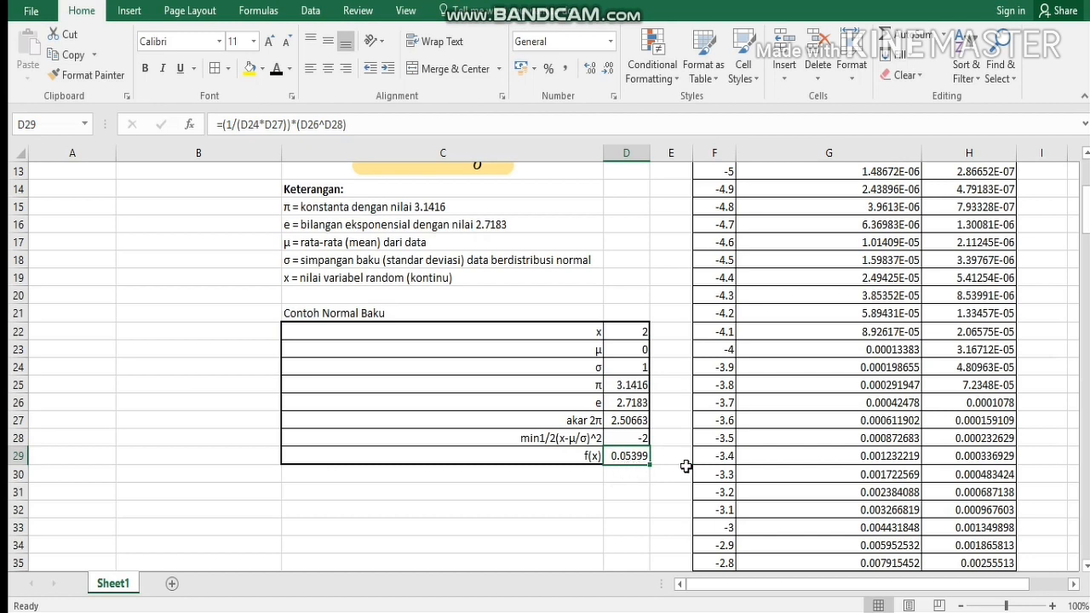
scroll(784, 482, "down", 4)
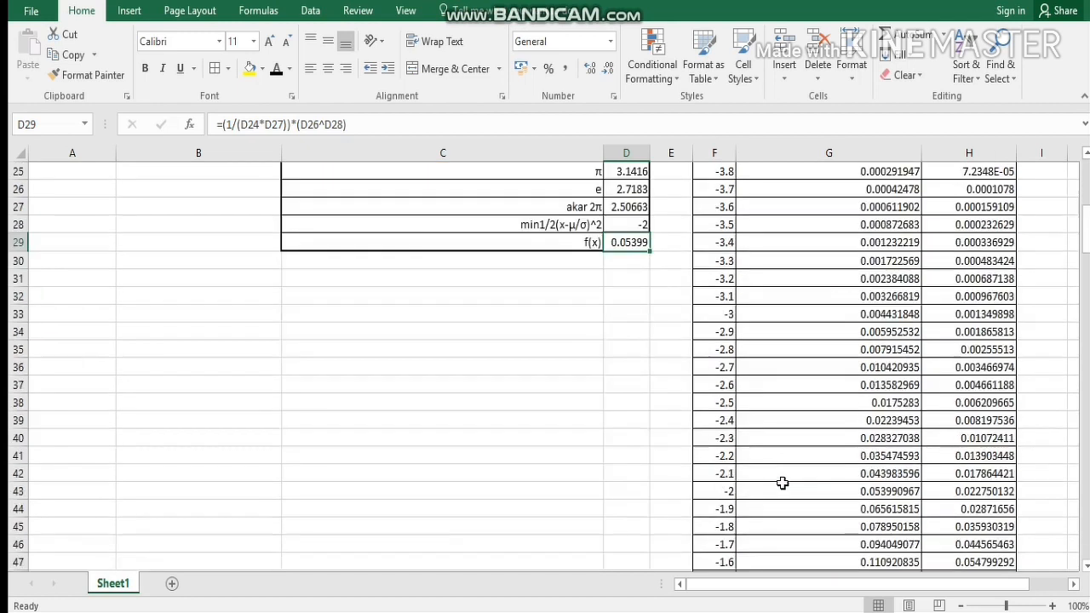
left_click(725, 494)
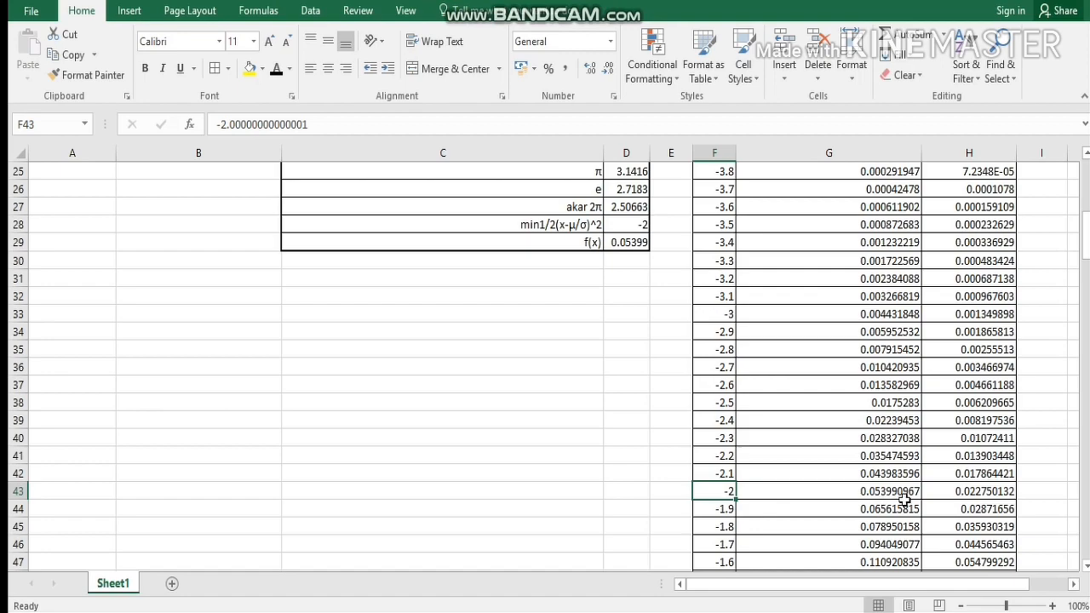
scroll(677, 361, "up", 3)
scroll(559, 428, "up", 4)
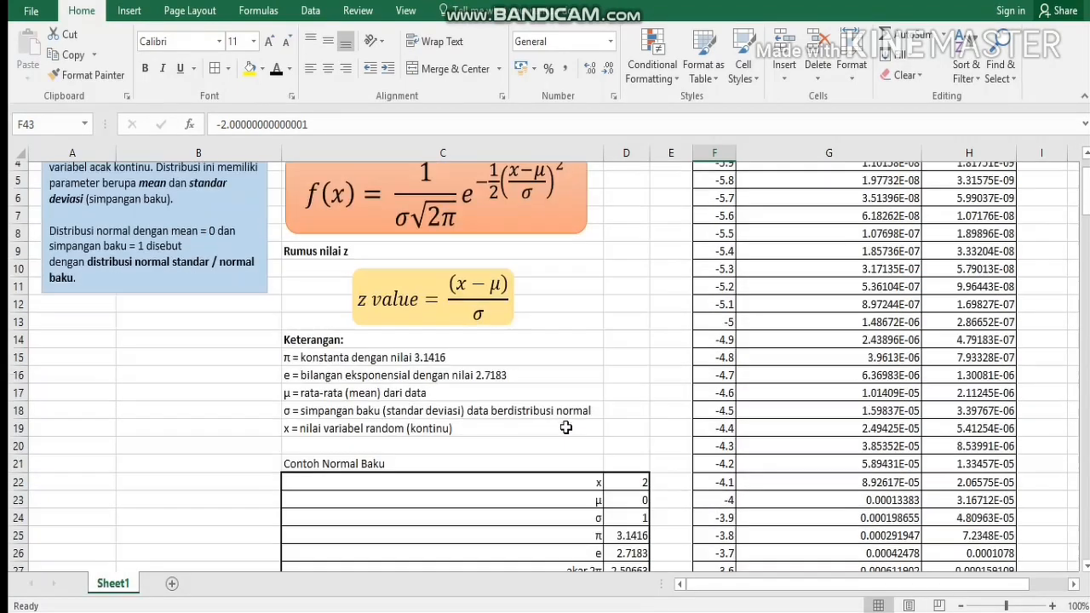
scroll(578, 419, "down", 5)
left_click(577, 419)
scroll(650, 417, "up", 6)
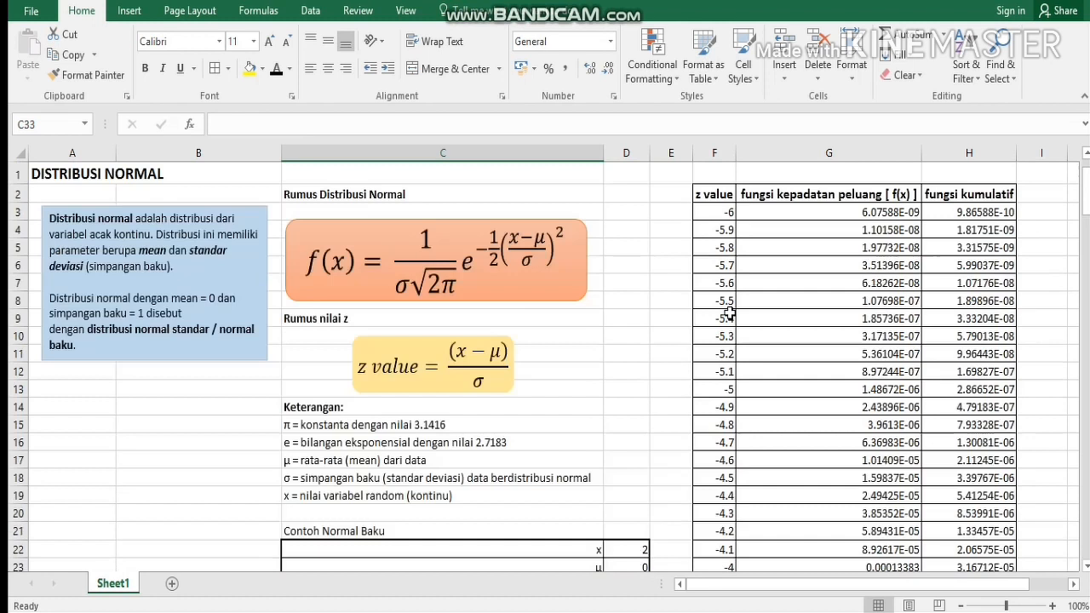
Step: Insert a markers-only scatter chart from the z value and fungsi kepadatan peluang columns, F2:G123
left_click(722, 194)
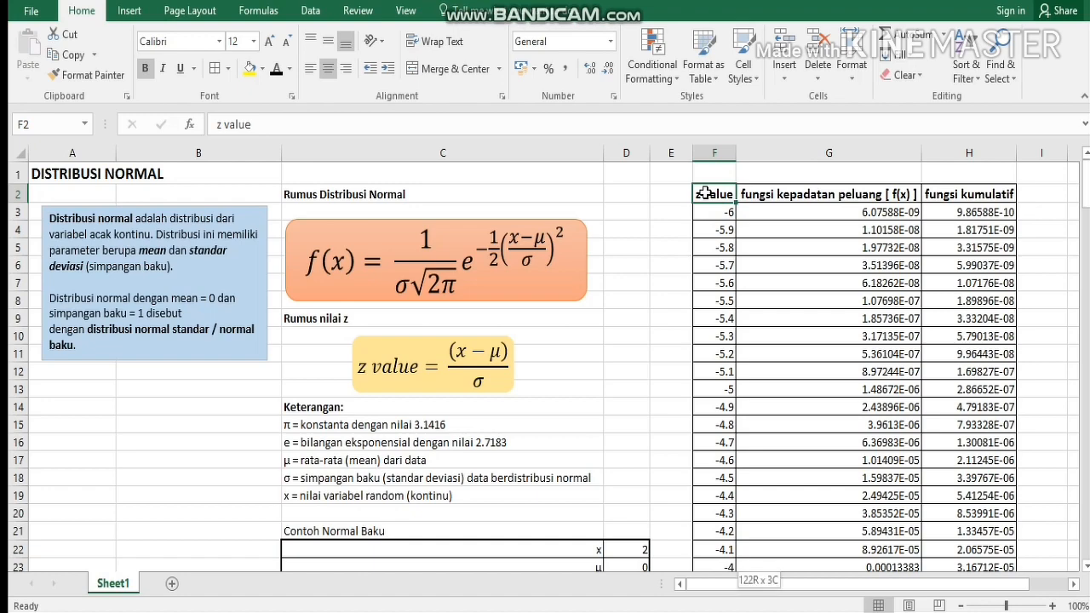
key("ctrl+shift+Down")
scroll(704, 192, "up", 20)
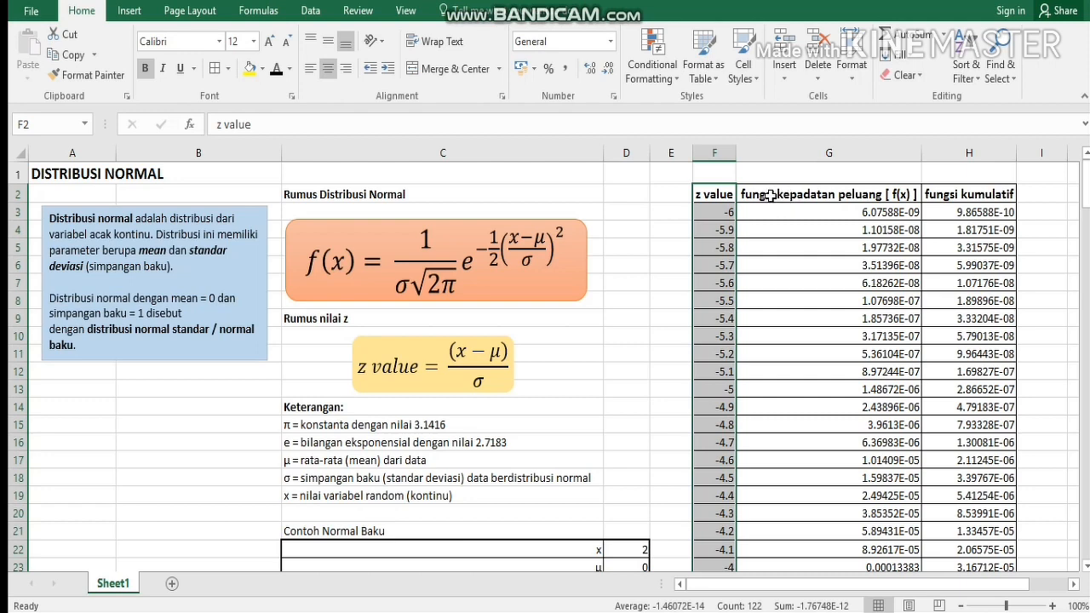
left_click(781, 196, "ctrl")
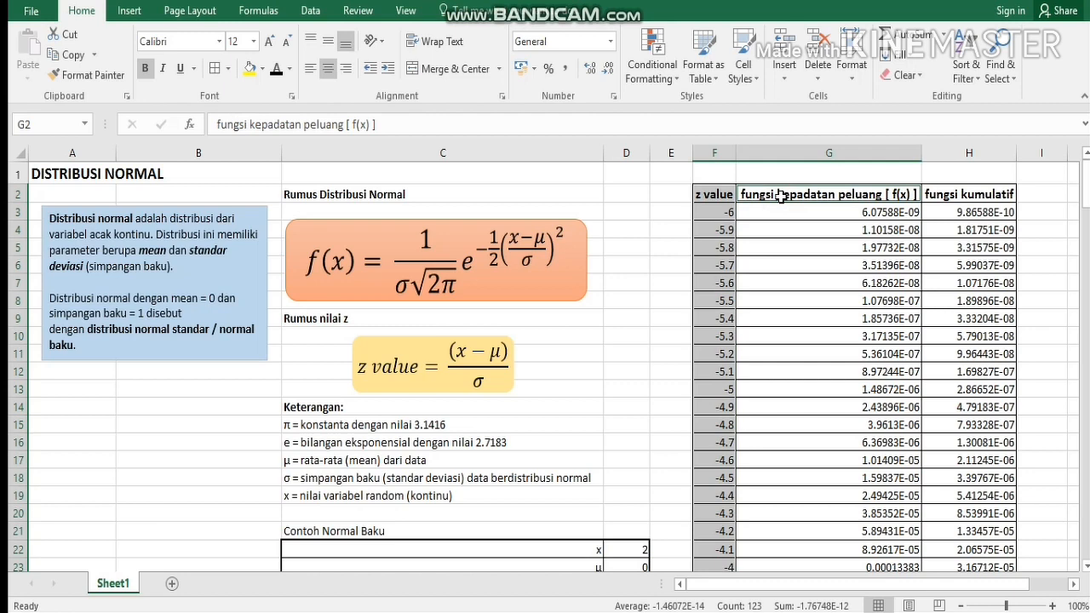
key("ctrl+shift+Down")
scroll(781, 197, "up", 20)
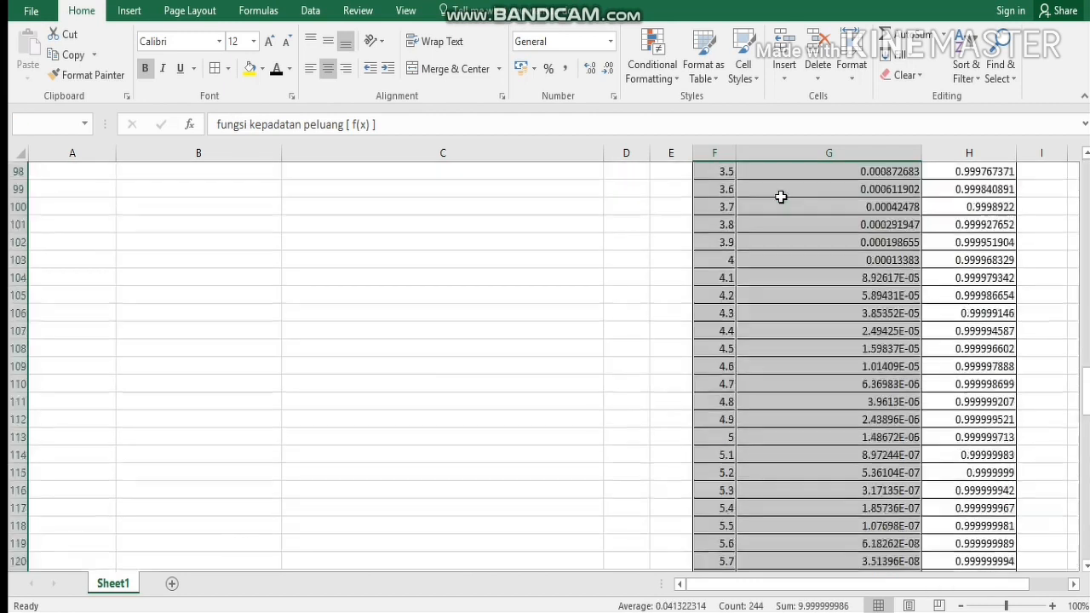
scroll(780, 197, "up", 12)
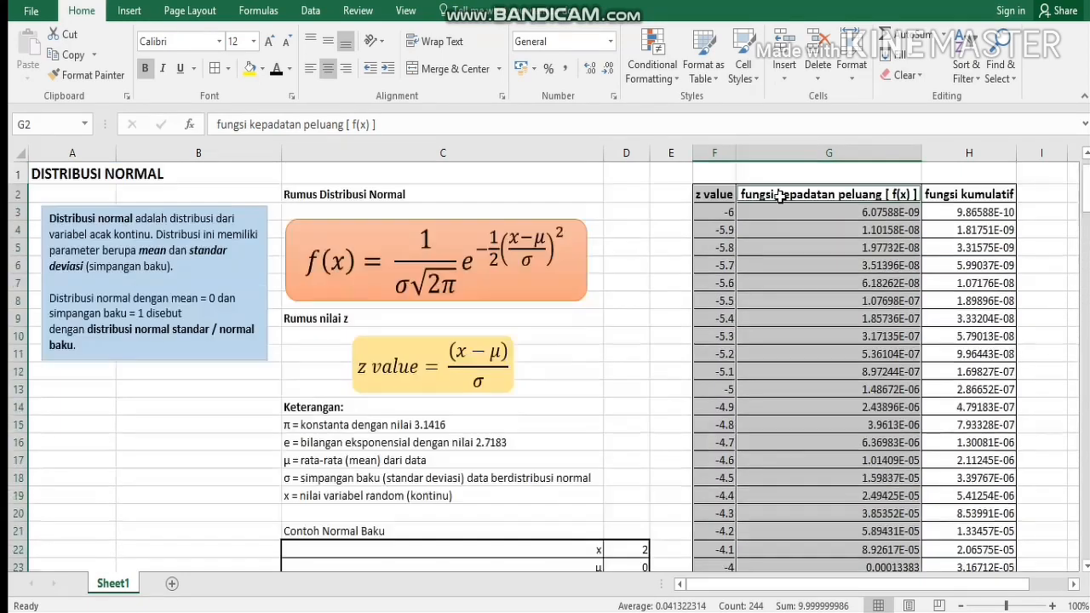
left_click(131, 11)
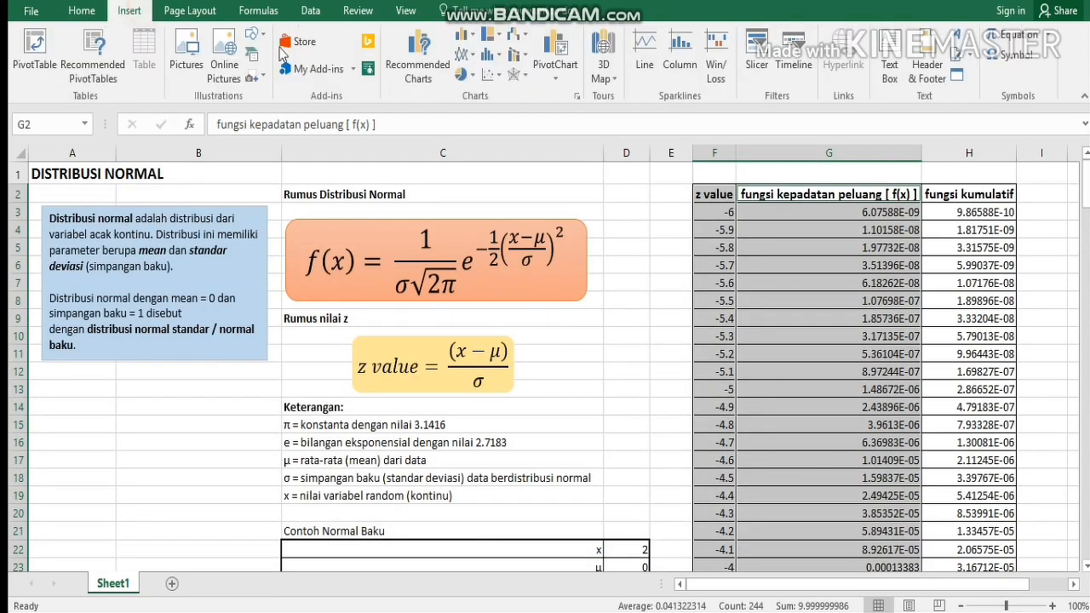
left_click(498, 78)
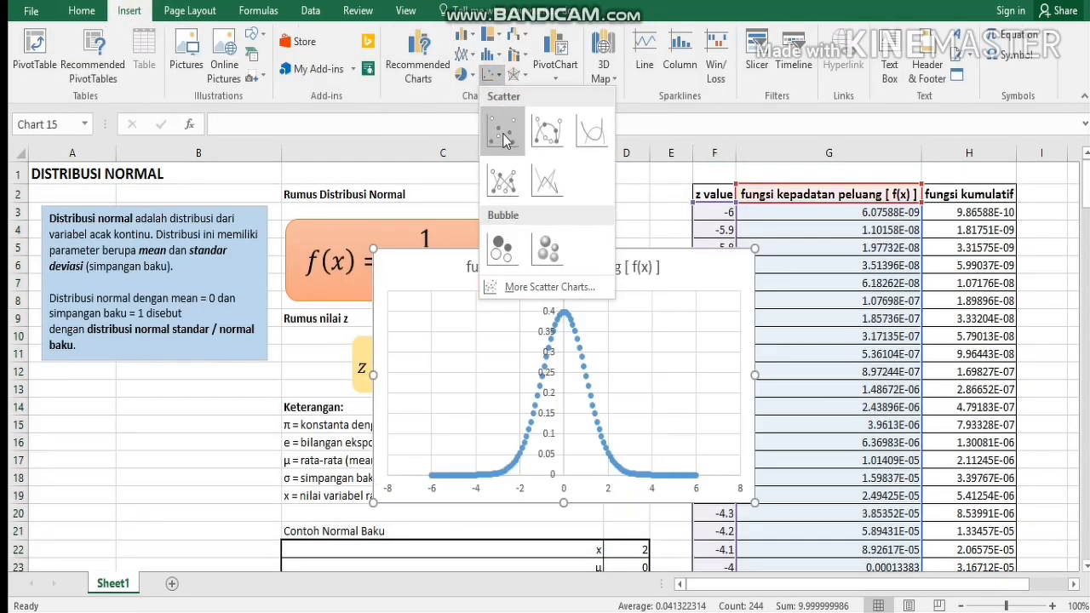
left_click(499, 126)
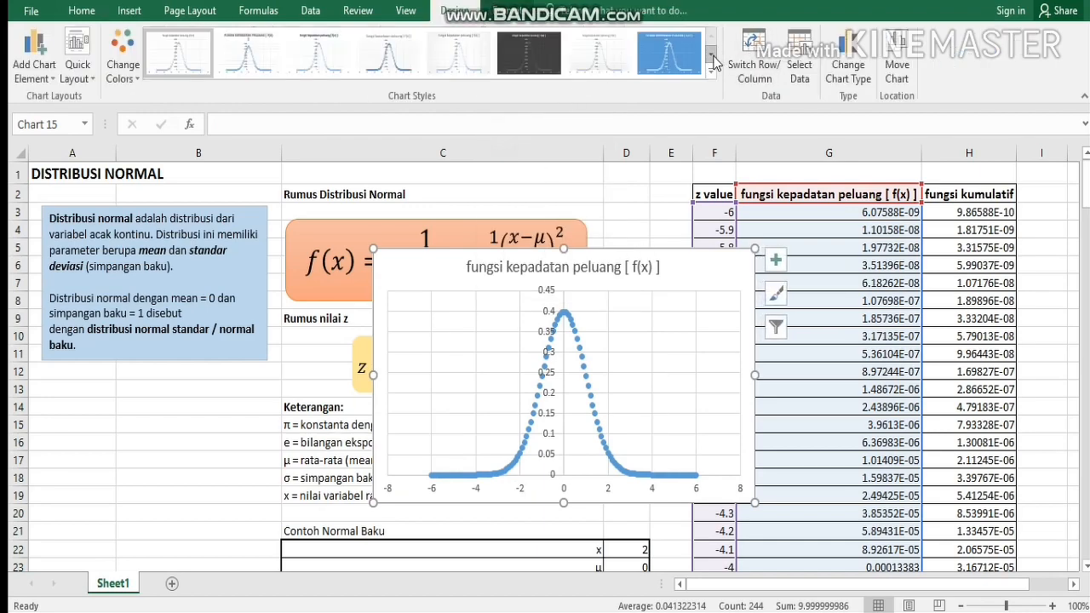
Step: Apply the chart style with the dark grey background to the scatter chart
left_click(175, 53)
scroll(735, 255, "down", 3)
scroll(730, 220, "up", 3)
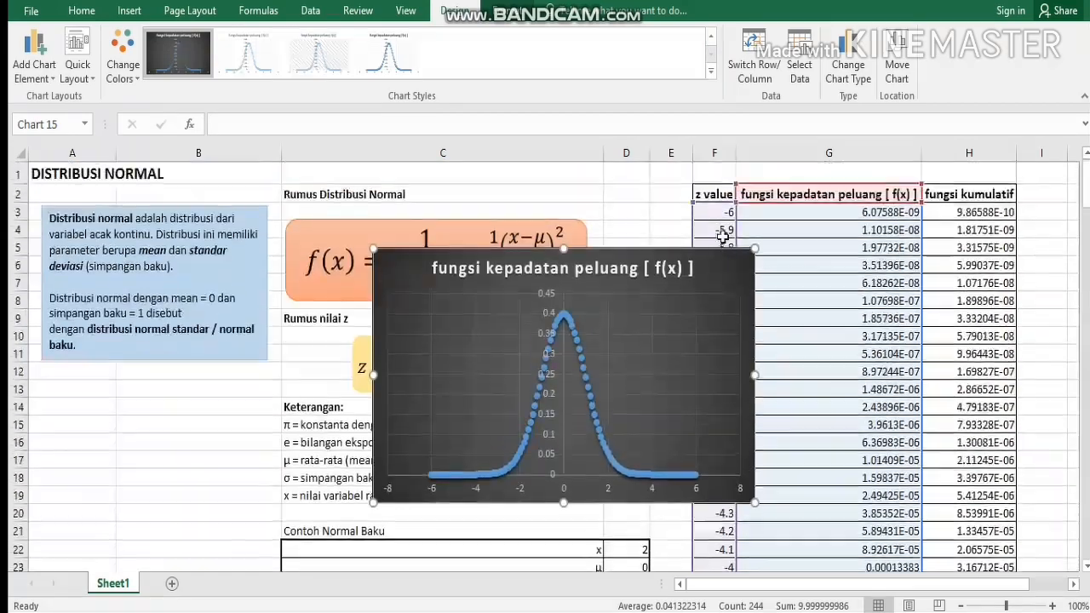
Step: Move the chart just below the Contoh Normal Baku table and widen it to span columns B to D
left_click_drag(723, 270, 635, 561)
scroll(656, 479, "down", 2)
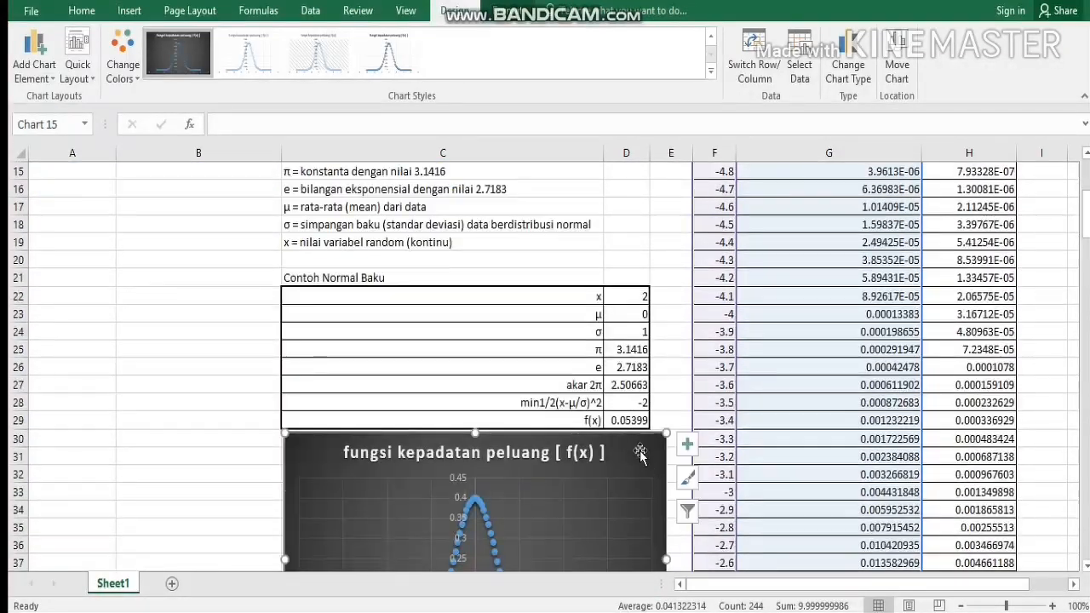
mouse_move(639, 454)
left_mouse_down()
mouse_move(625, 489)
mouse_move(624, 469)
left_mouse_up()
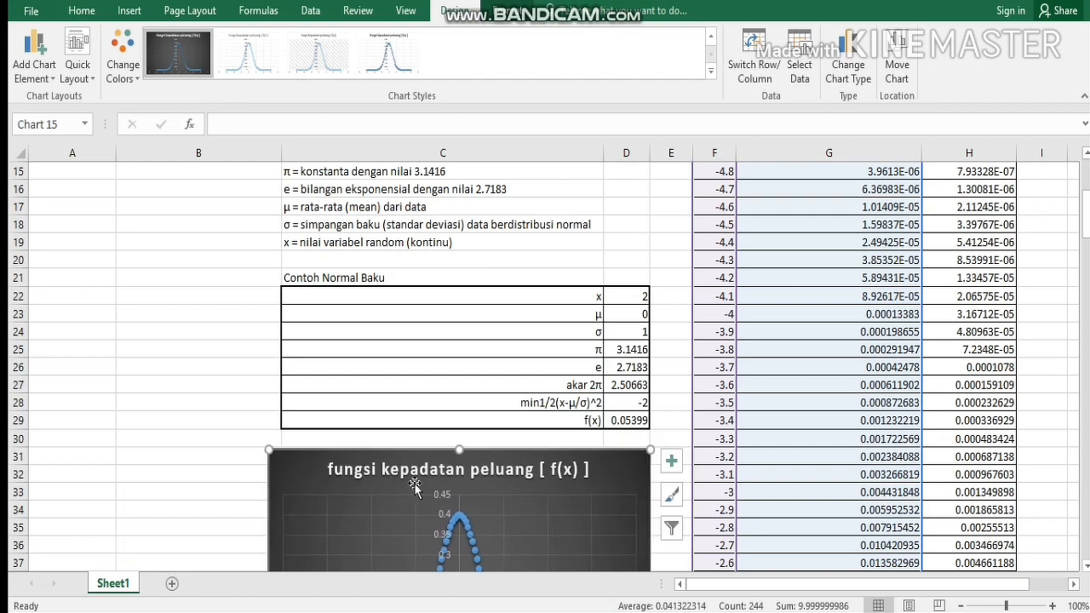
scroll(243, 418, "down", 5)
left_click_drag(266, 311, 137, 308)
Step: Add axis titles to the chart and change the chart title to "Grafik Distribusi Normal"
left_click(672, 195)
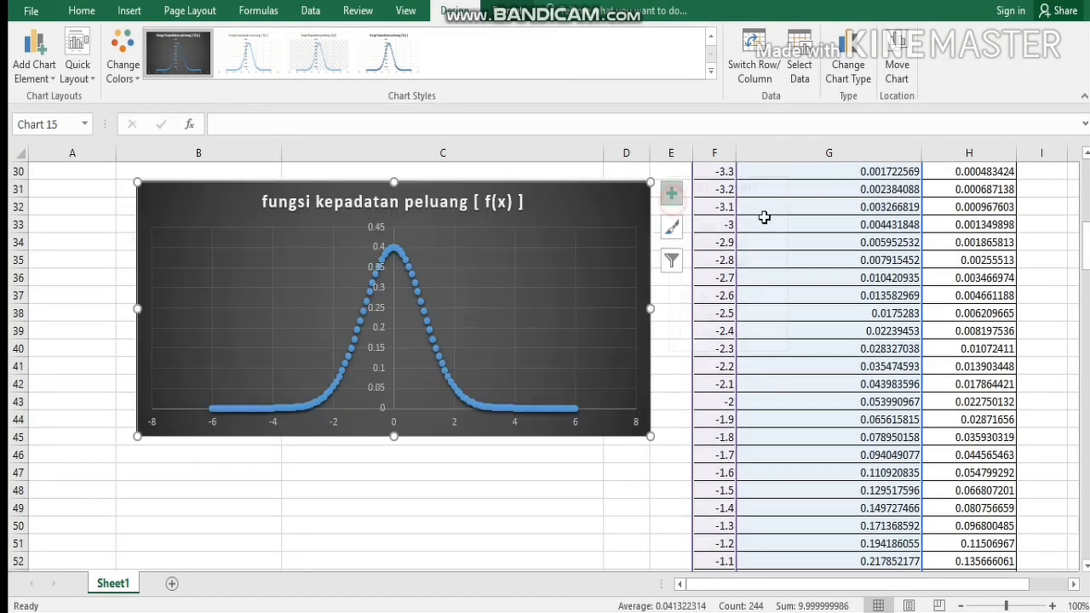
left_click(745, 226)
left_click(475, 203)
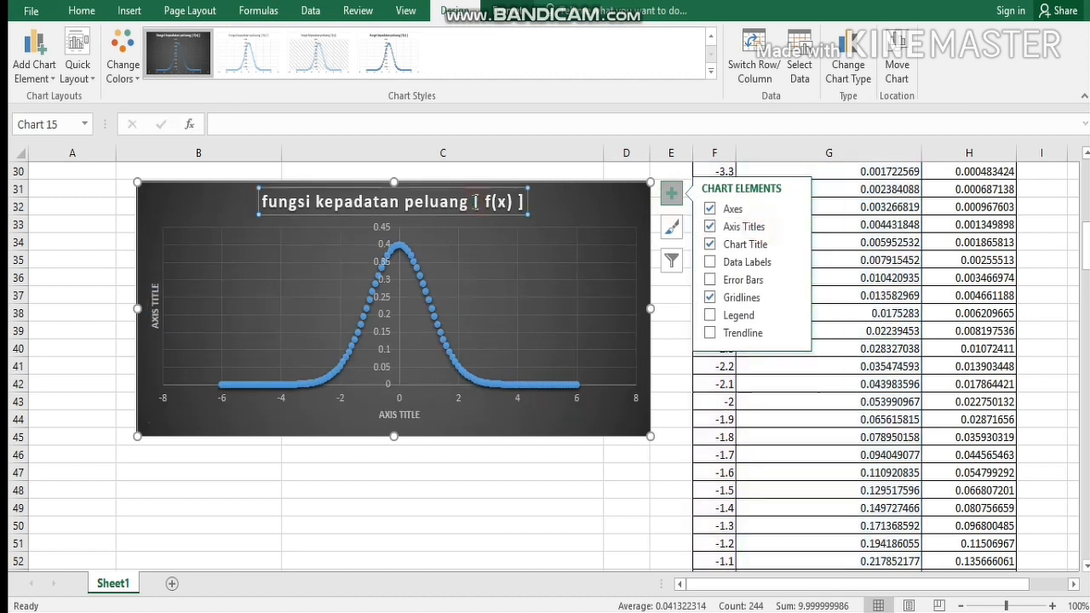
left_click(416, 202)
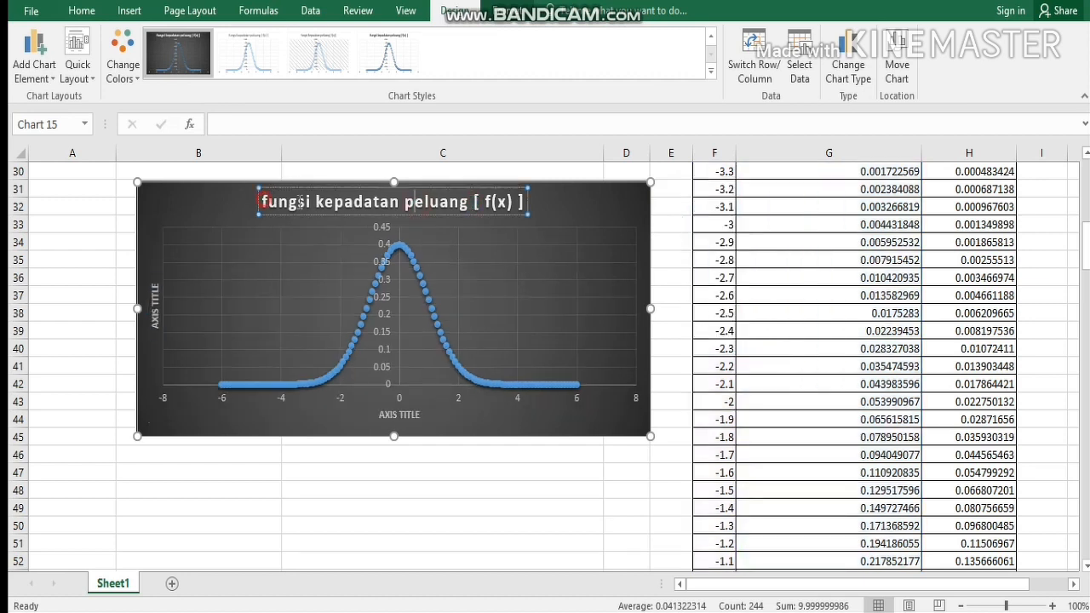
triple_click(299, 202)
type("Gr")
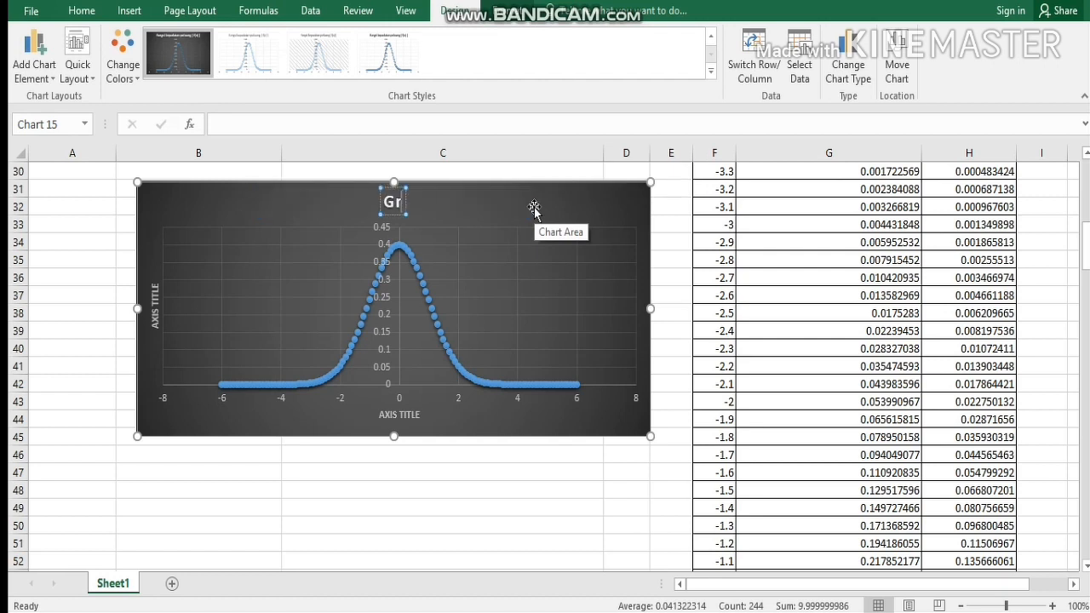
type("afik")
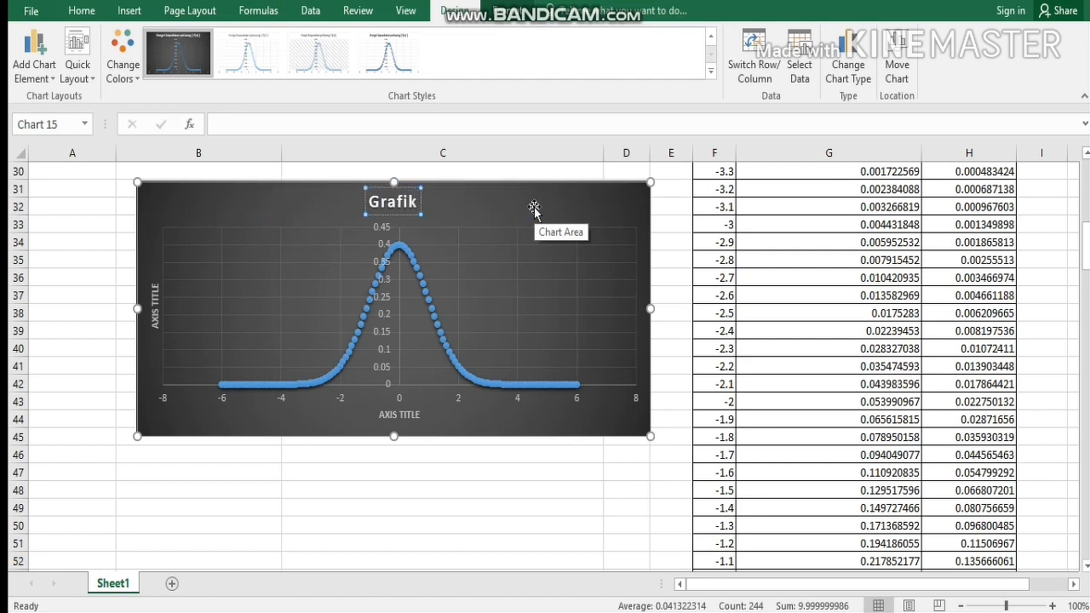
type(" Distrib")
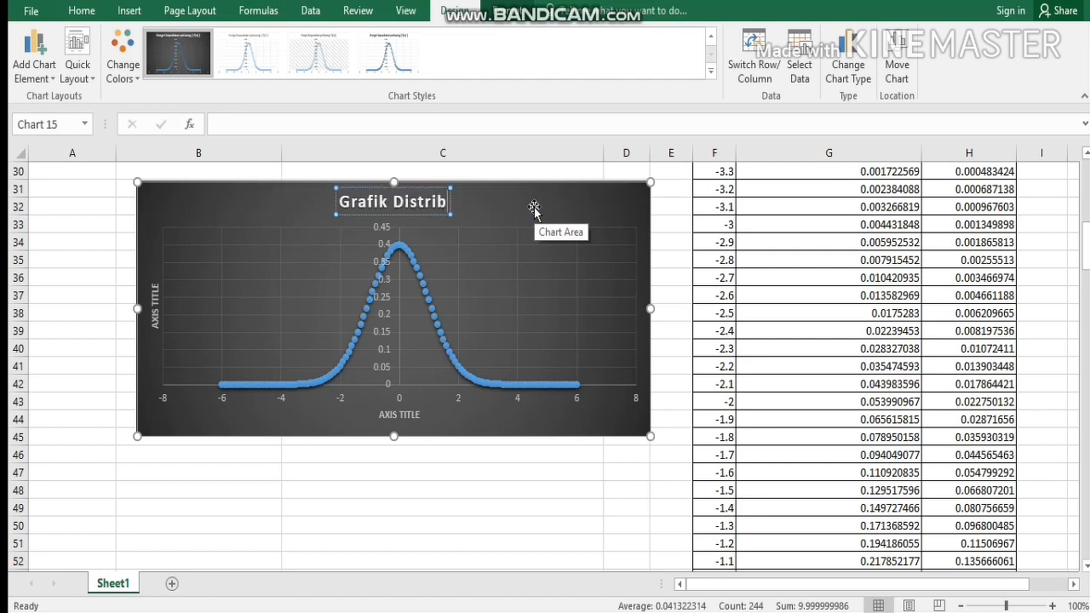
type("usi N")
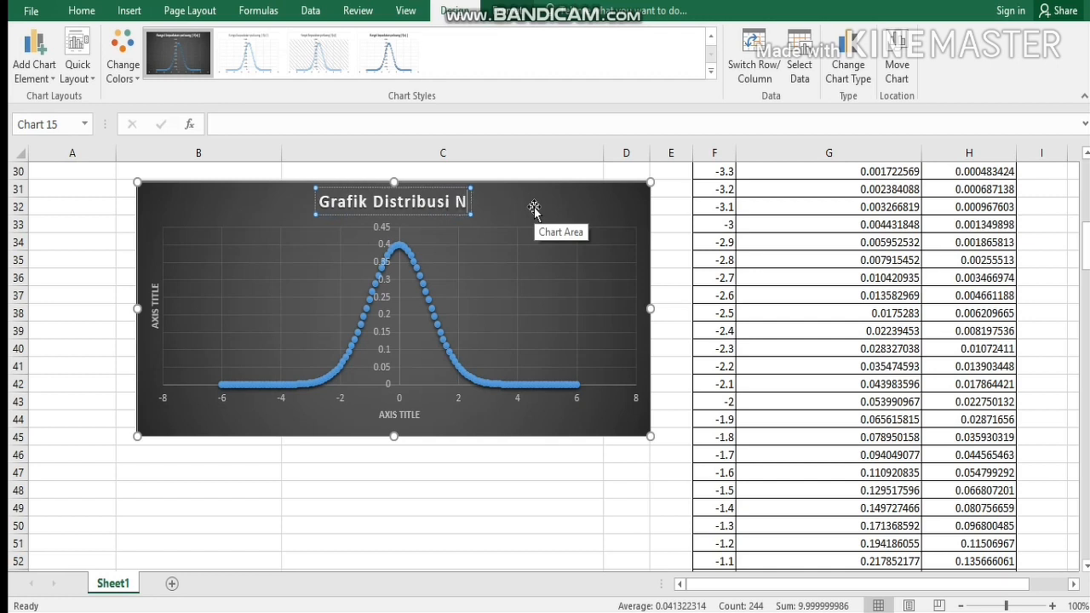
type("ormal")
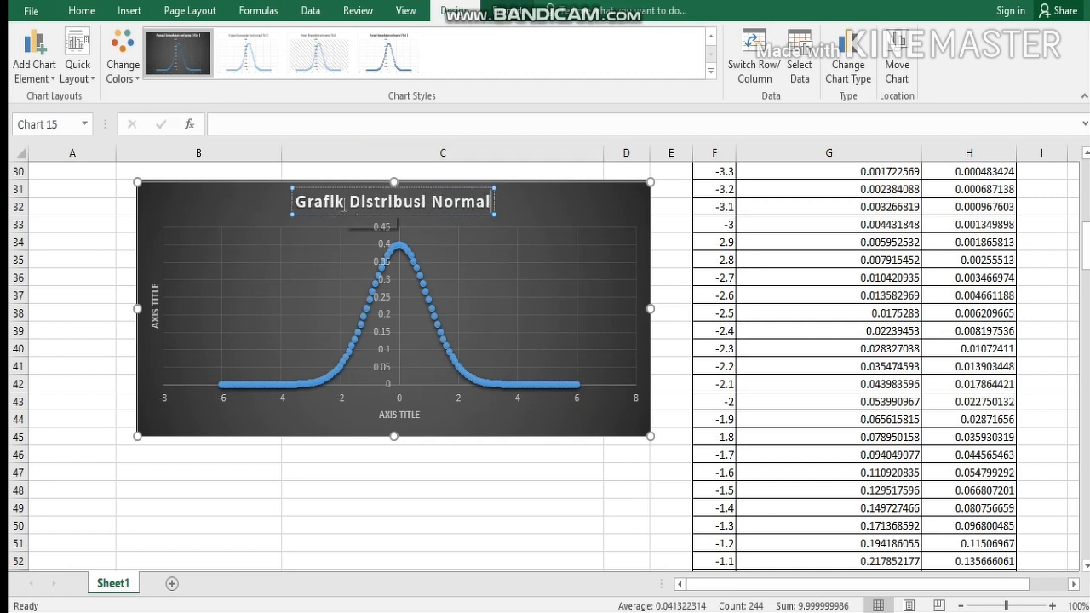
left_click_drag(349, 202, 290, 205)
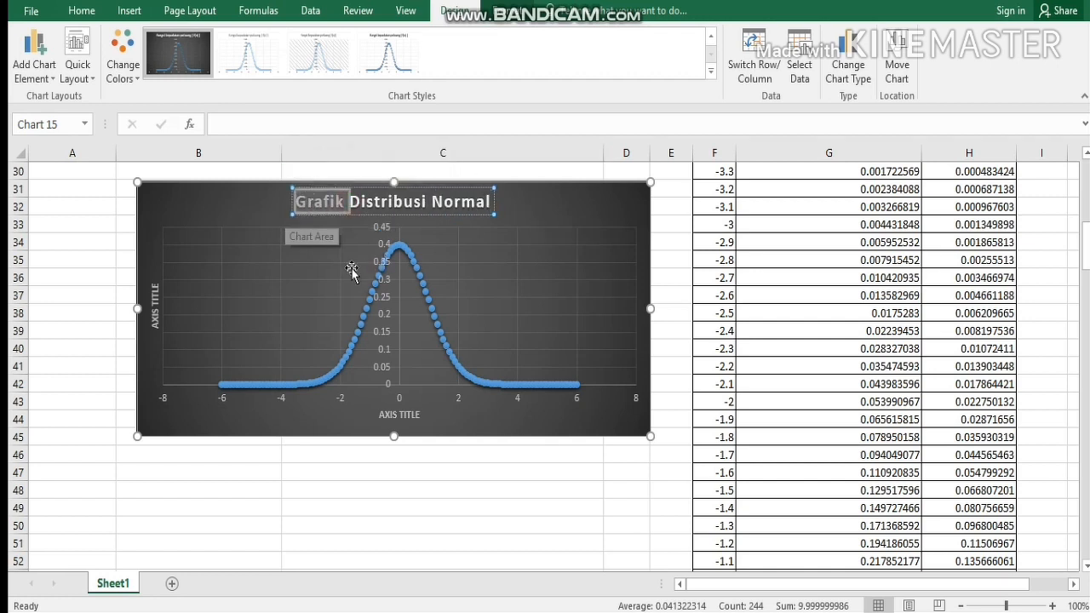
Step: Set the vertical axis title to "FUNGSI KEPADATAN PELUANG"
left_click(394, 417)
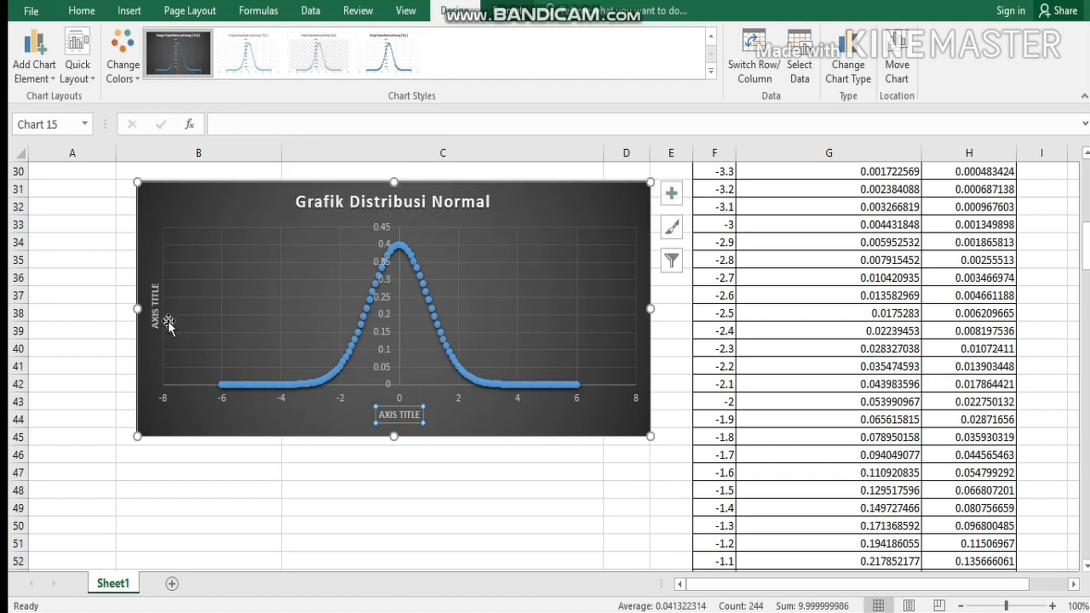
left_click(155, 308)
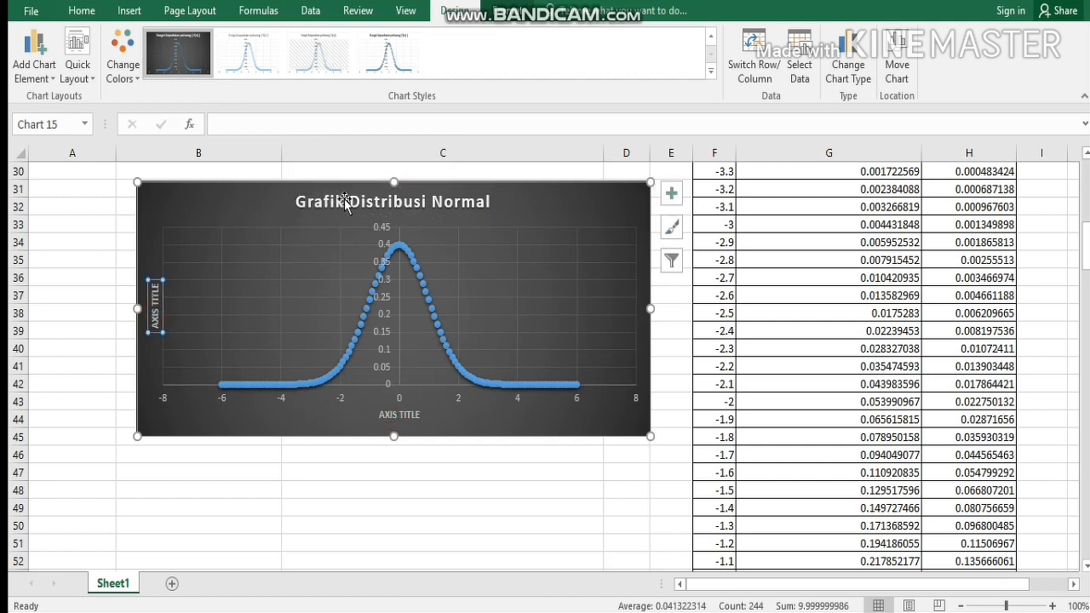
double_click(156, 310)
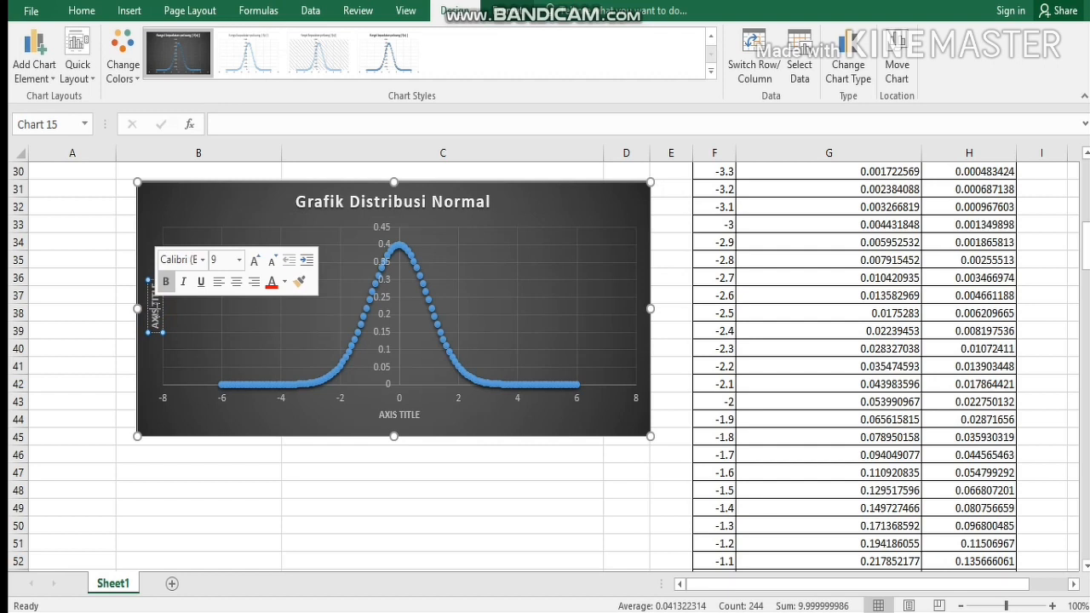
triple_click(157, 315)
type("FUNGSI K")
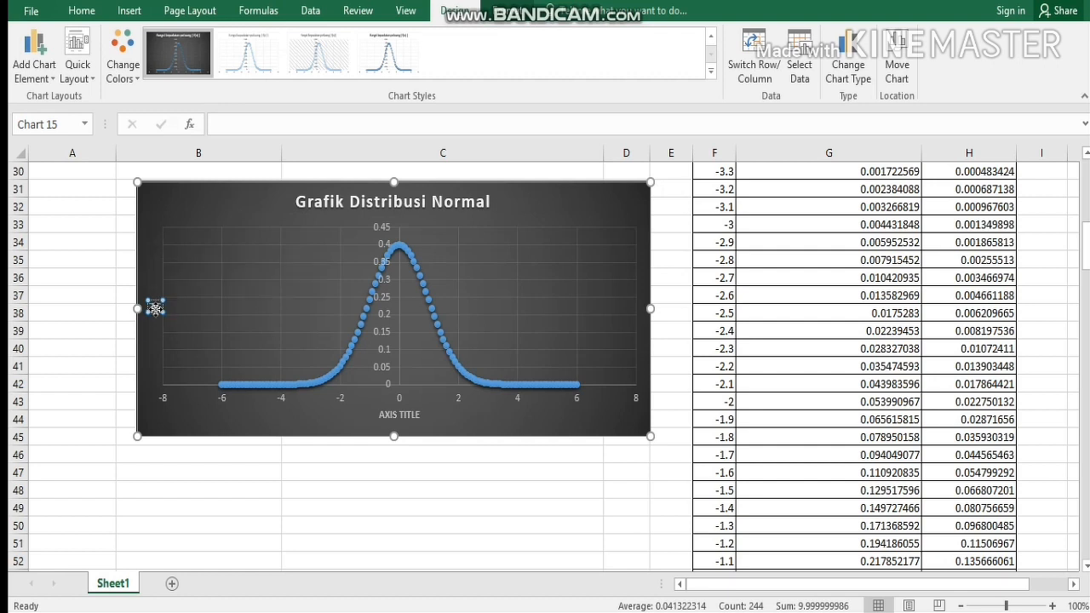
type("EP")
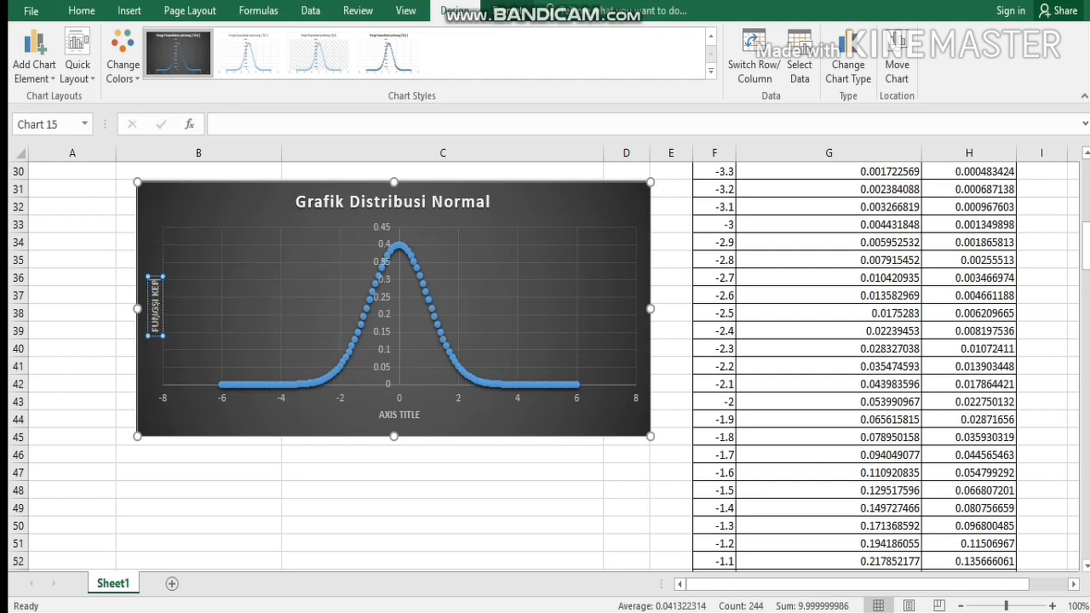
type("ADATAN PELUANG")
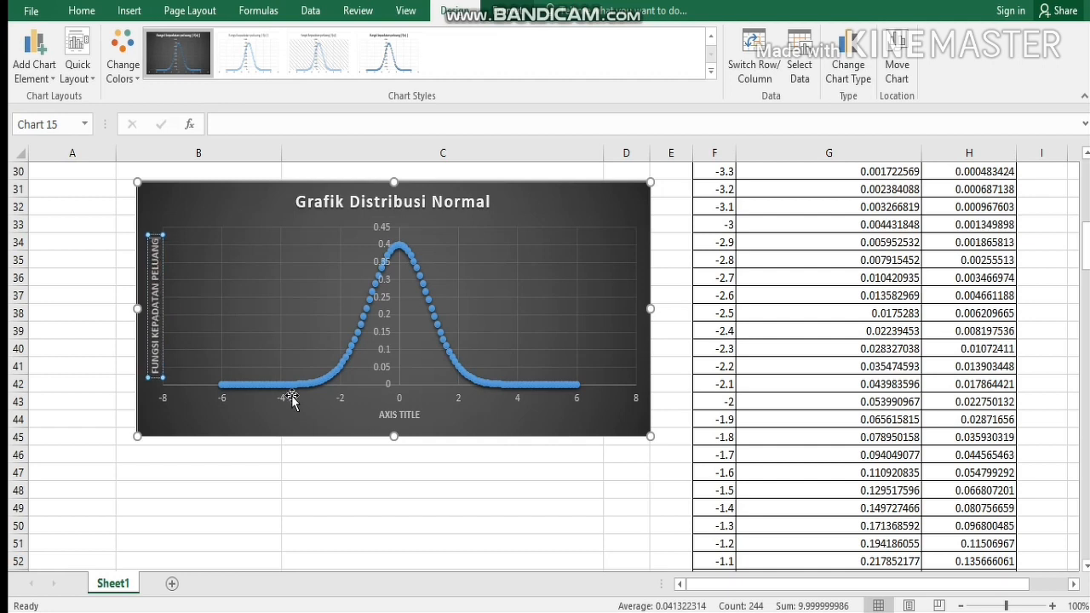
Step: Set the horizontal axis title to "Z VALUE"
left_click(395, 416)
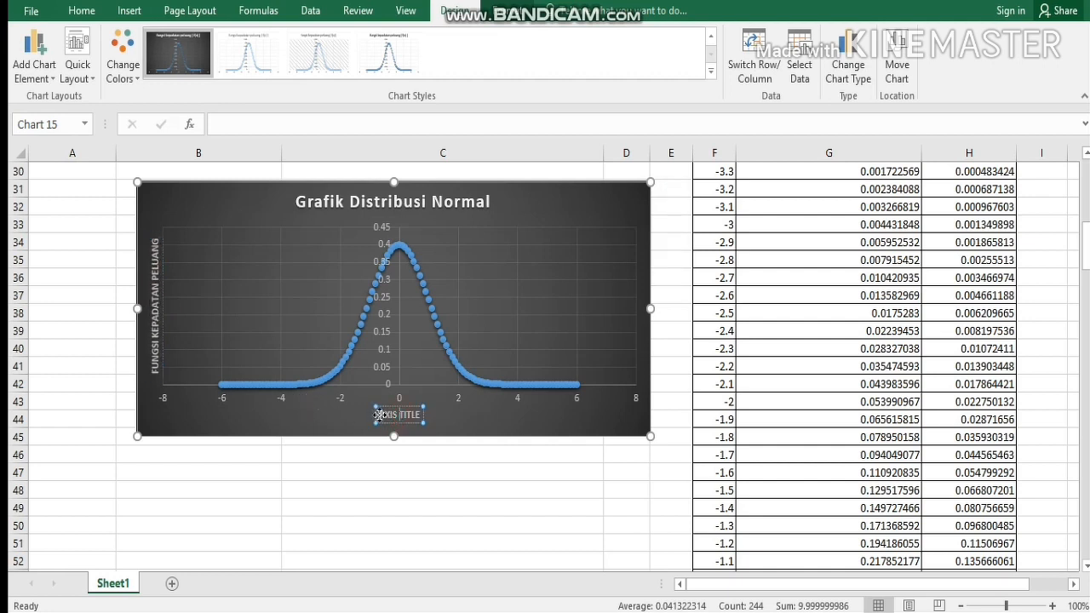
left_click_drag(380, 415, 459, 416)
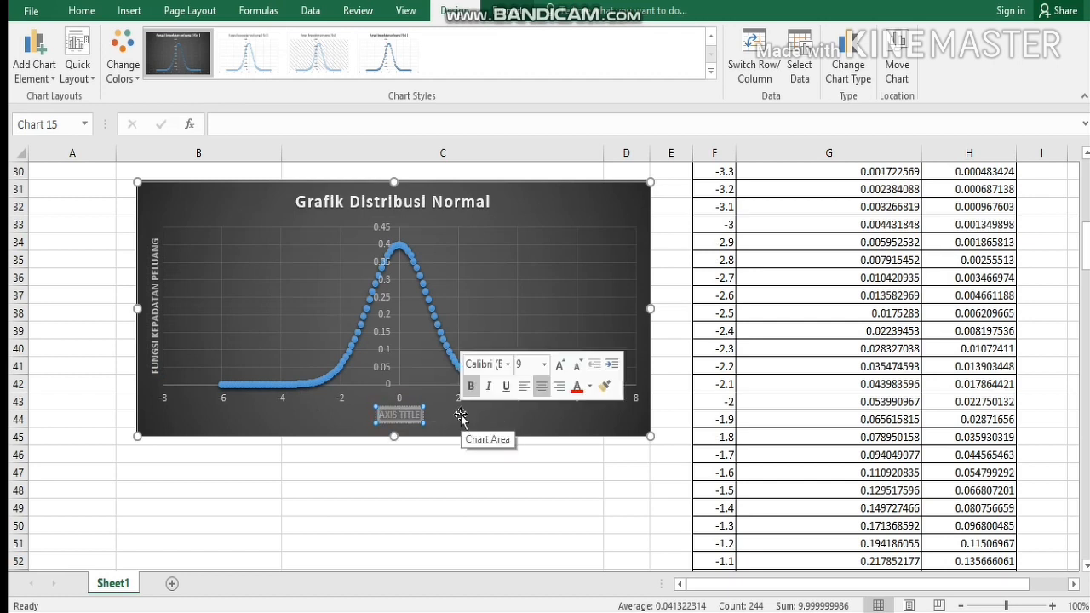
type("Z VALUE")
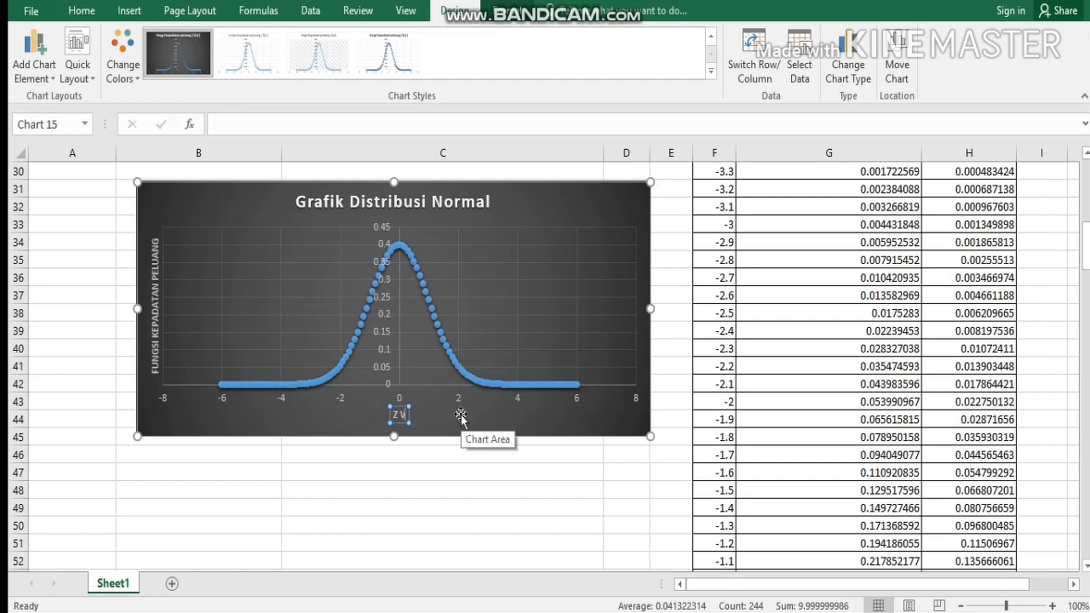
Step: Finish editing the horizontal axis title and shift the chart slightly further down below the Contoh Normal Baku table
left_click(490, 460)
scroll(620, 512, "up", 2)
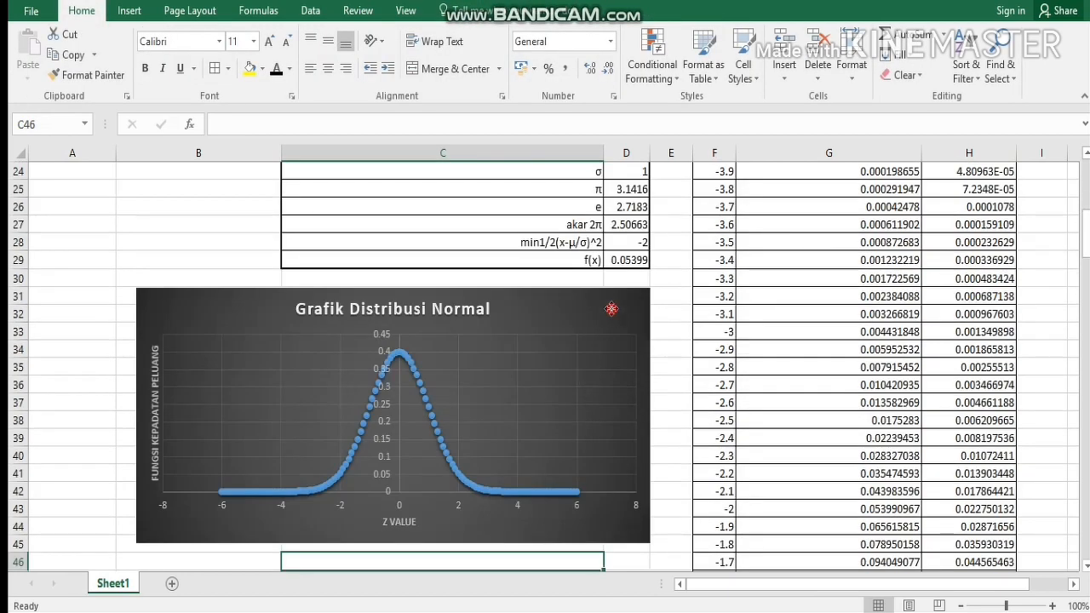
left_click_drag(605, 323, 606, 329)
left_click(671, 438)
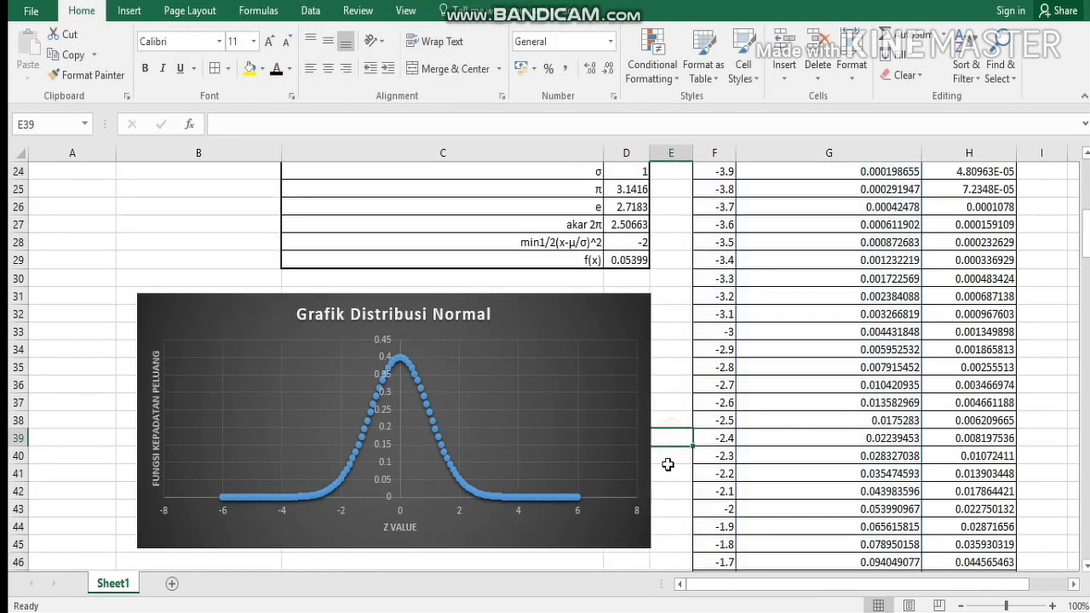
Step: Clear the μ and σ values in the Contoh Normal table, cells D127 and D128
scroll(802, 400, "up", 5)
scroll(802, 400, "up", 3)
scroll(801, 400, "down", 18)
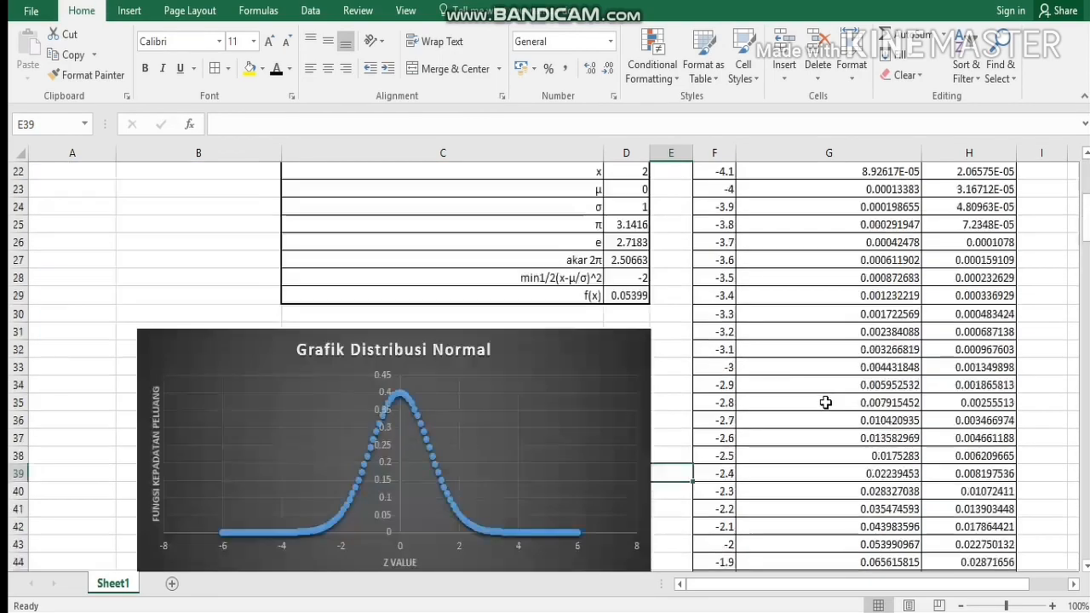
scroll(825, 402, "up", 6)
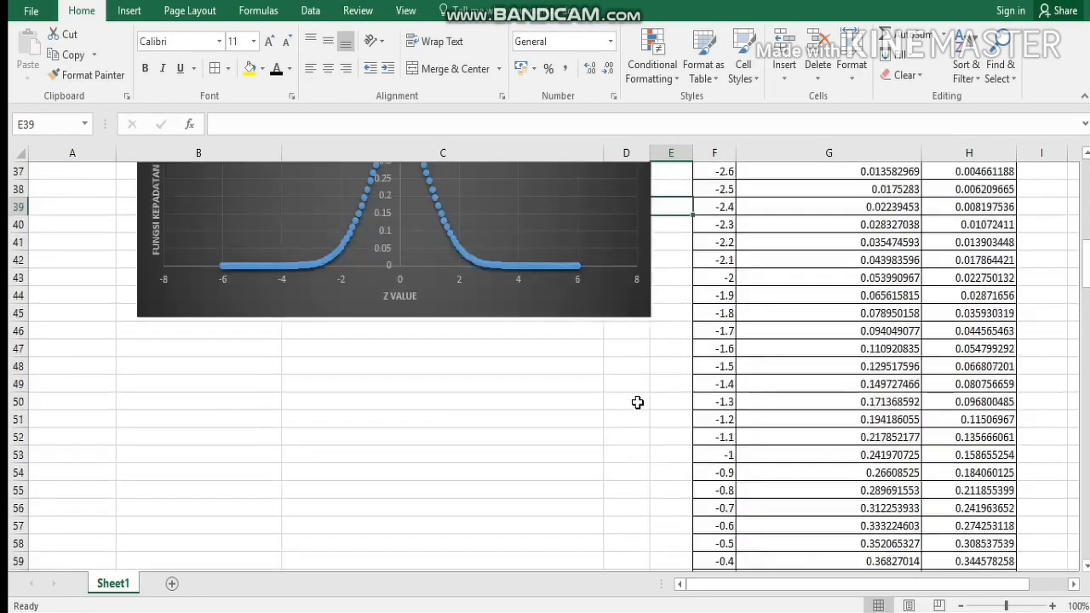
scroll(637, 402, "down", 13)
scroll(637, 402, "down", 5)
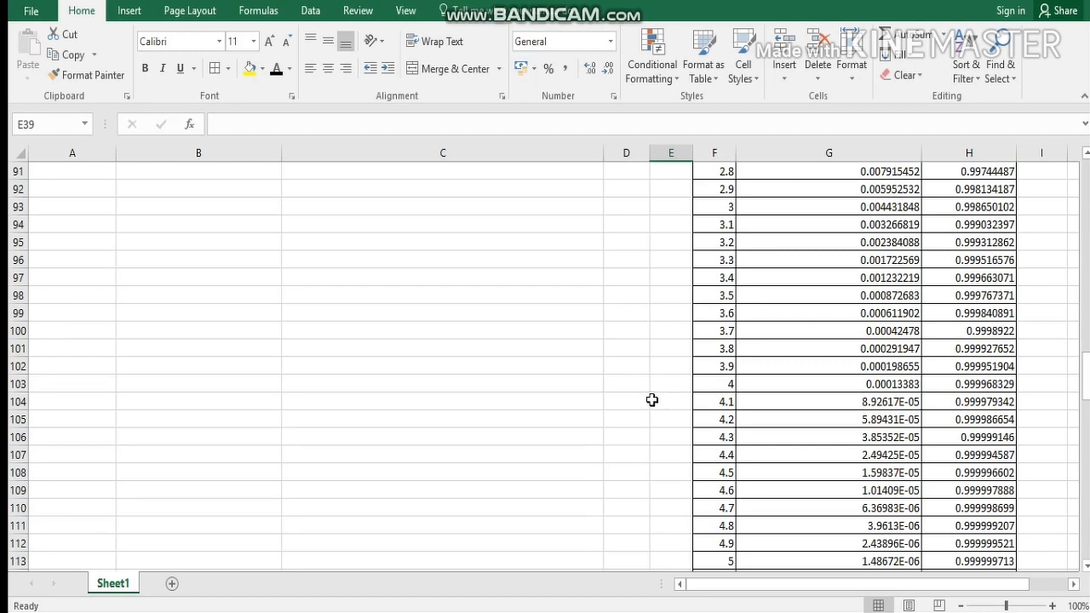
scroll(631, 439, "down", 8)
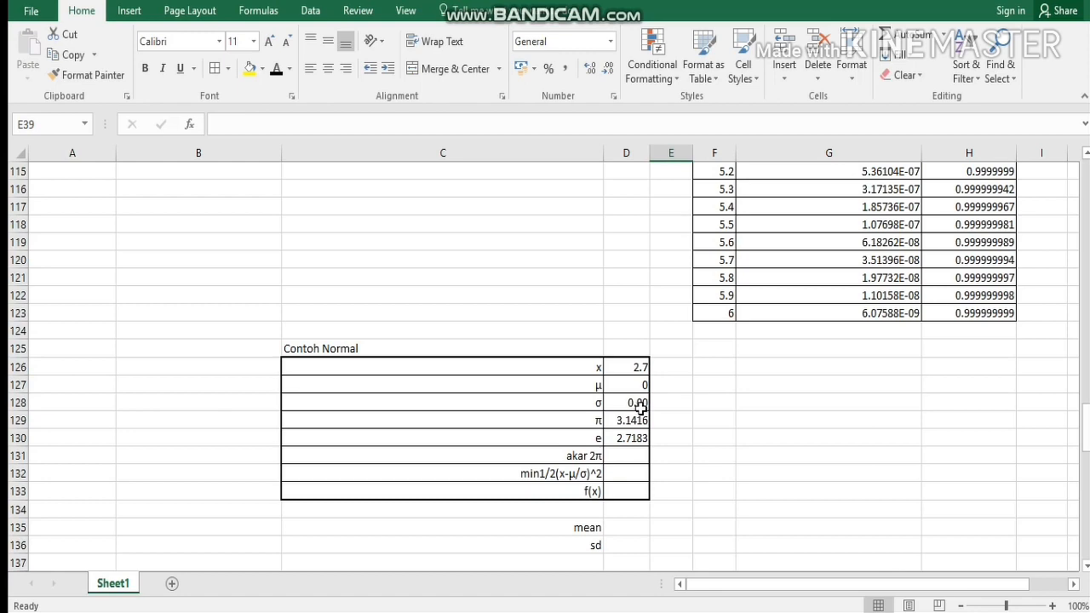
left_click(640, 407)
key("Delete")
left_click(632, 389)
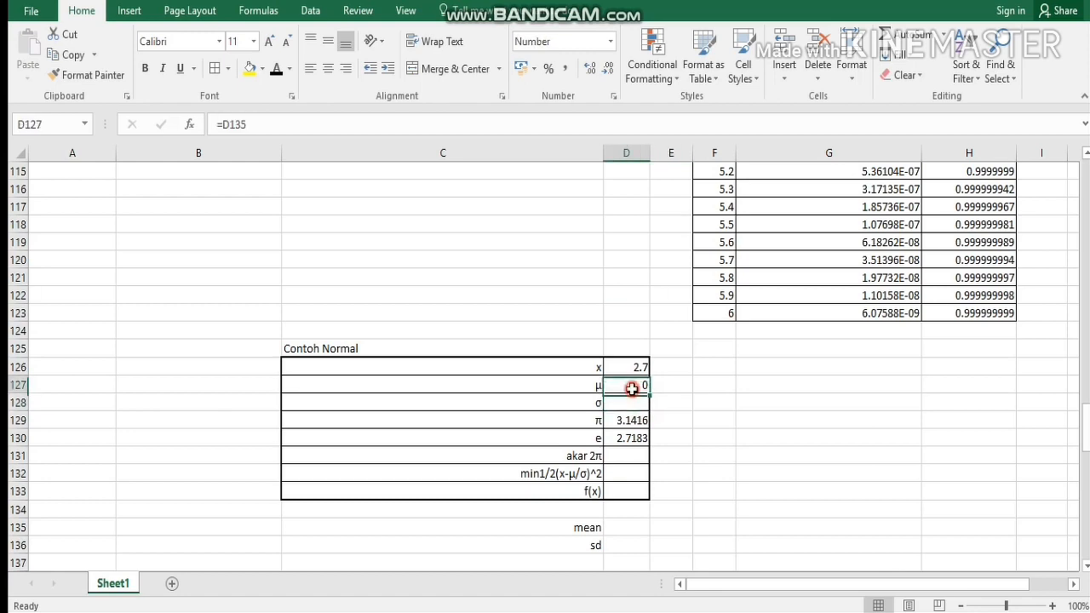
key("Delete")
scroll(706, 420, "down", 1)
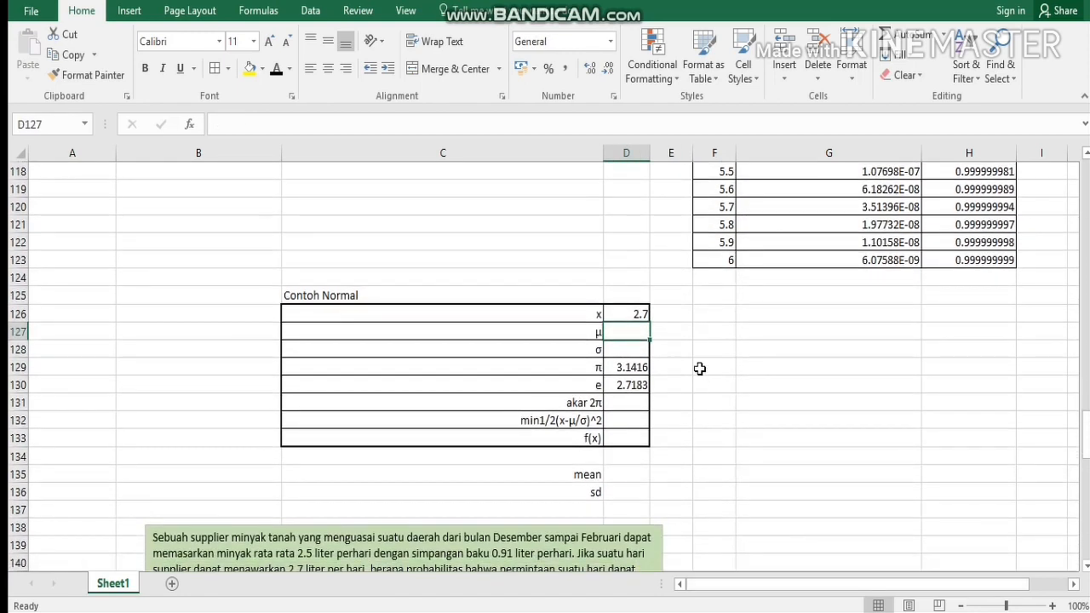
Step: Enter the column headers "x" in F126 and "fungsi kepadatan peluang" in G126, beside the Contoh Normal table
left_click(681, 471)
scroll(669, 399, "down", 1)
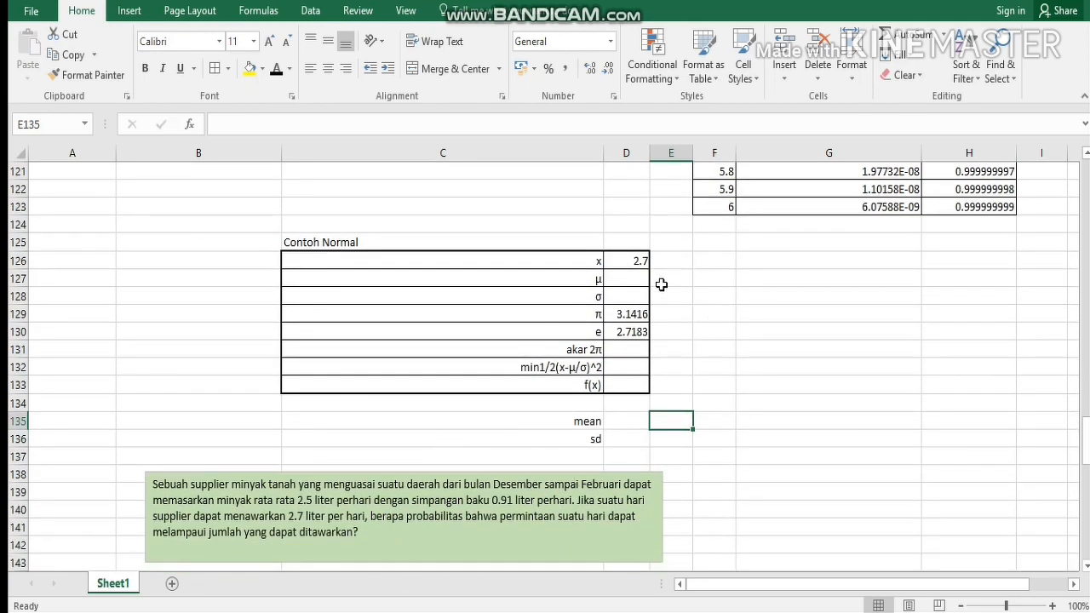
scroll(662, 284, "up", 1)
left_click(712, 317)
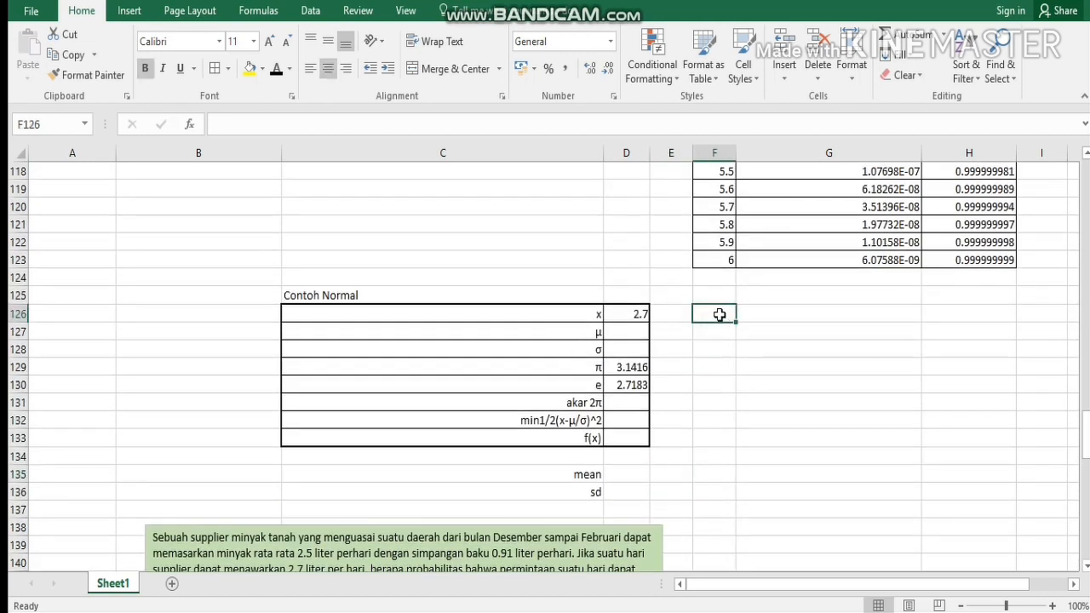
type("x")
double_click(840, 317)
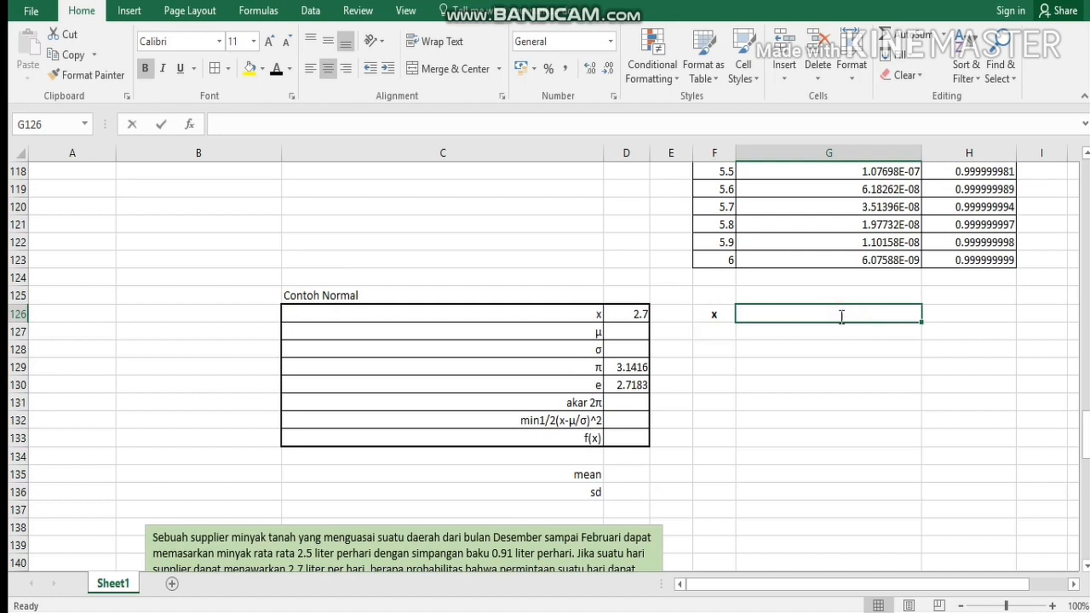
type("fungsi x")
key("BackSpace")
key("BackSpace")
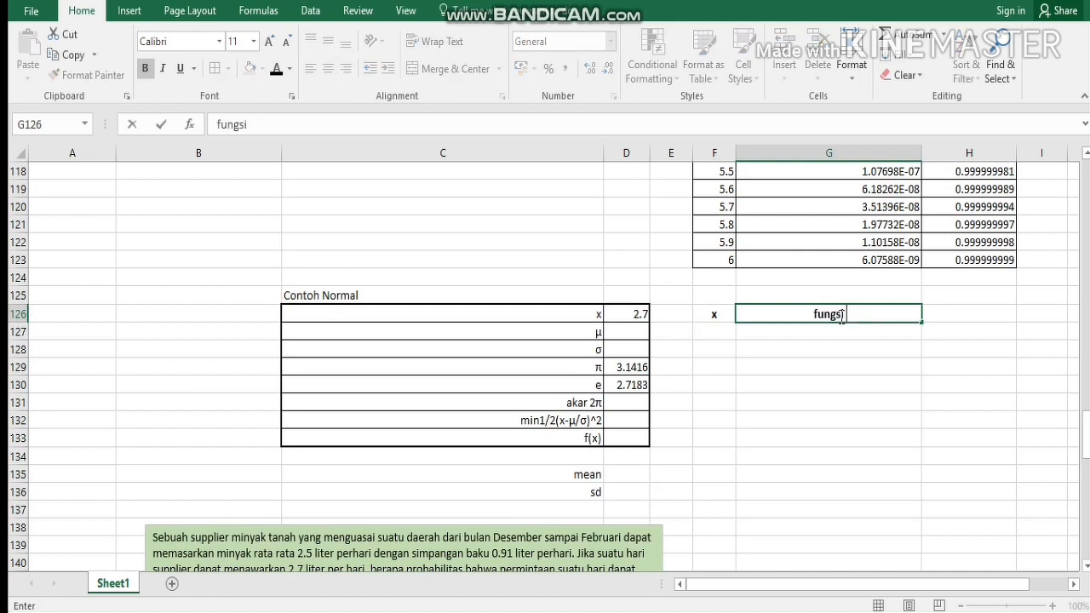
type("kepadatan p")
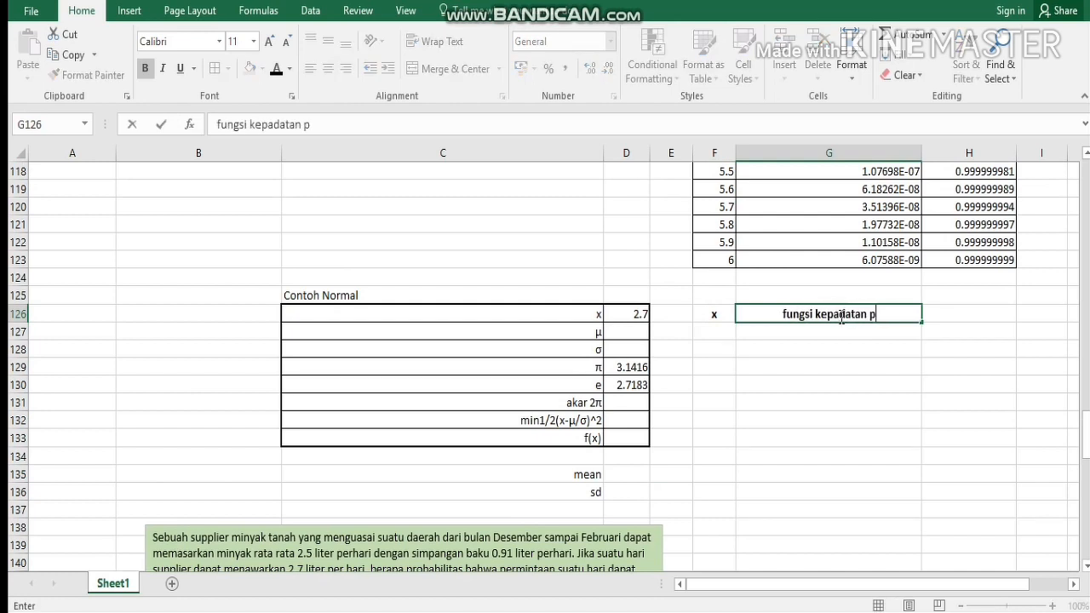
type("eluang")
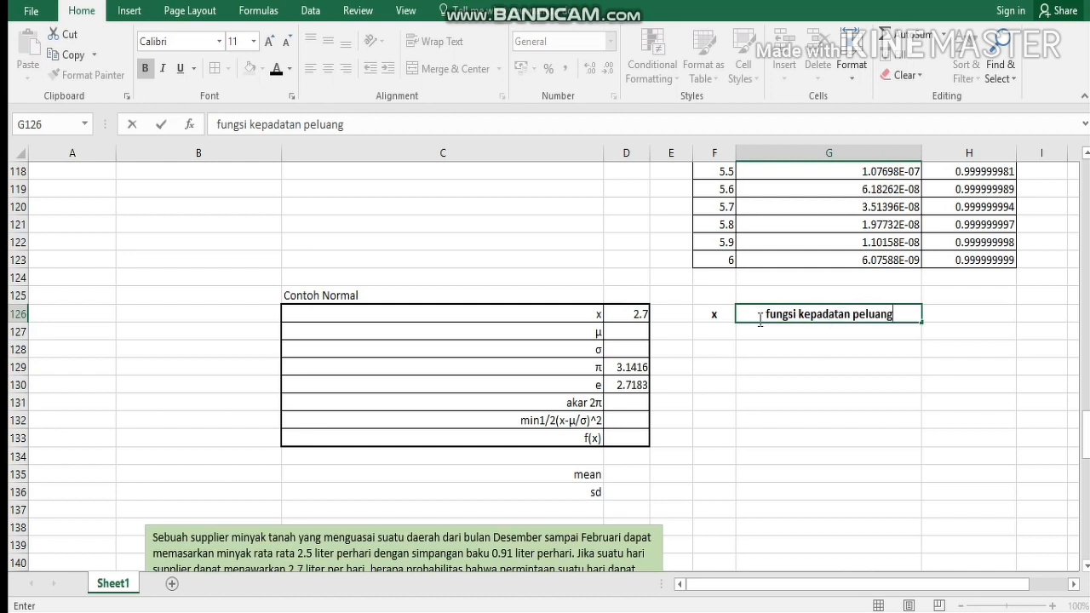
Step: Enter the column header "fungsi kumulatif" in H126
left_click(926, 327)
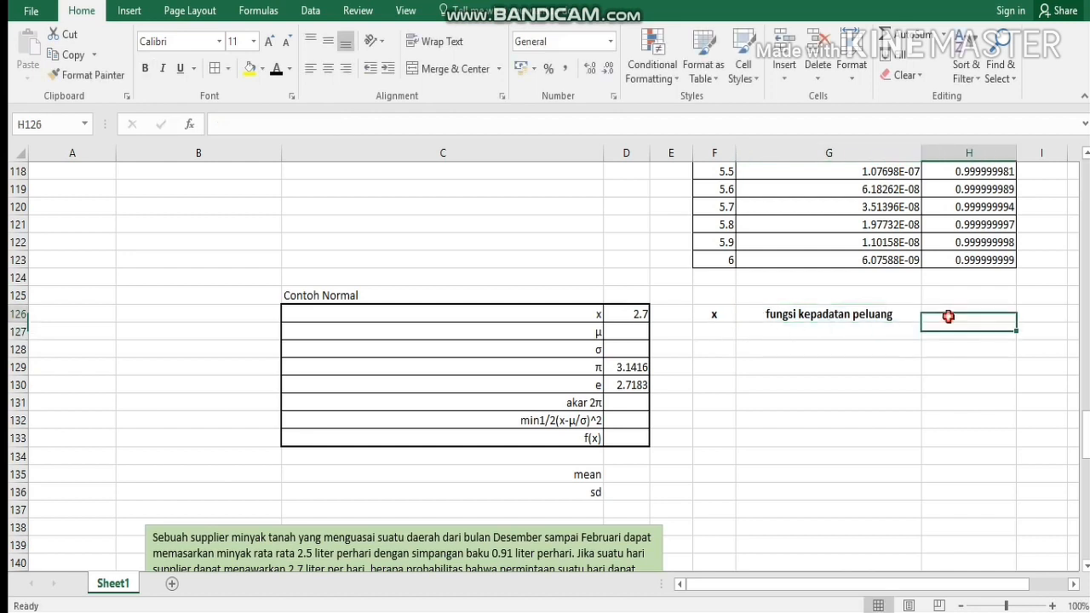
left_click(904, 322)
left_click(937, 314)
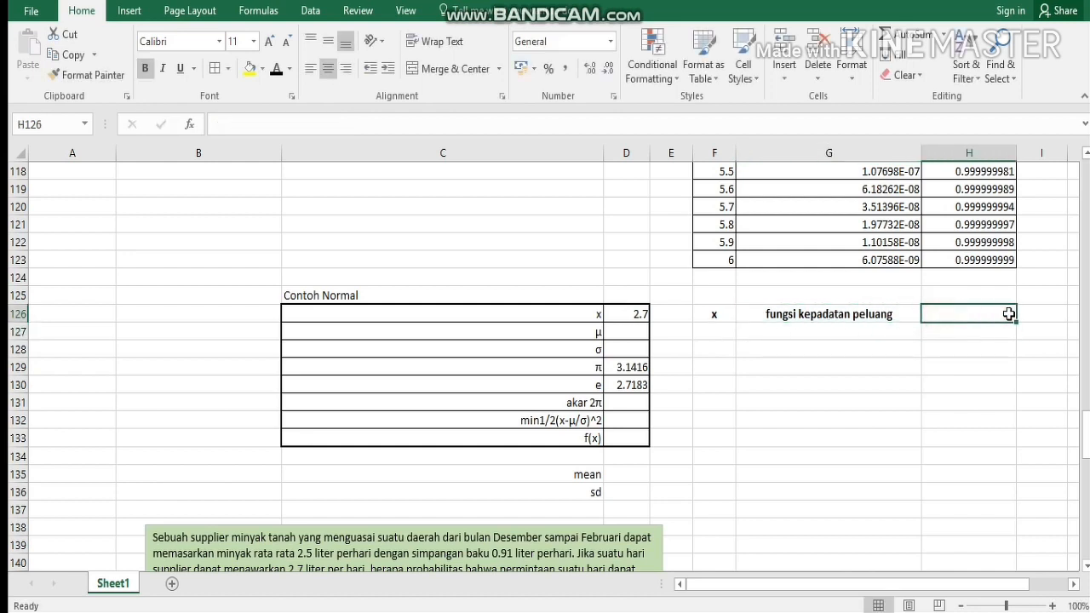
type("fungsi kumula")
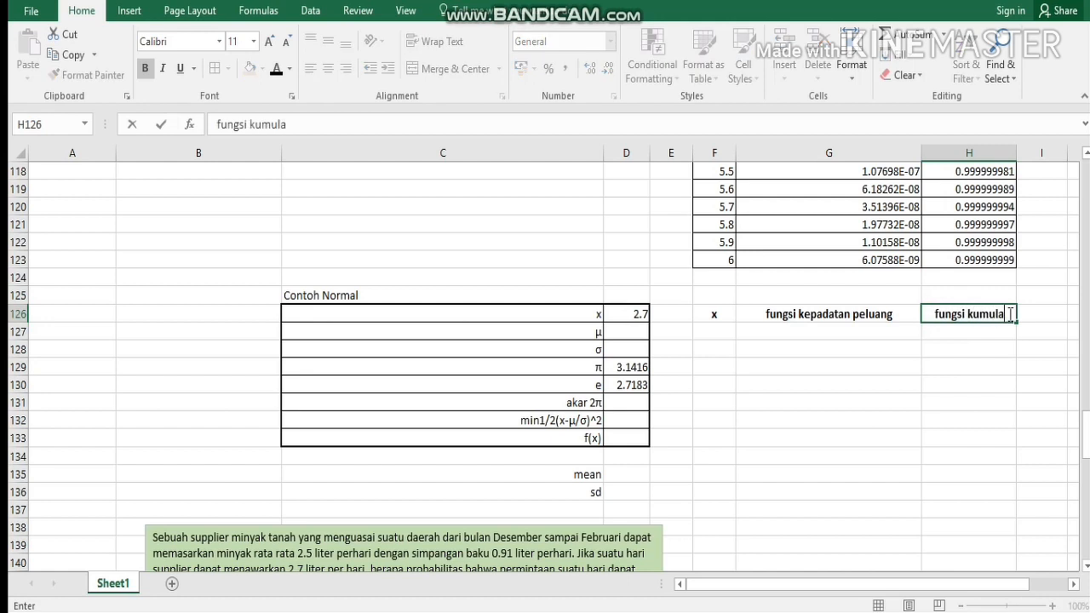
type("tif")
Step: Append "[ f(x) ]" to the "fungsi kepadatan peluang" header in G126
left_click(899, 315)
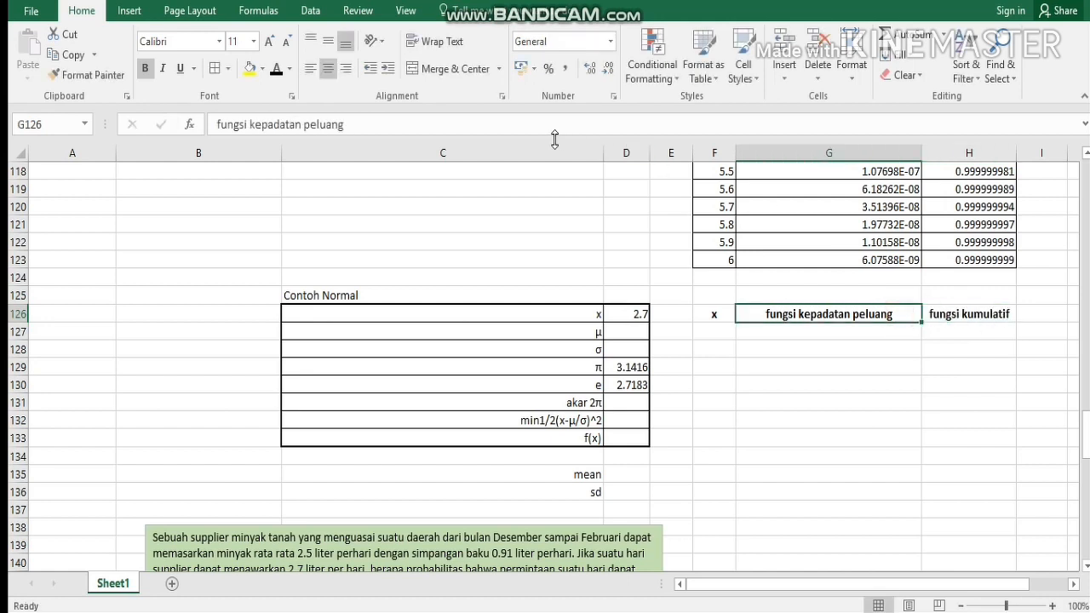
left_click(514, 122)
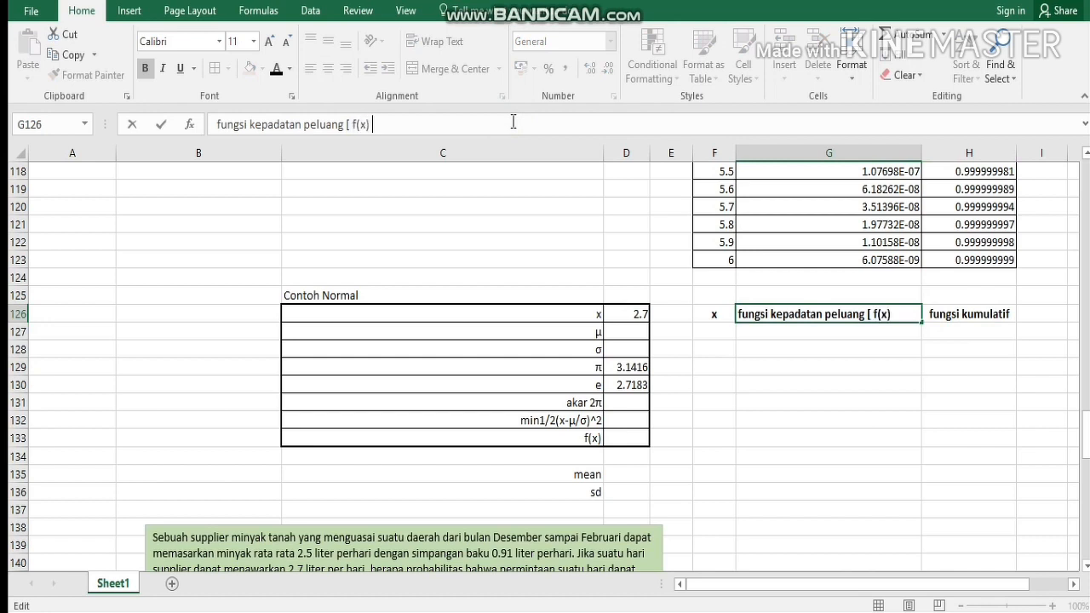
type("[ f(x) ]")
Step: Fill the x column from F127 down to F157 with values from 1 to 4 in increments of 0.1
left_click(716, 338)
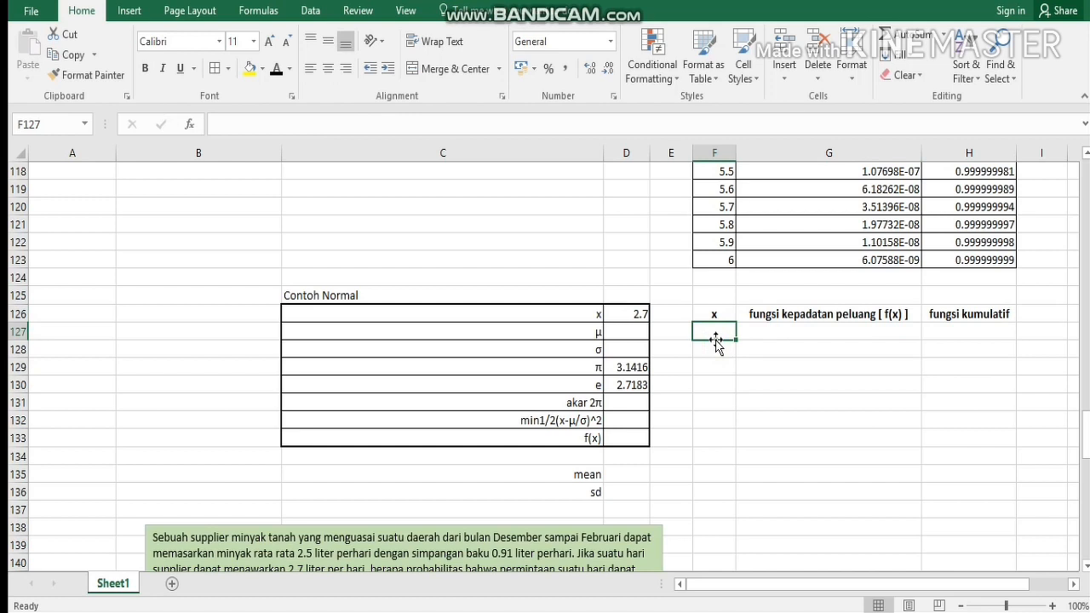
type("1")
key("Return")
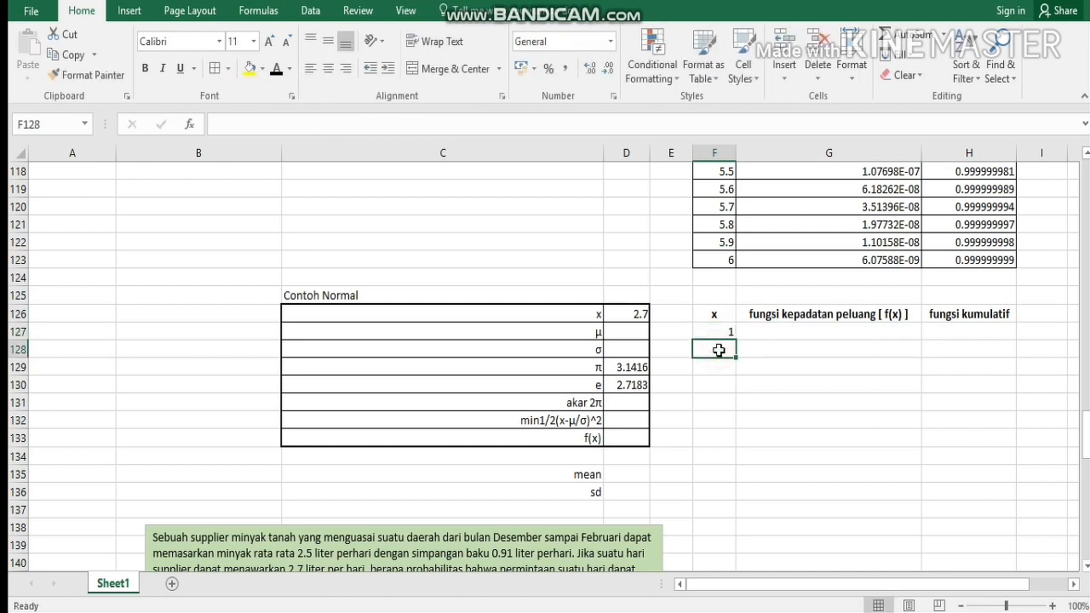
type("1.1")
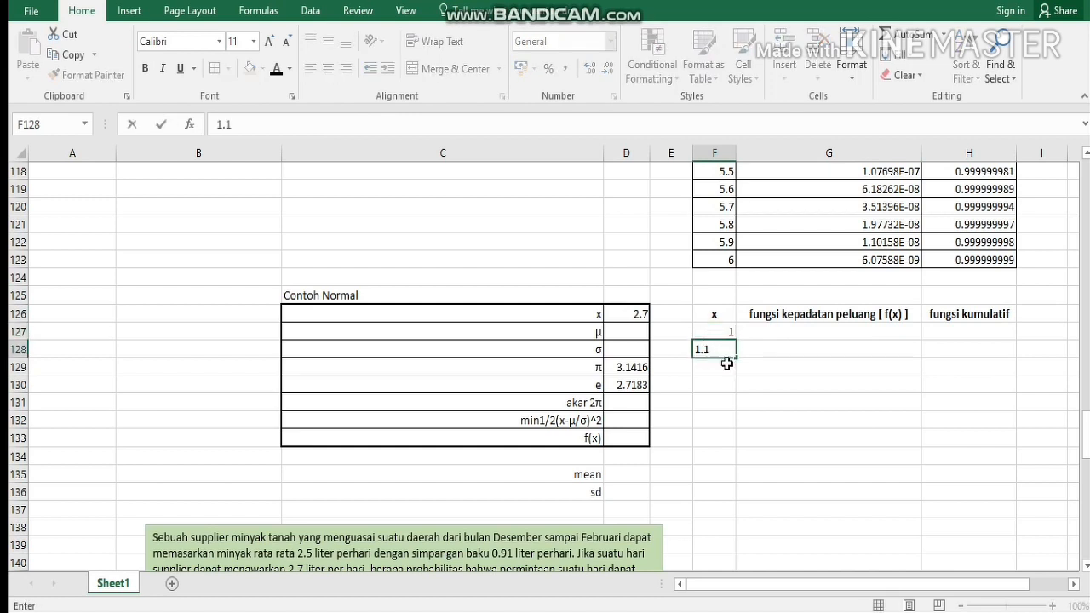
left_click(723, 335)
left_click_drag(720, 331, 735, 215)
scroll(832, 271, "up", 7)
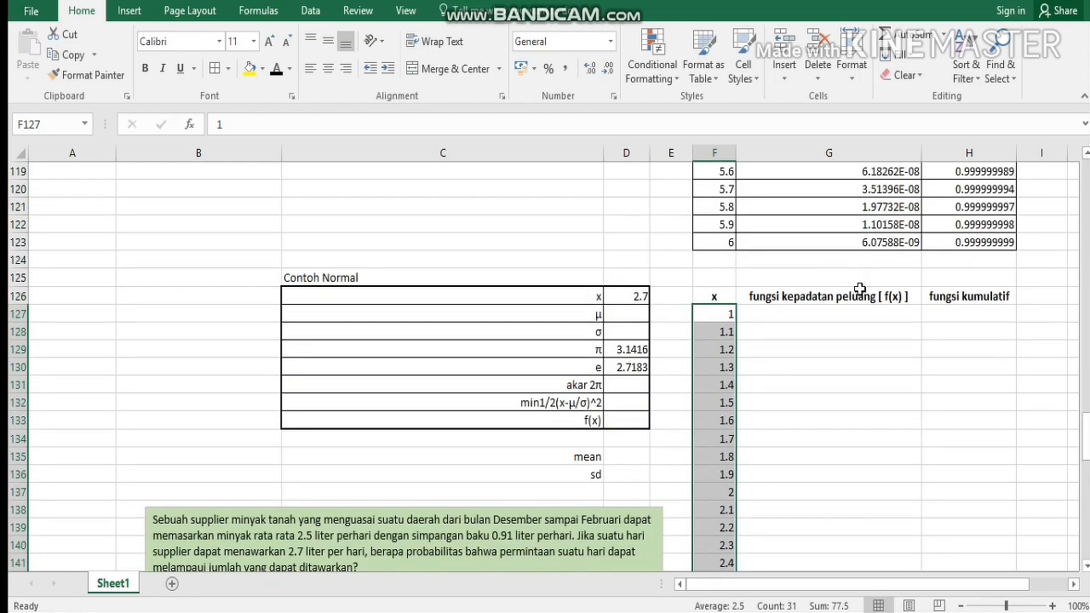
left_click(830, 314)
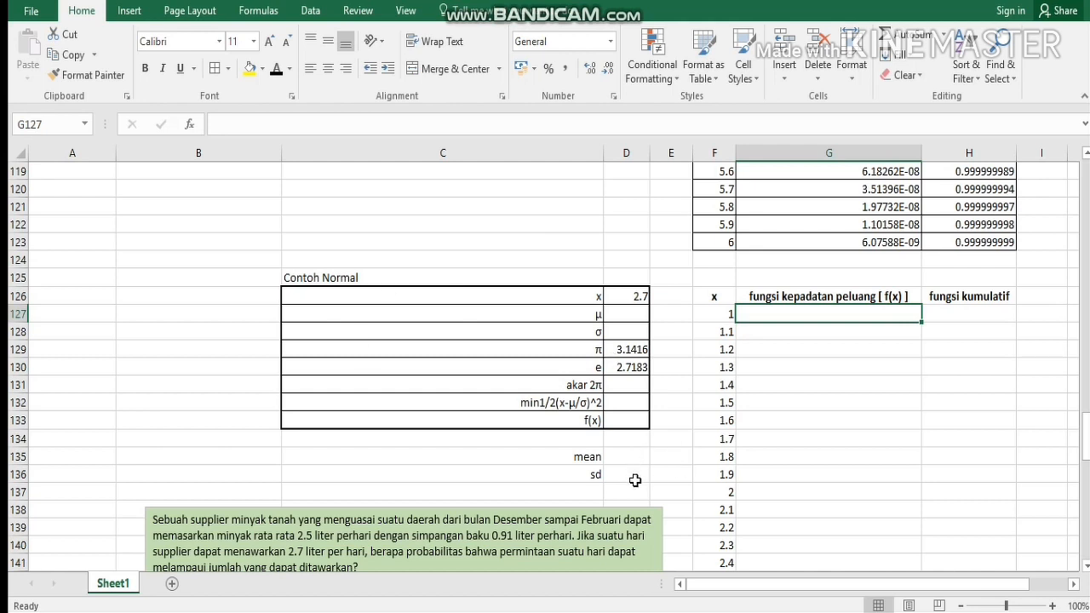
left_click(725, 316)
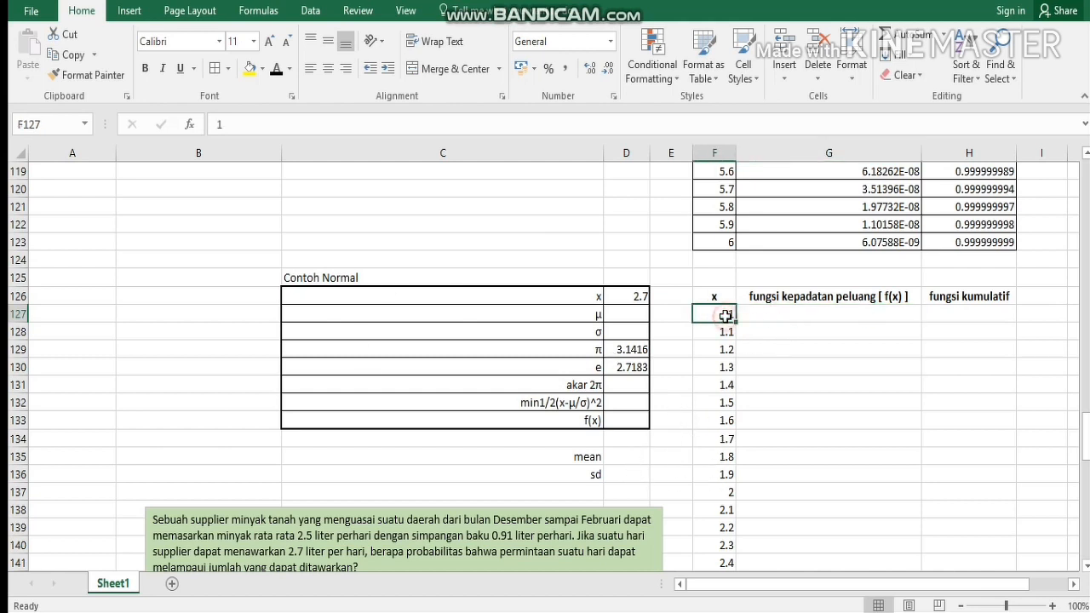
scroll(724, 315, "down", 7)
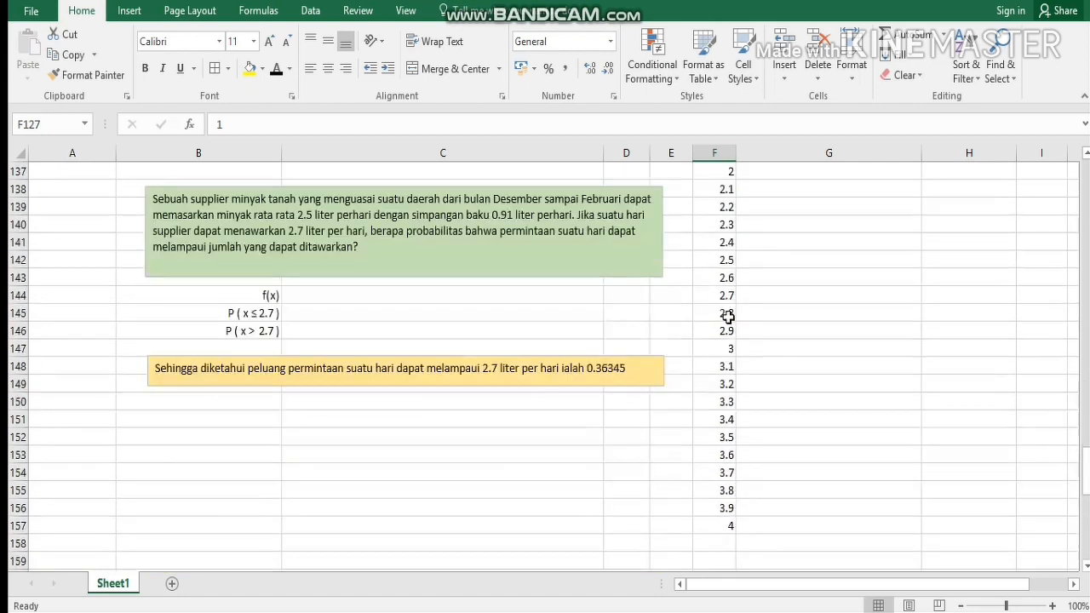
scroll(718, 454, "up", 5)
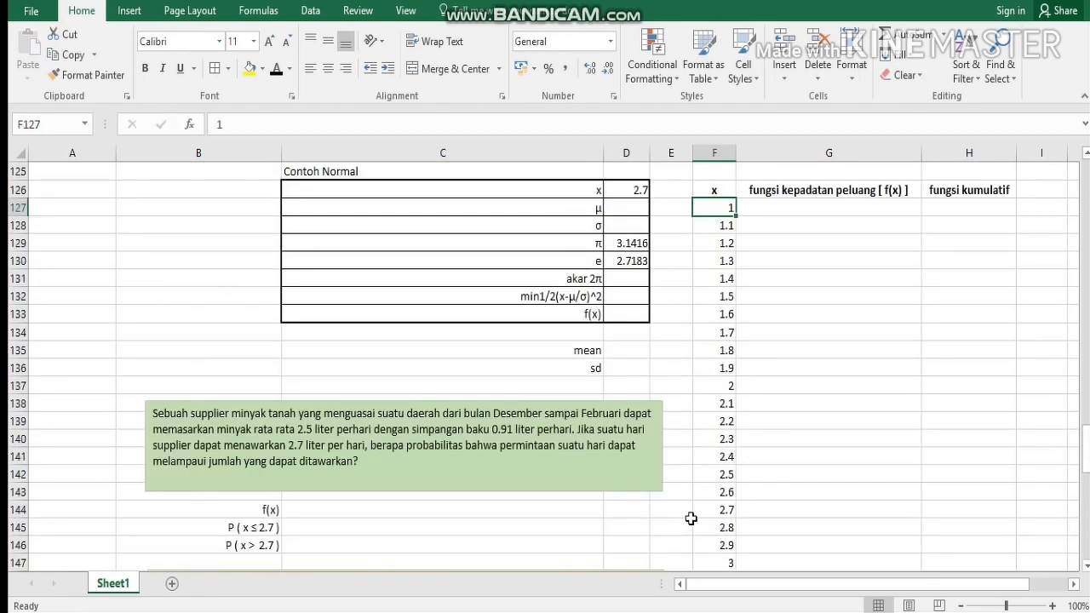
Step: Calculate the mean of the x values in D135 with the AVERAGE function over F127:F157
left_click(617, 352)
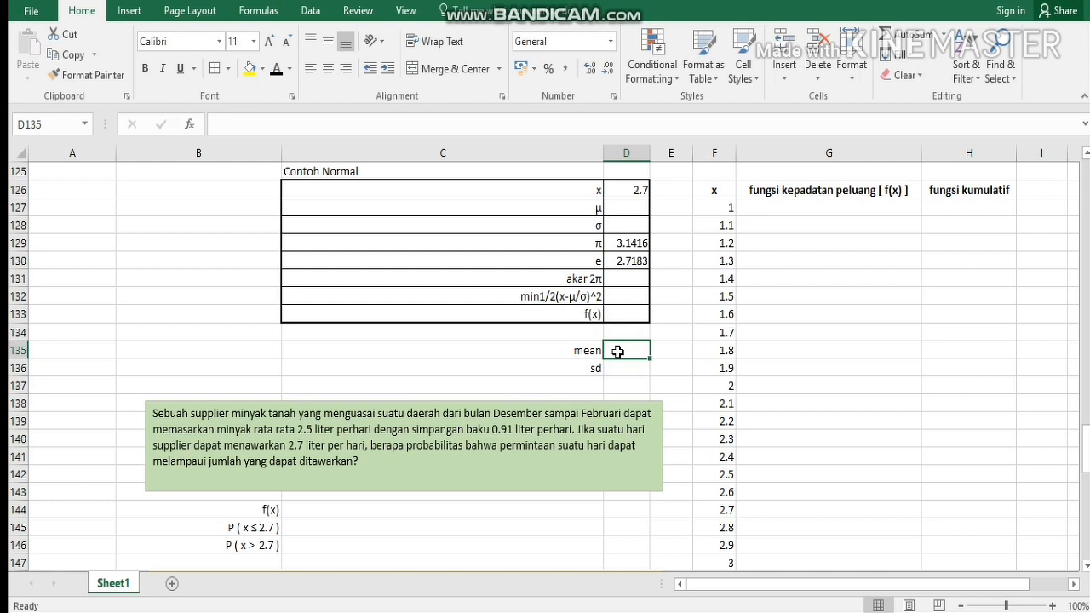
type("=aver")
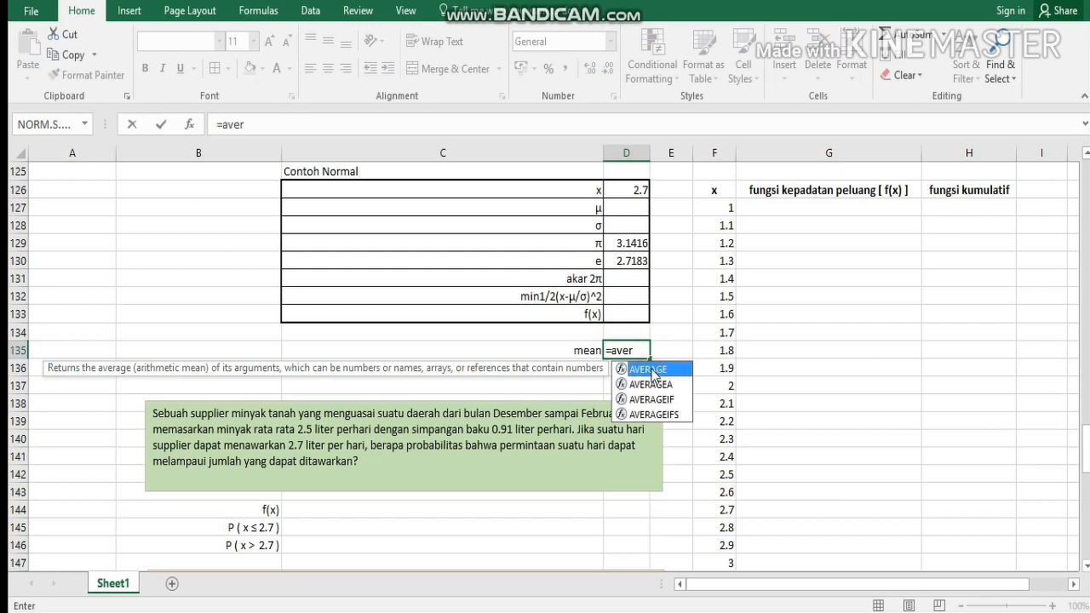
double_click(650, 371)
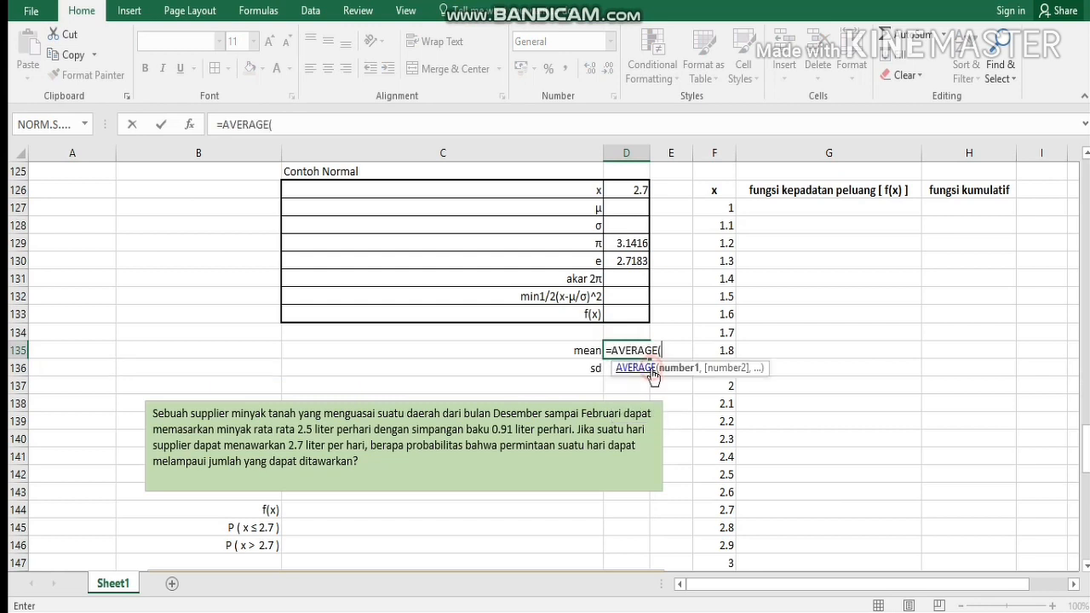
left_click(713, 207)
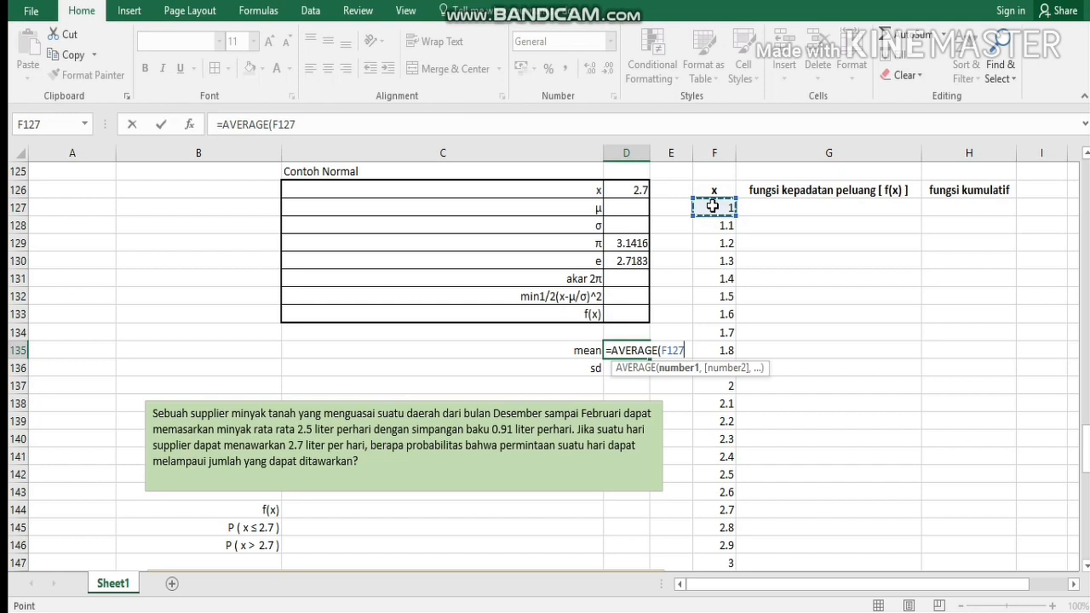
key("F8")
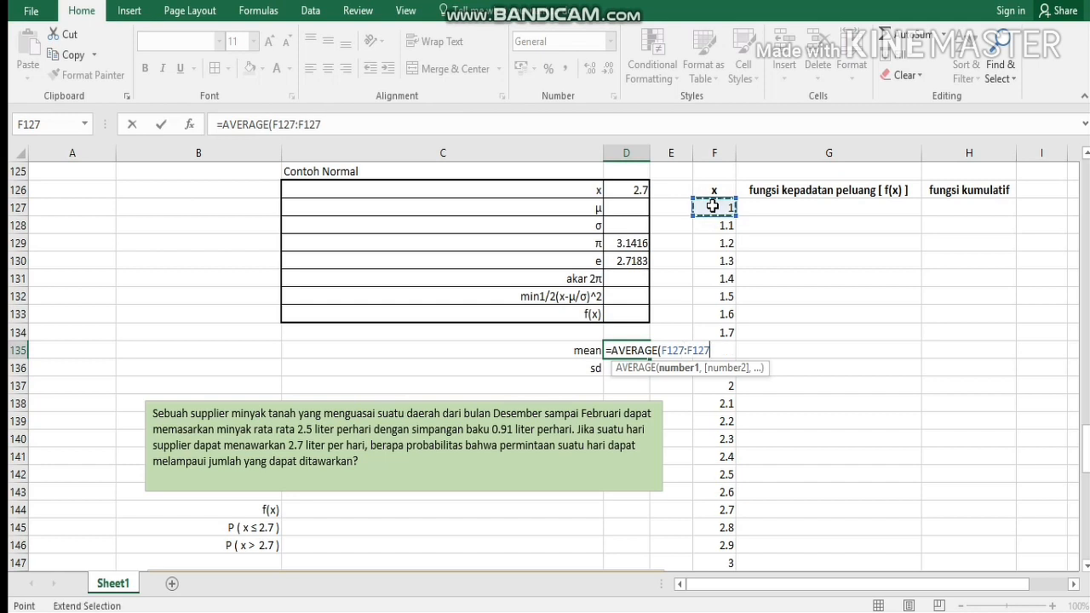
key("BackSpace")
key("BackSpace")
key("BackSpace")
key("BackSpace")
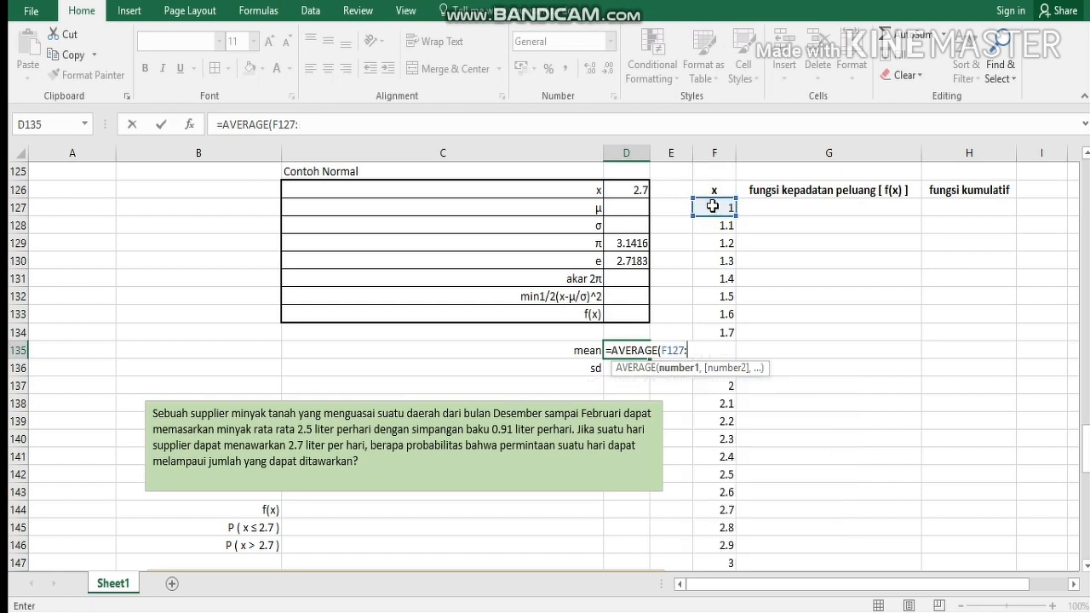
scroll(720, 308, "down", 7)
scroll(719, 307, "down", 1)
left_click(722, 312)
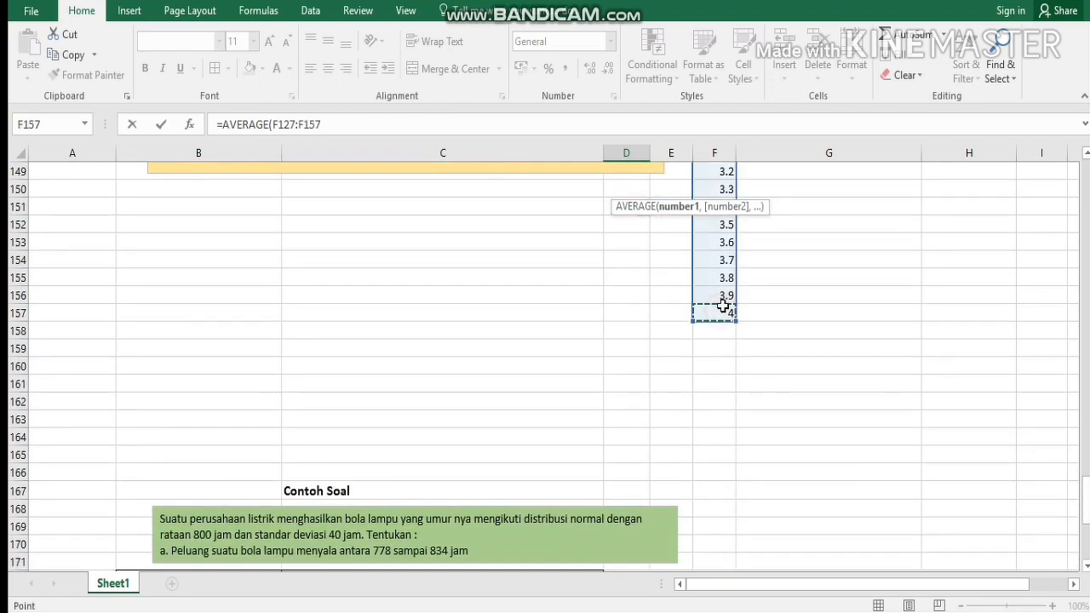
key("Return")
scroll(722, 281, "up", 3)
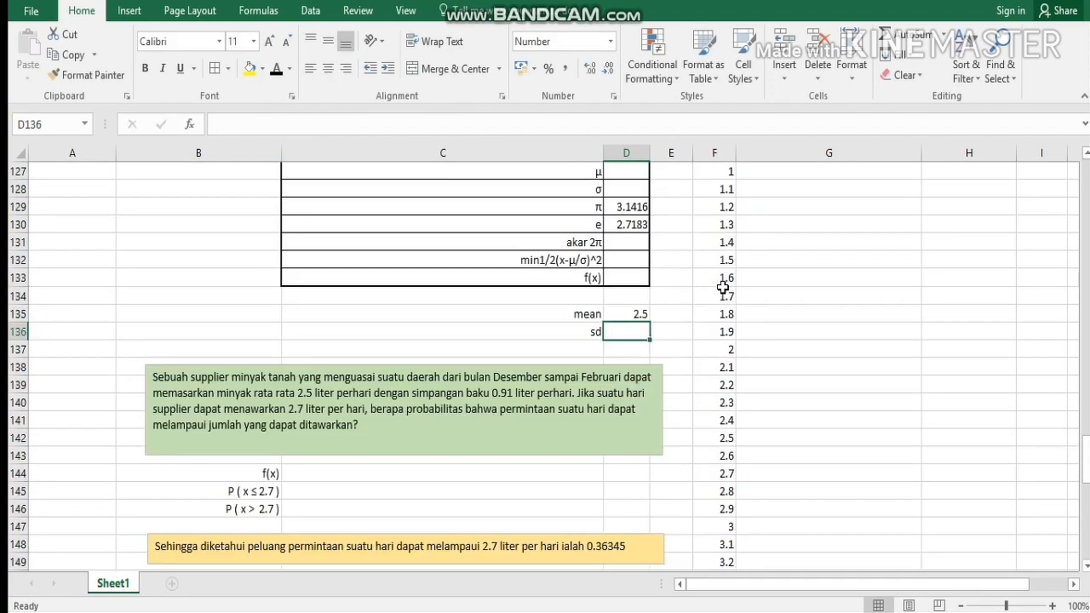
Step: Calculate the sample standard deviation of the x values in D136 with the STDEV.S function over F127:F157
scroll(698, 298, "up", 1)
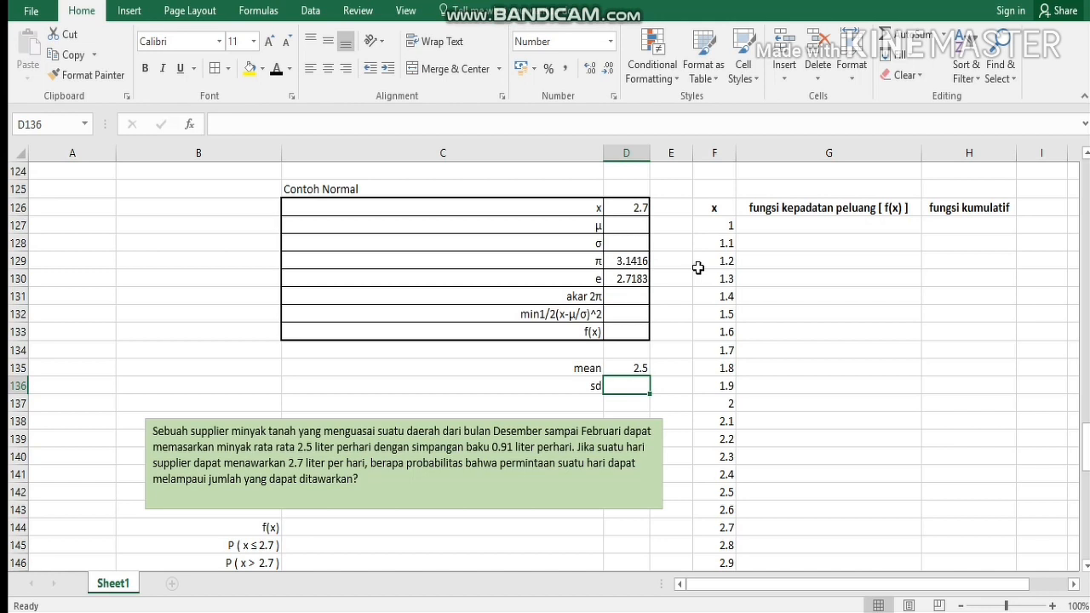
type("=st")
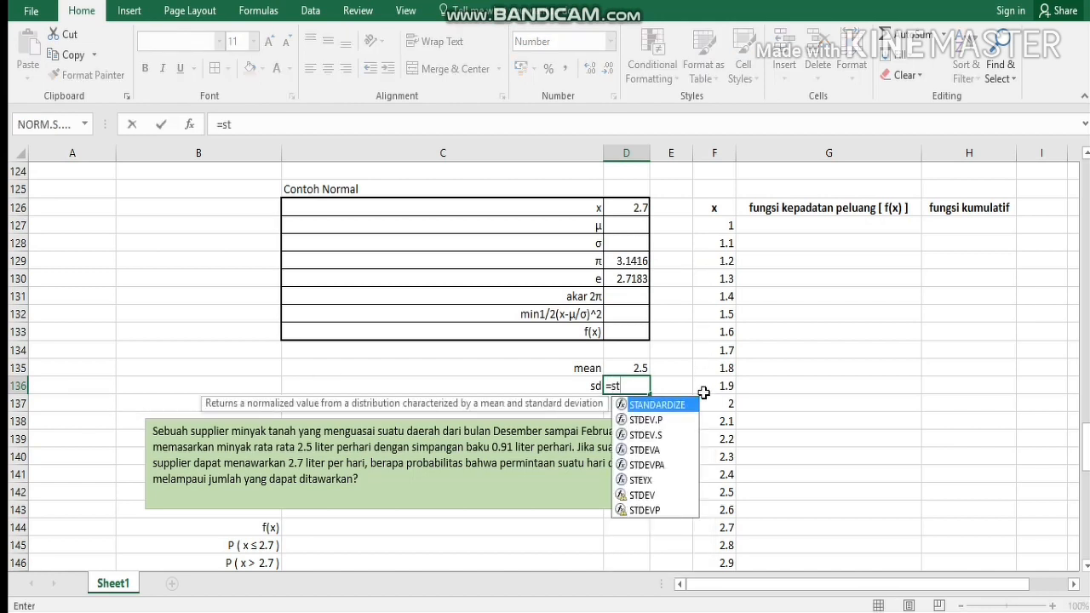
left_click(667, 436)
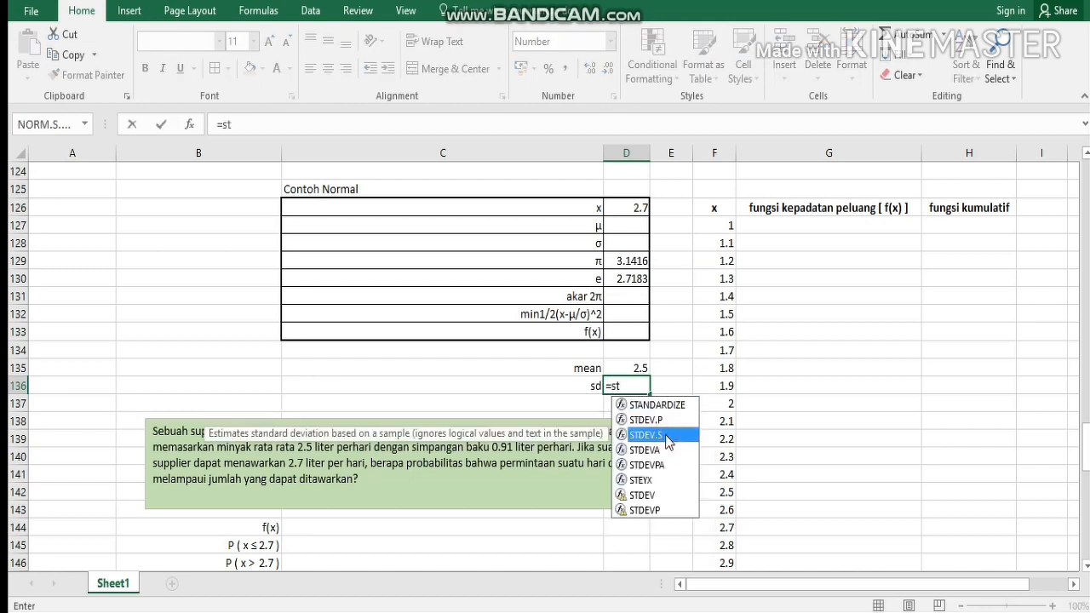
double_click(665, 434)
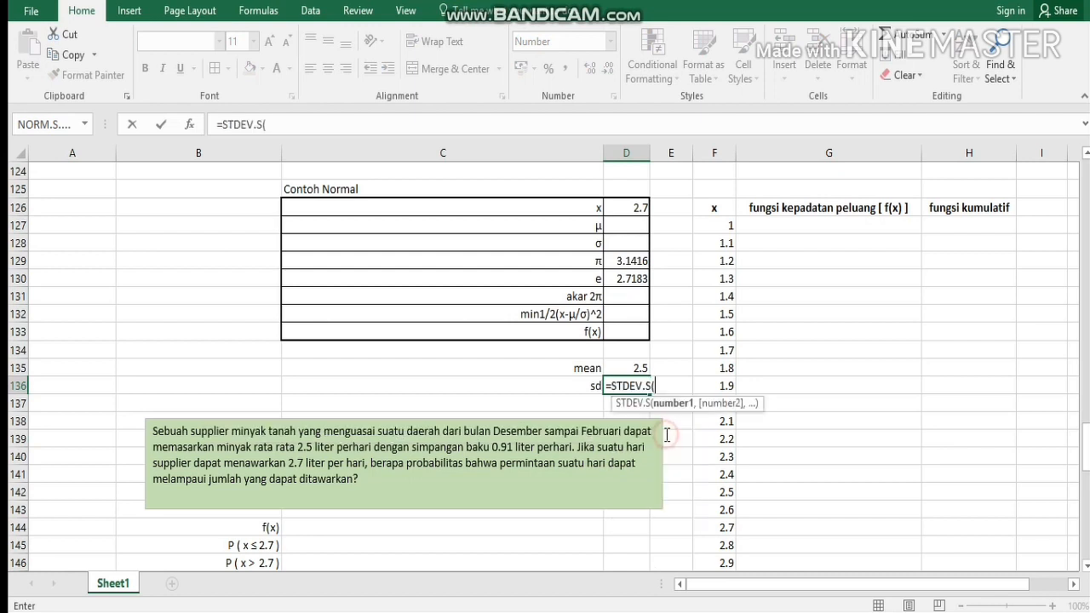
left_click(721, 223)
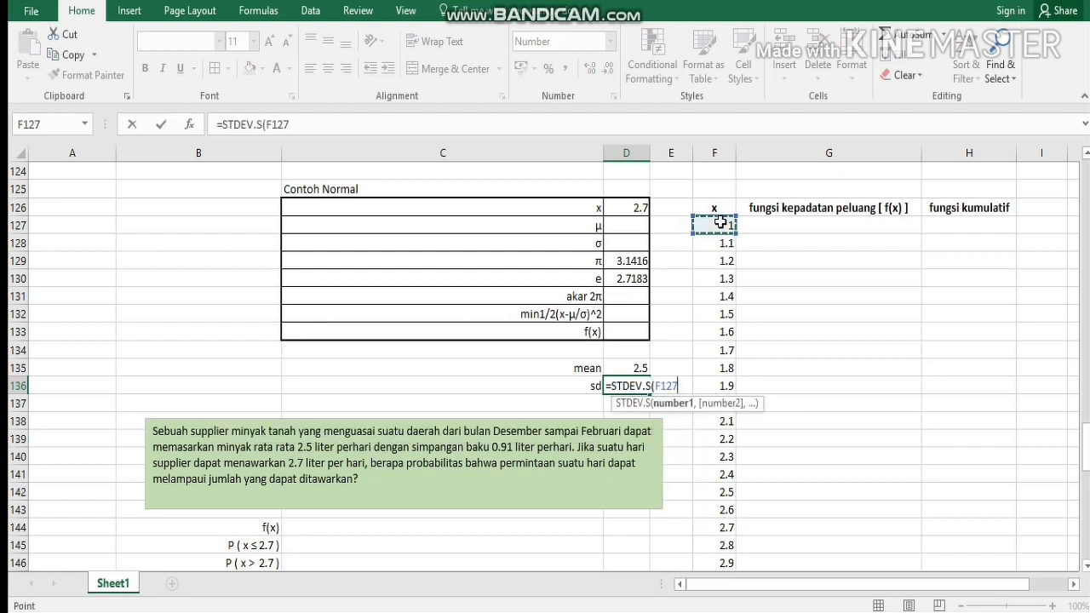
key("F8")
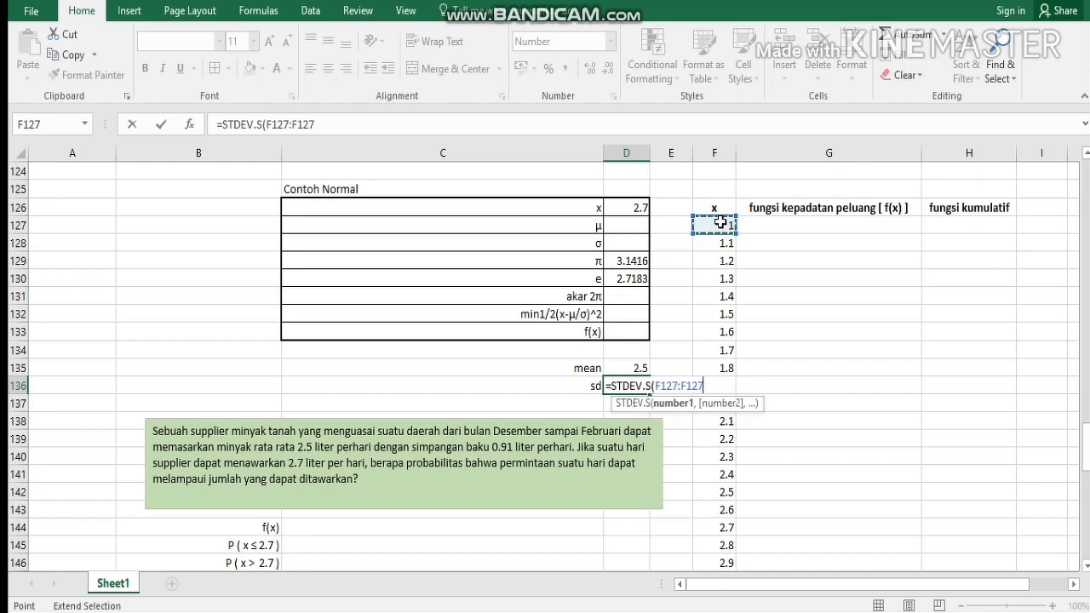
key("BackSpace")
key("BackSpace")
key("BackSpace")
key("BackSpace")
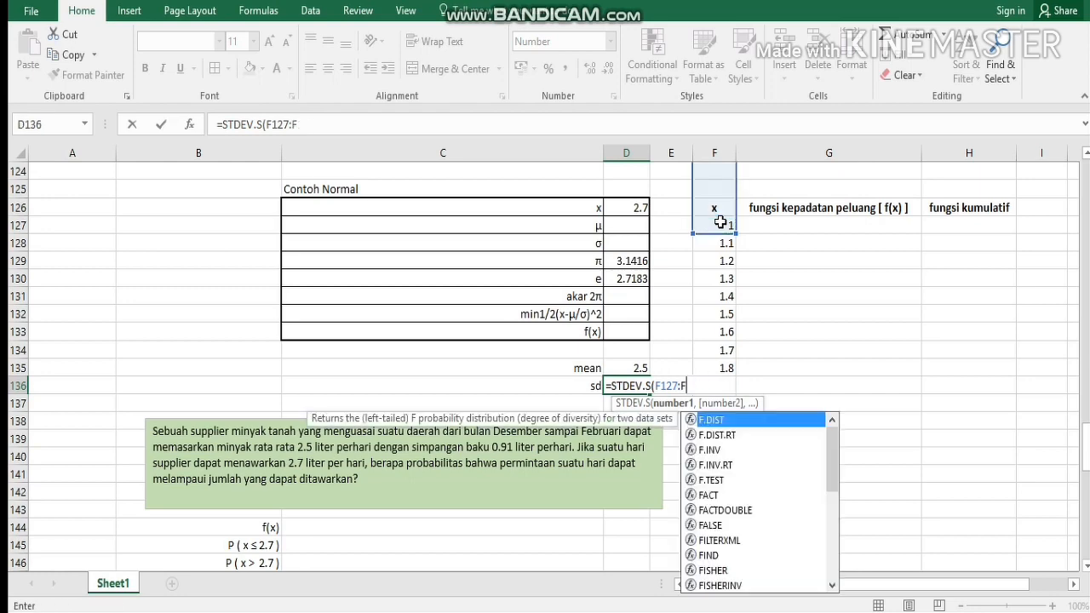
scroll(707, 416, "down", 7)
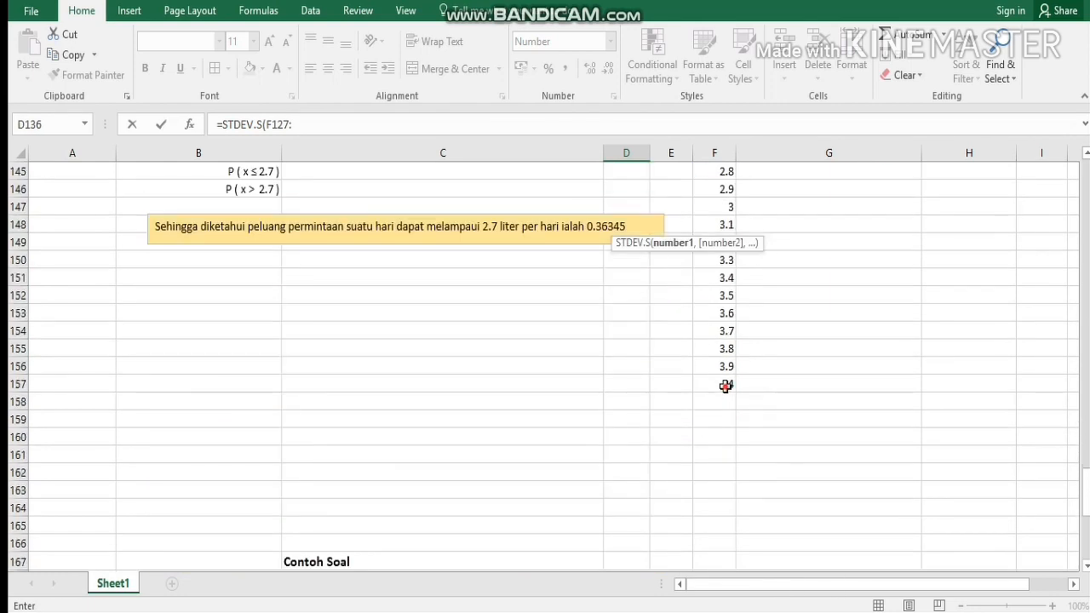
left_click(724, 385)
key("Return")
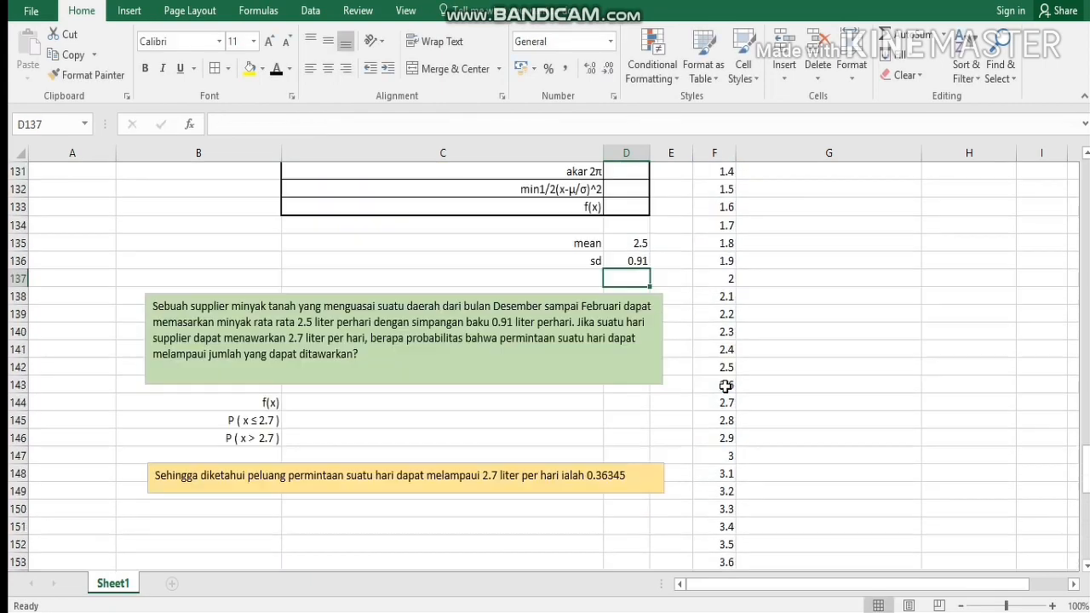
scroll(657, 301, "up", 1)
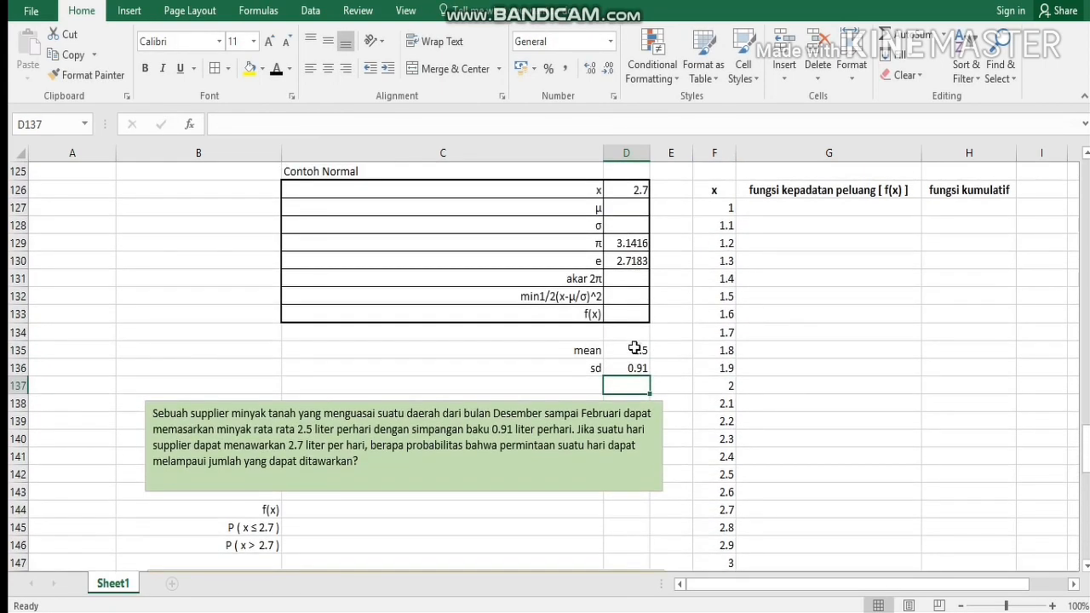
left_click(637, 349)
left_click(630, 369)
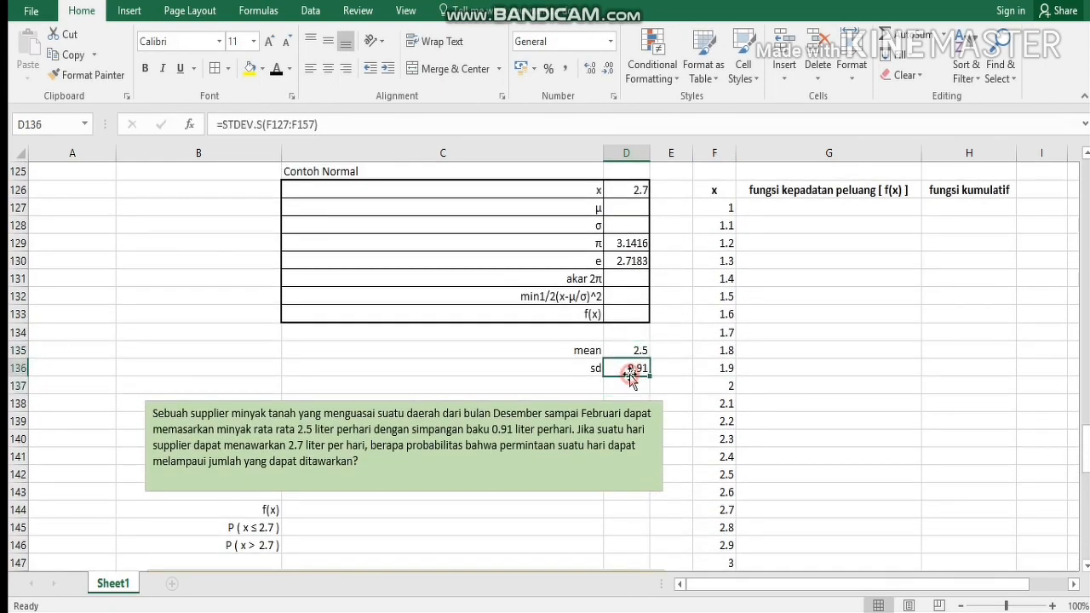
left_click(637, 352)
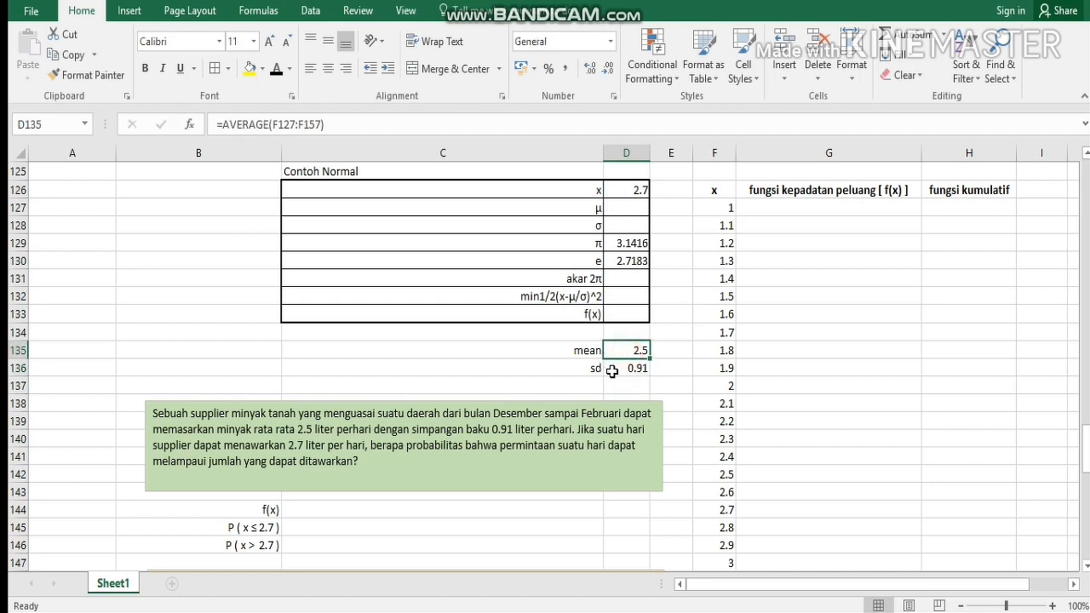
left_click(614, 372)
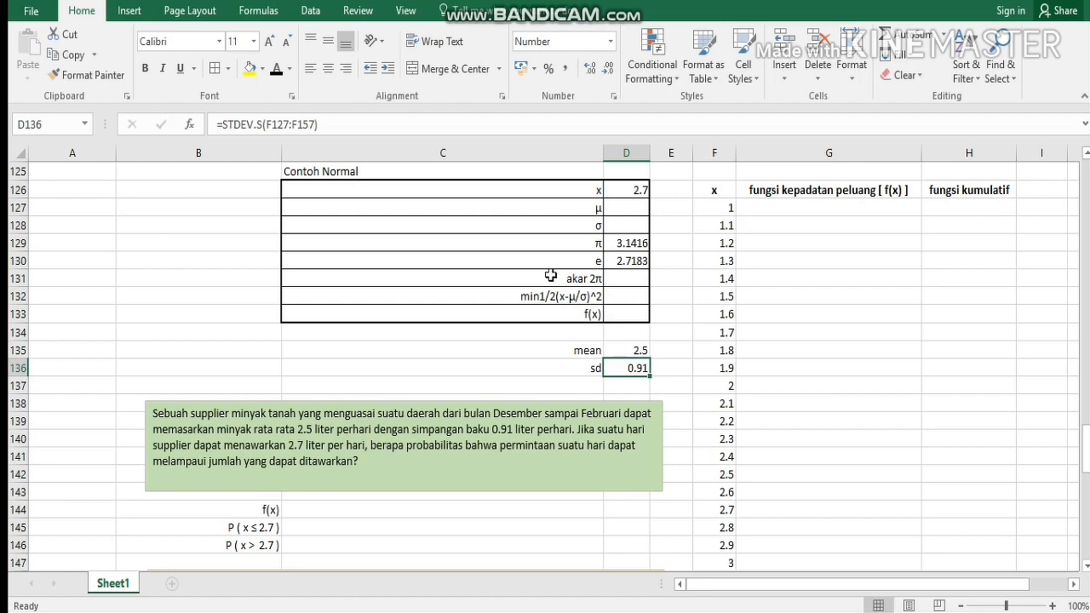
Step: Link μ in D127 to the mean in D135 and σ in D128 to the standard deviation in D136
scroll(551, 275, "up", 1)
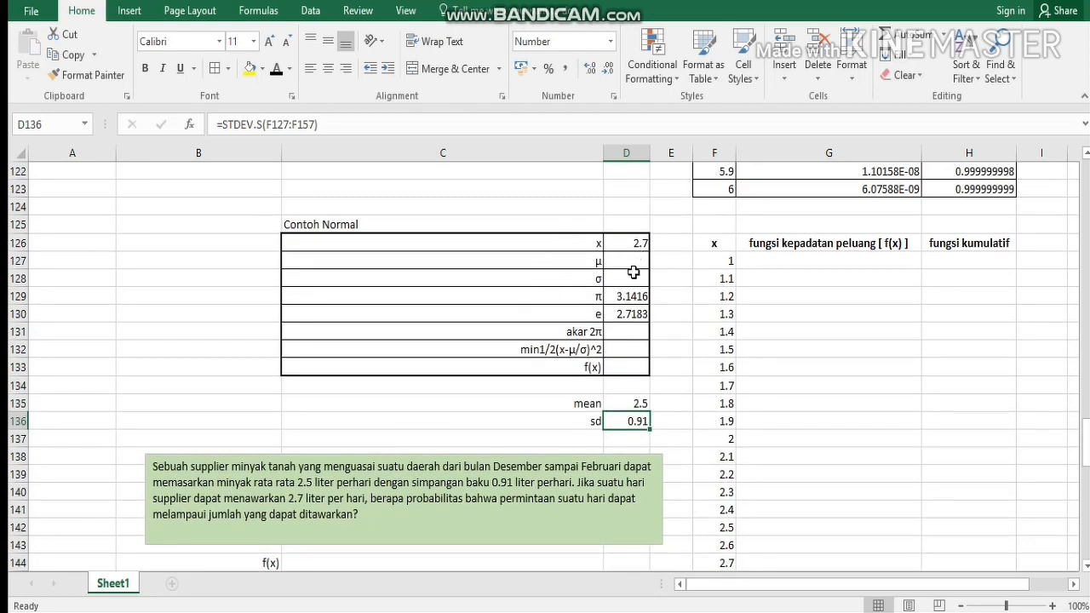
left_click(629, 259)
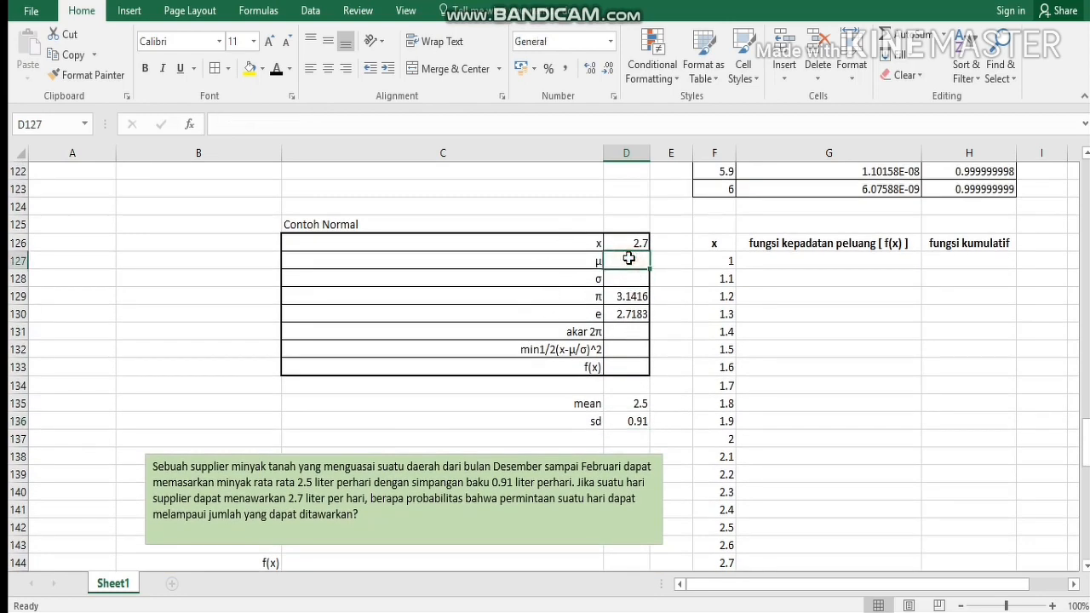
type("=")
left_click(635, 400)
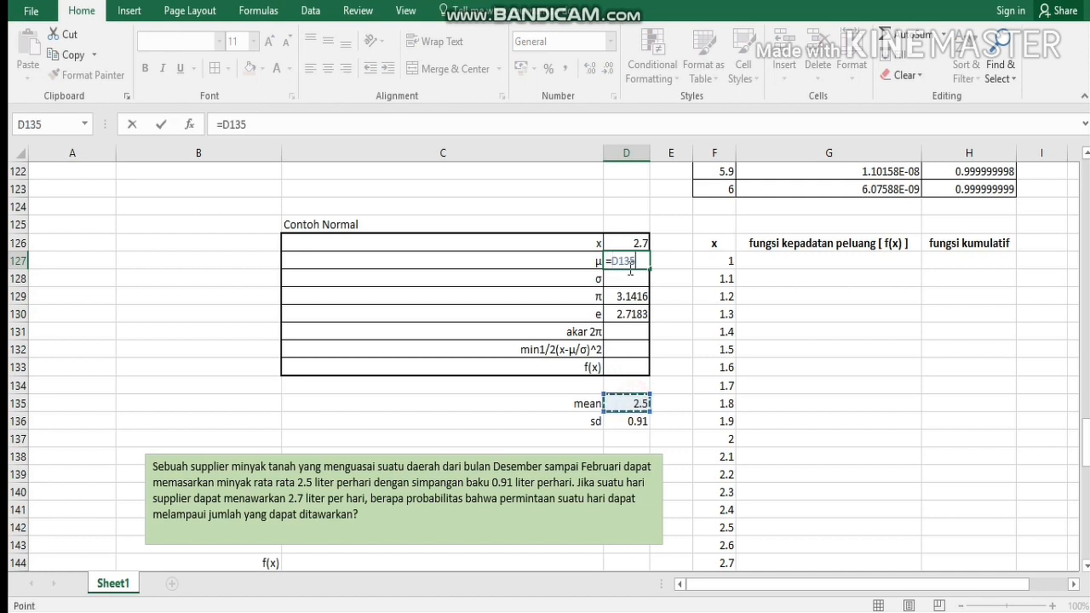
key("Return")
left_click(633, 283)
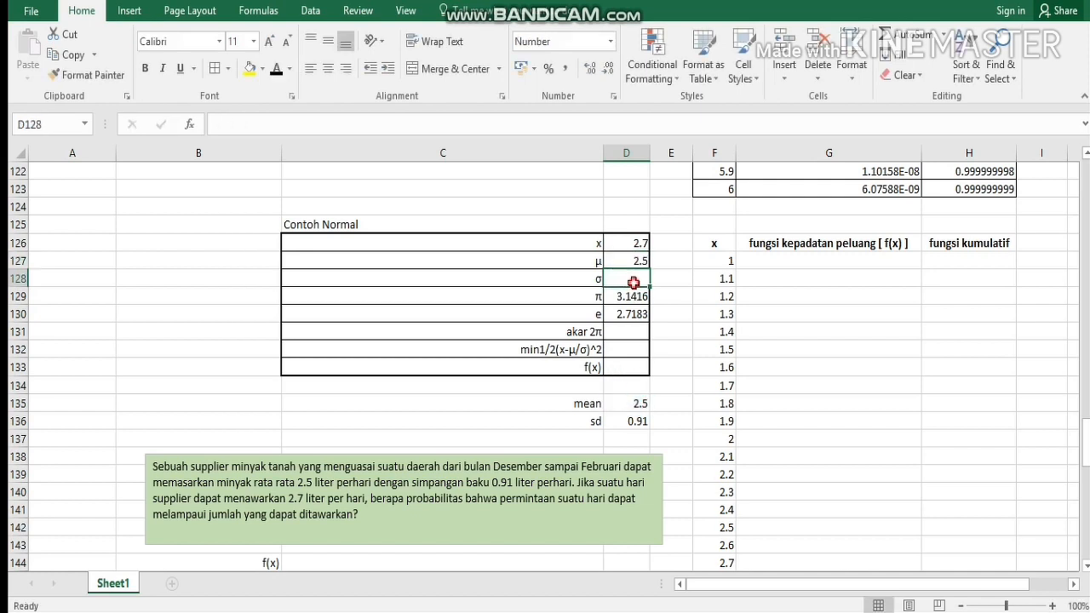
type("=")
left_click(625, 421)
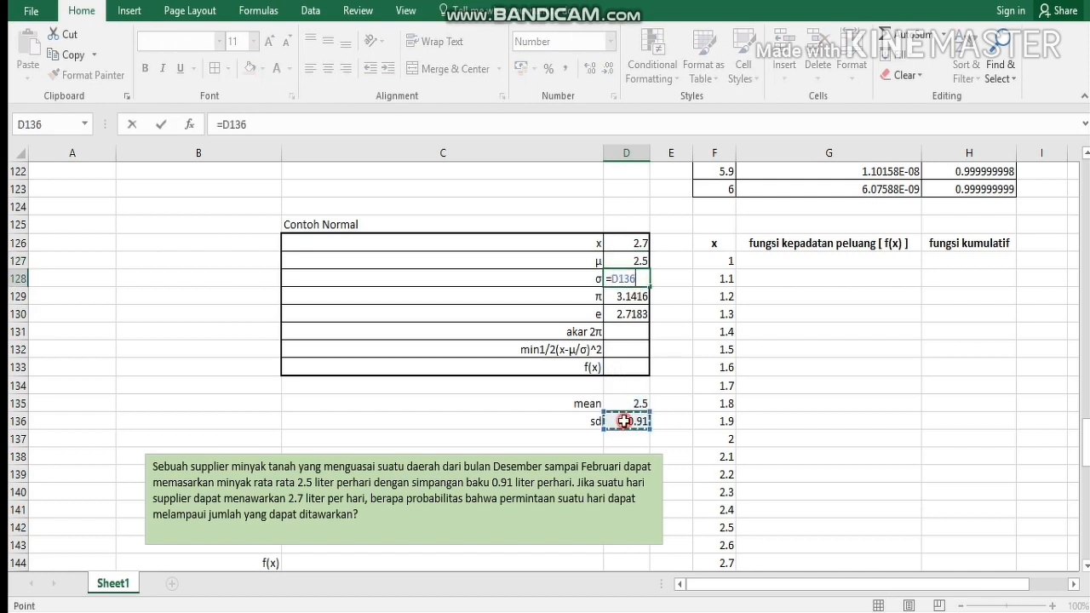
key("Return")
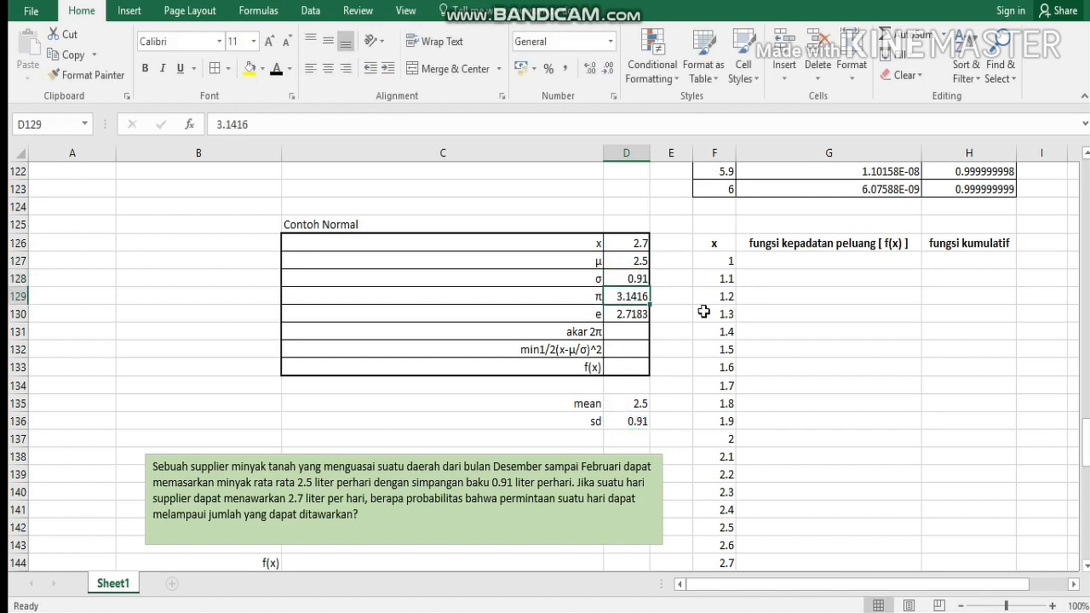
Step: Calculate the square root of 2π in D131 with the SQRT function, multiplying 2 by the π value in D129
left_click(615, 332)
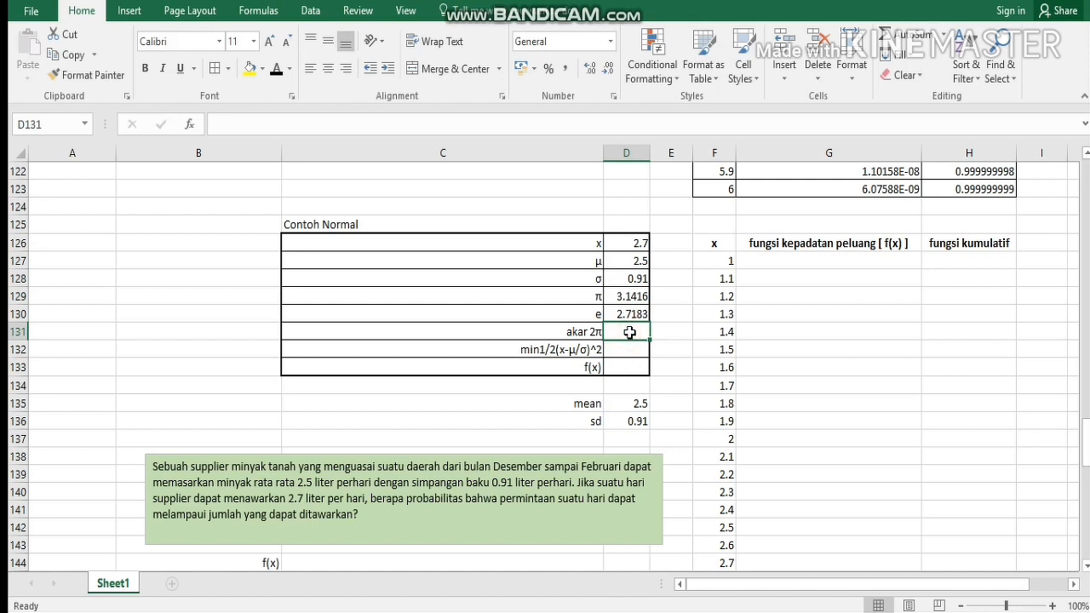
type("=")
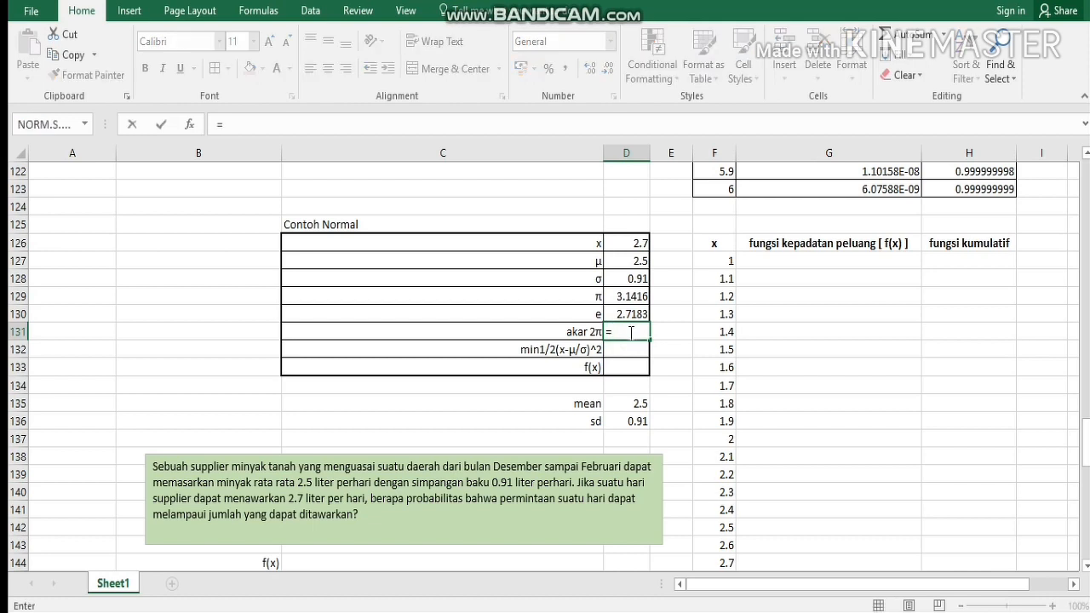
type("sq")
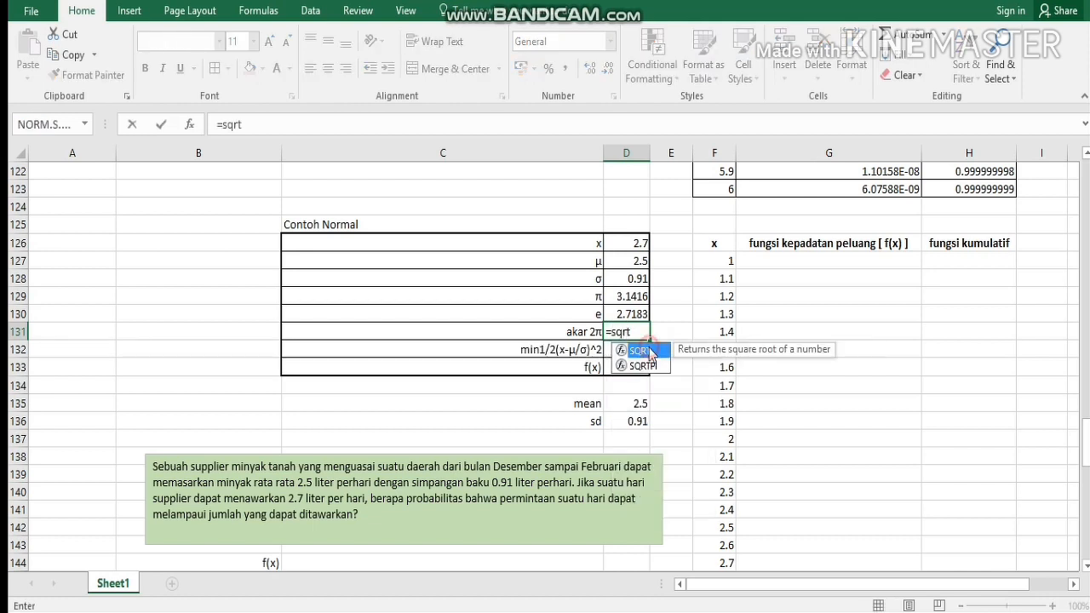
type("rt")
double_click(649, 350)
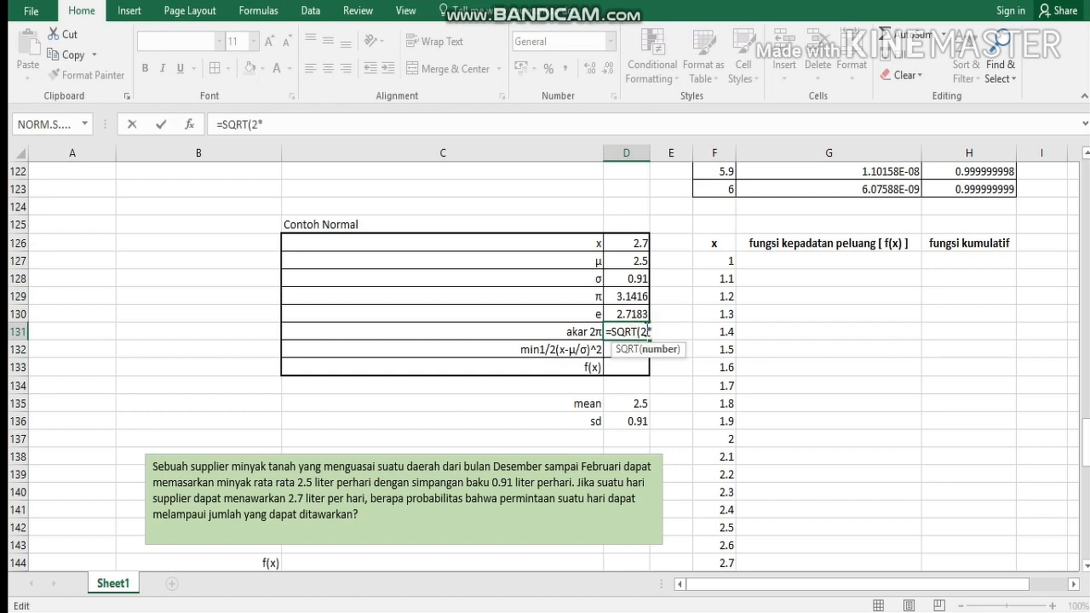
left_click(616, 290)
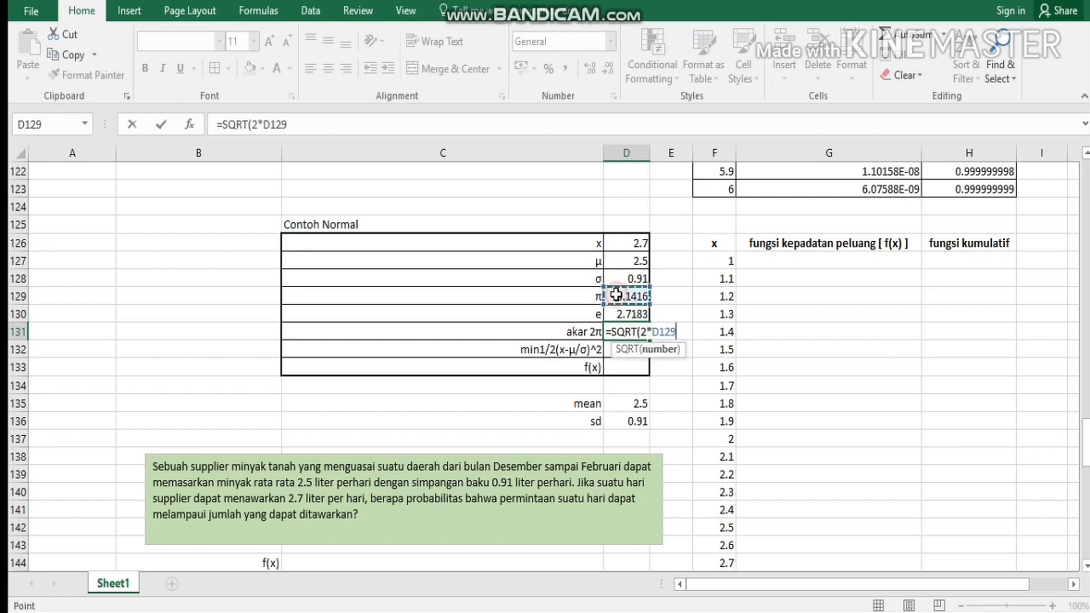
key("Return")
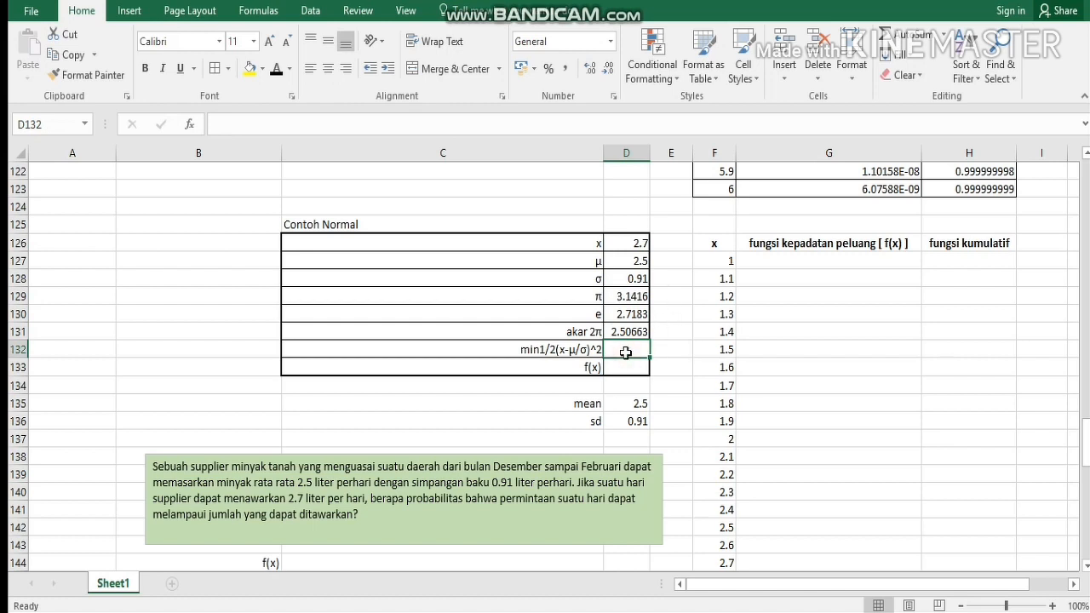
Step: Build the exponent formula in D132 as -1/2*(D126-D127)/D128, using the x, μ and σ cells
type("-1/")
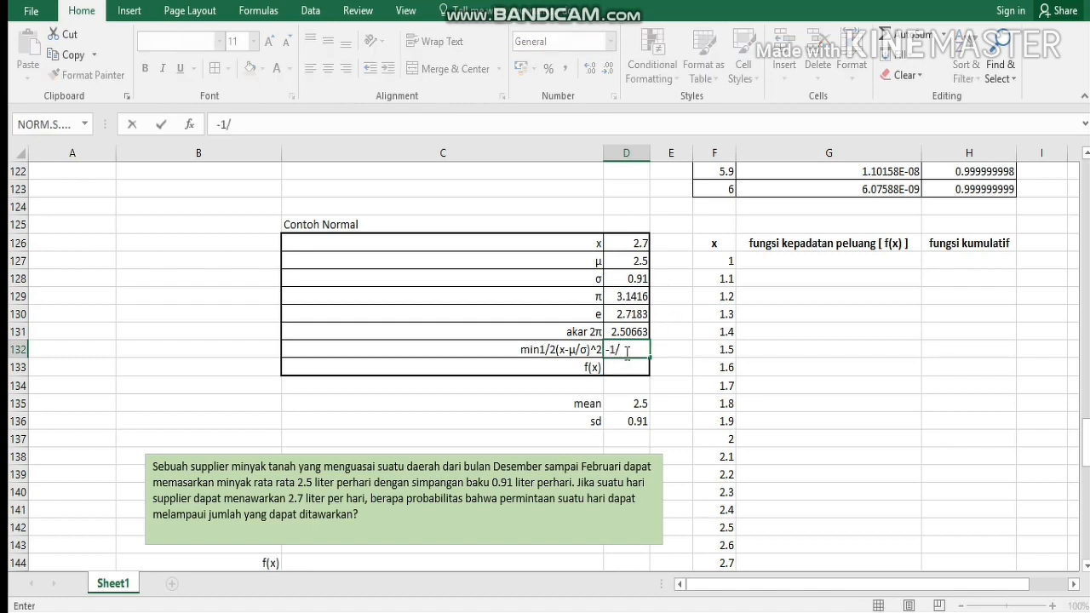
type("2*(x-")
key("BackSpace")
key("BackSpace")
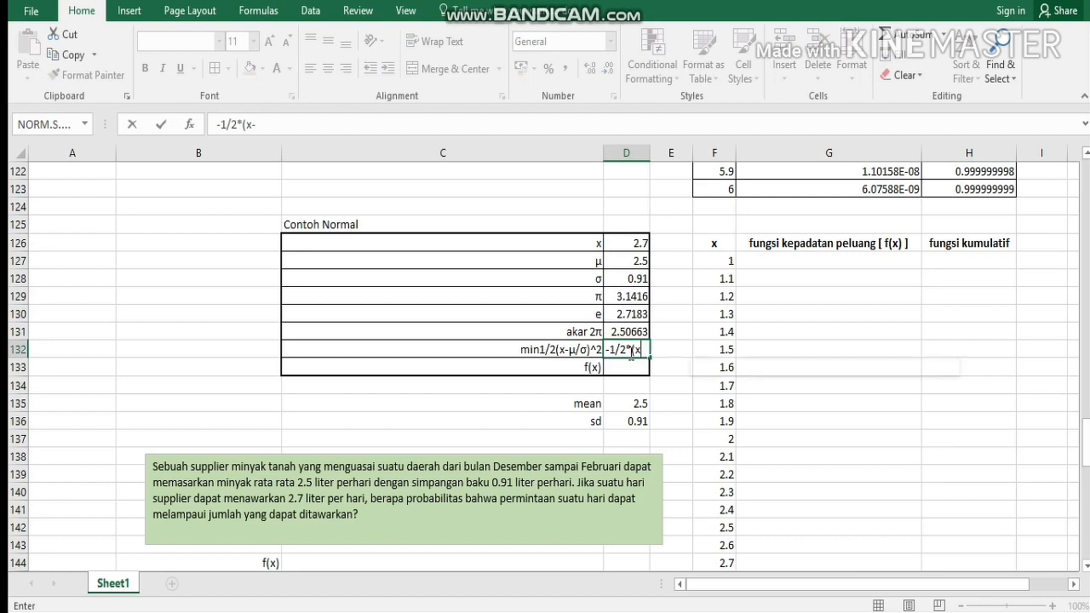
left_click(619, 243)
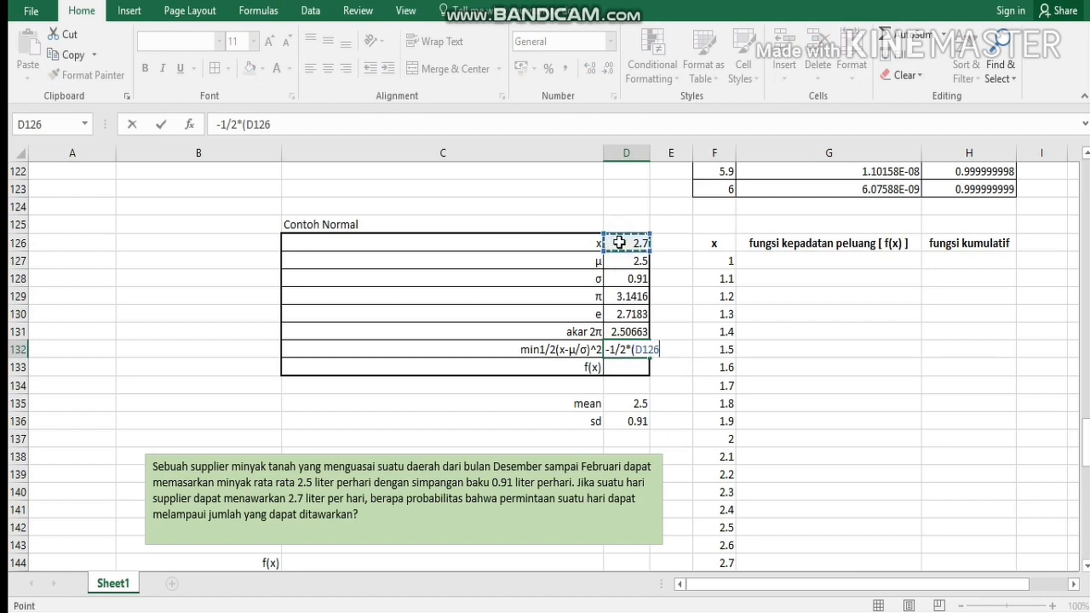
type("-")
left_click(619, 263)
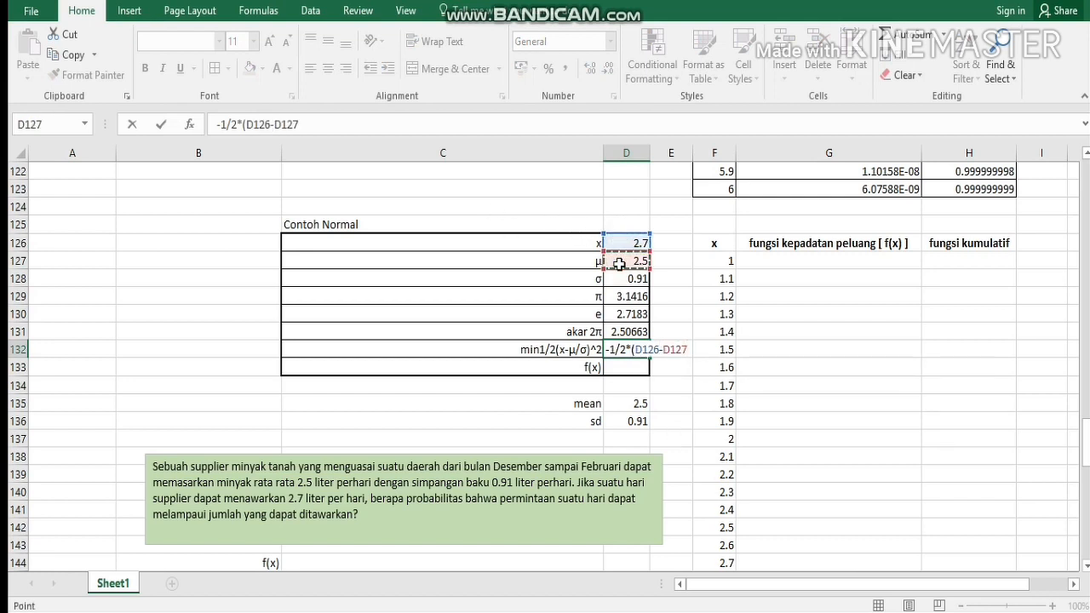
type(")/")
left_click(628, 283)
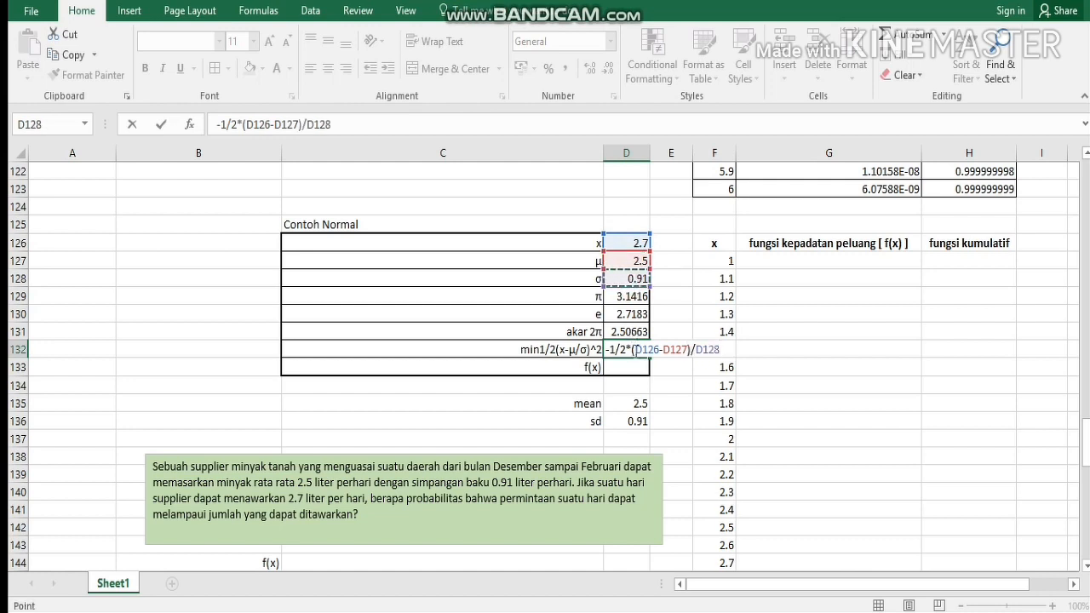
Step: Enclose the (D126-D127)/D128 quotient of the D132 formula in parentheses, raise it to ^2 and enter the formula
key("F2")
type("(")
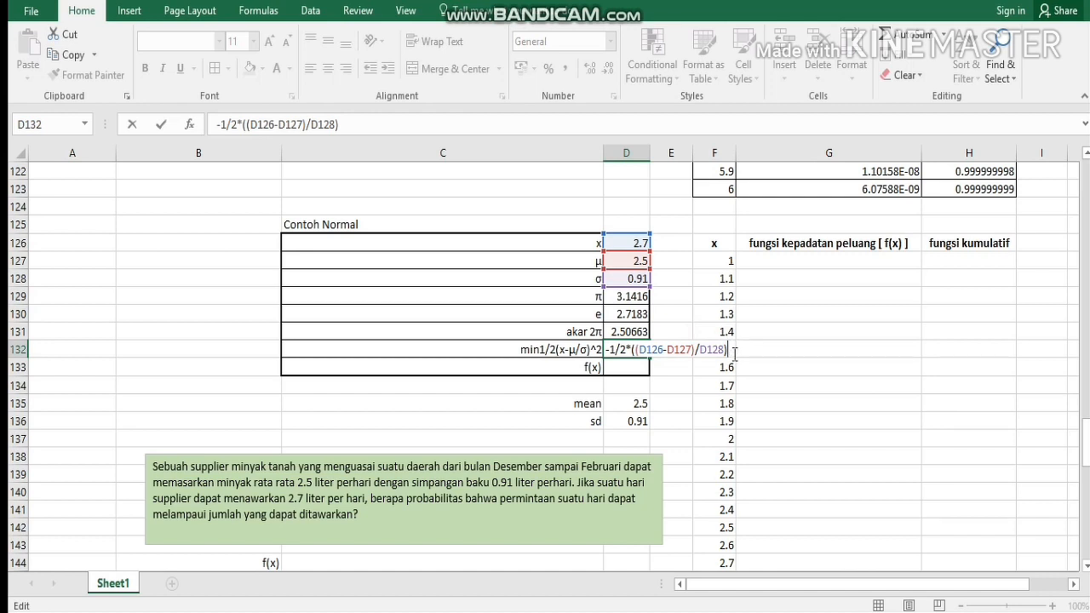
left_click(641, 351)
type("(")
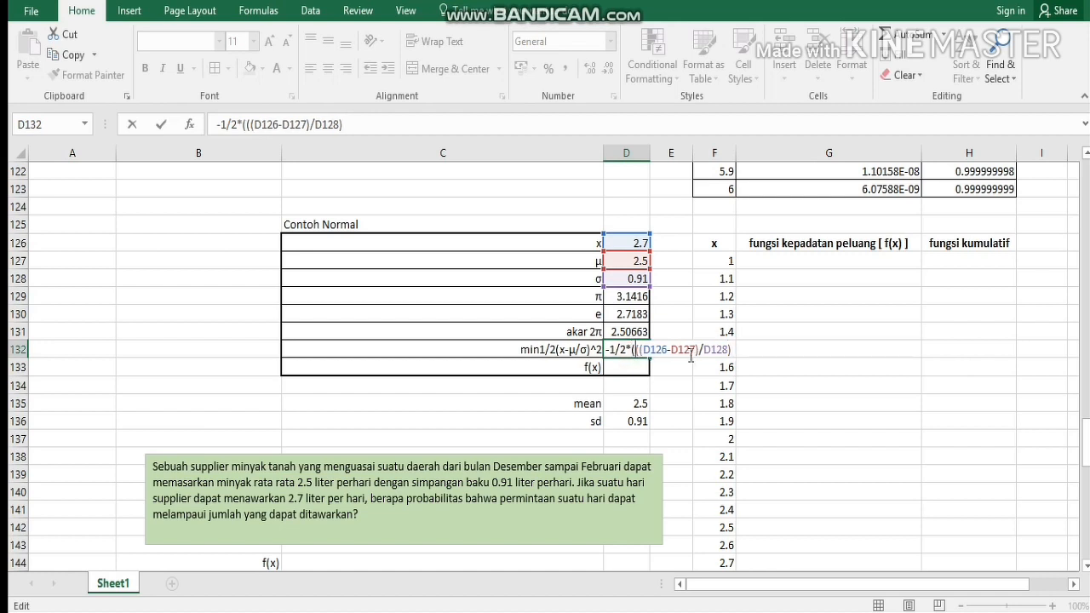
left_click(735, 349)
type(")^2")
left_click(630, 347)
type("(")
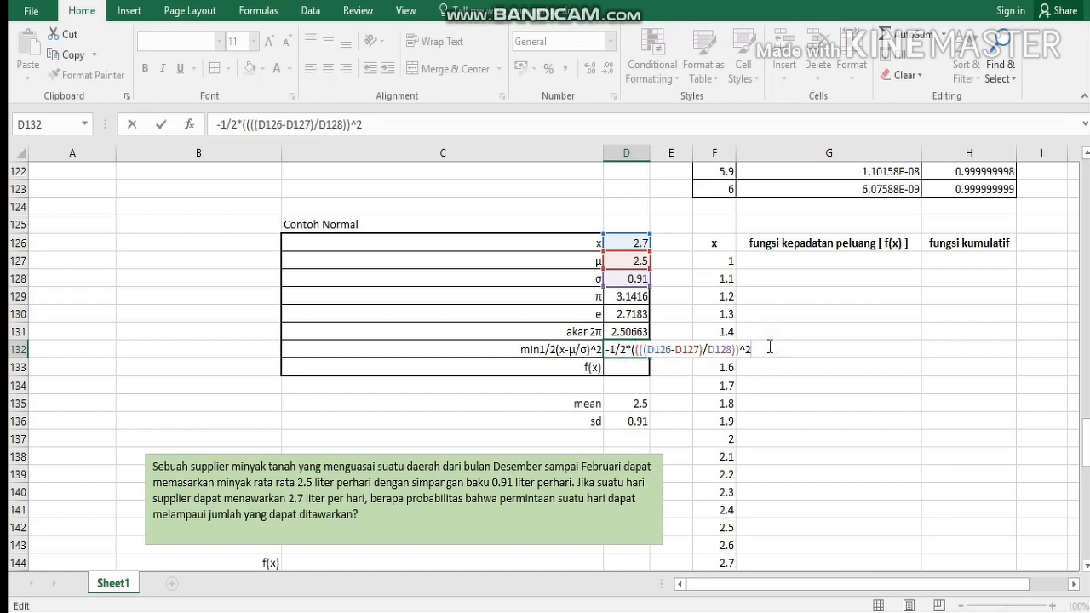
key("Return")
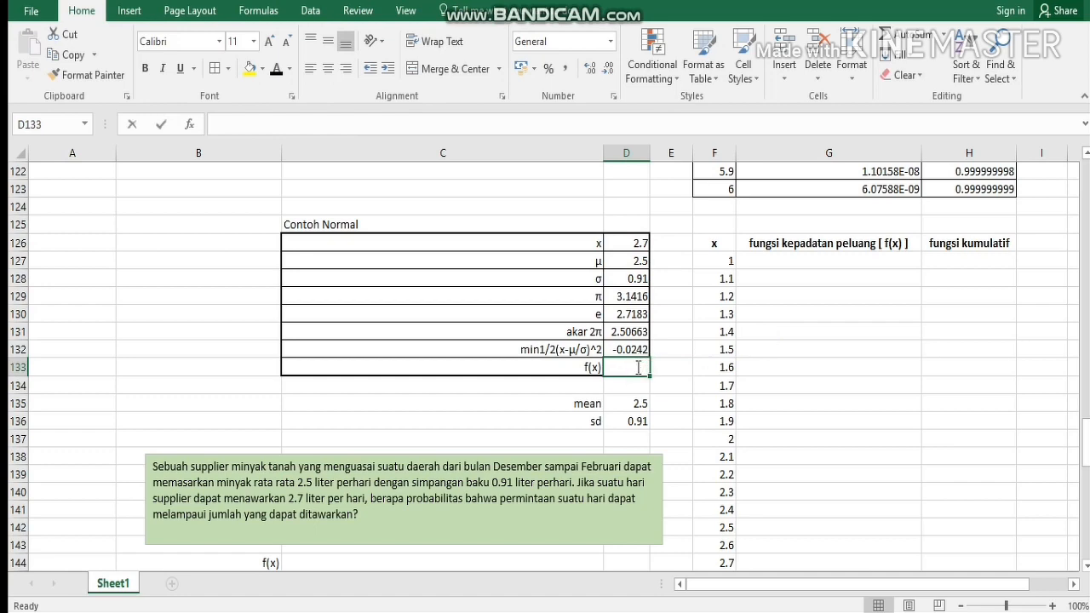
Step: Begin the f(x) formula in D133 with (1/(D128*D131), dividing 1 by the product of σ and the square root of 2π
type("=")
scroll(637, 367, "up", 18)
scroll(637, 367, "up", 20)
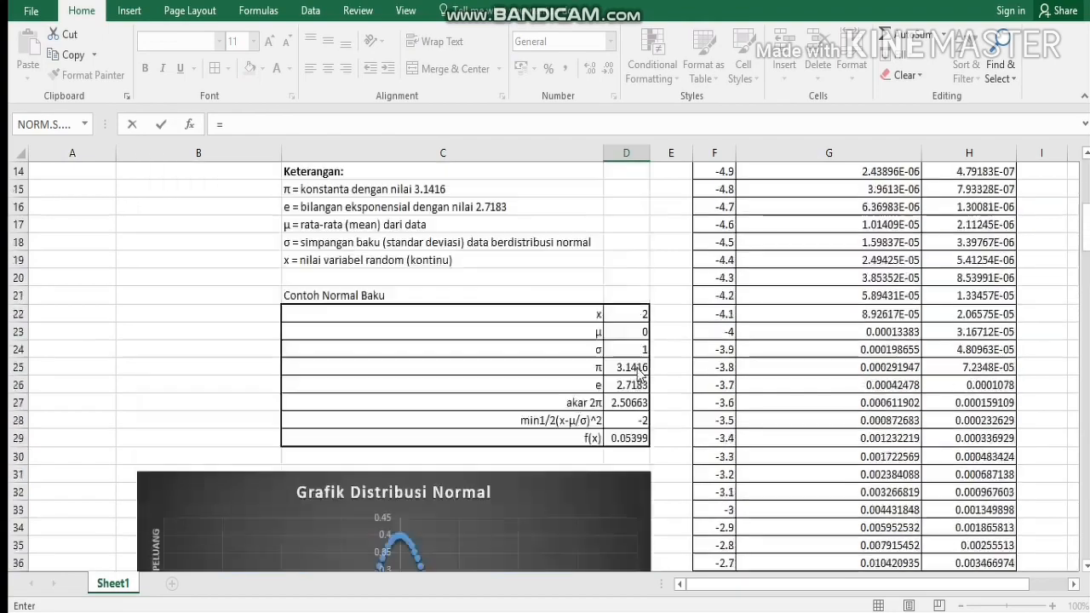
scroll(648, 351, "down", 12)
scroll(648, 351, "down", 20)
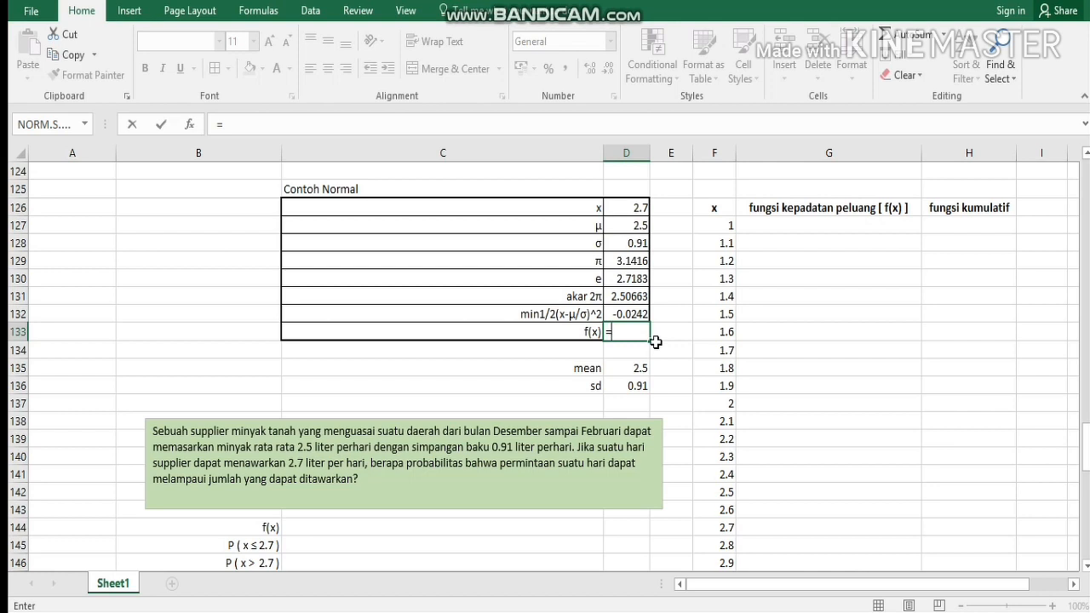
type("1/(")
left_click(632, 249)
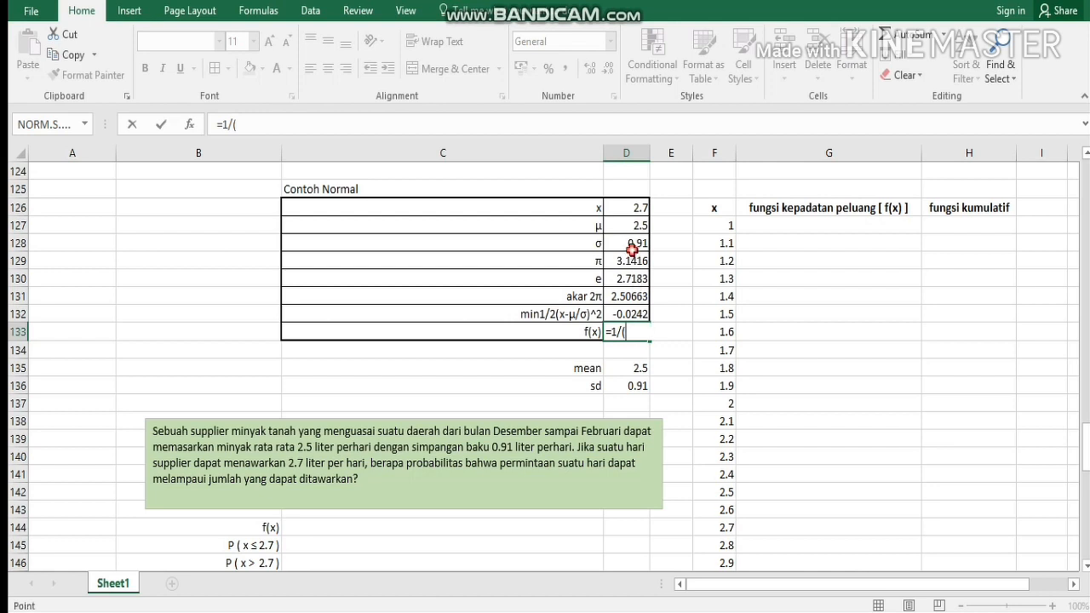
type("*")
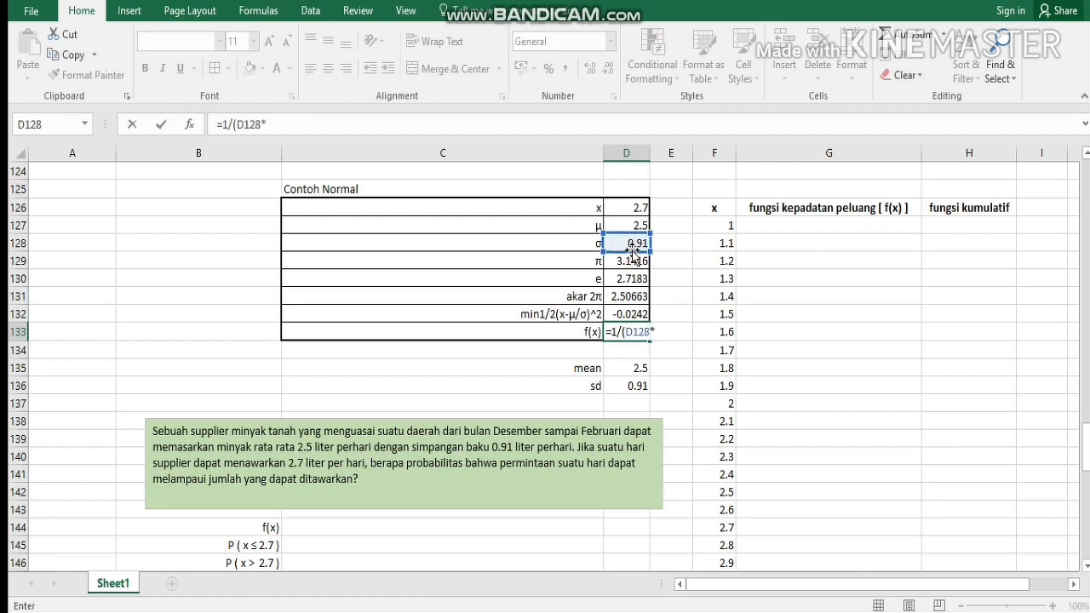
left_click(629, 297)
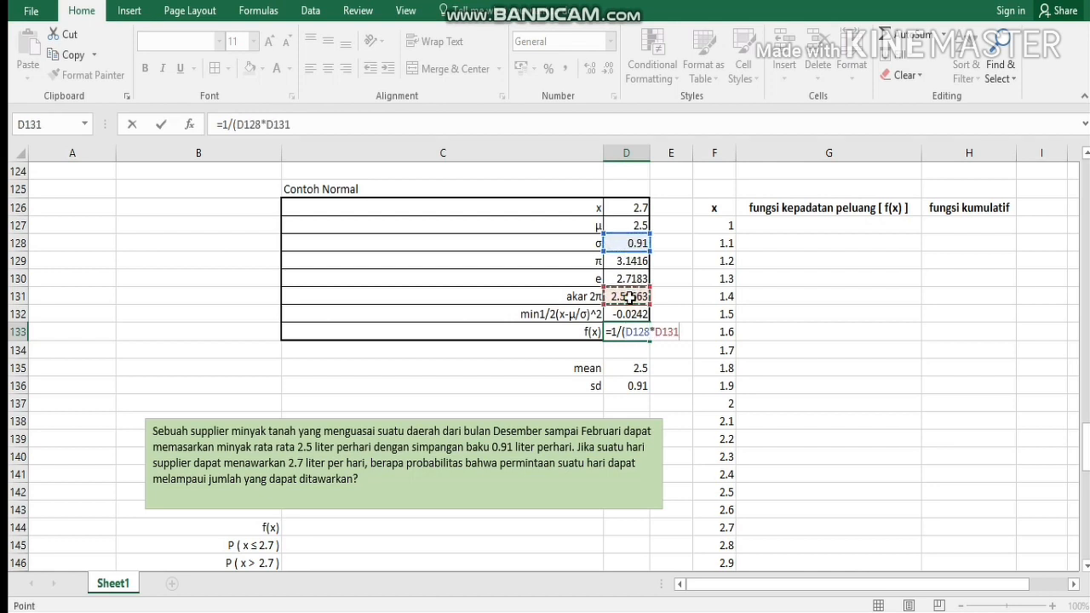
type(")")
left_click(616, 332)
type("(")
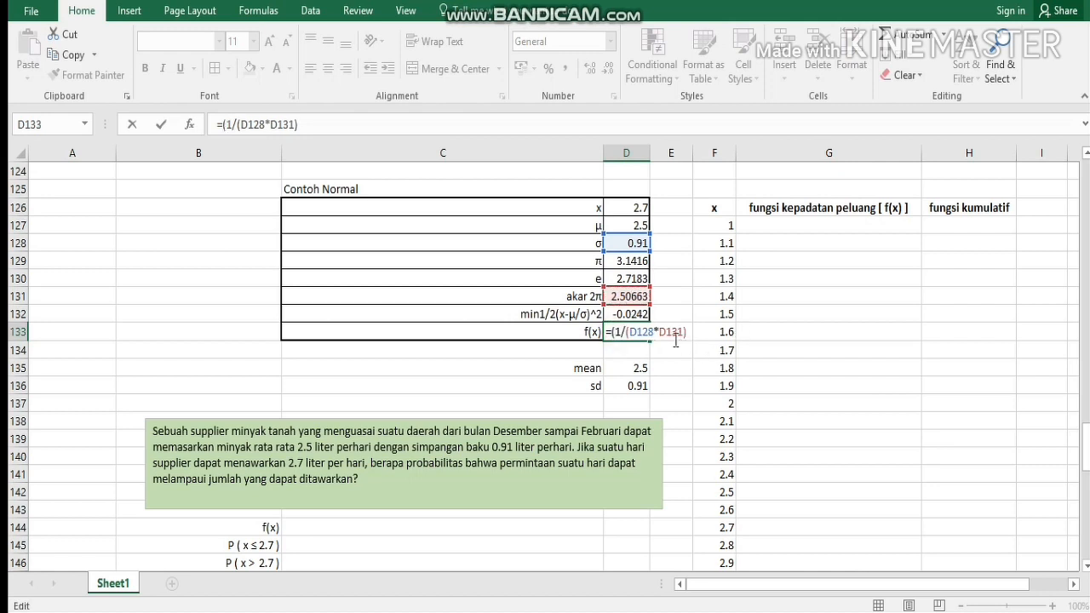
left_click(685, 332)
left_click(691, 333)
Step: Complete the D133 formula by closing the first factor, multiplying it by (D130^D132), and enter it
type(")*(")
left_click(630, 279)
type("^")
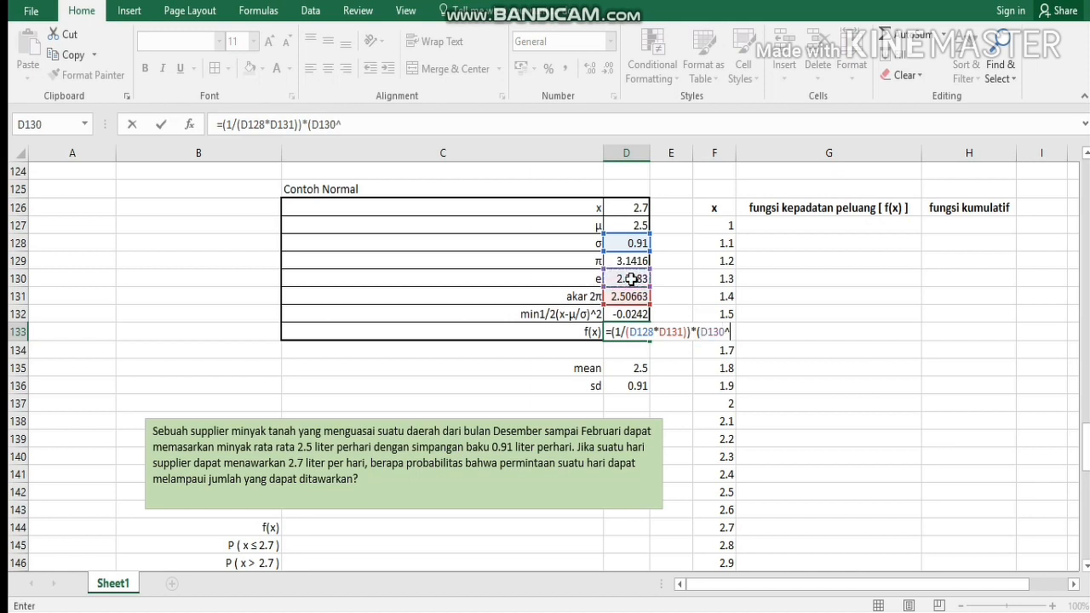
left_click(630, 313)
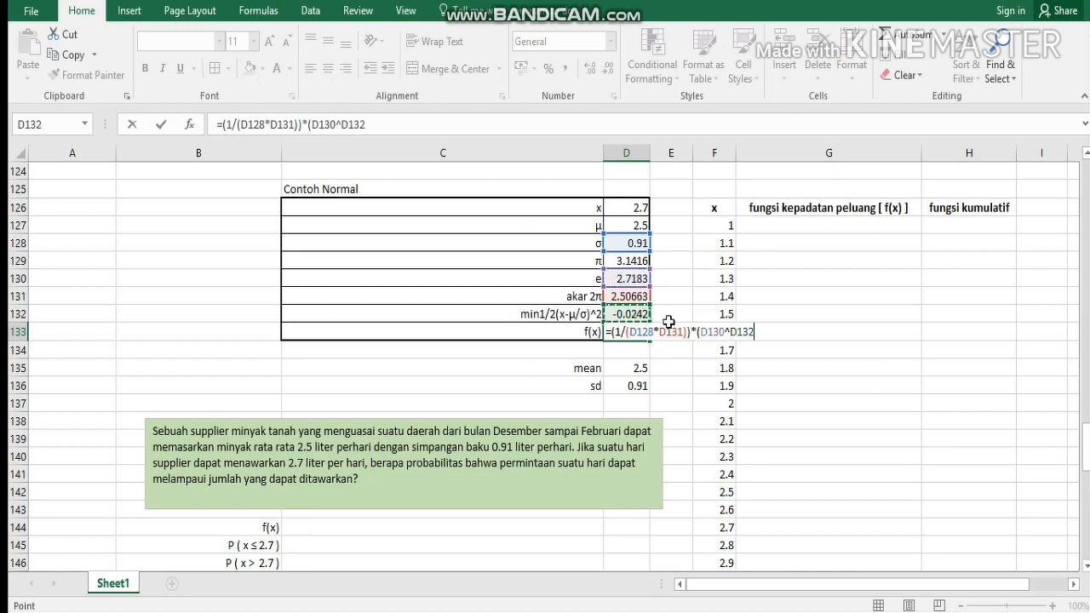
type(")")
key("Return")
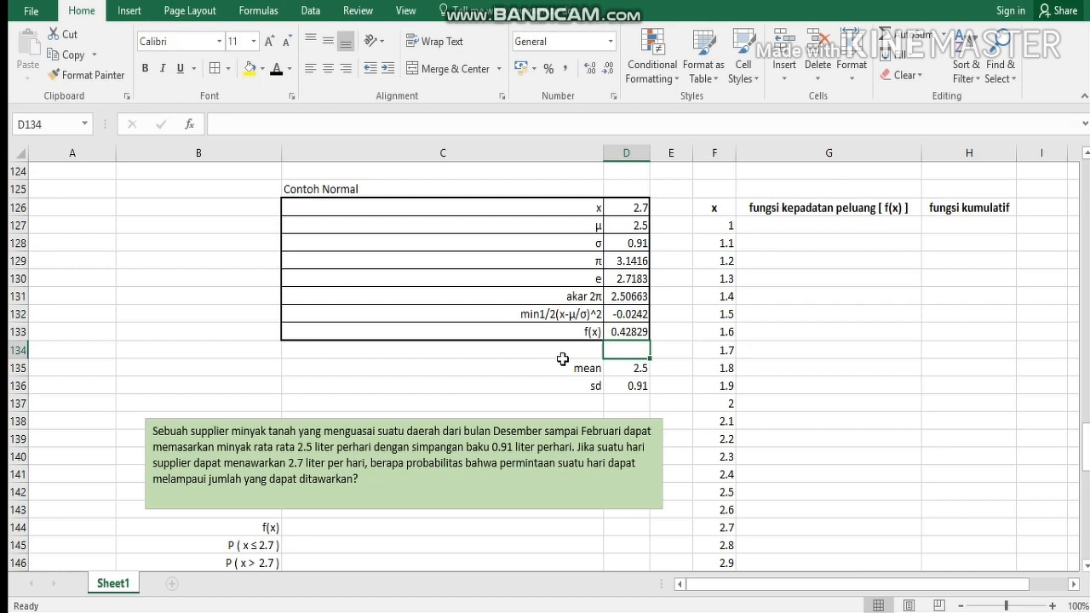
left_click(615, 332)
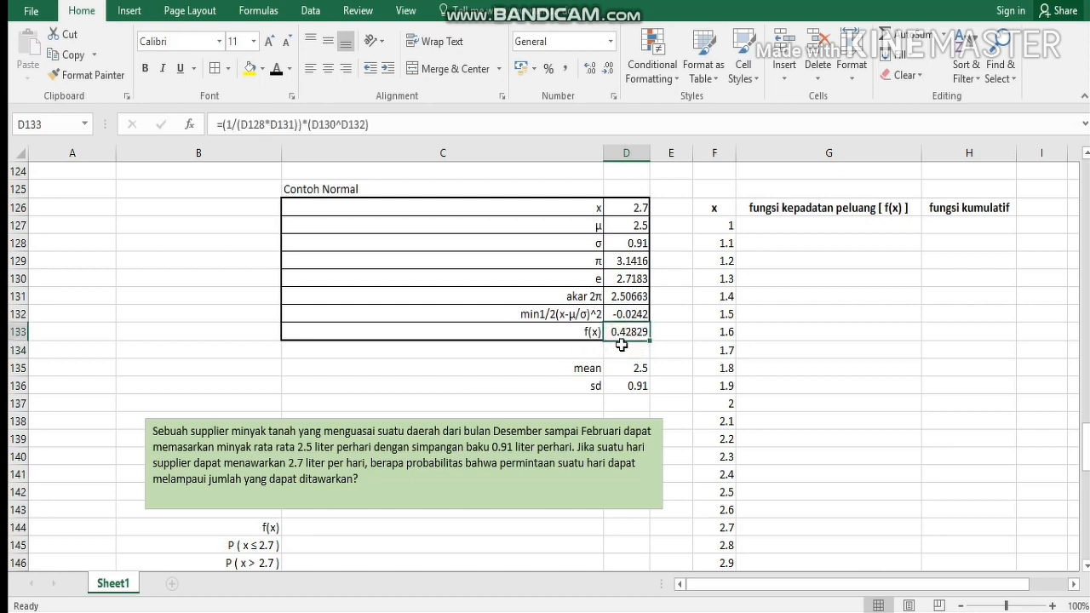
left_click(772, 225)
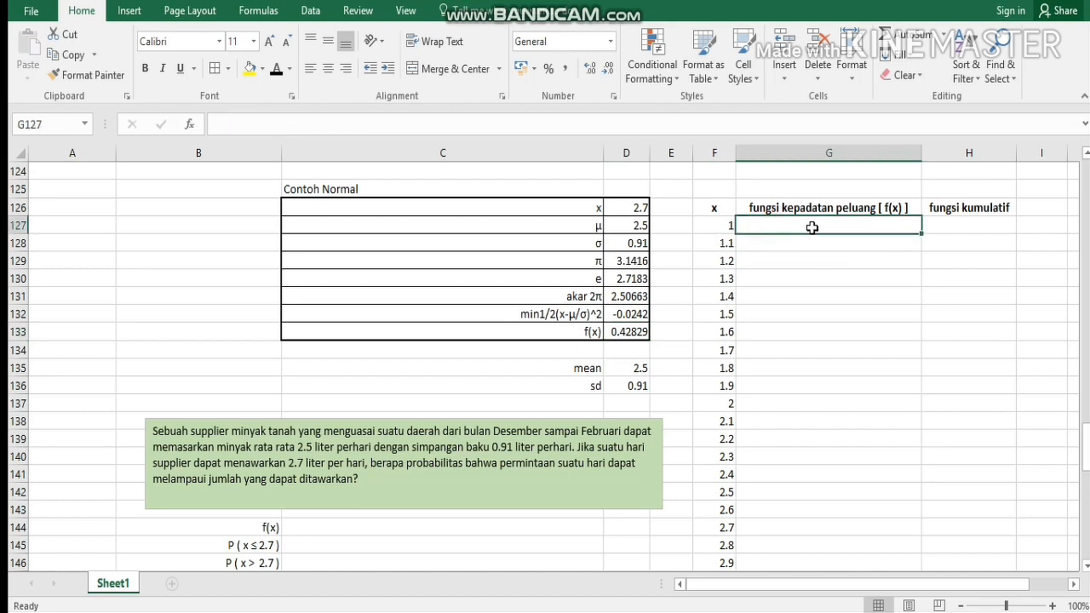
scroll(767, 242, "down", 4)
scroll(766, 244, "up", 7)
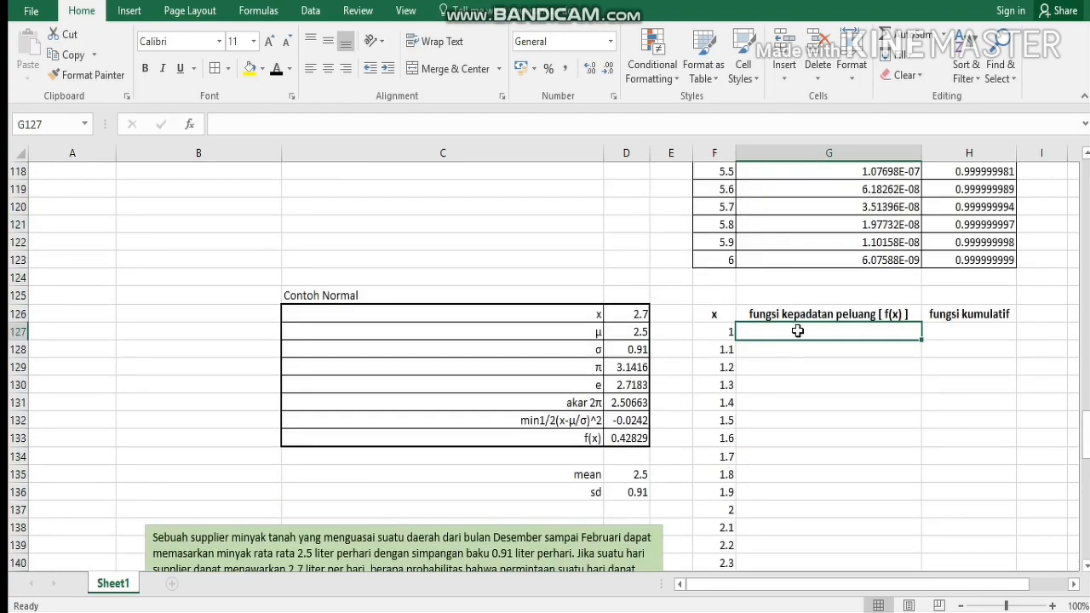
scroll(762, 221, "down", 3)
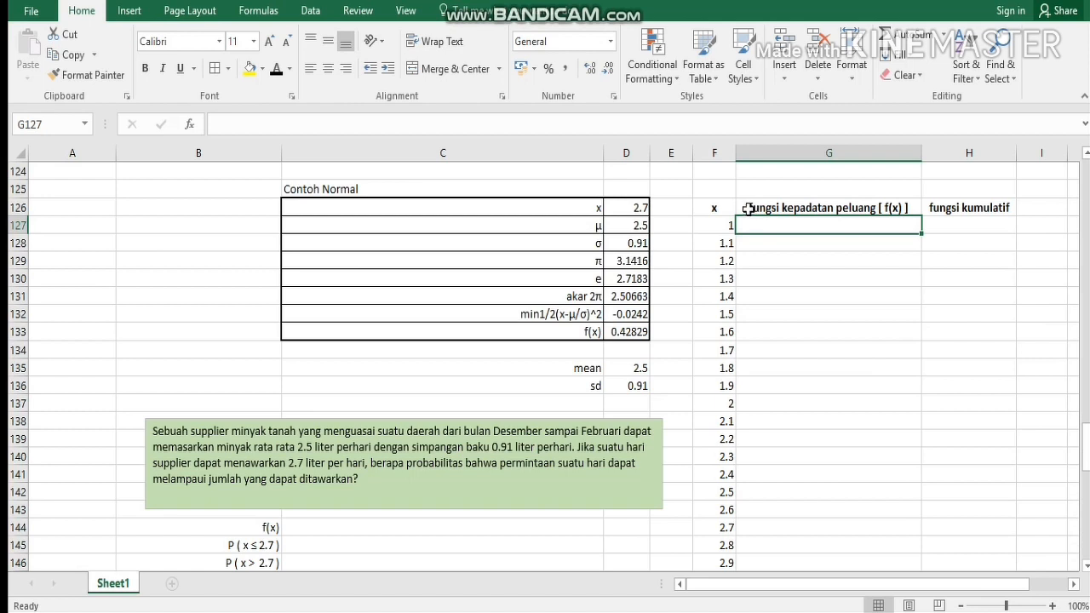
left_click(722, 205)
left_click(755, 209)
left_click(762, 225)
left_click(1009, 1)
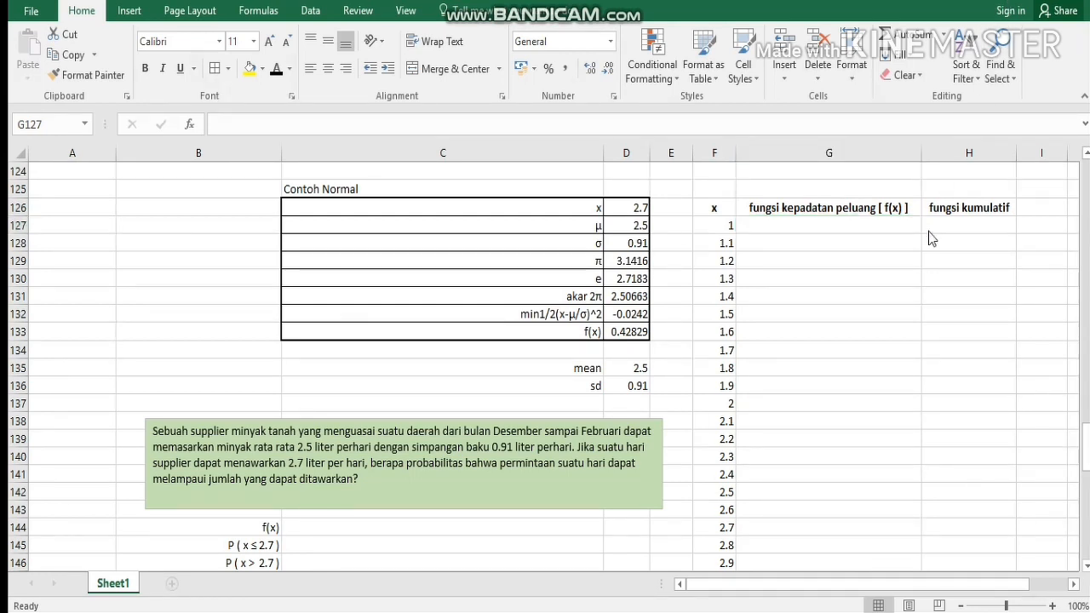
Step: Insert the statistical function NORM.DIST in G127, the density cell for x = 1
left_click(847, 230)
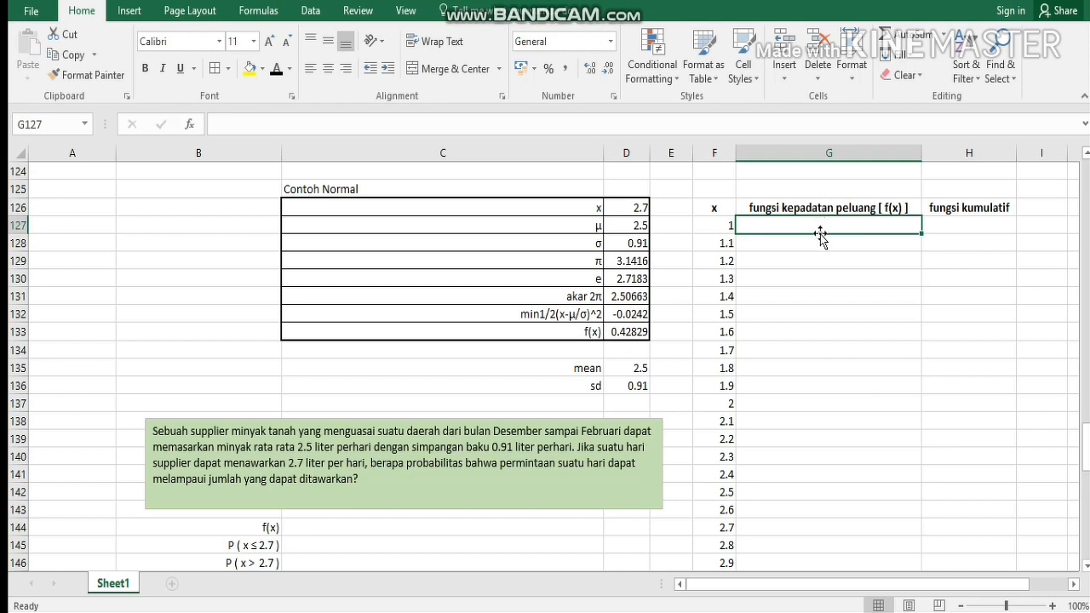
type("=")
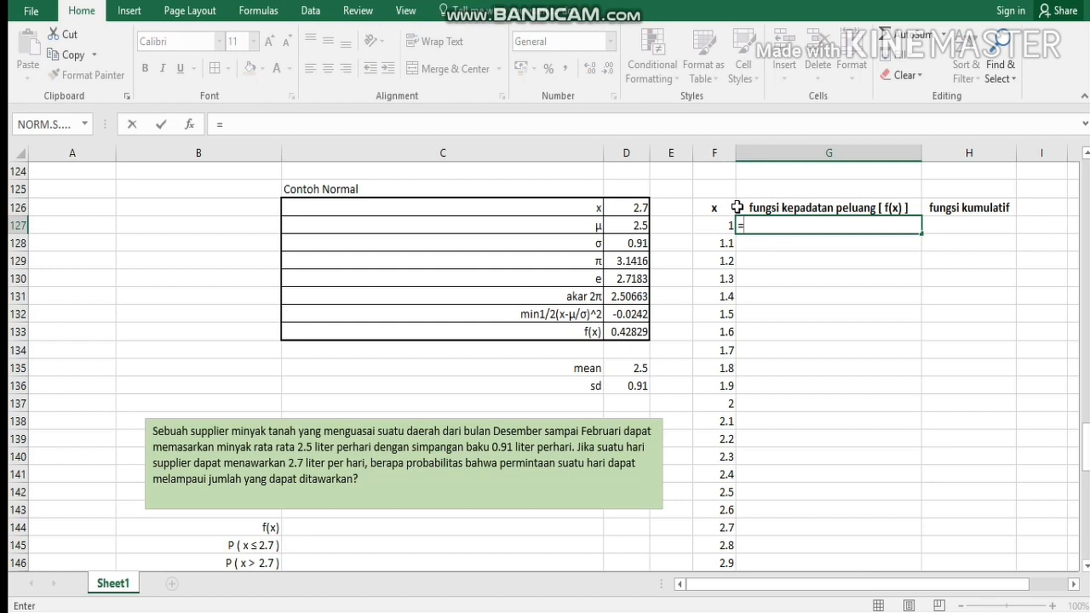
key("BackSpace")
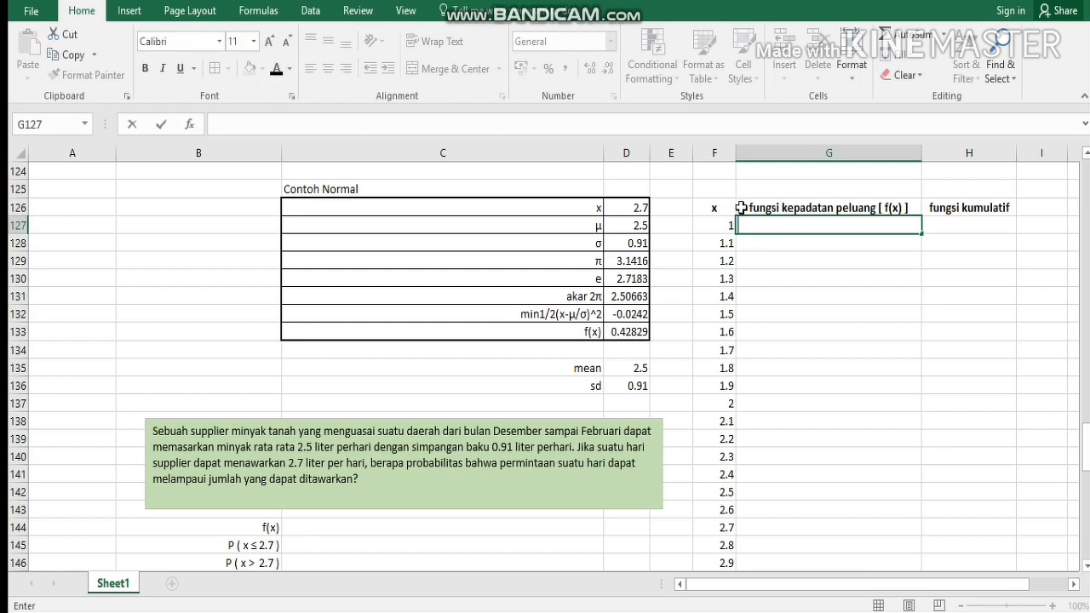
left_click(274, 10)
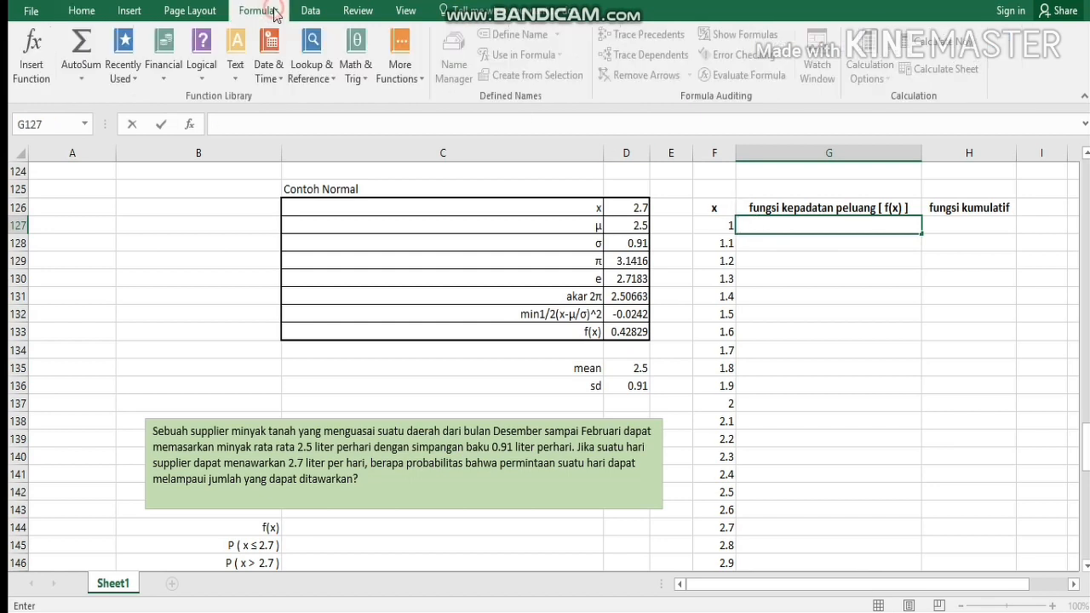
left_click(416, 68)
mouse_move(445, 99)
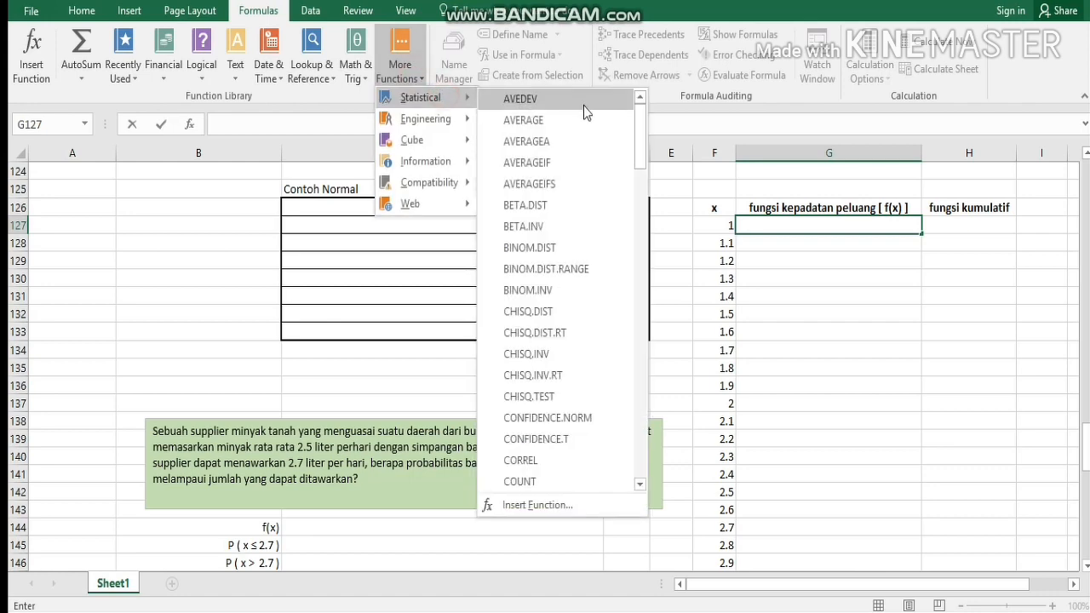
scroll(572, 165, "down", 20)
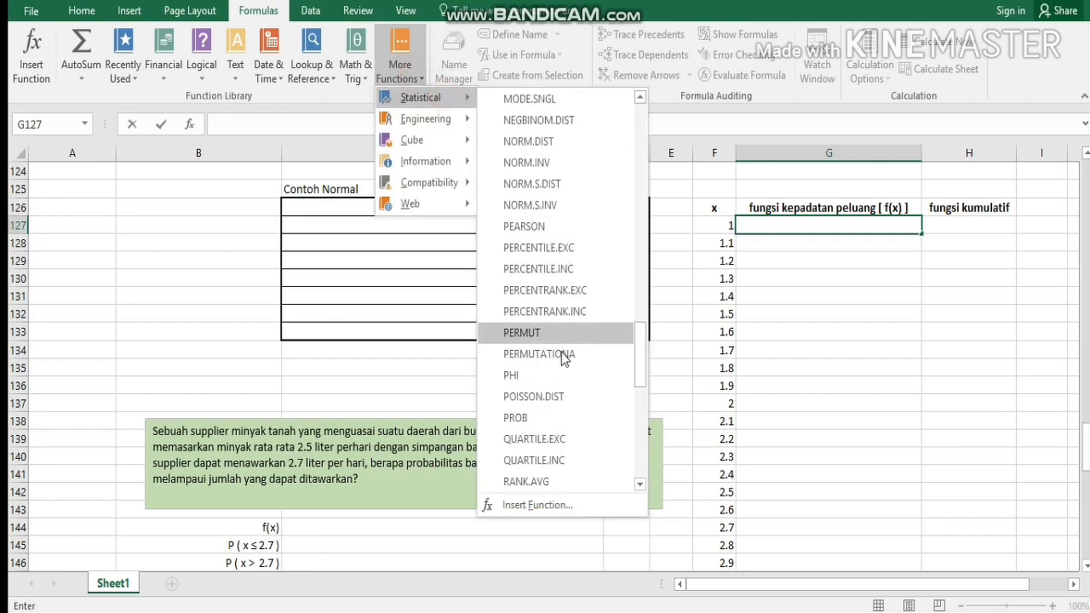
scroll(561, 358, "down", 9)
scroll(557, 341, "up", 3)
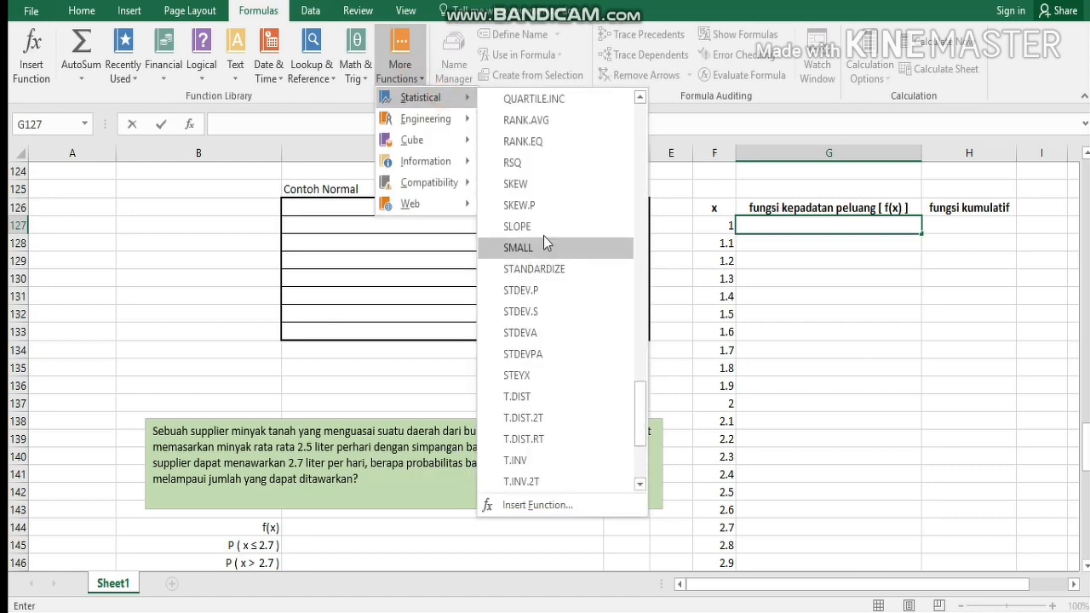
scroll(546, 243, "up", 5)
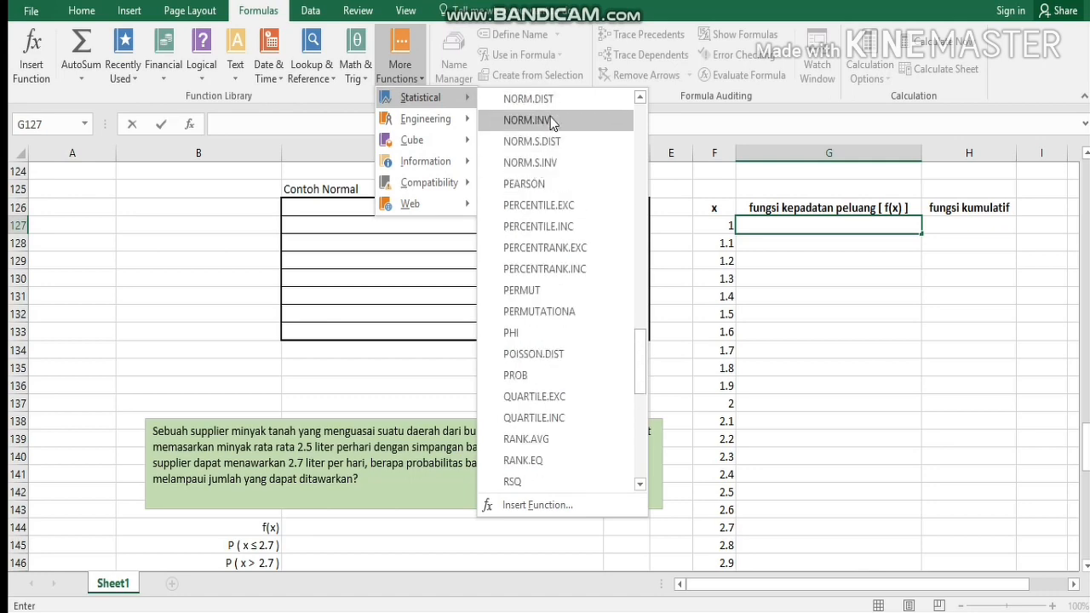
left_click(541, 100)
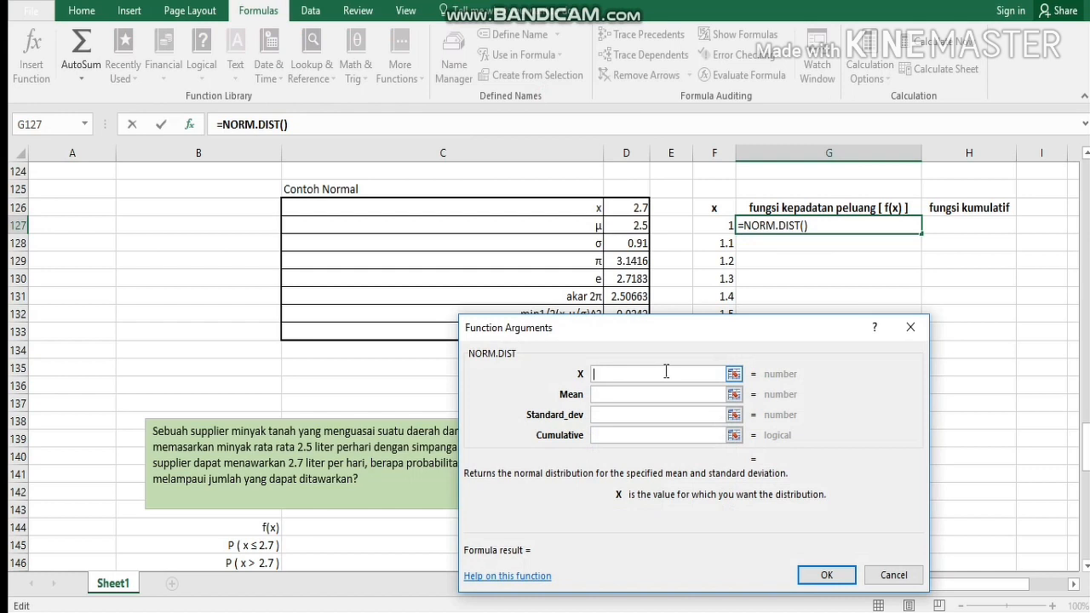
Step: Set the NORM.DIST arguments to X F127, Mean D127, Standard_dev D128 and Cumulative FALSE, and enter the function
left_click(710, 225)
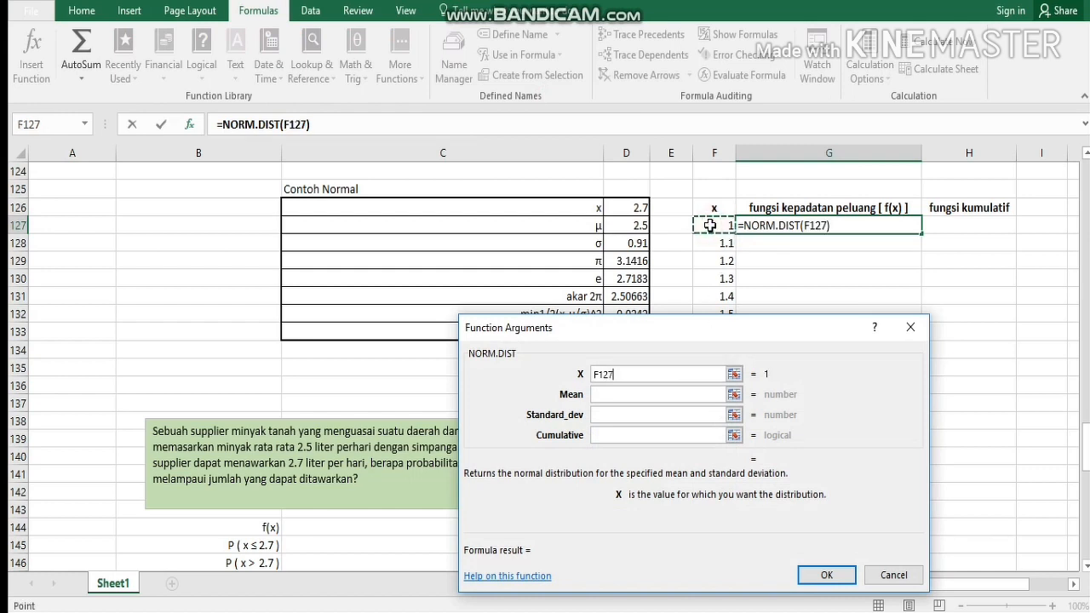
left_click(650, 393)
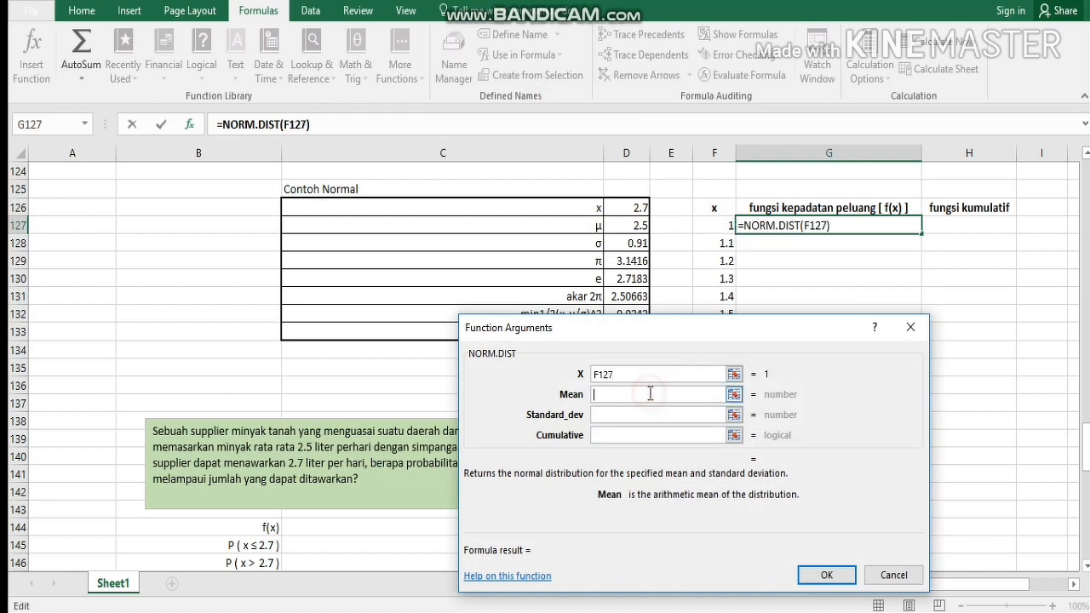
left_click(635, 225)
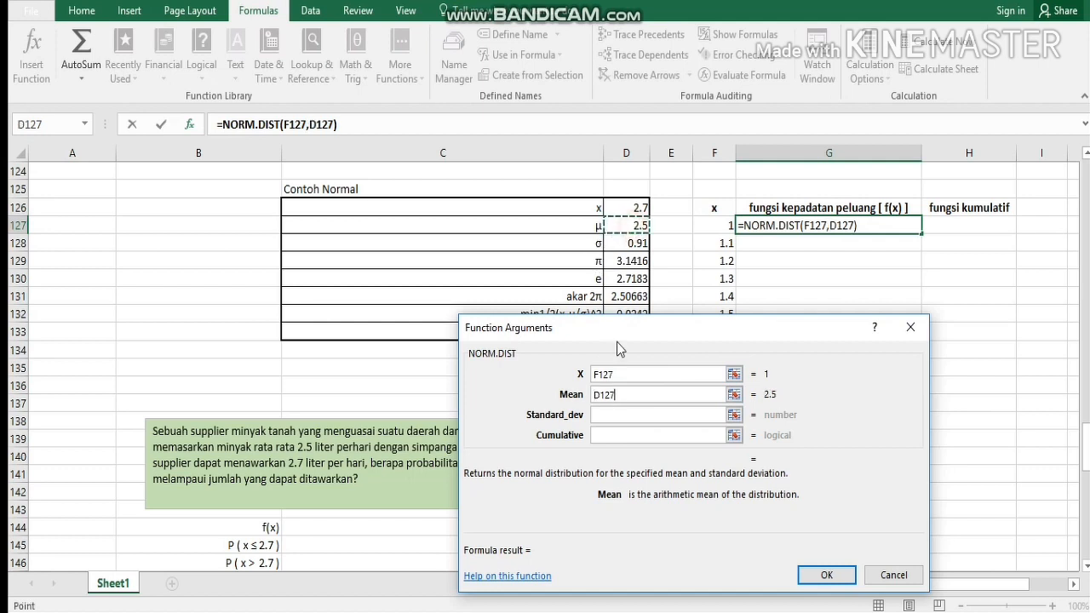
left_click(646, 414)
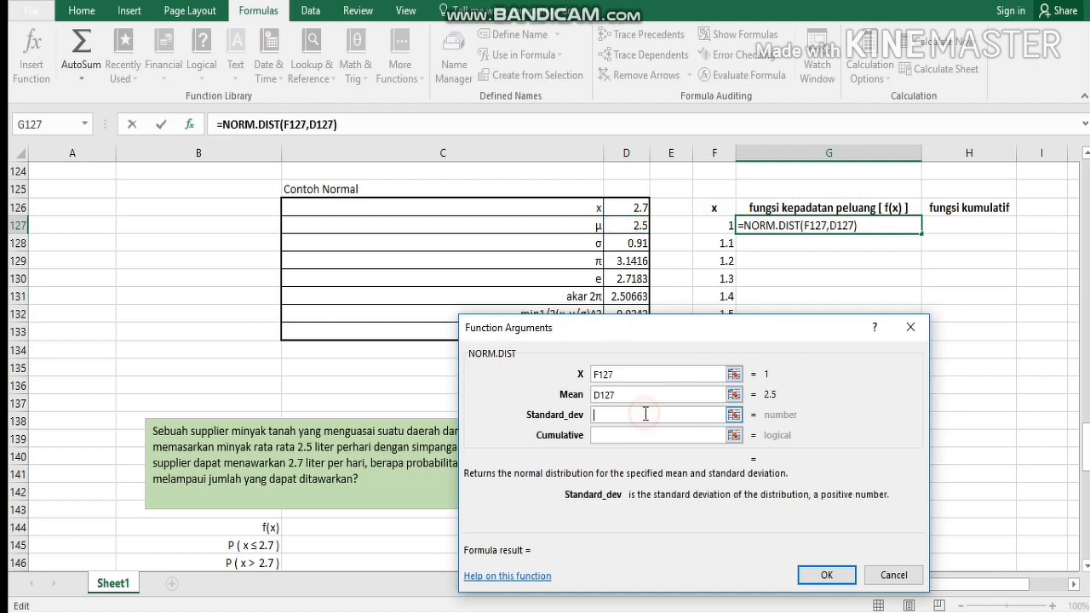
left_click(619, 243)
left_click(632, 435)
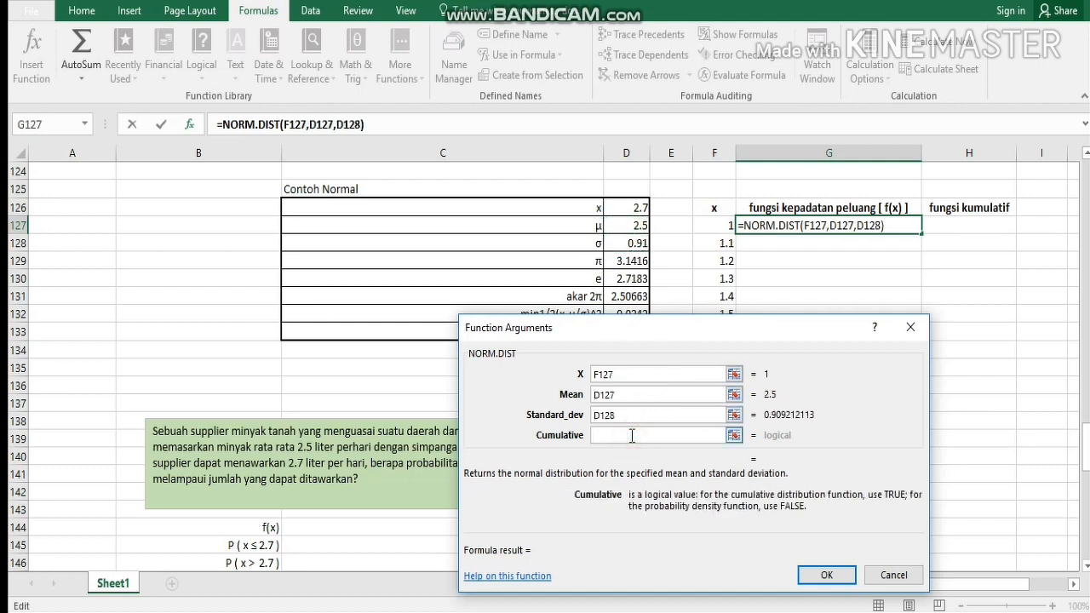
type("FALSE")
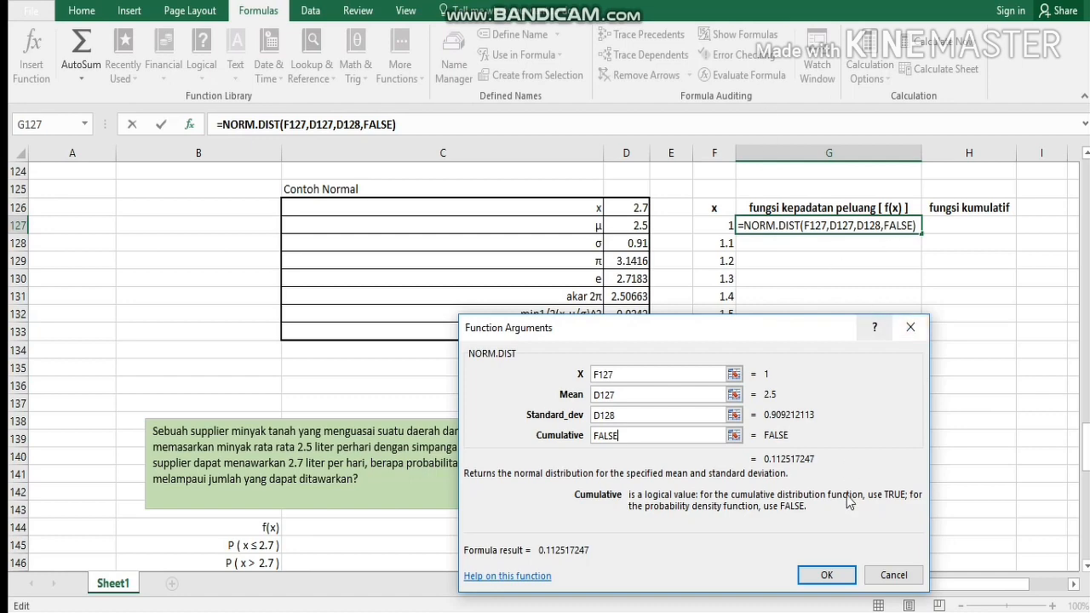
left_click(826, 576)
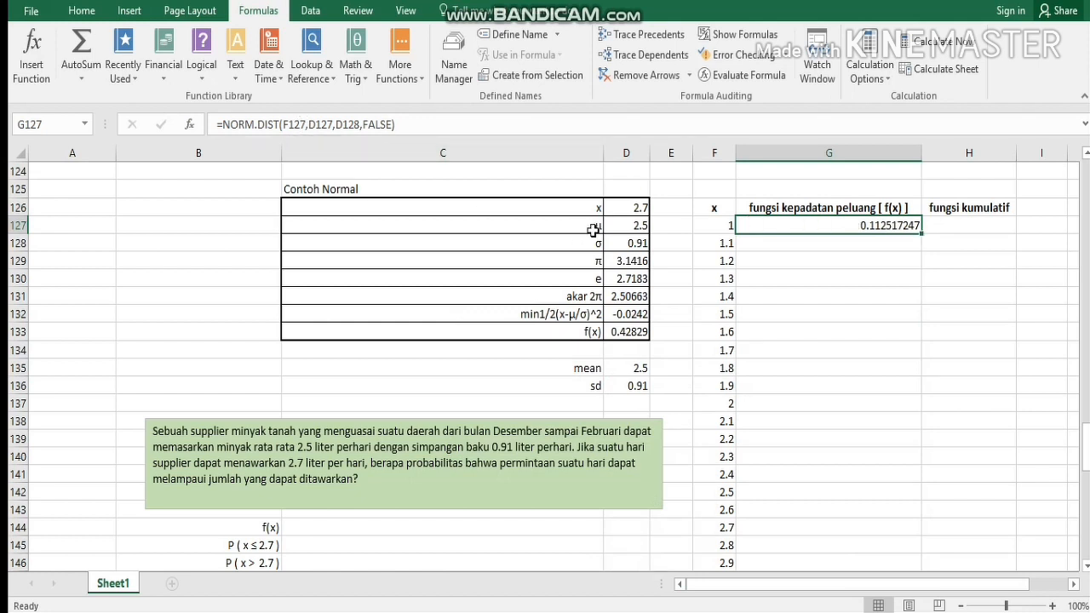
Step: Lock the rows of the mean and standard deviation references in the G127 formula as D$127 and D$128, and enter it
left_click(314, 124)
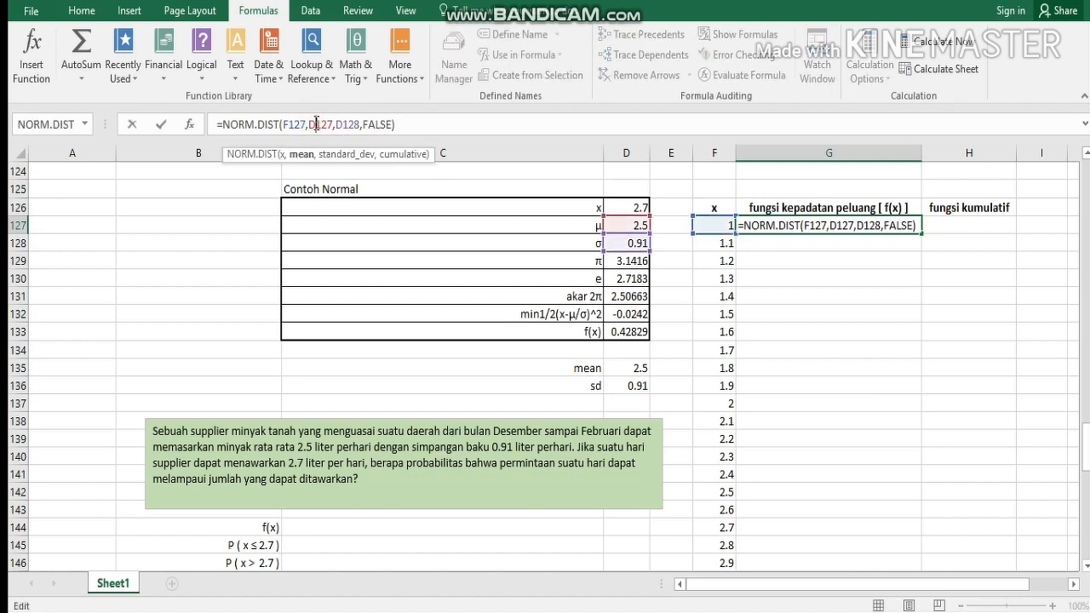
type("$")
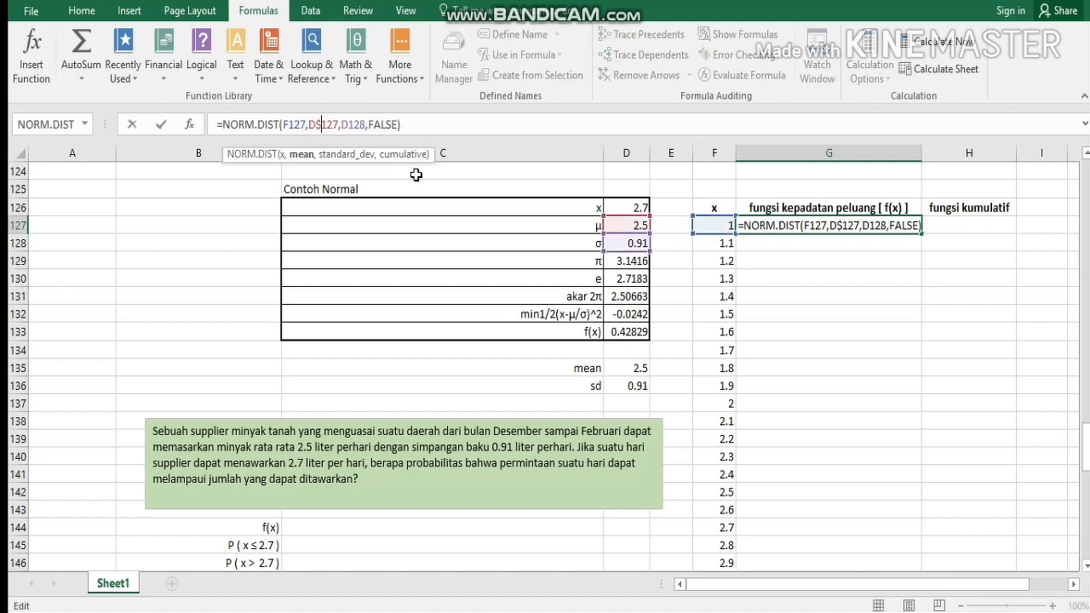
left_click(347, 124)
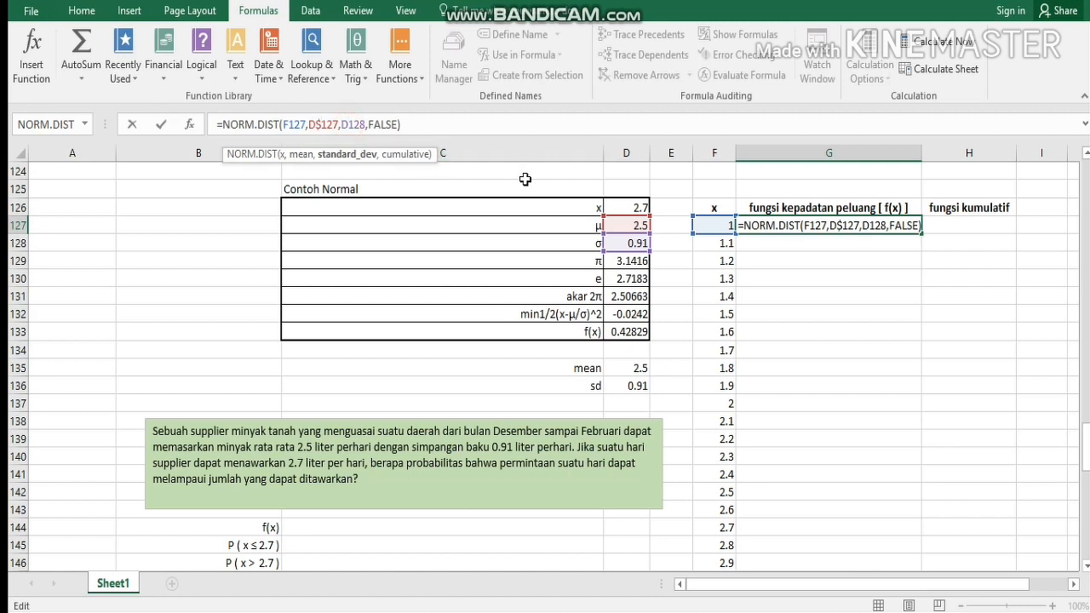
type("$")
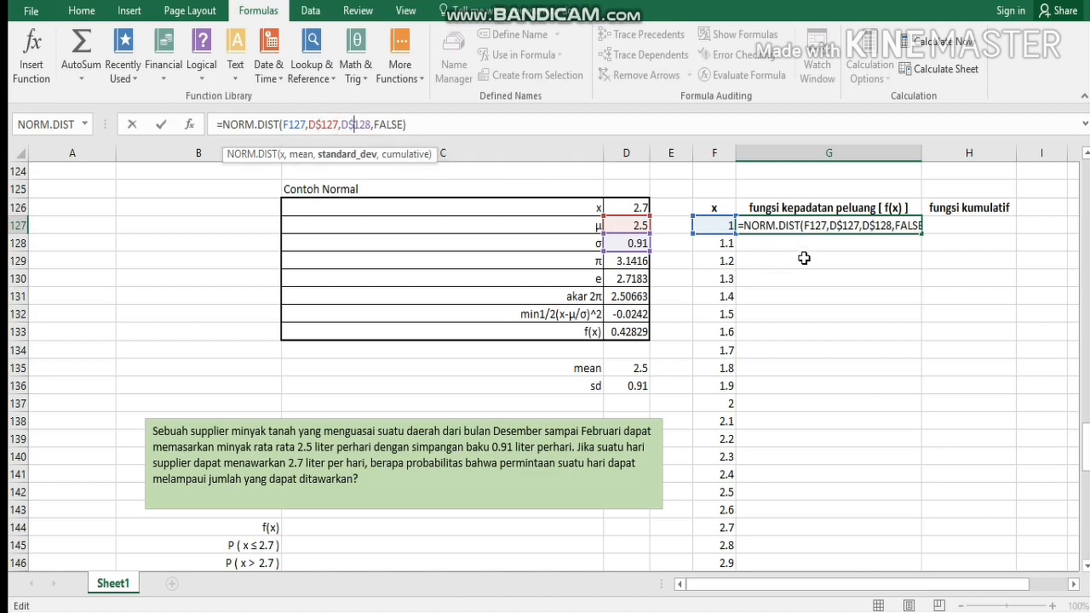
left_click(819, 241)
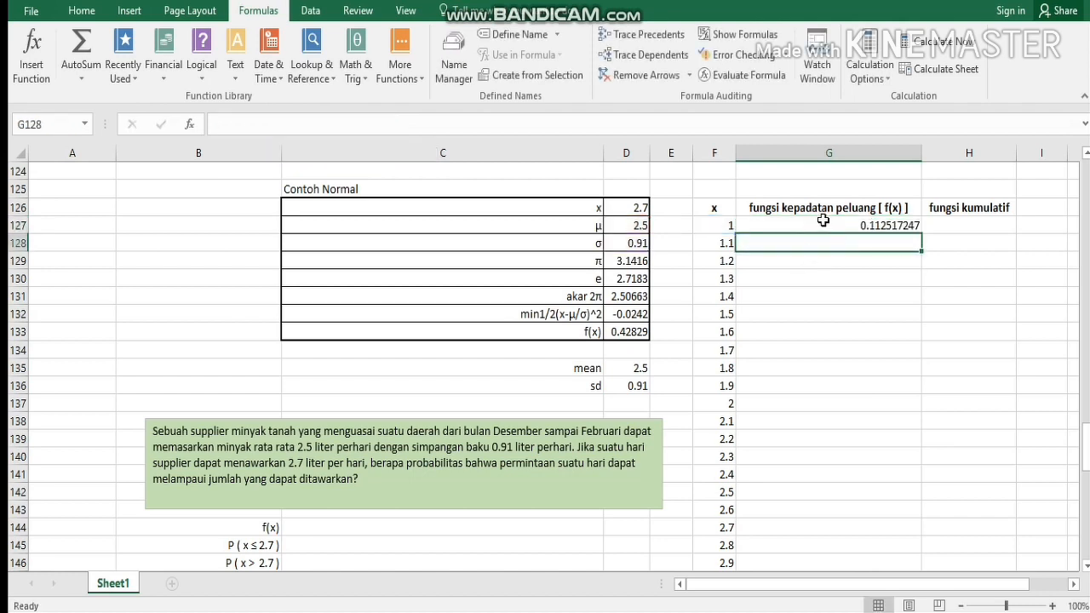
Step: Fill the G127 density formula down the column to G157, covering every x value up to 4
left_click(741, 223)
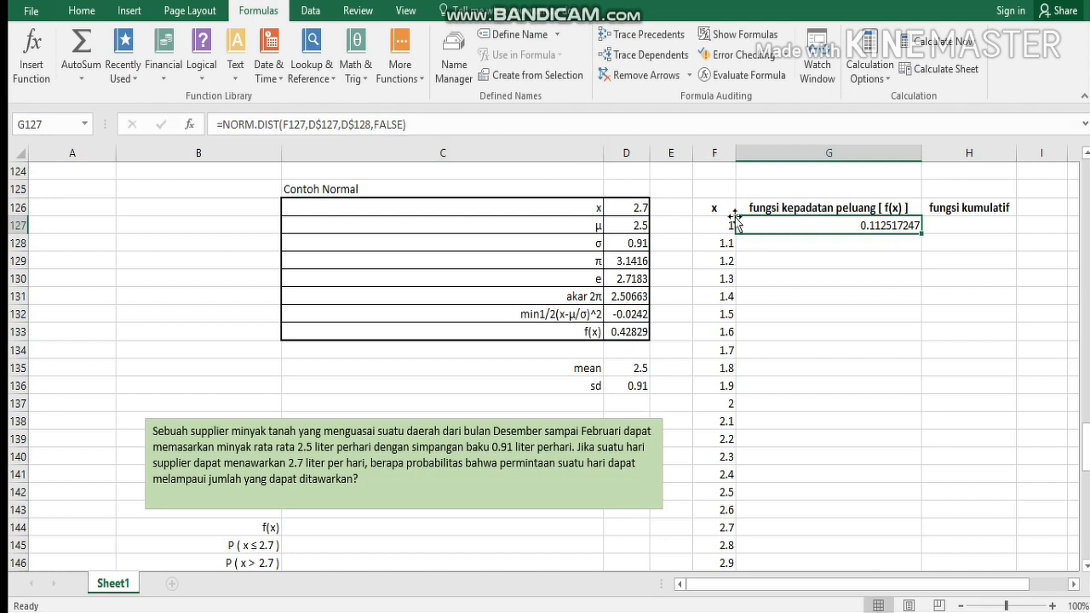
mouse_move(919, 236)
left_mouse_down()
mouse_move(912, 227)
mouse_move(919, 232)
left_mouse_up()
double_click(920, 232)
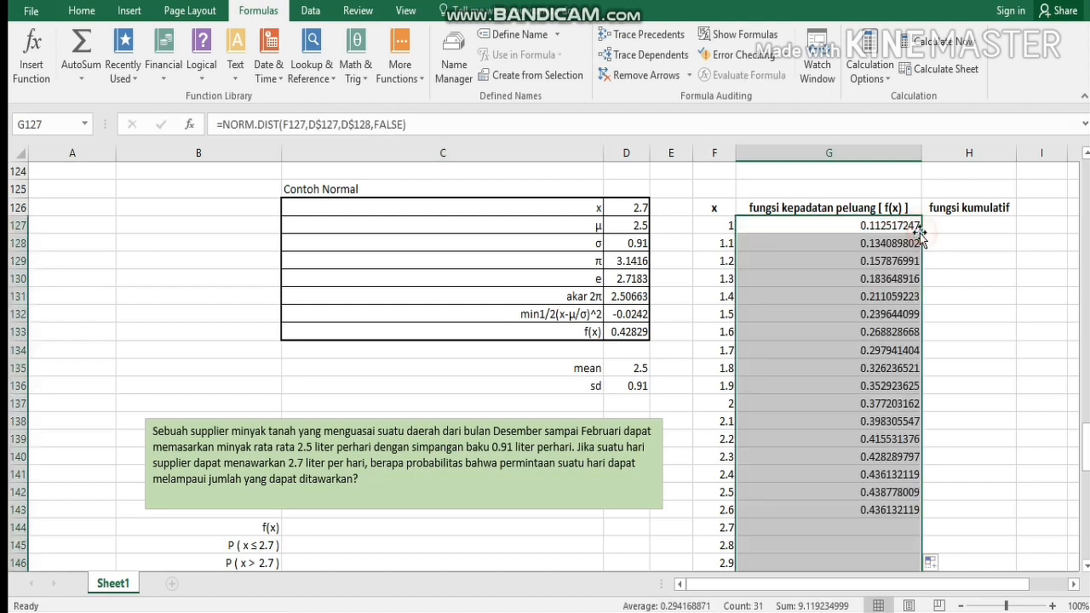
scroll(901, 341, "down", 2)
scroll(897, 341, "up", 2)
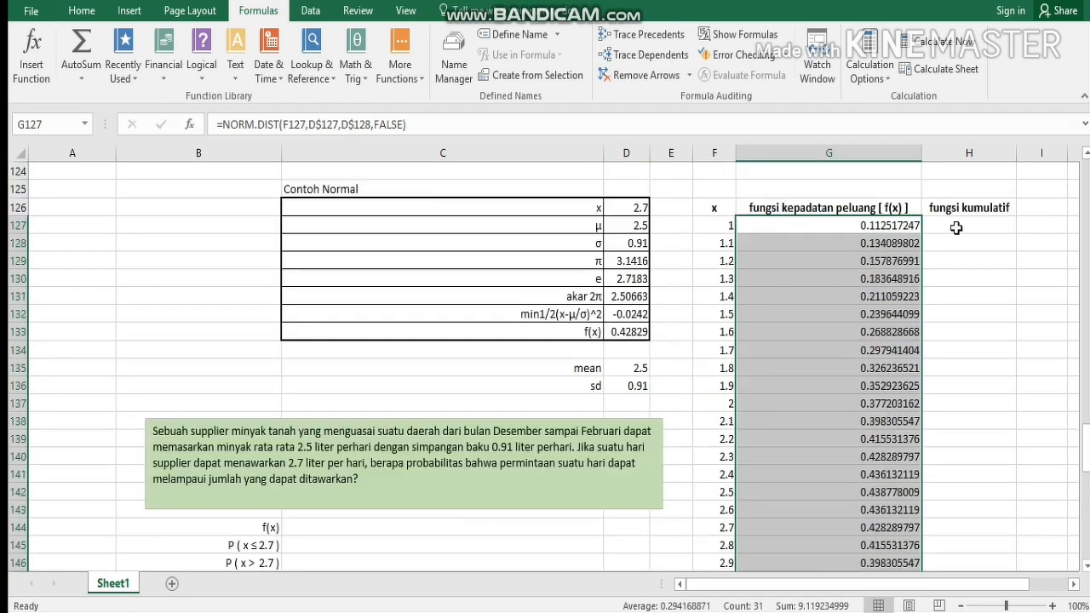
Step: Insert the statistical function NORM.DIST in H127, the cumulative cell for x = 1
left_click(963, 223)
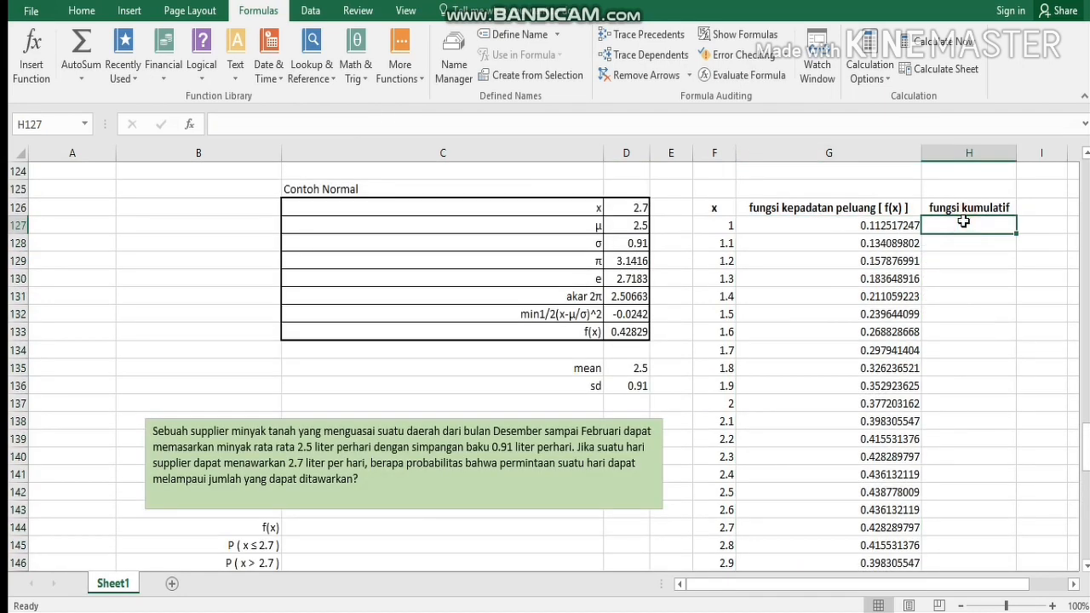
left_click(399, 64)
mouse_move(424, 100)
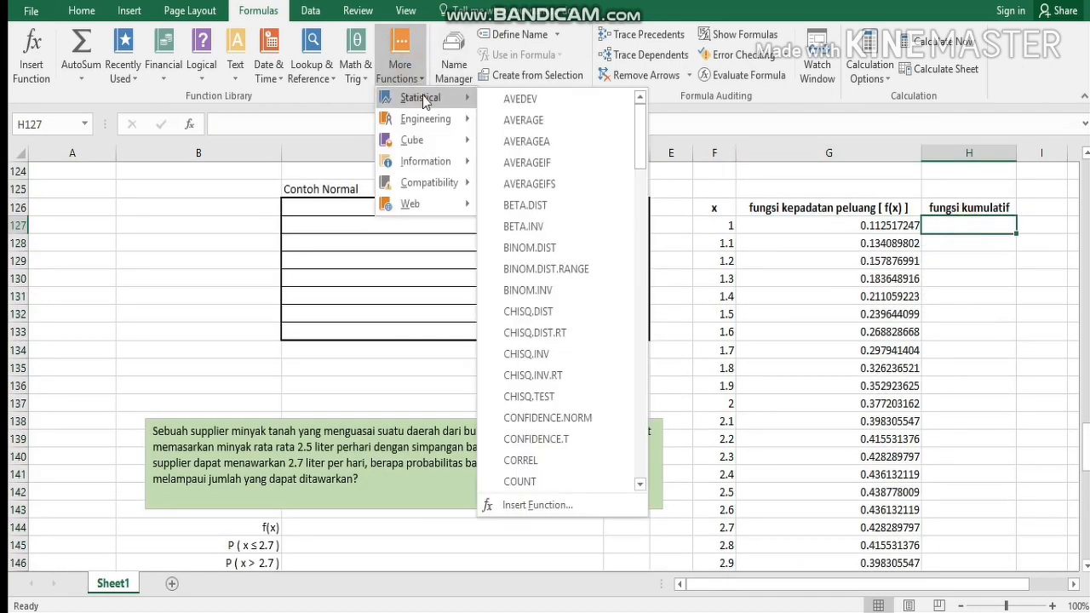
scroll(560, 191, "down", 15)
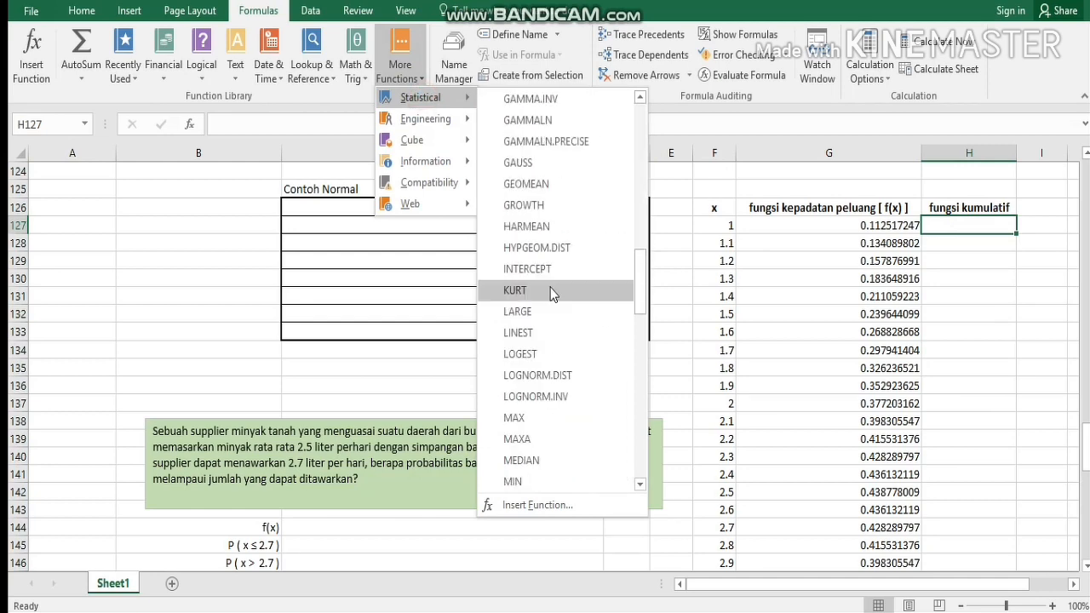
scroll(551, 293, "down", 4)
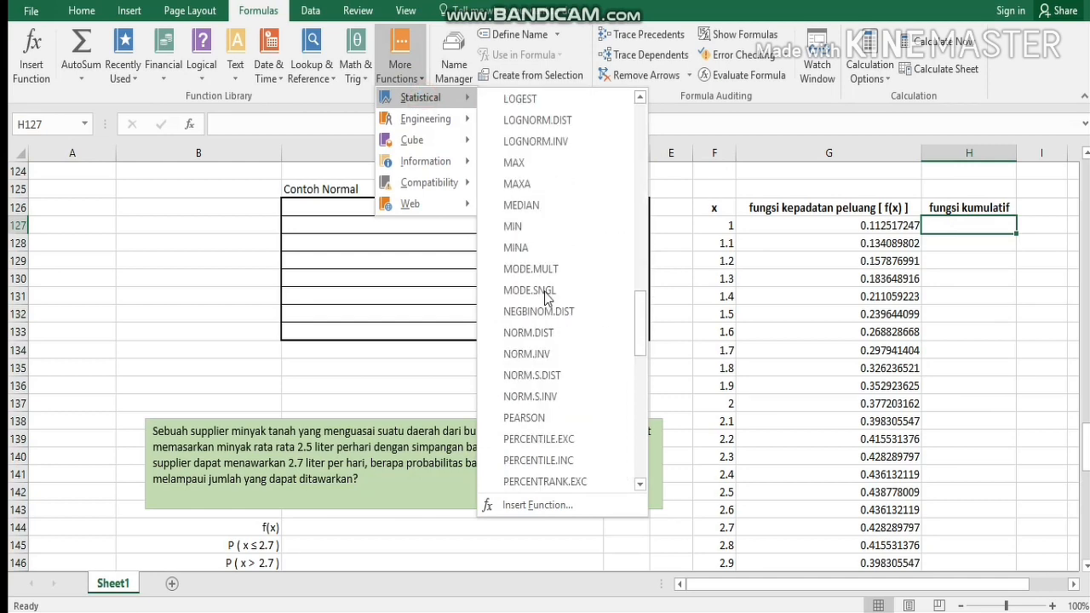
left_click(552, 334)
Step: Set the NORM.DIST arguments to X F127, Mean D127, Standard_dev D128 and Cumulative TRUE, and enter the function
left_click(725, 228)
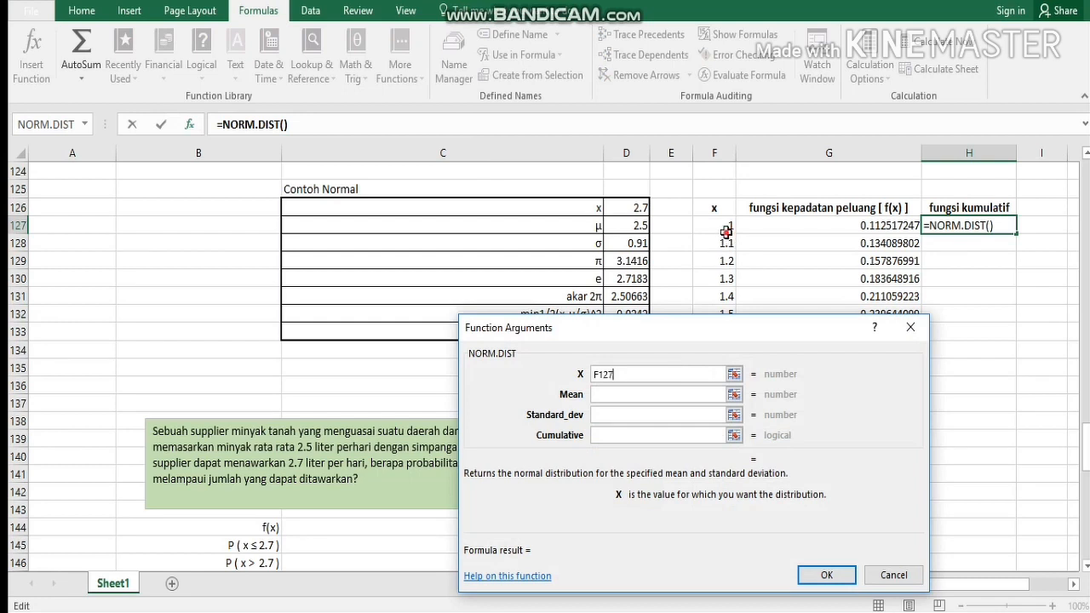
left_click(654, 394)
left_click(630, 226)
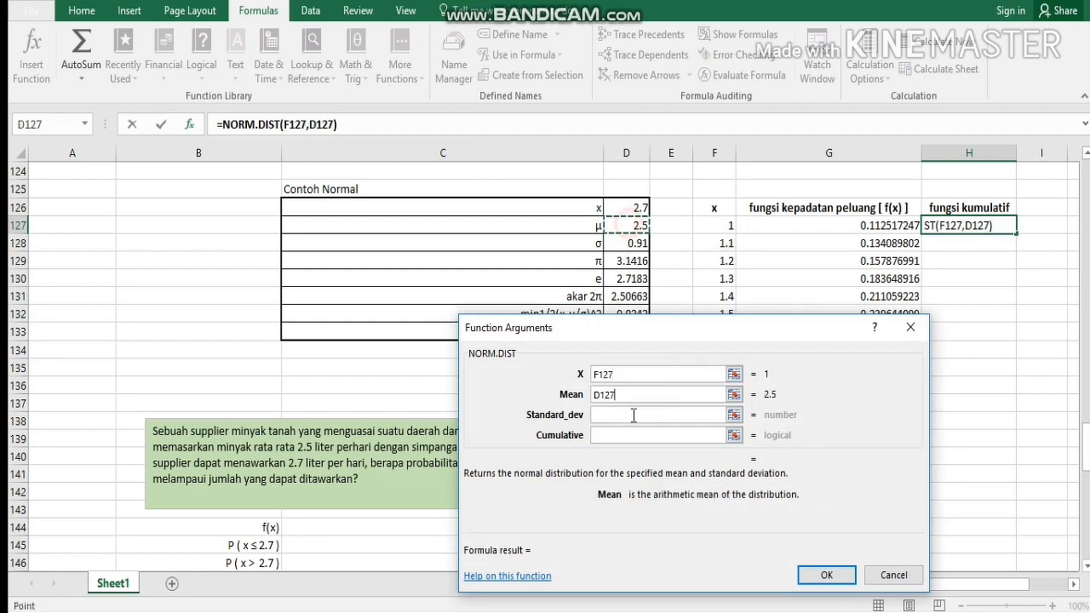
left_click(633, 414)
left_click(630, 261)
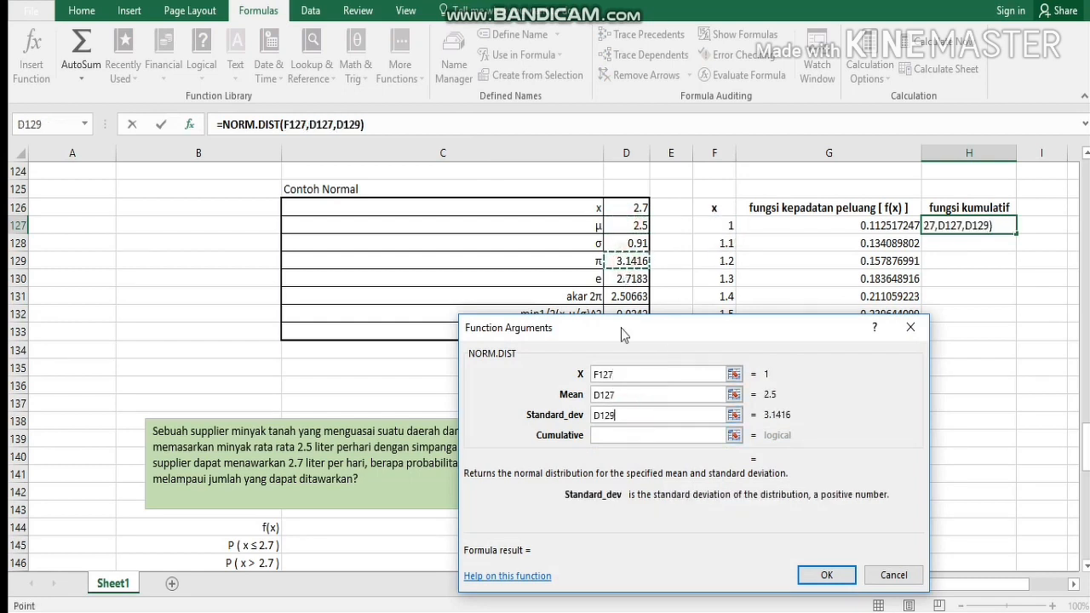
left_click(631, 245)
left_click(631, 435)
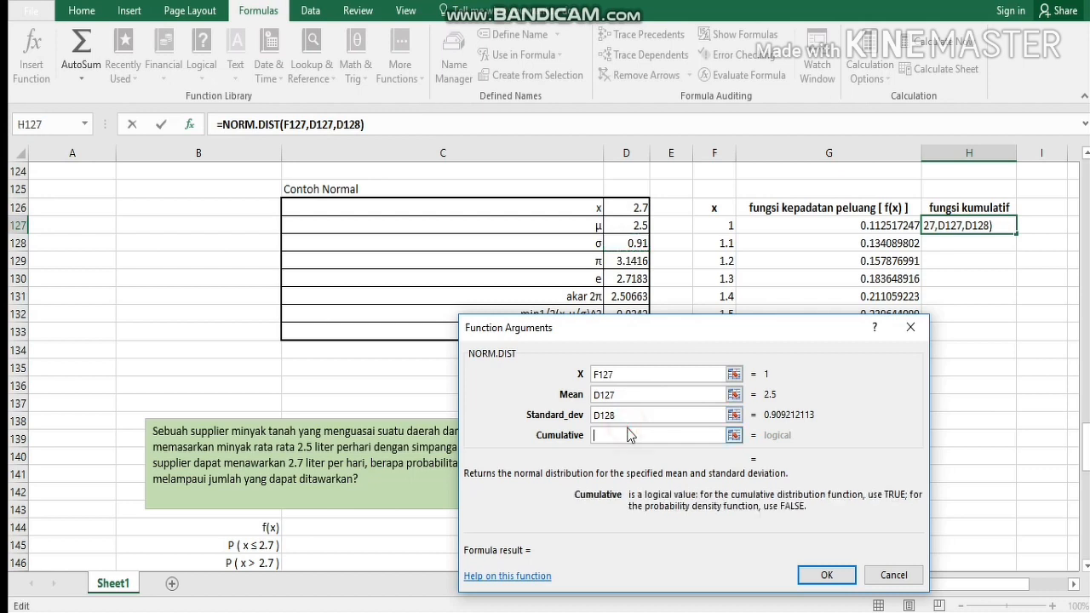
type("TRUE")
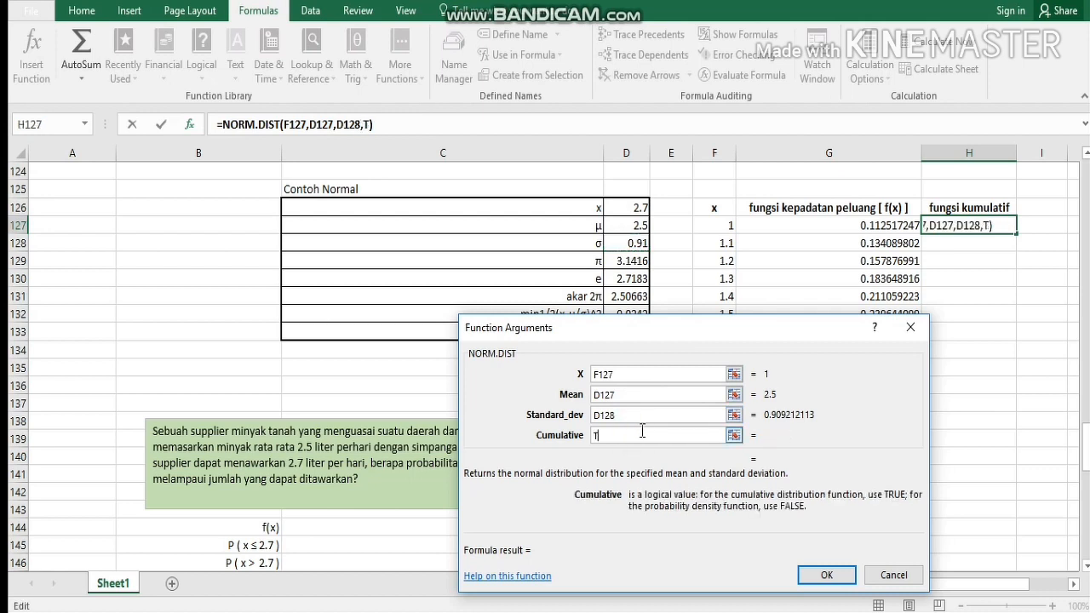
left_click(826, 575)
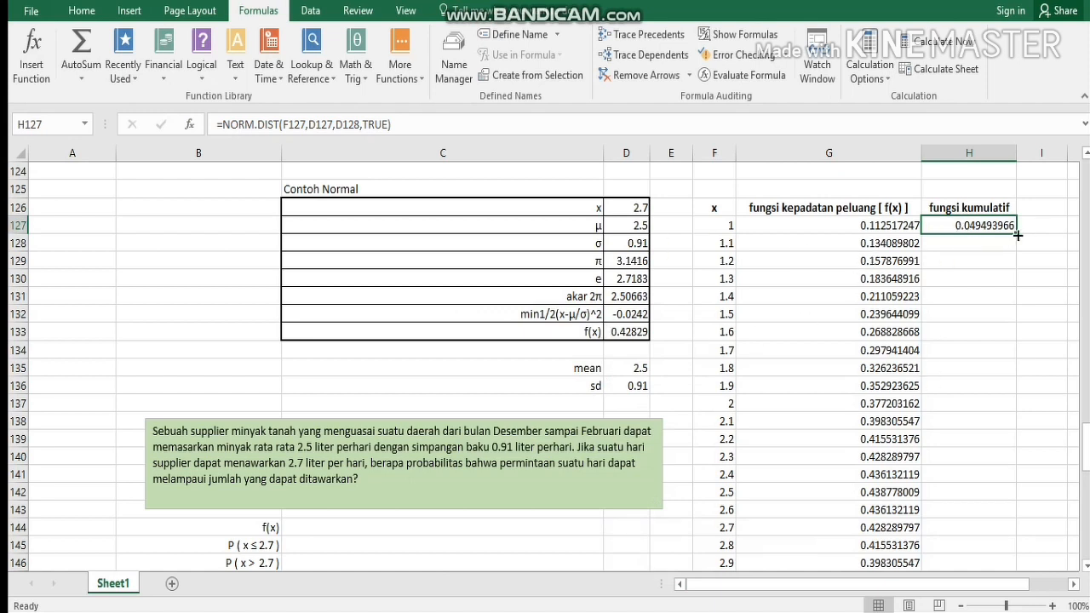
Step: Lock the rows of the mean and standard deviation references in the H127 formula as D$127 and D$128, and enter it
left_click(319, 124)
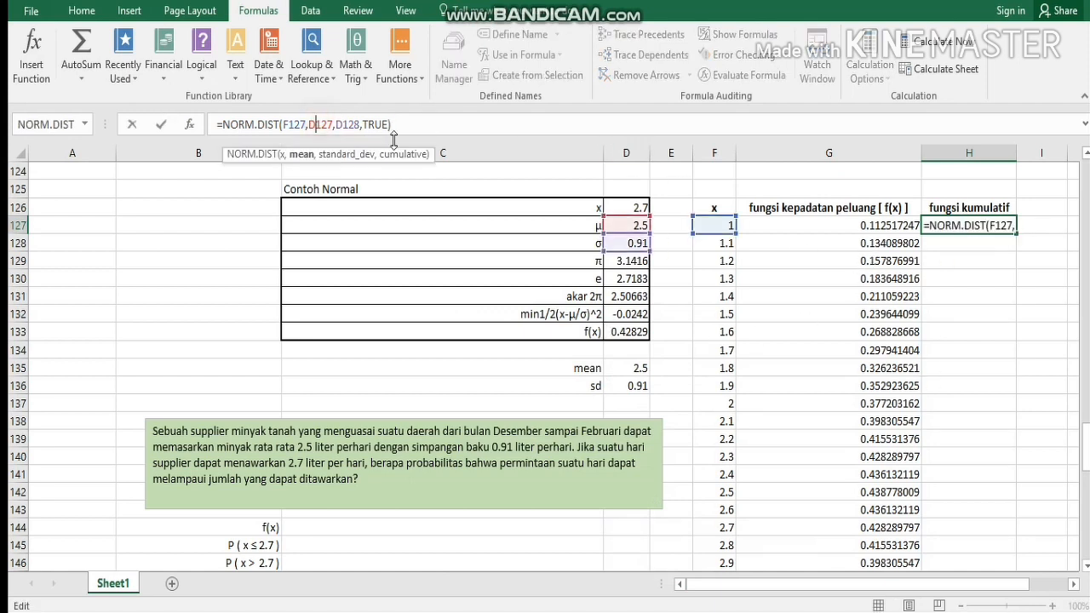
type("$")
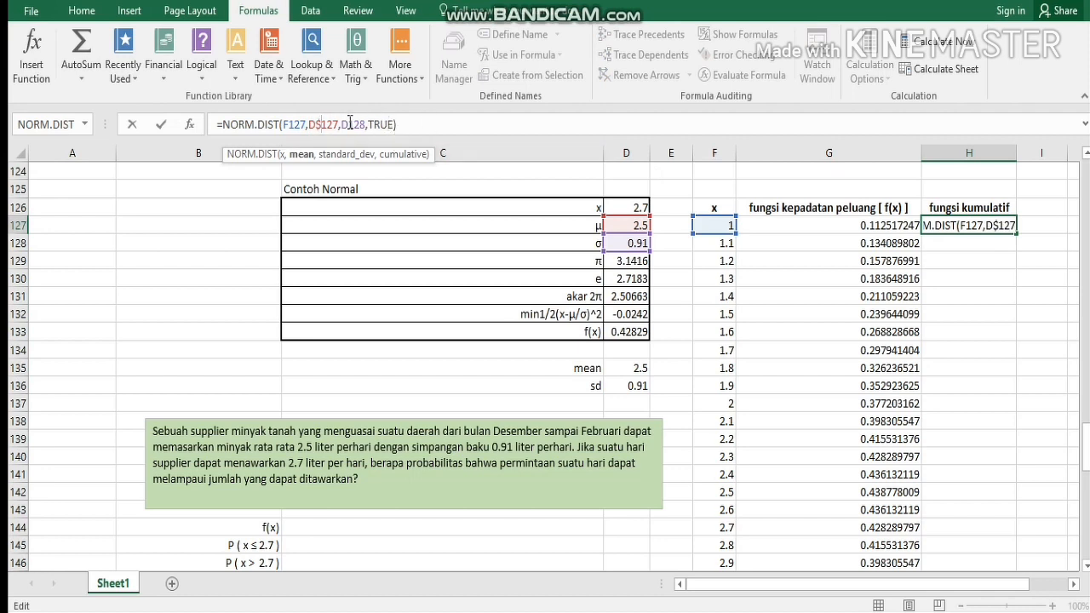
left_click(348, 125)
type("$")
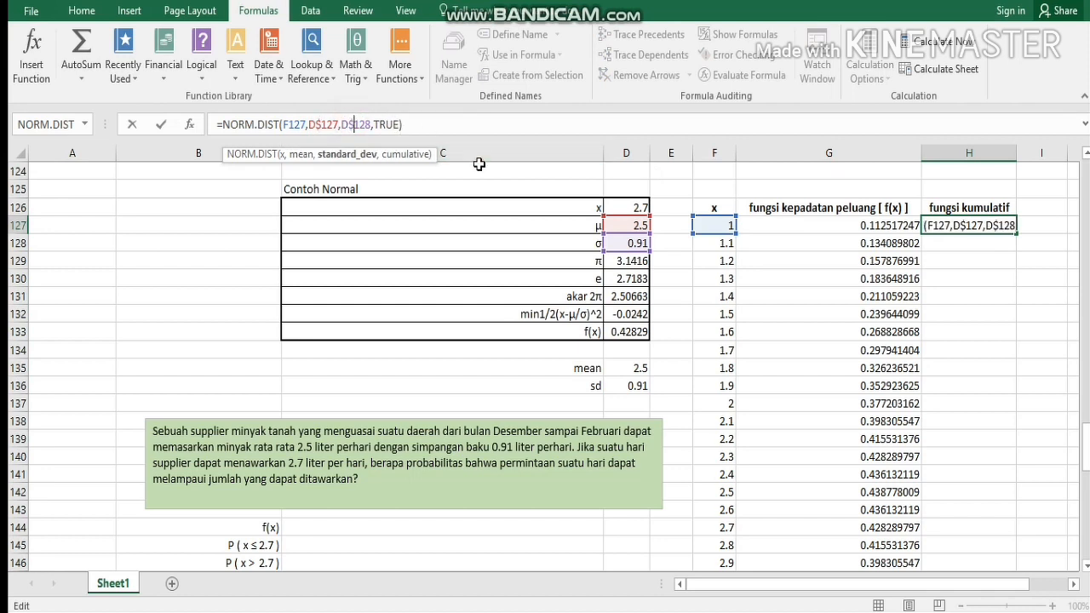
key("Return")
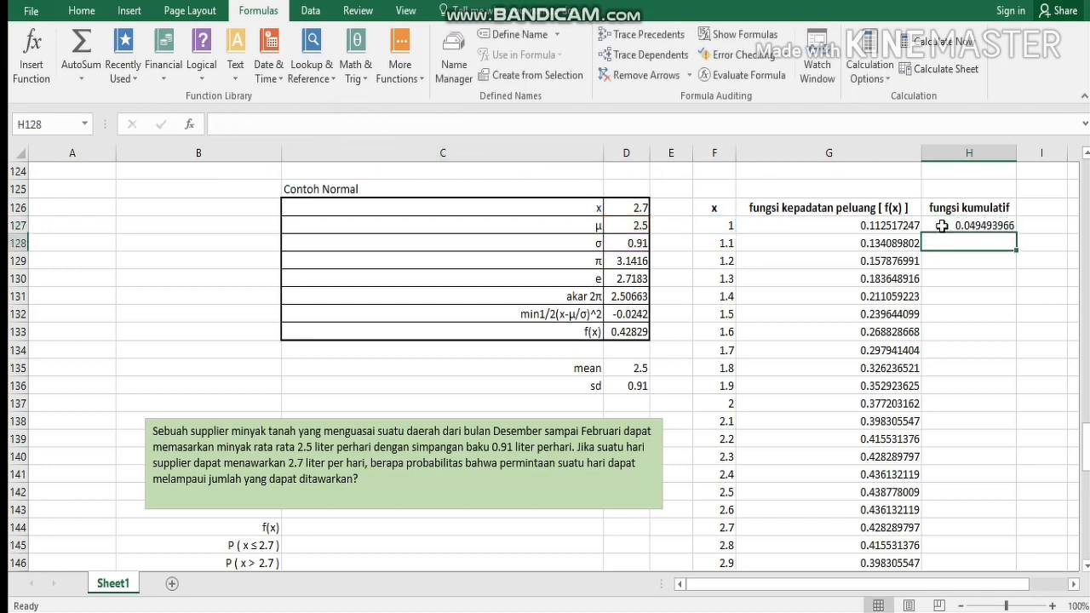
Step: Fill the H127 cumulative formula down the column to H157
left_click(943, 225)
double_click(1015, 232)
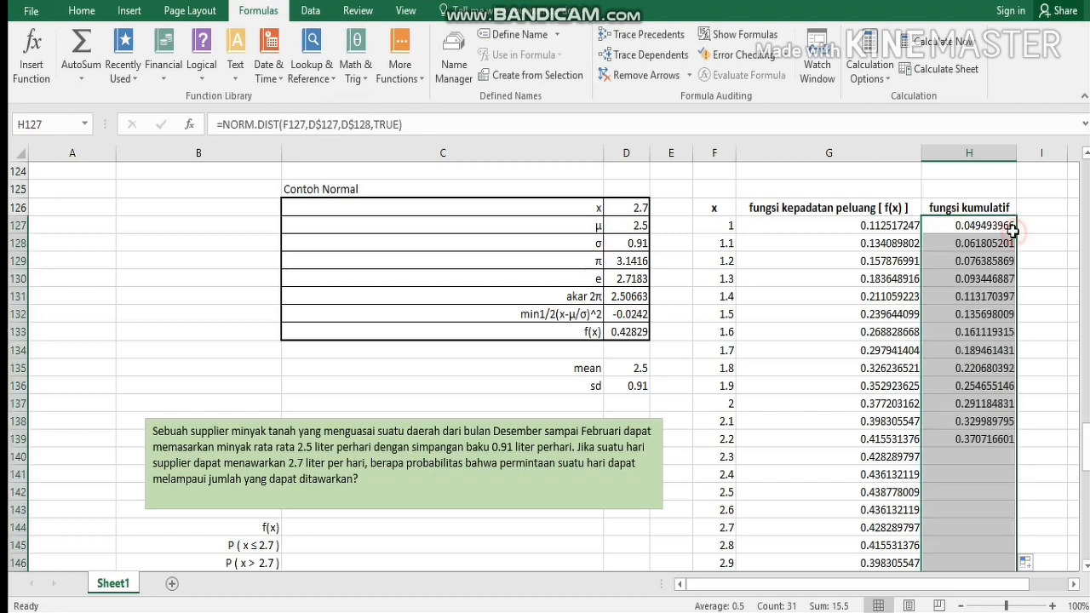
scroll(917, 367, "down", 5)
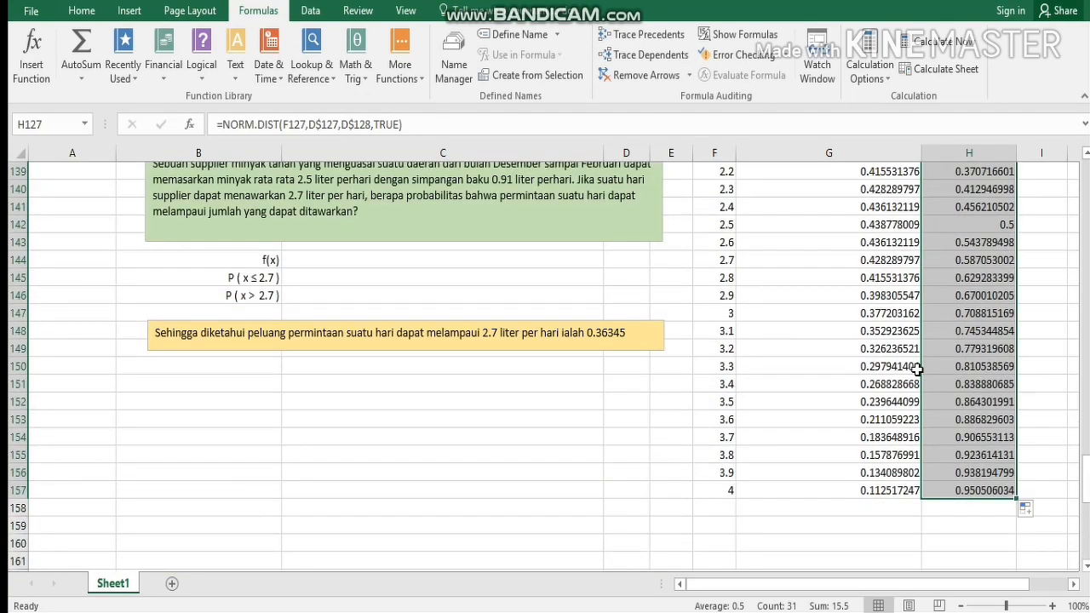
scroll(885, 400, "up", 5)
Step: Compare the manually calculated f(x) in D133 with the density listed for x = 2.7 in the table
left_click(231, 308)
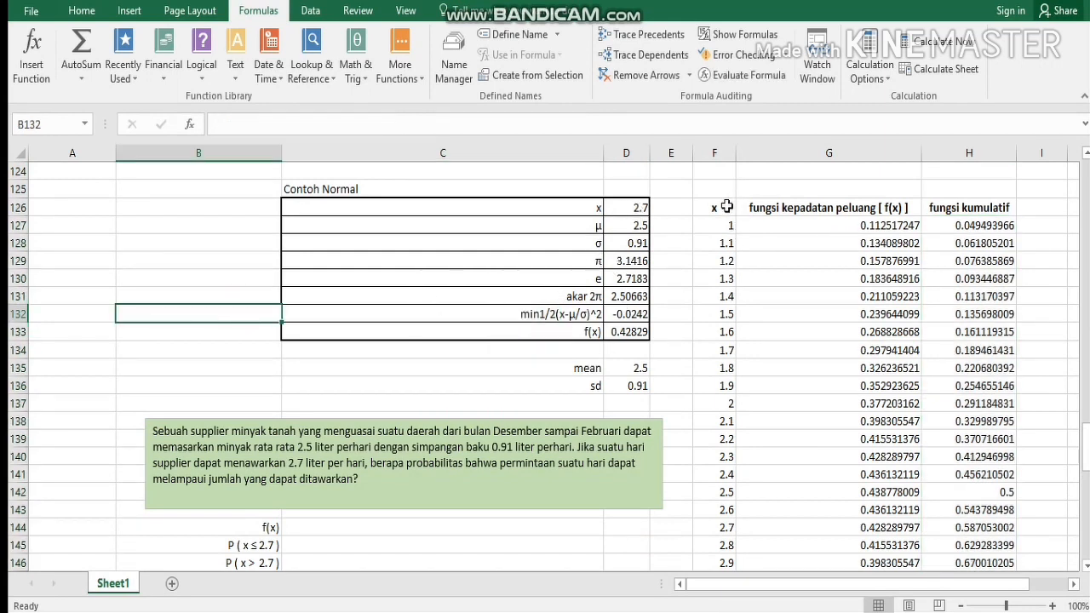
left_click(628, 331)
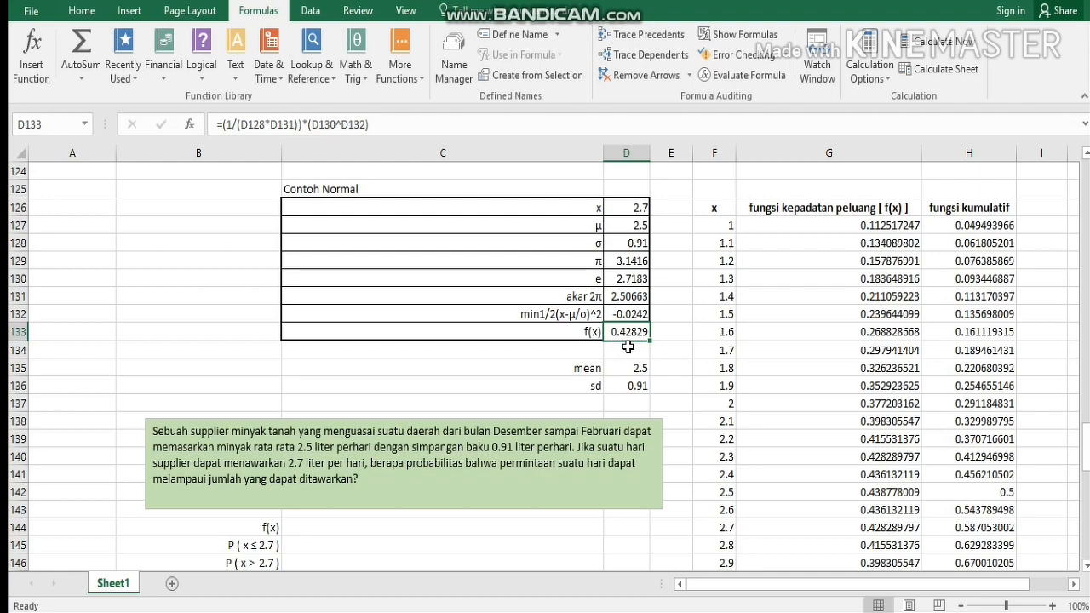
scroll(715, 354, "down", 5)
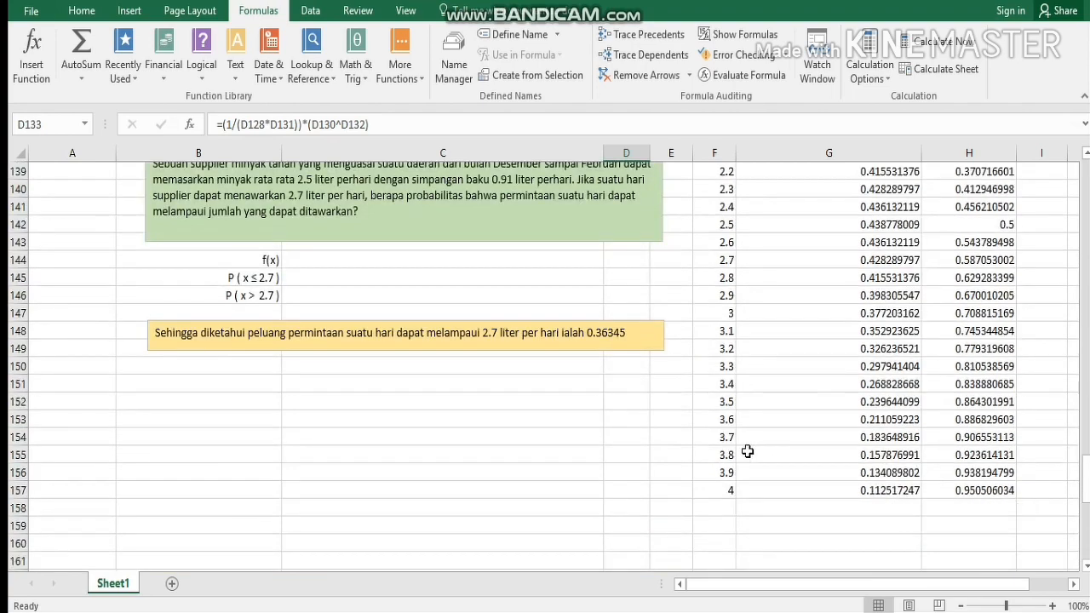
scroll(748, 452, "up", 2)
scroll(744, 363, "up", 2)
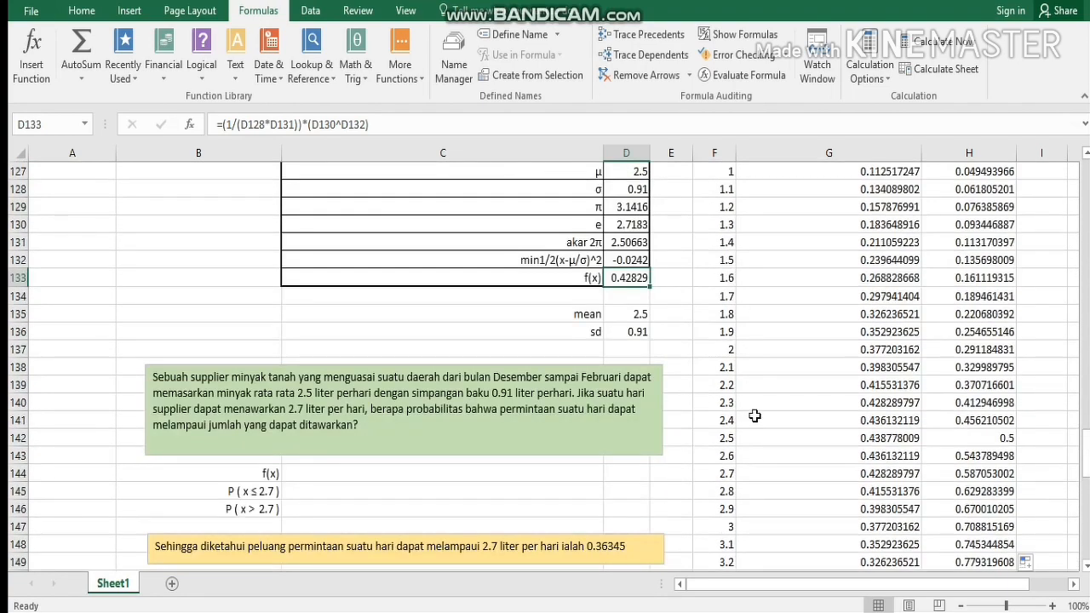
scroll(754, 416, "down", 2)
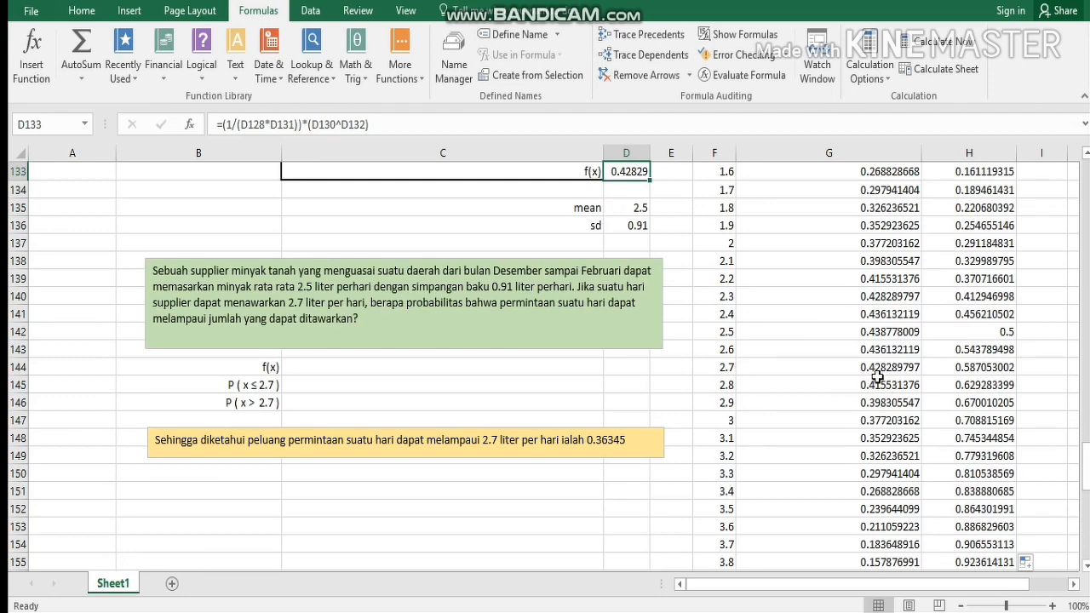
scroll(797, 326, "up", 3)
scroll(657, 366, "down", 1)
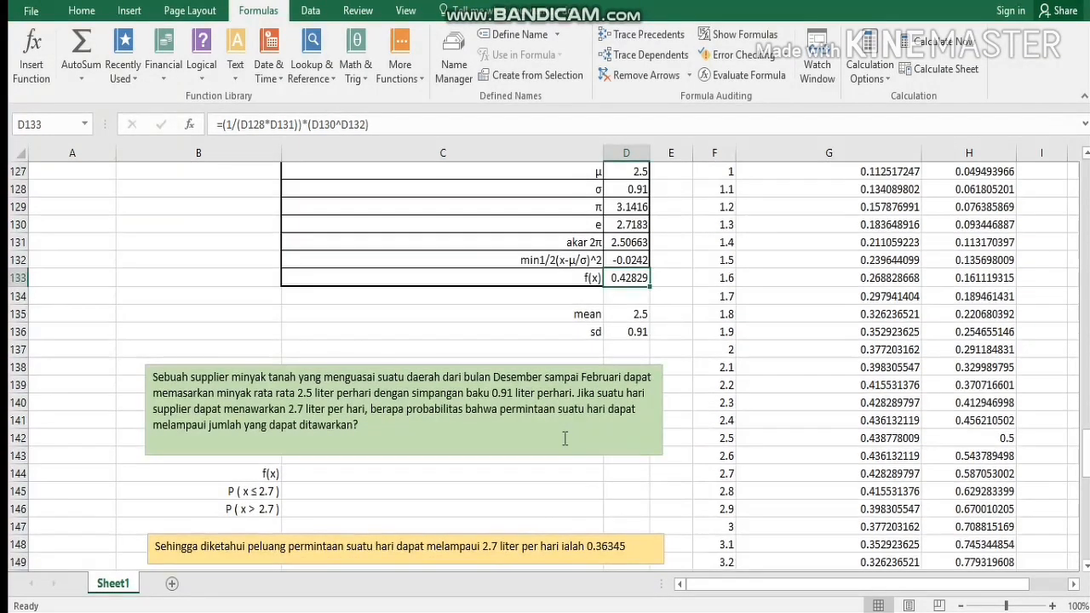
Step: Enter the formula =D133 in C144 as the f(x) answer below the problem text
left_click(359, 474)
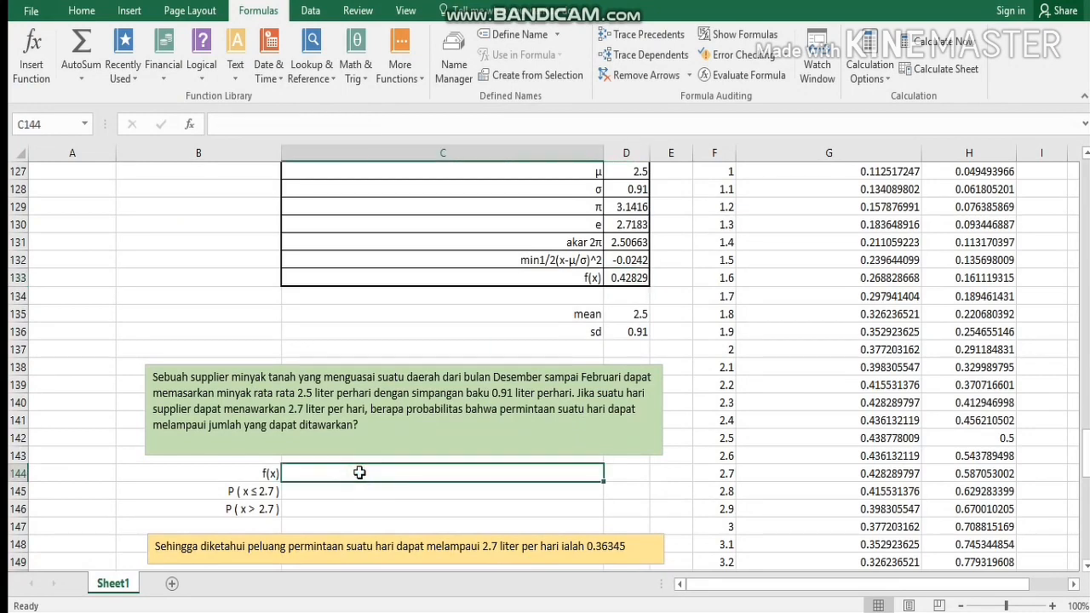
scroll(451, 469, "down", 1)
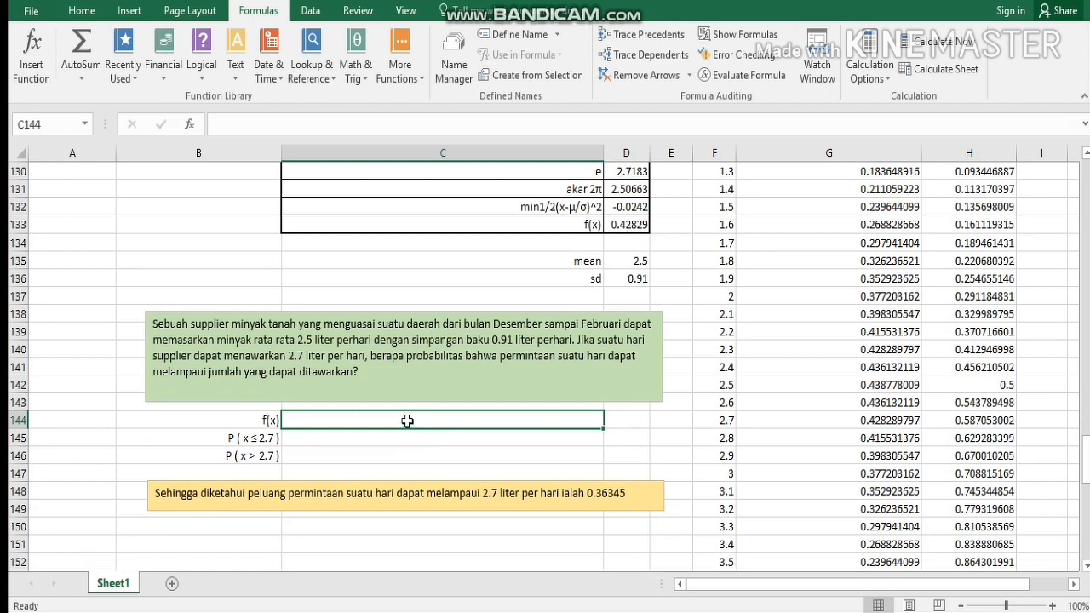
double_click(449, 414)
type("=")
left_click(634, 225)
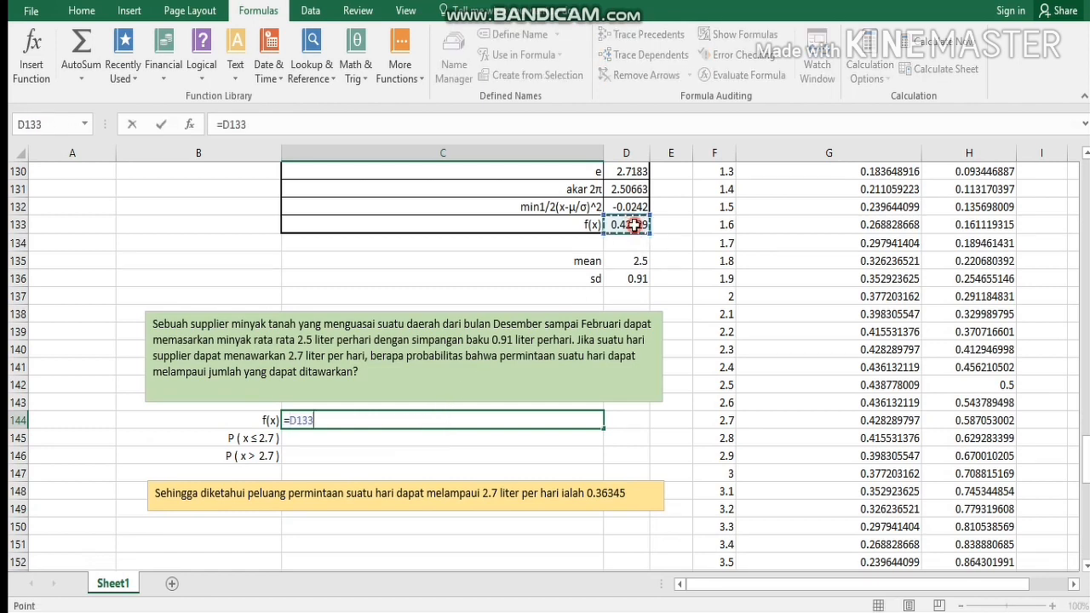
key("Return")
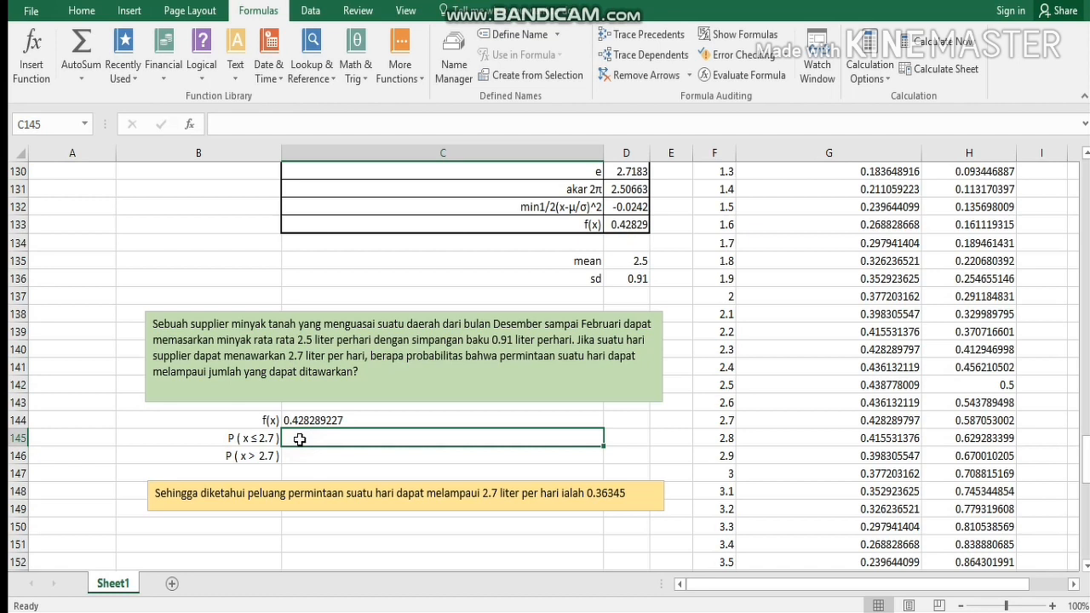
Step: Enter =NORM.DIST(D126,D127,D128,TRUE) in C145 as the P(x ≤ 2.7) answer
type("=norm")
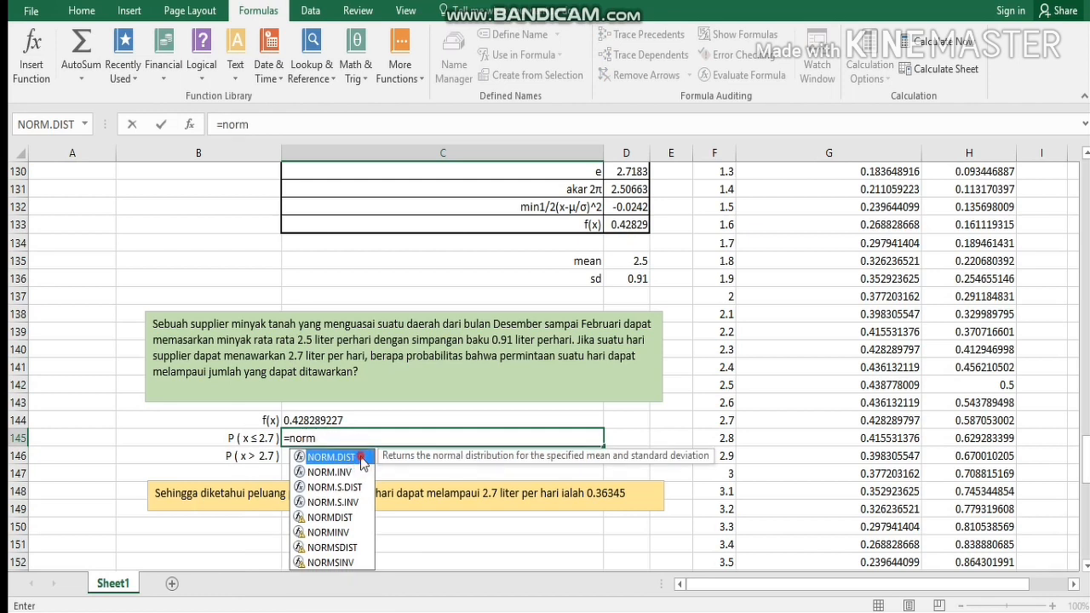
double_click(361, 461)
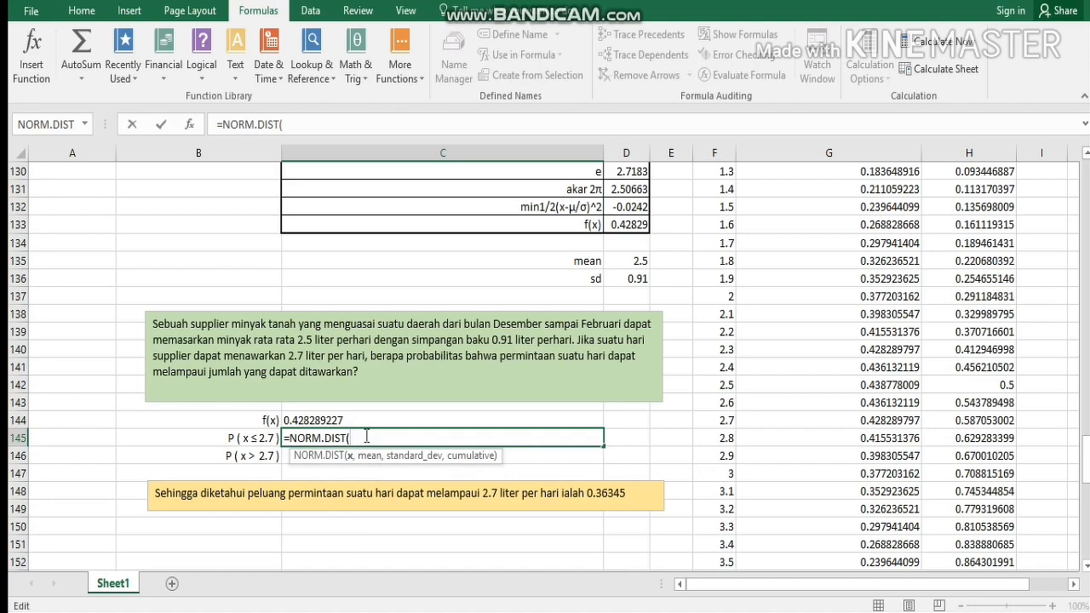
scroll(366, 437, "up", 3)
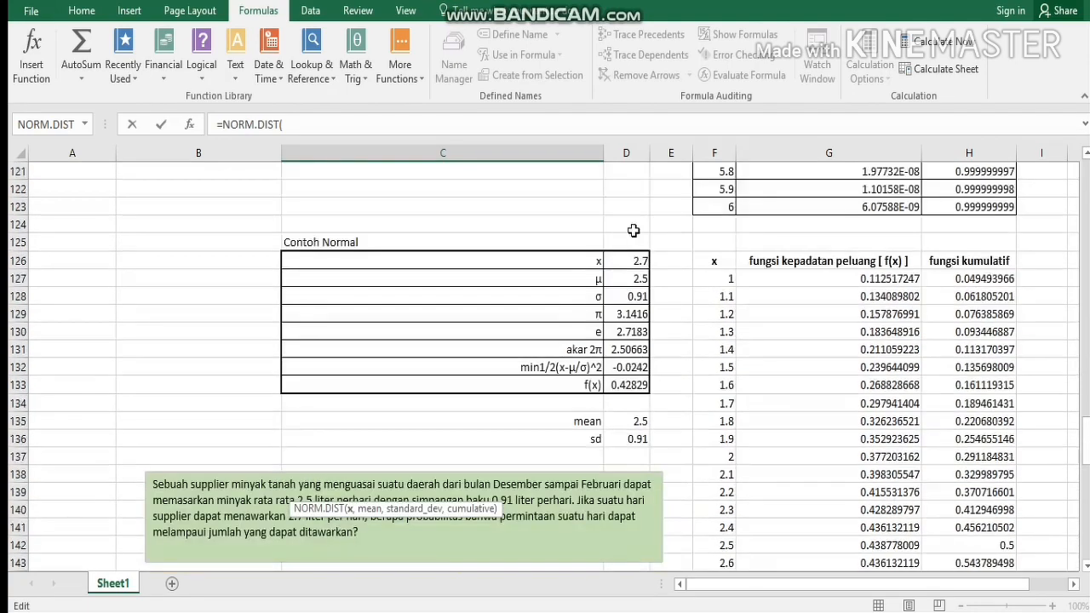
left_click(637, 260)
scroll(637, 260, "down", 3)
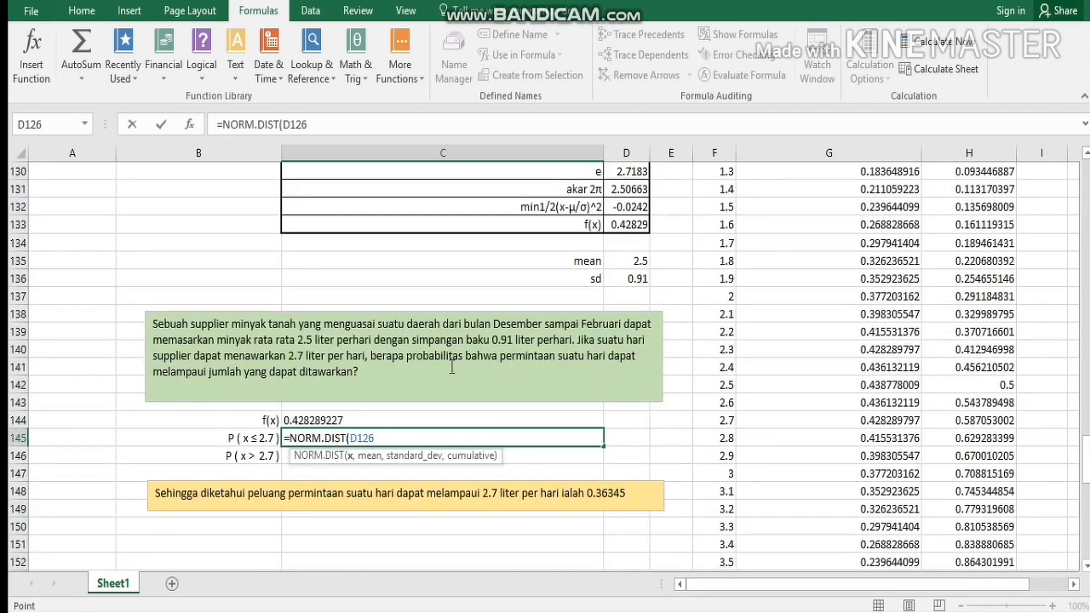
type(",")
scroll(637, 196, "up", 1)
left_click(637, 173)
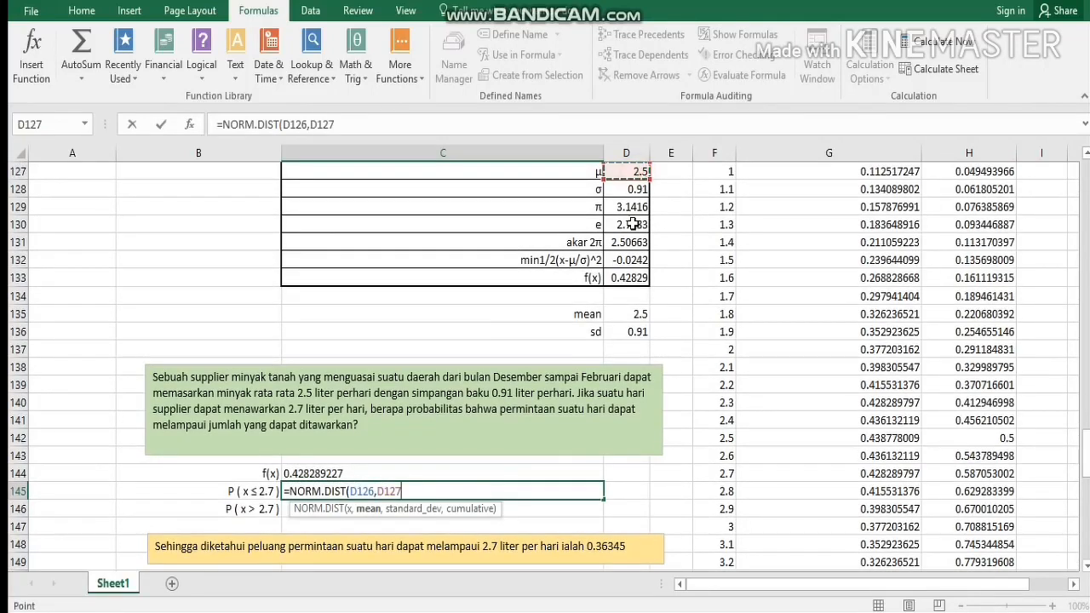
type(",")
left_click(630, 189)
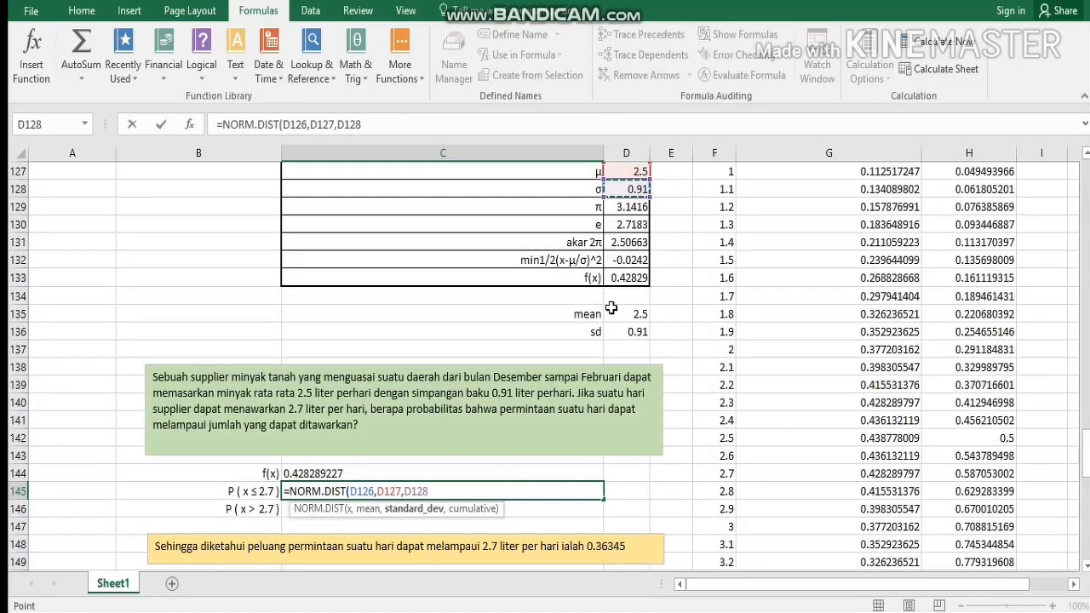
type(",TRUE)")
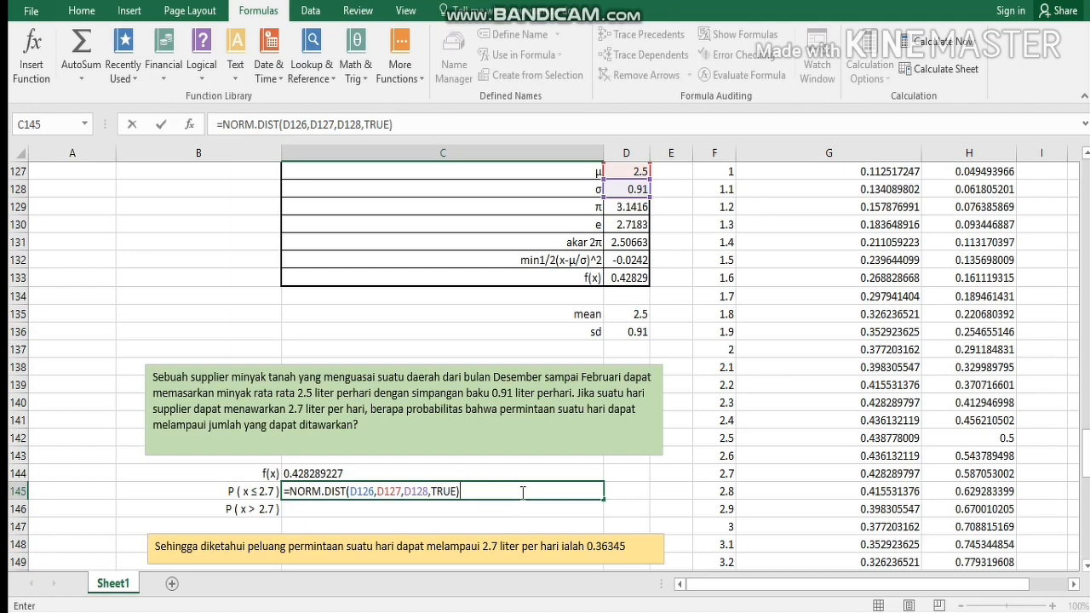
key("Return")
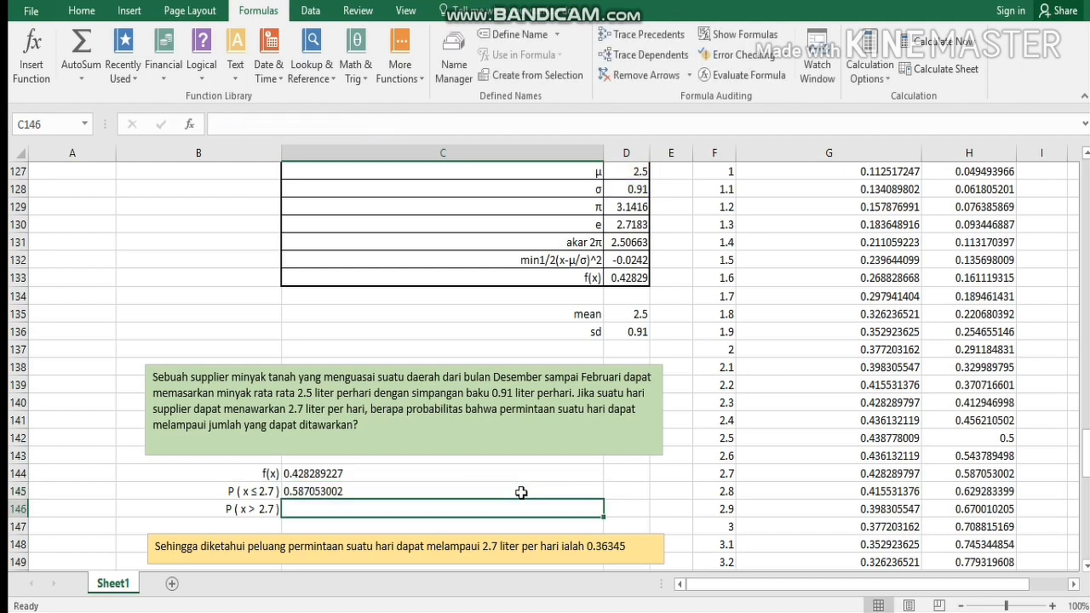
left_click(491, 487)
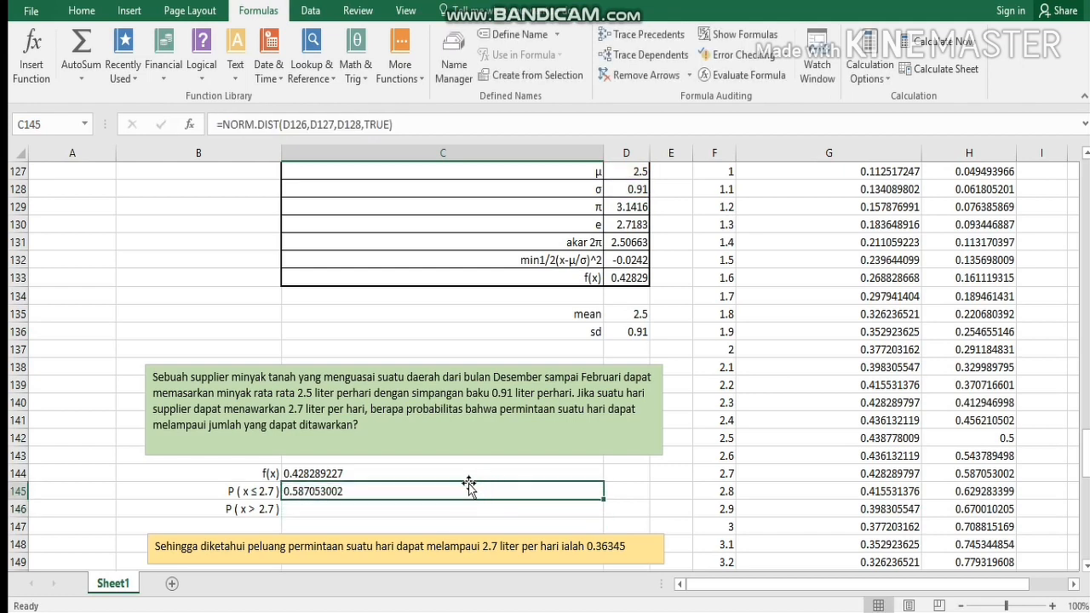
Step: Enter the formula =1-C145 in C146 as the P(x > 2.7) answer
left_click(412, 510)
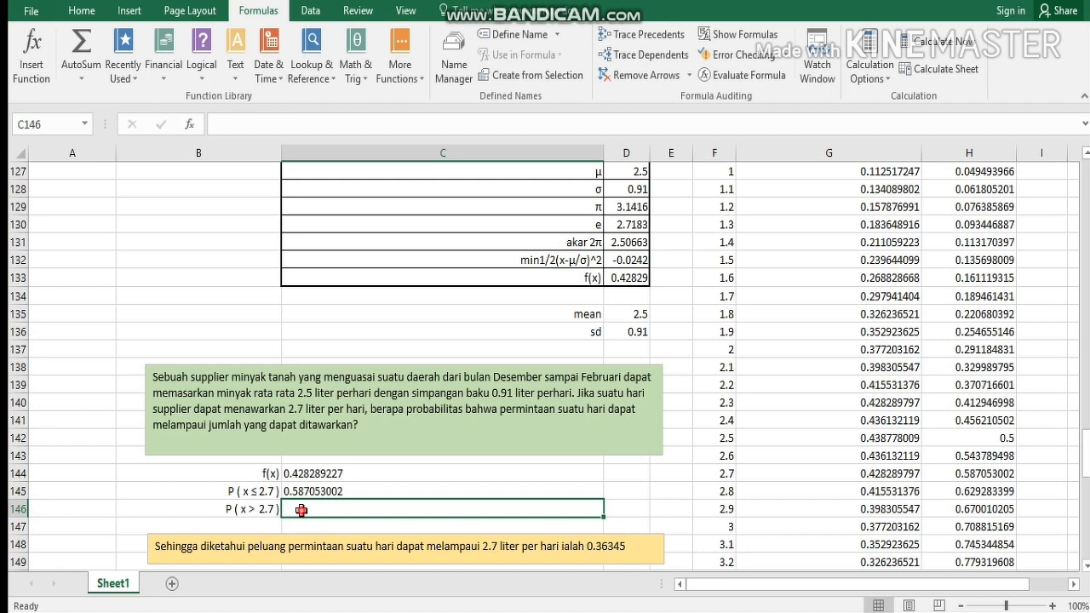
type("=")
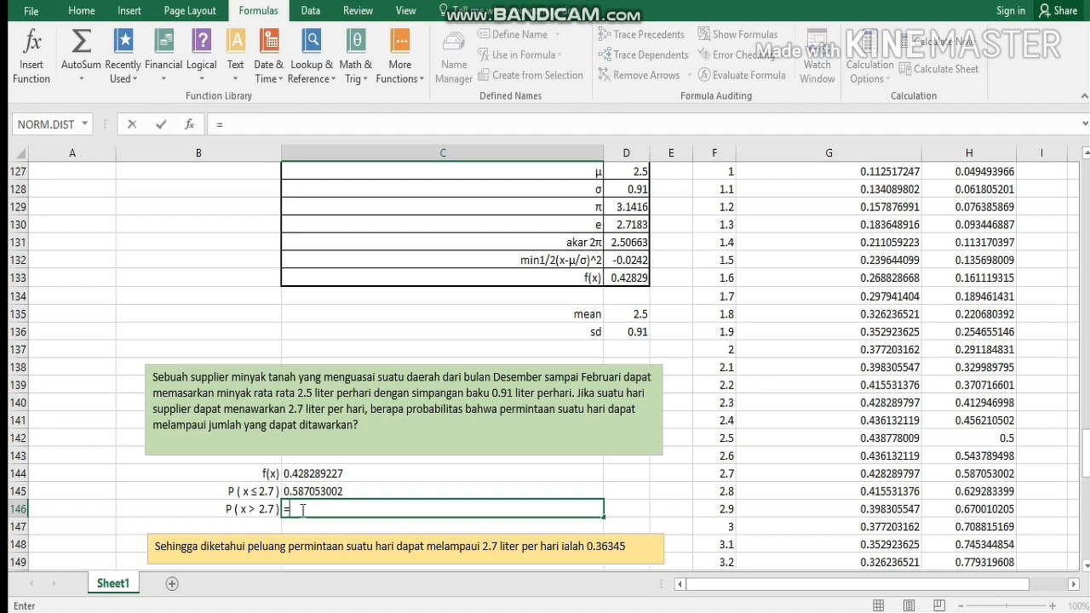
type("1-")
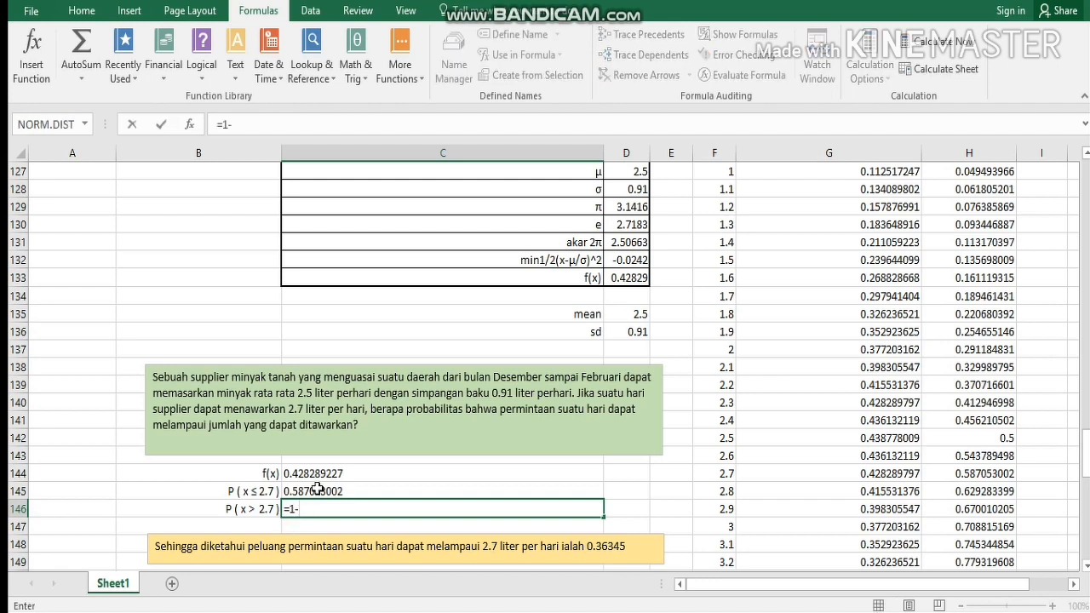
left_click(317, 491)
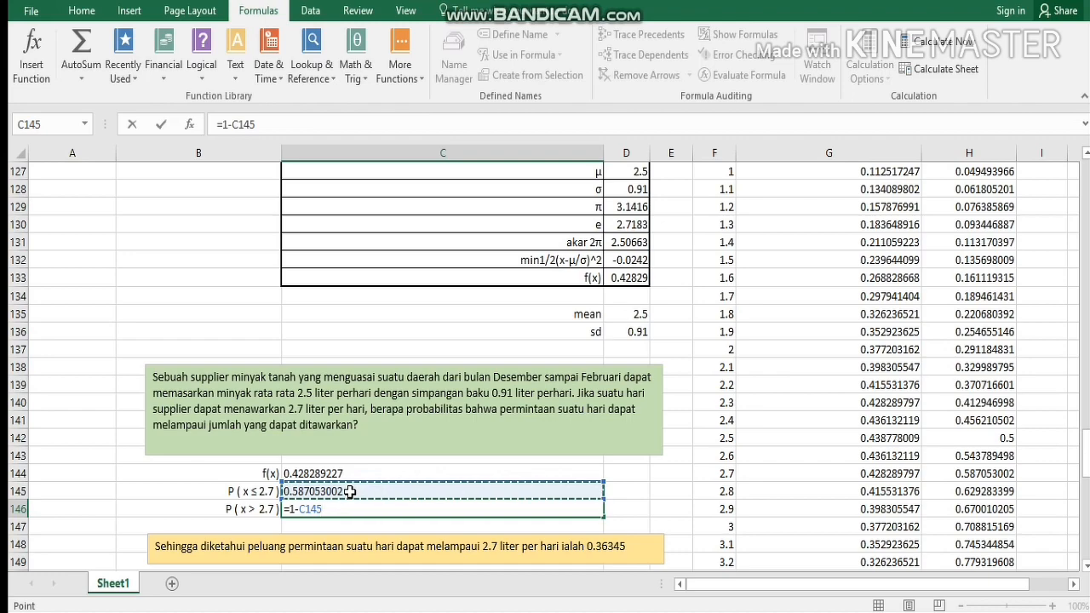
key("Return")
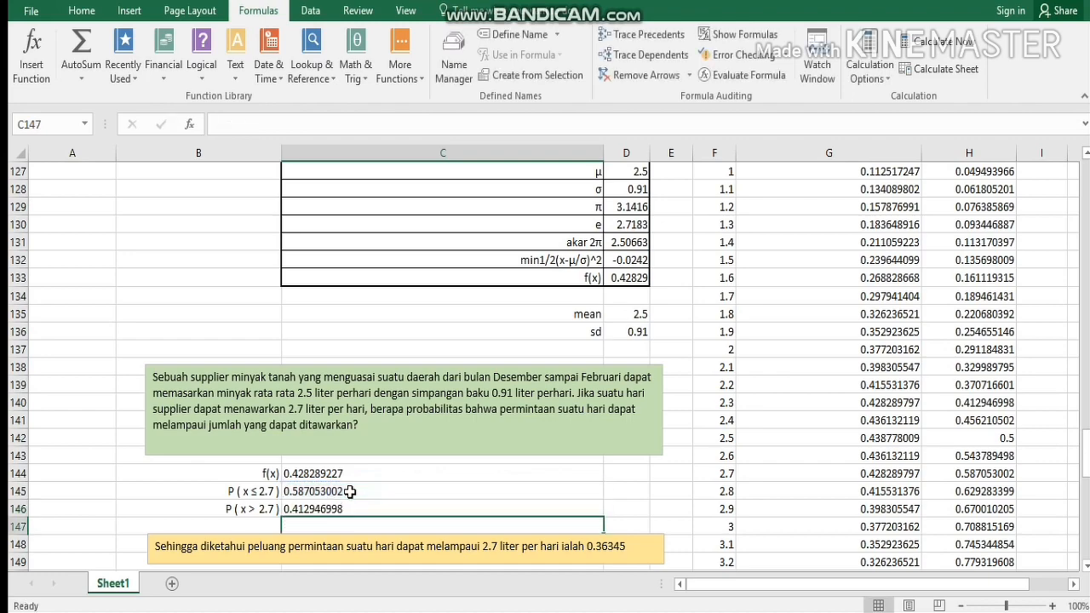
Step: Replace the probability at the end of the yellow conclusion text box with 0.4129
scroll(350, 492, "down", 1)
scroll(399, 463, "up", 1)
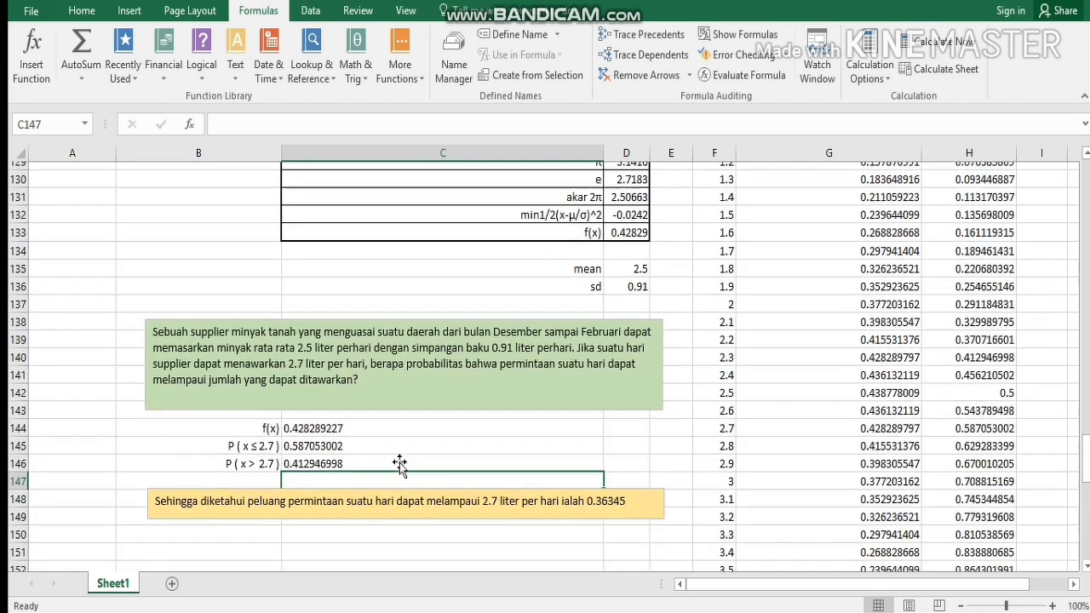
left_click(609, 546)
double_click(610, 546)
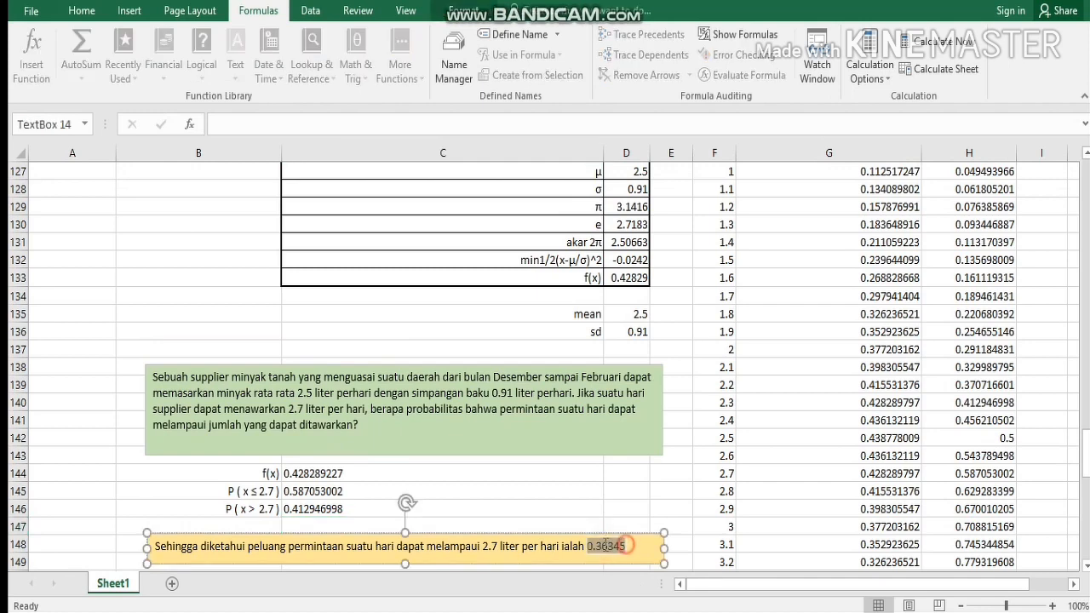
key("BackSpace")
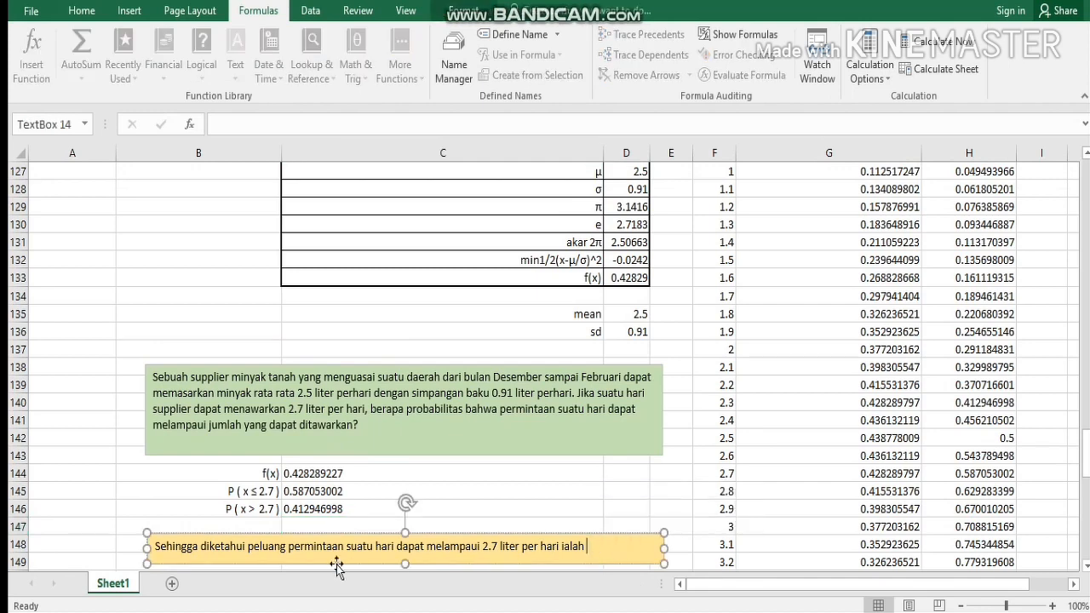
scroll(337, 565, "down", 1)
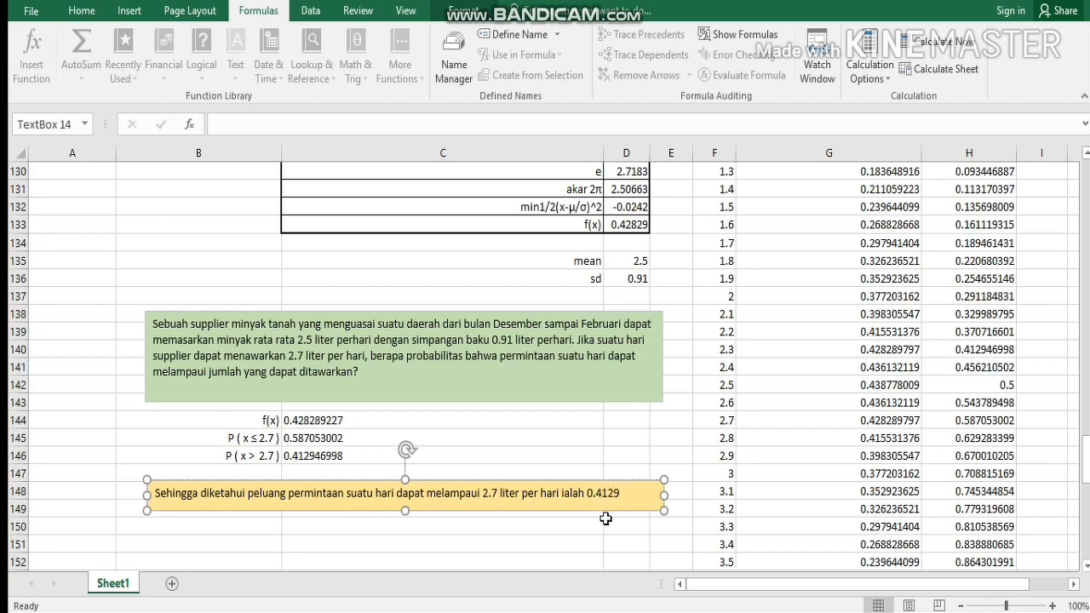
Step: Apply all borders to the x, density and cumulative table in F126:H157
scroll(602, 517, "down", 7)
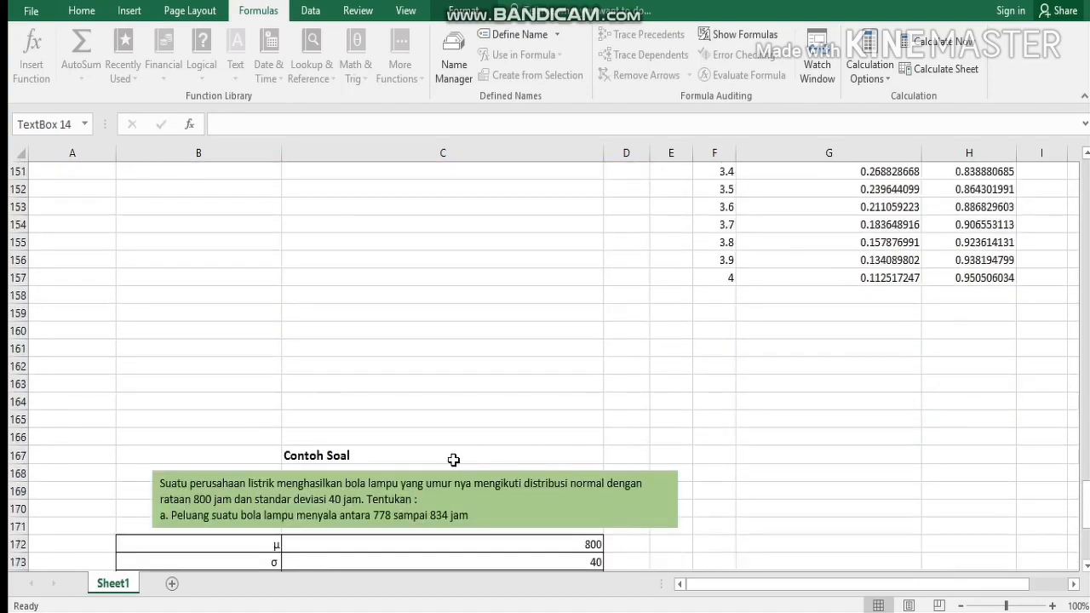
scroll(452, 452, "down", 3)
scroll(519, 414, "up", 7)
scroll(527, 413, "up", 6)
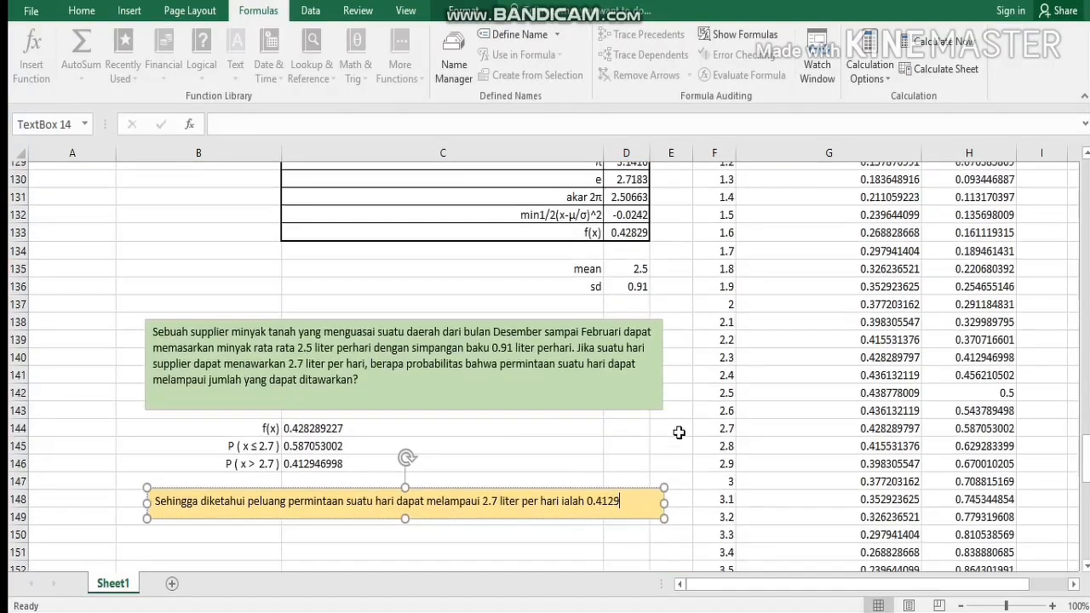
left_click_drag(712, 314, 944, 419)
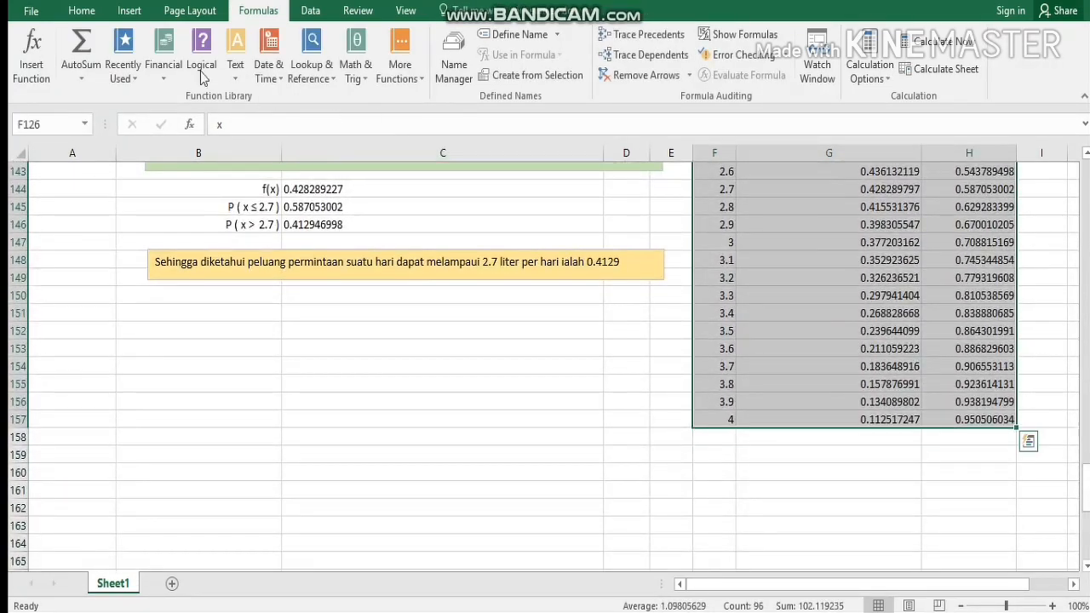
left_click(31, 10)
left_click(40, 10)
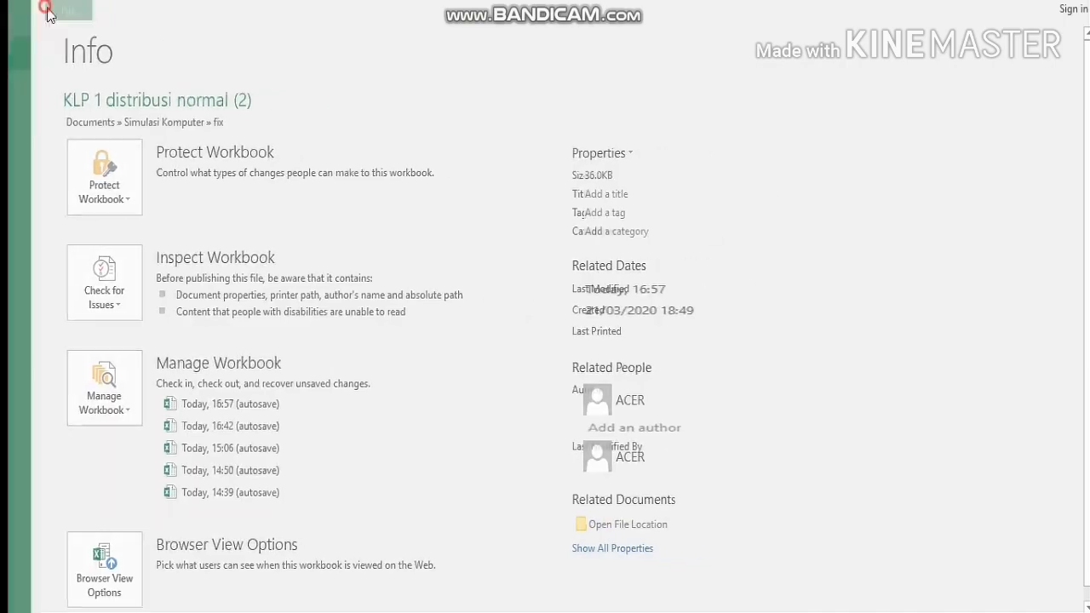
left_click(81, 11)
left_click(228, 70)
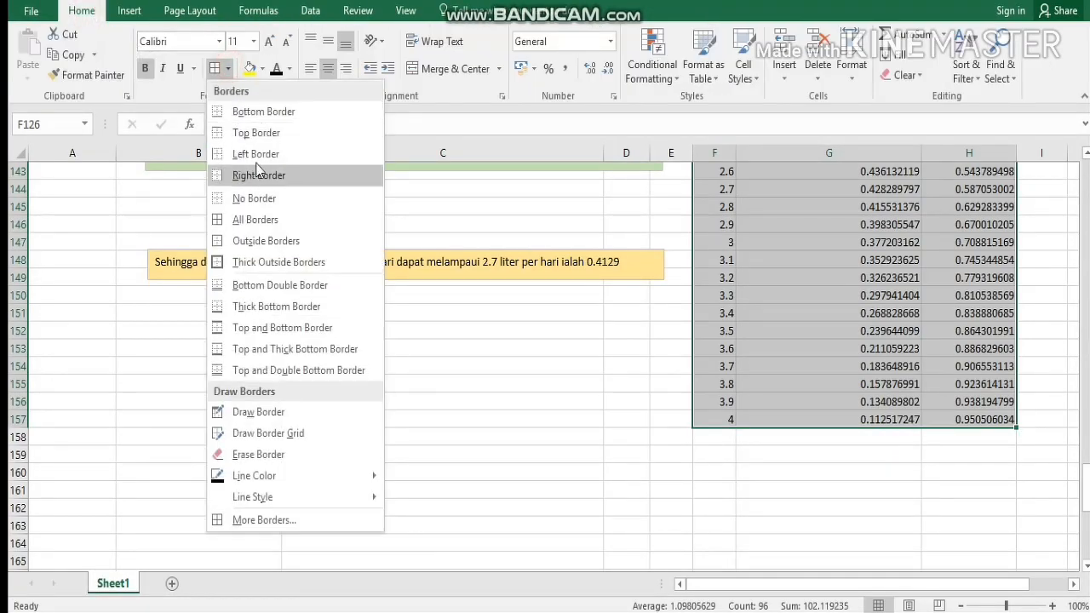
left_click(257, 216)
scroll(815, 423, "down", 6)
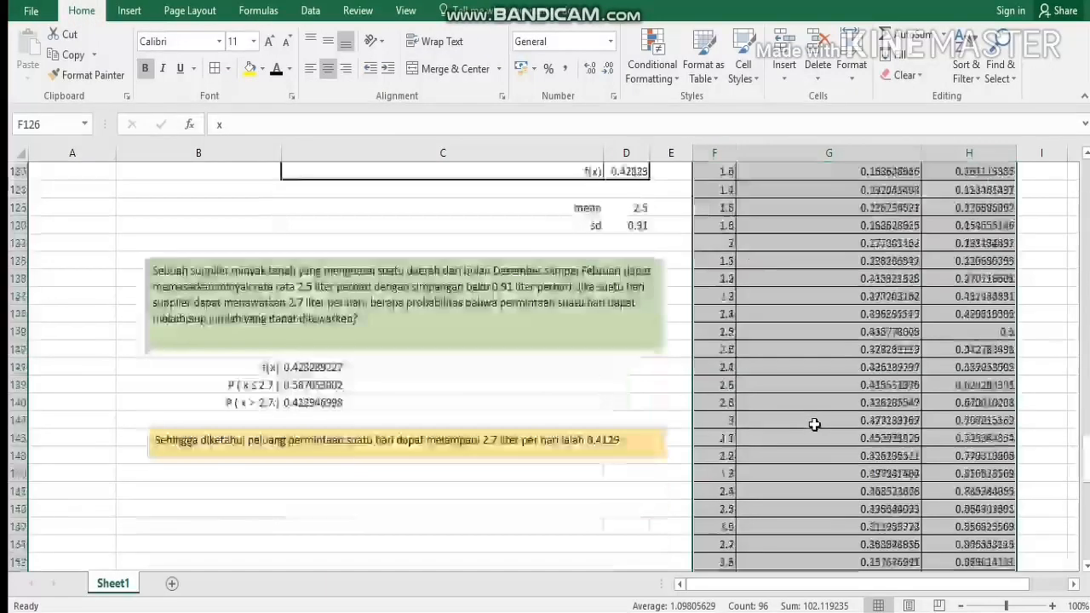
left_click(671, 485)
Step: Insert a markers-only scatter chart of the x and f(x) density columns, F126:G157
scroll(696, 397, "down", 4)
scroll(713, 407, "up", 3)
scroll(714, 407, "up", 4)
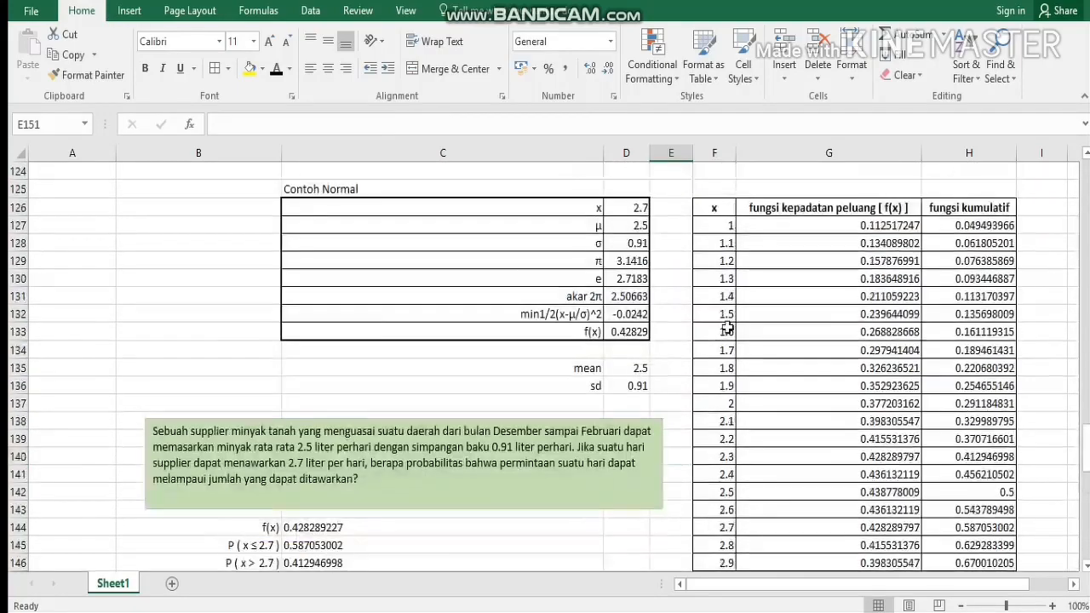
left_click(729, 213)
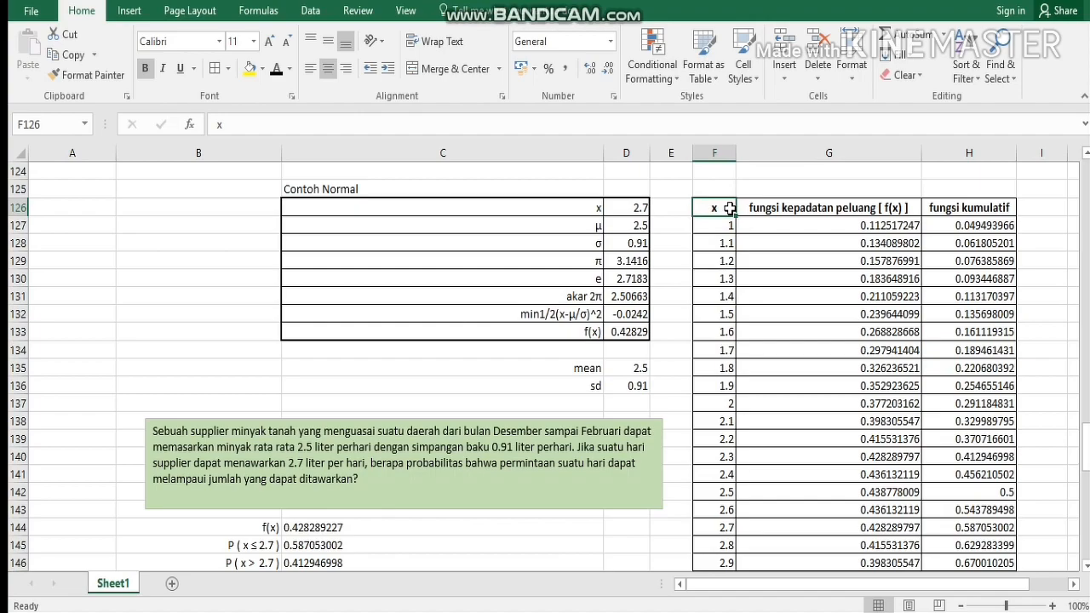
key("ctrl+shift+Down")
scroll(729, 209, "up", 5)
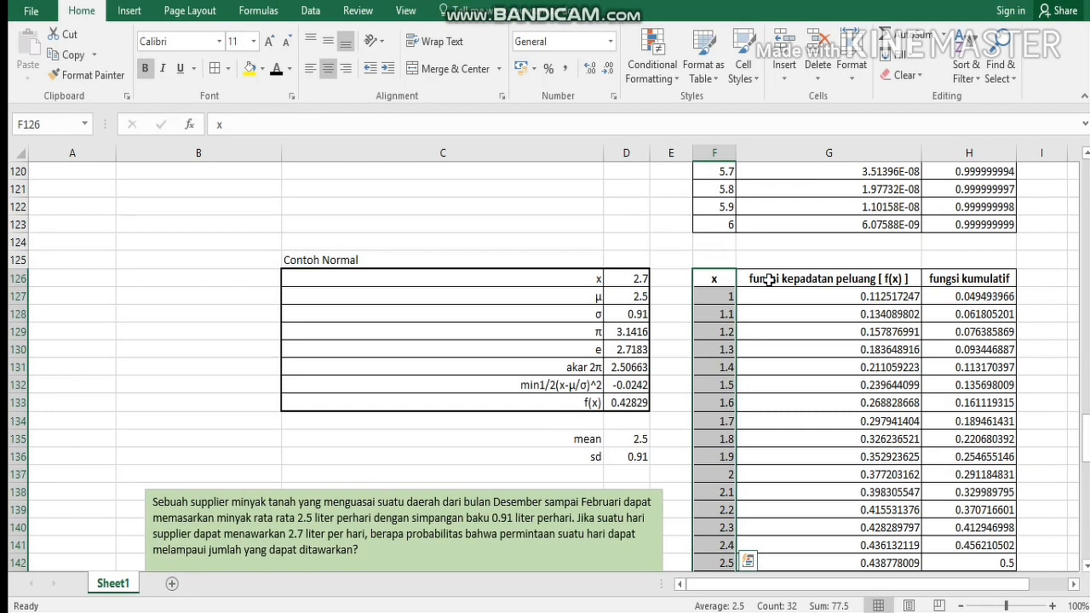
left_click(769, 280, "ctrl")
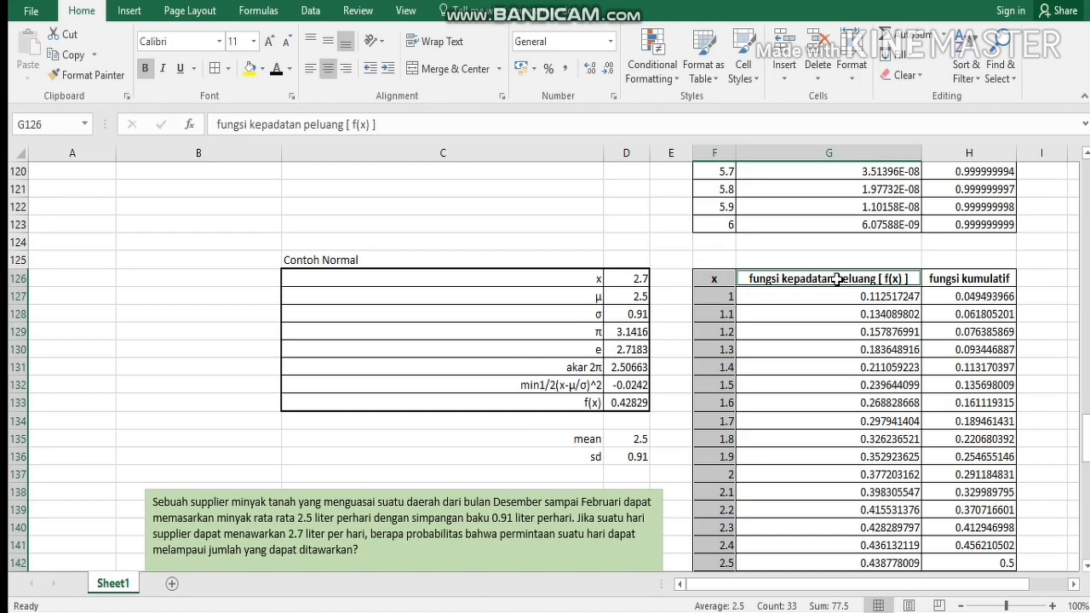
key("ctrl+shift+Down")
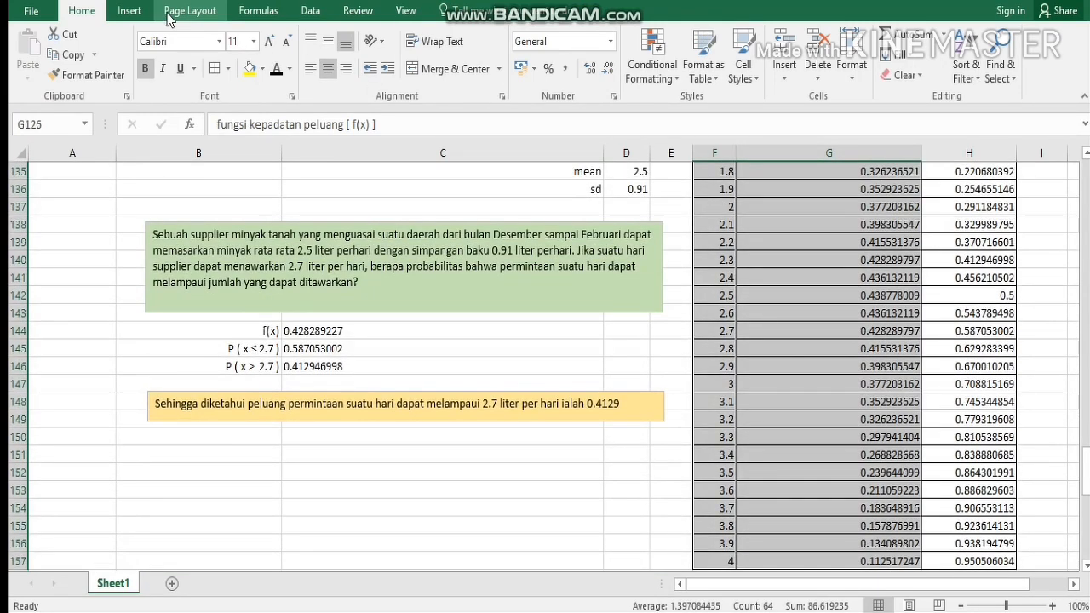
left_click(130, 10)
left_click(486, 77)
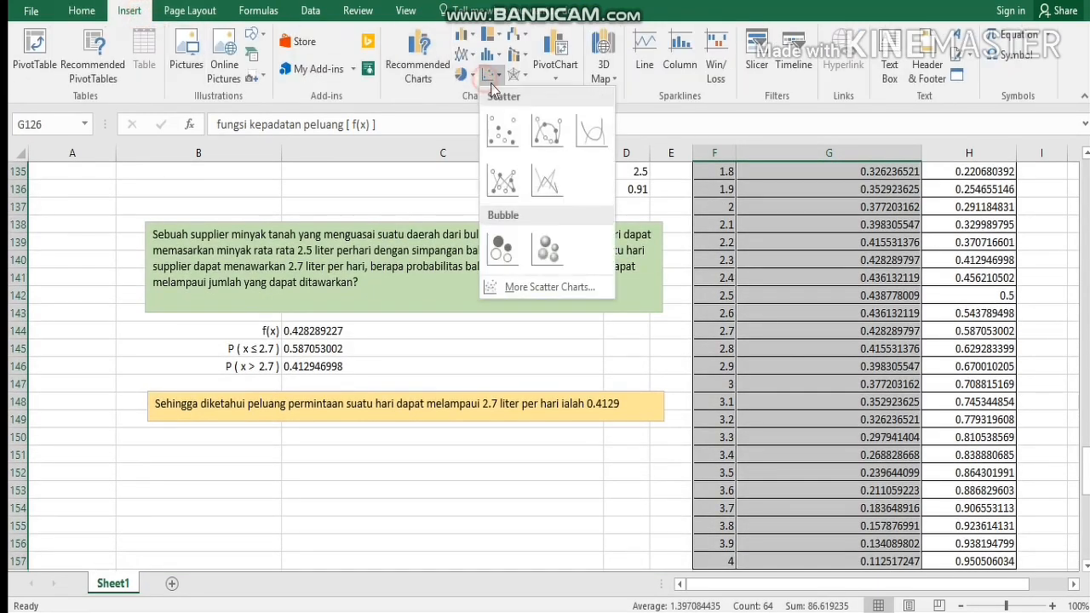
left_click(517, 134)
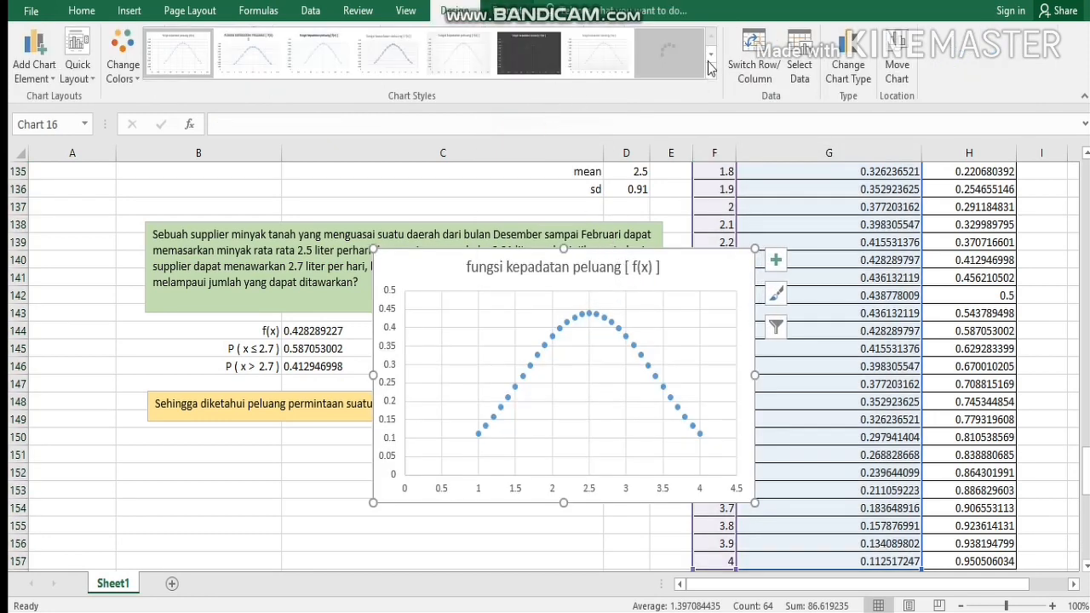
Step: Apply the dark chart style, then place the chart below the yellow conclusion box and widen it into column B
left_click(711, 55)
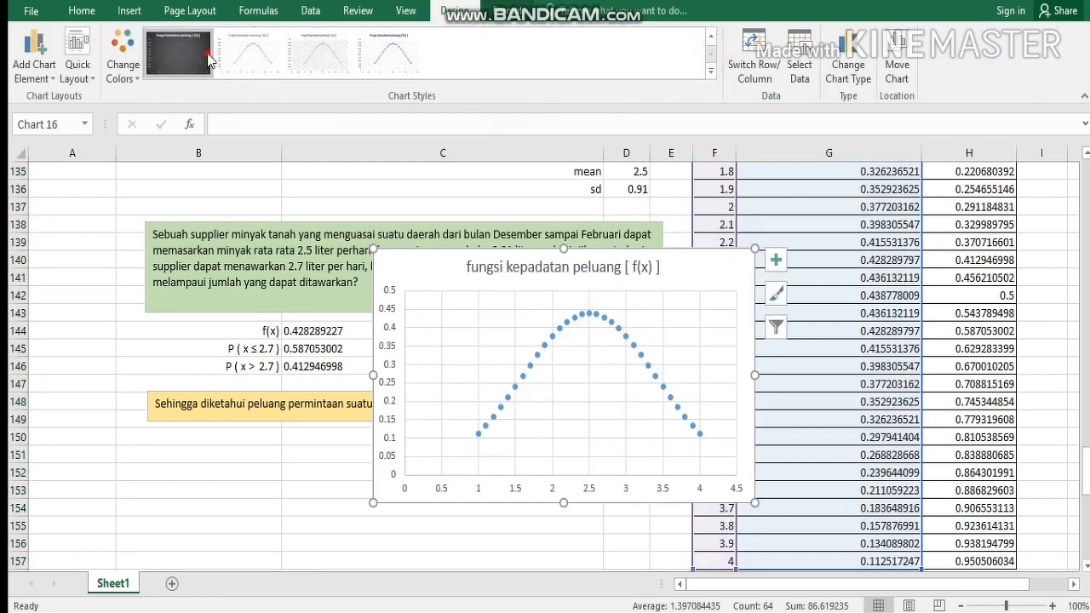
left_click(177, 53)
left_click_drag(716, 282, 605, 469)
scroll(558, 460, "down", 1)
scroll(559, 460, "down", 3)
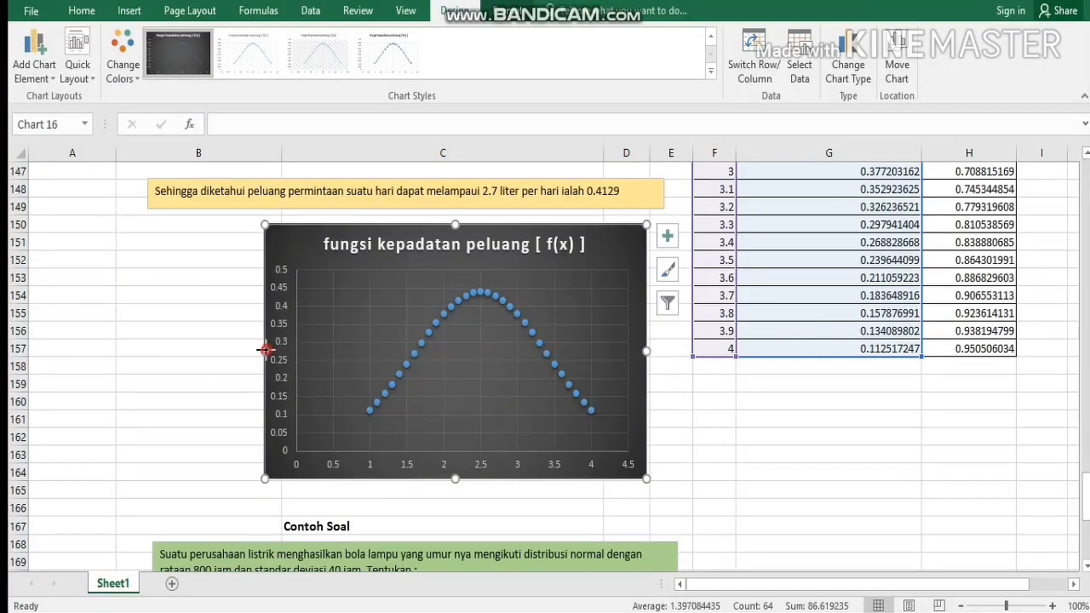
left_click_drag(265, 350, 173, 350)
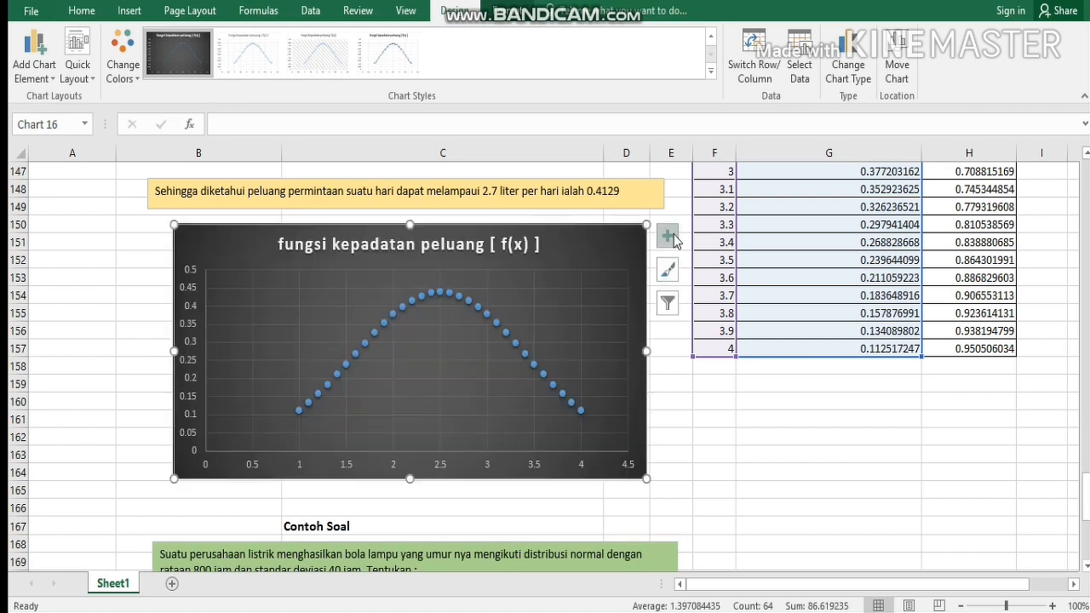
Step: Add axis titles to the density chart
left_click(671, 239)
left_click(720, 269)
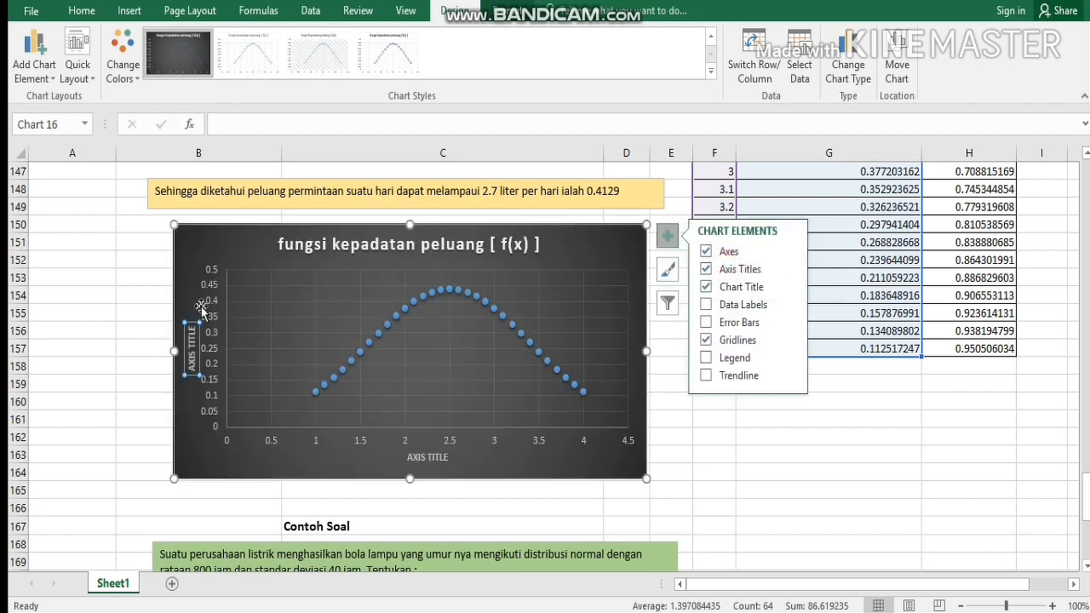
Step: Replace the density chart's vertical axis title with "FUNGSI KEPADATAN PELUANG"
double_click(192, 347)
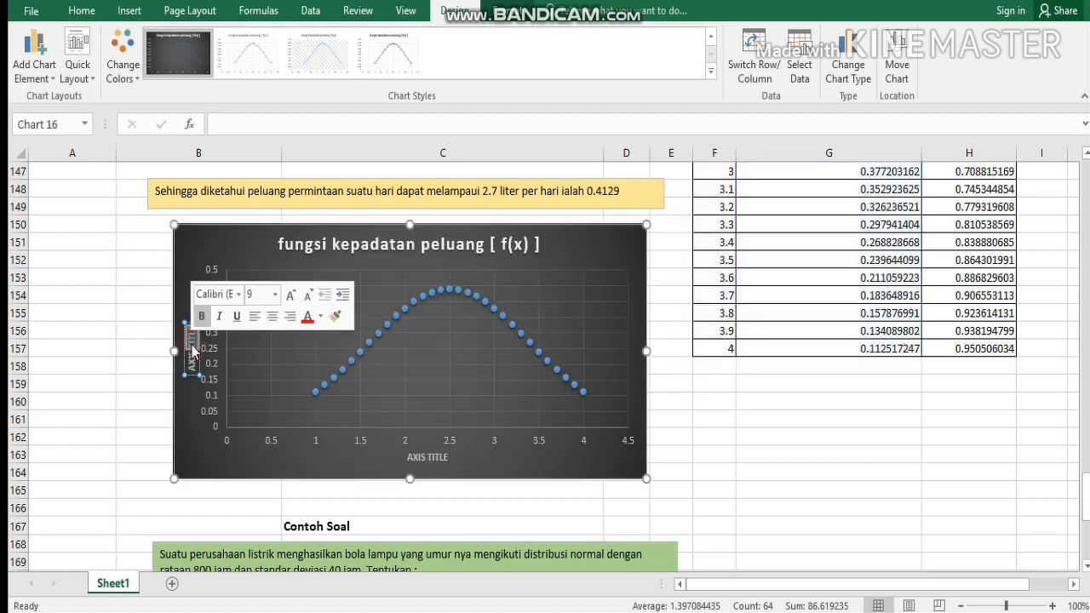
type("FUNGSI")
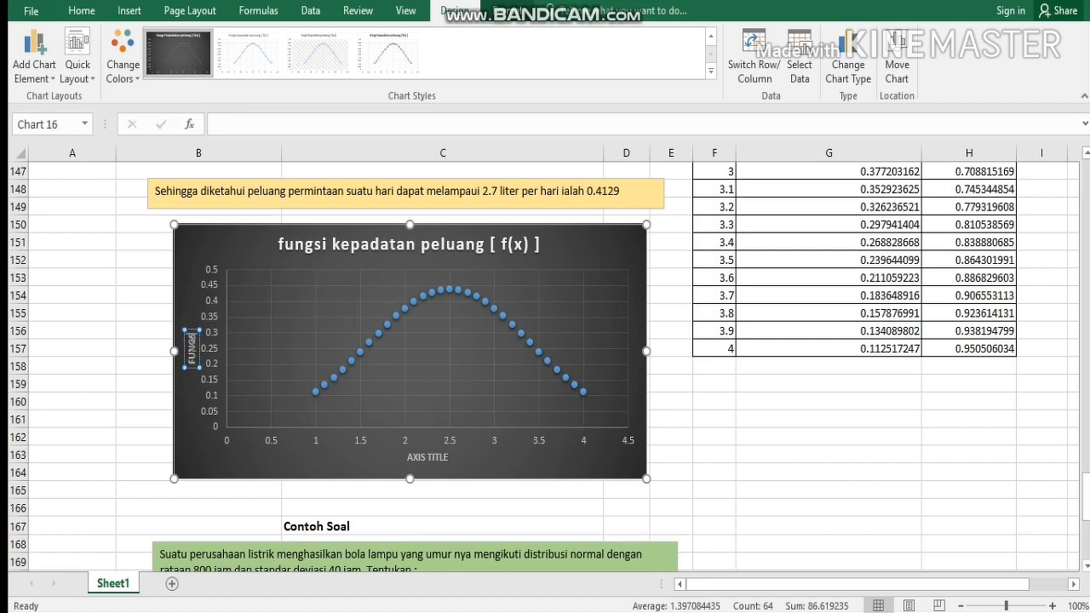
type(" KEPADAT")
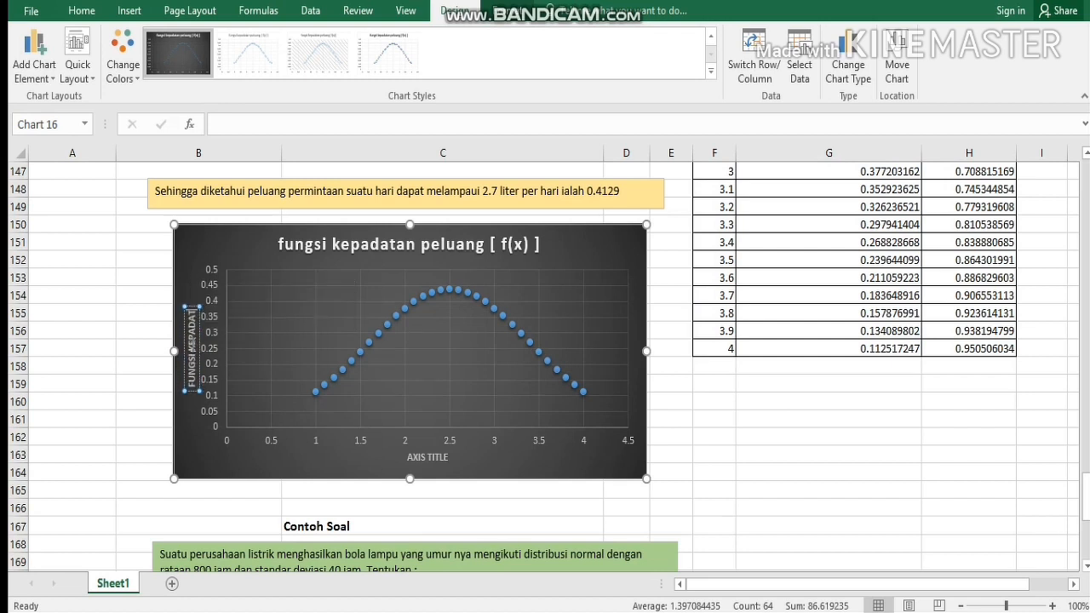
type("AN PELUANG")
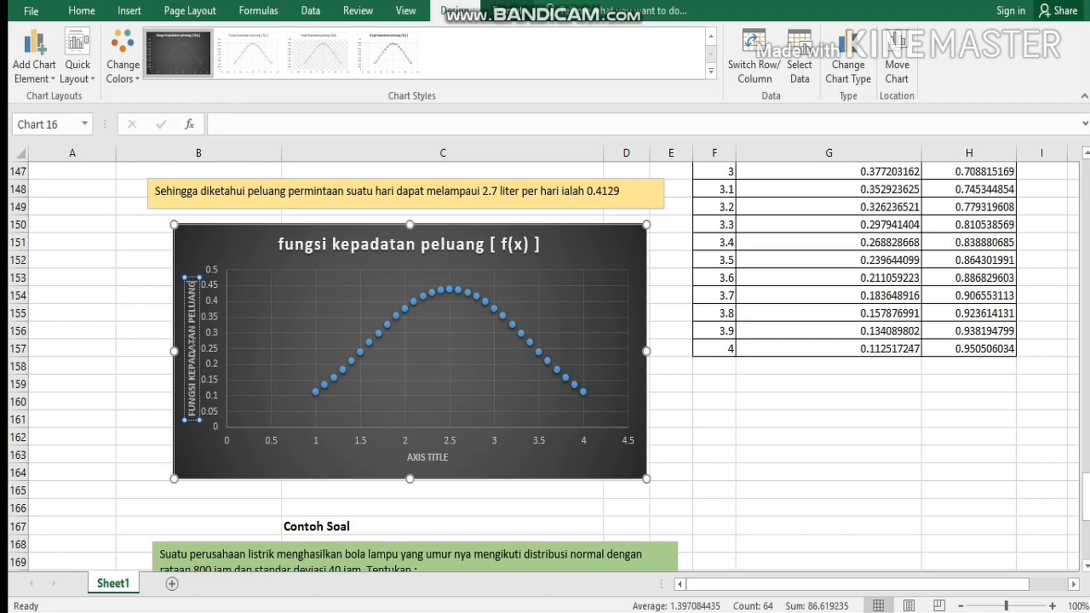
Step: Replace the density chart's title with "Grafik Distribusi Normal"
left_click(328, 249)
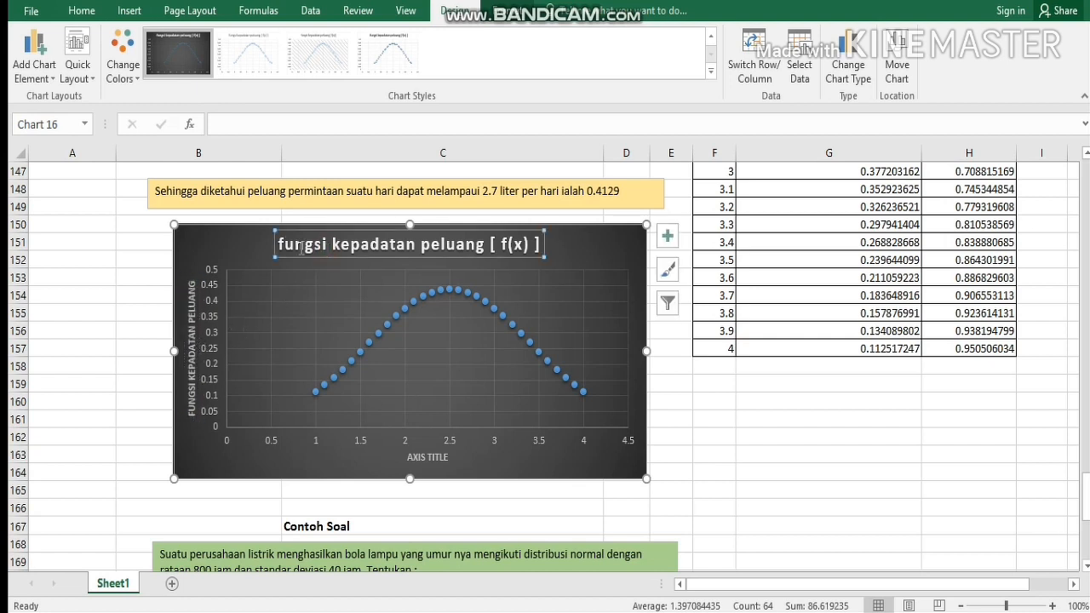
left_click_drag(278, 243, 543, 245)
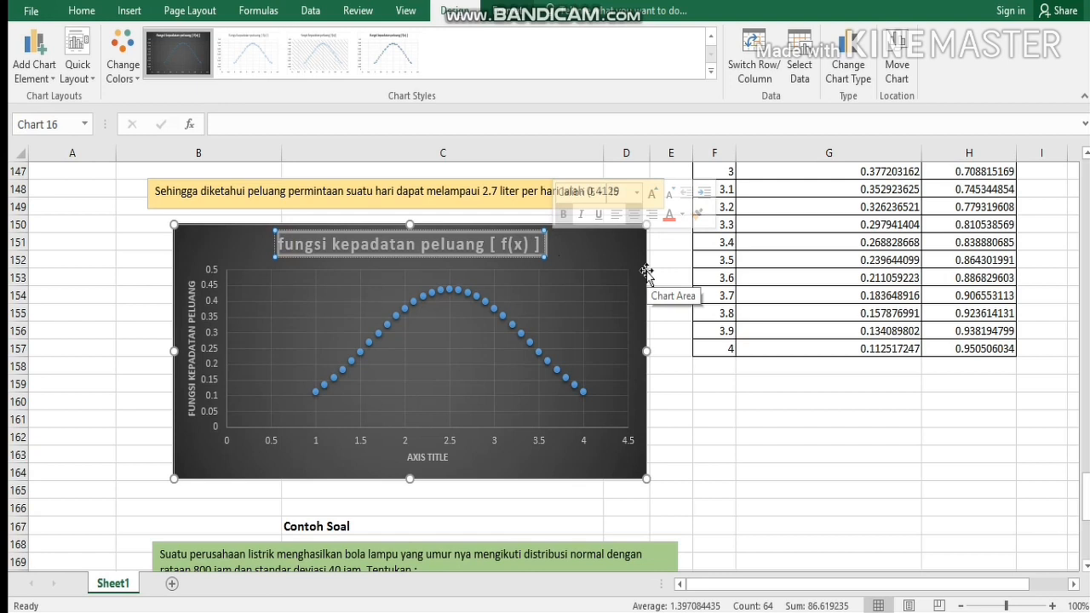
type("Grafi")
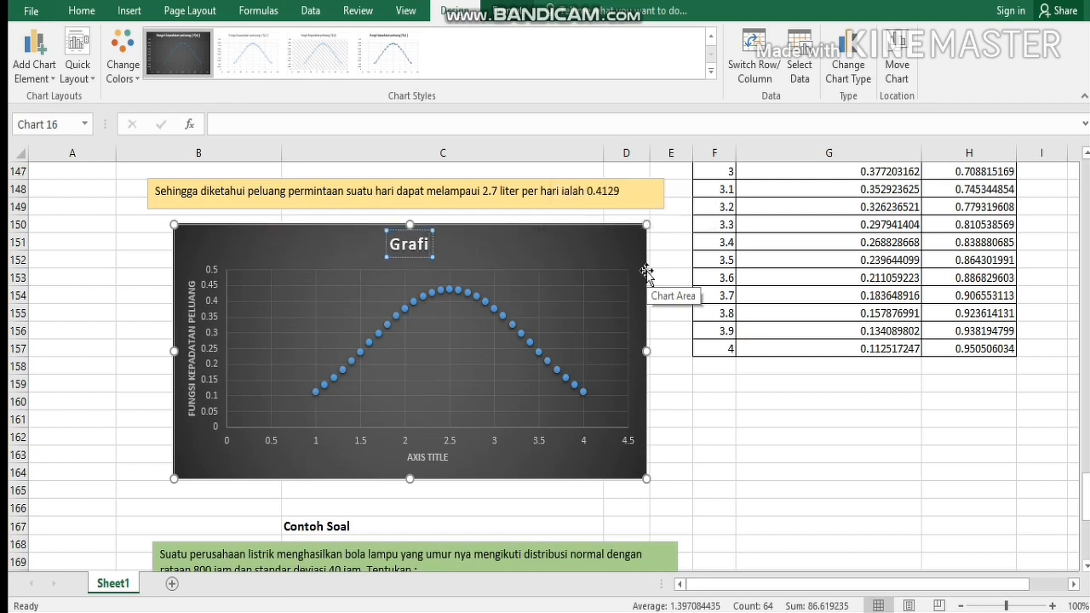
type("k Dis")
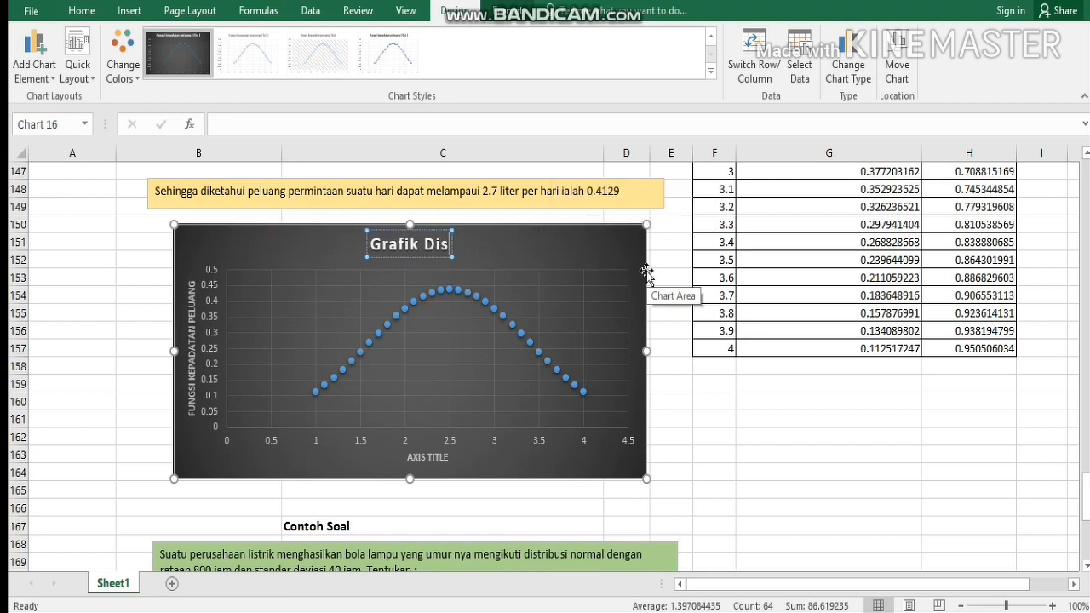
type("tribusi")
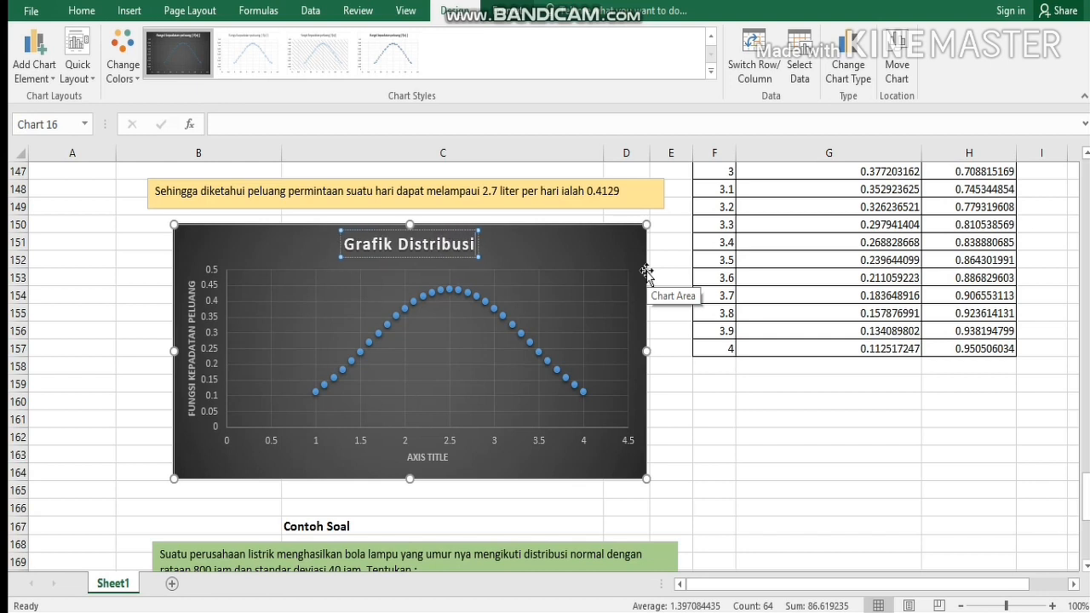
type(" Norma")
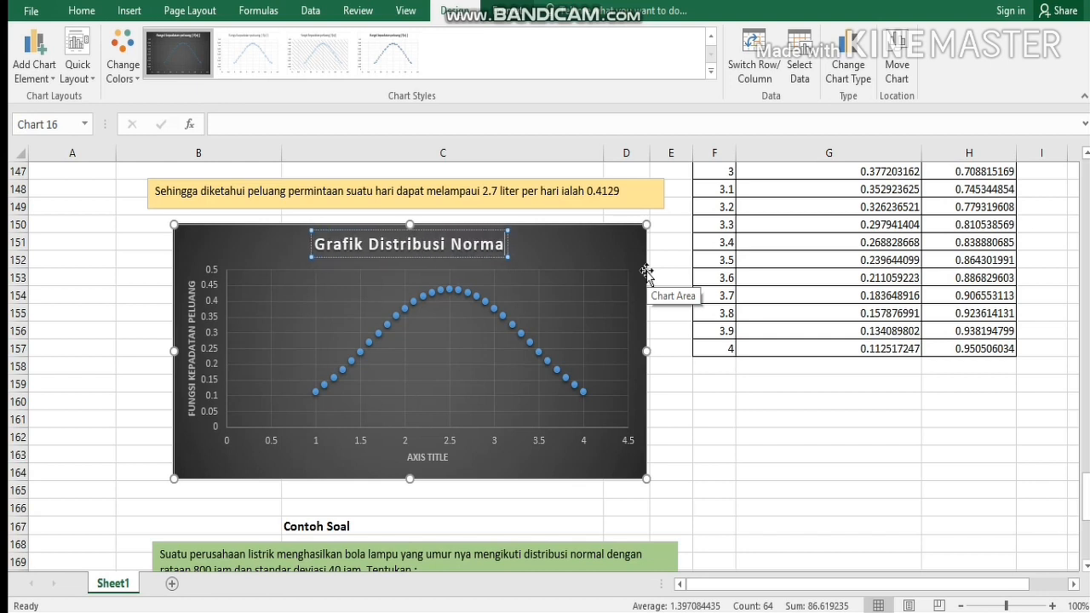
key("BackSpace")
type("mal")
key("BackSpace")
key("BackSpace")
key("BackSpace")
type("al")
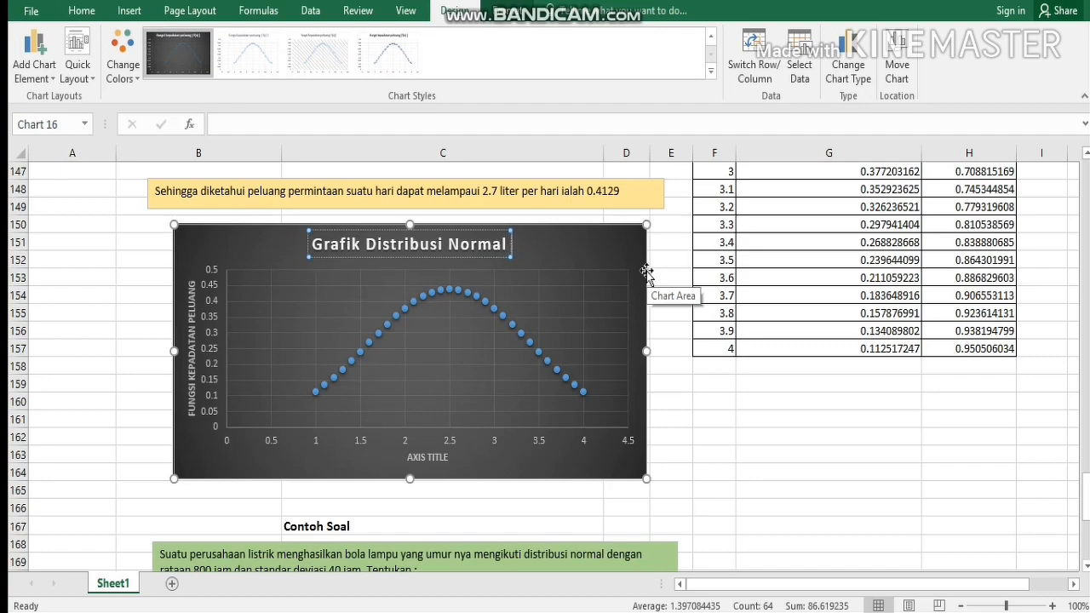
Step: Extend the chart title with "μ=2.5 dan", copying the μ symbol from cell C127
scroll(631, 281, "up", 8)
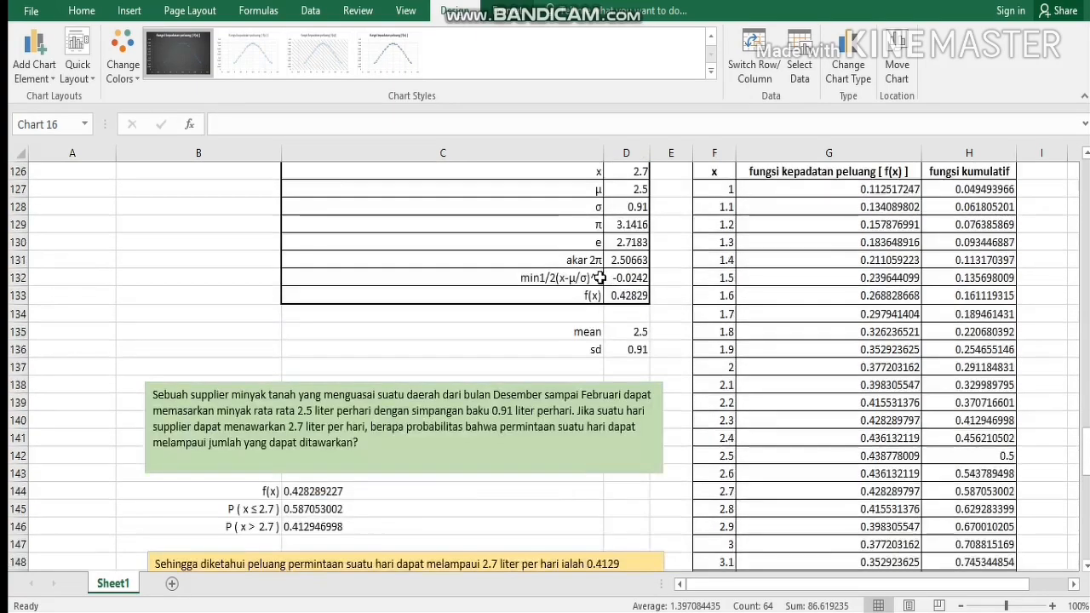
left_click(593, 244)
double_click(222, 125)
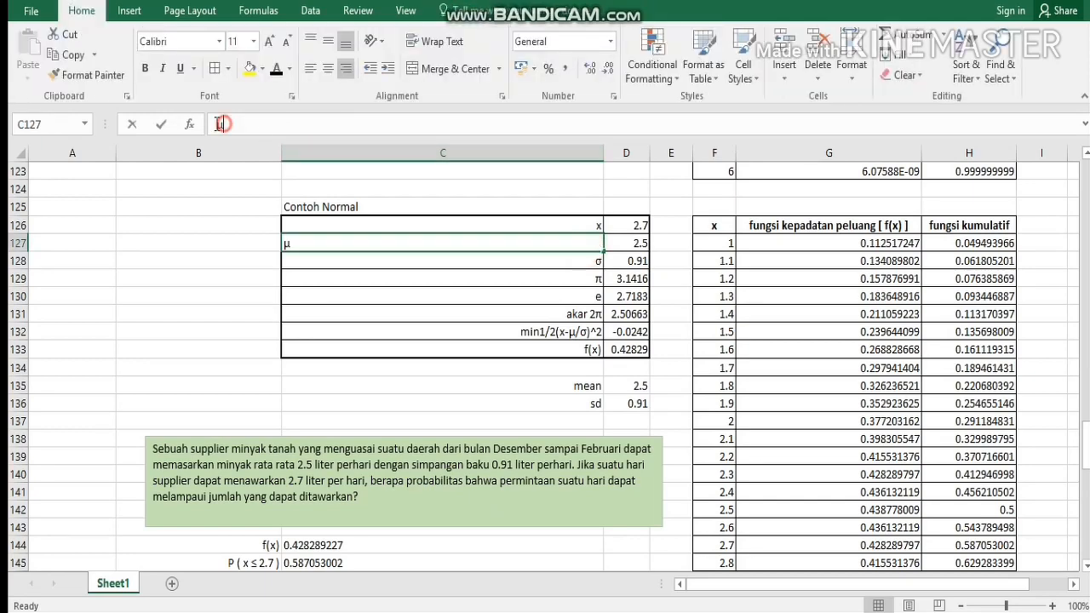
scroll(412, 417, "down", 6)
scroll(412, 417, "up", 6)
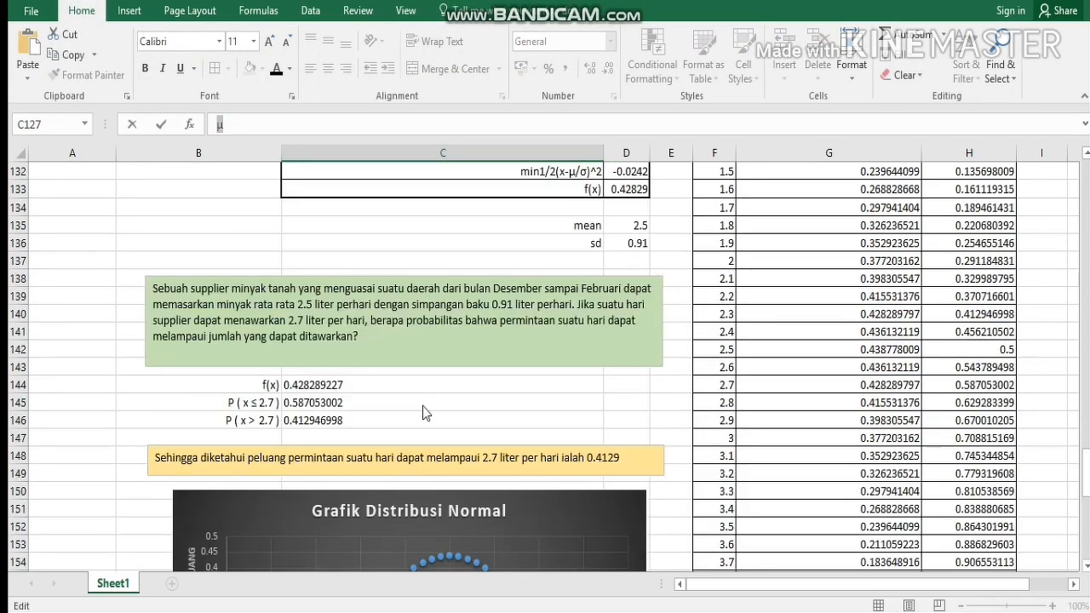
scroll(426, 412, "down", 7)
scroll(426, 412, "down", 4)
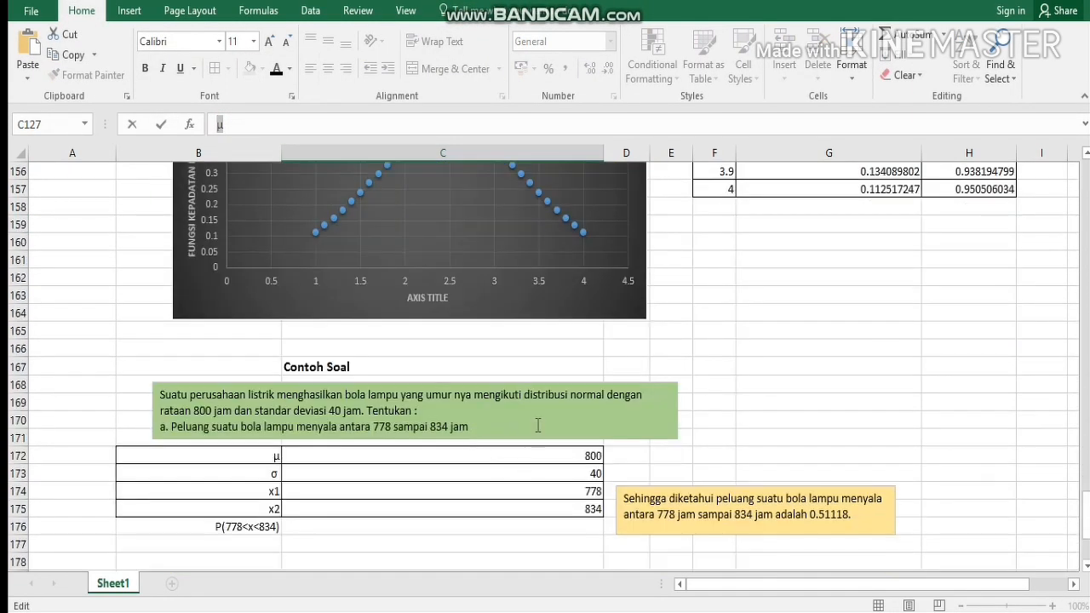
scroll(528, 417, "up", 2)
left_click(501, 192)
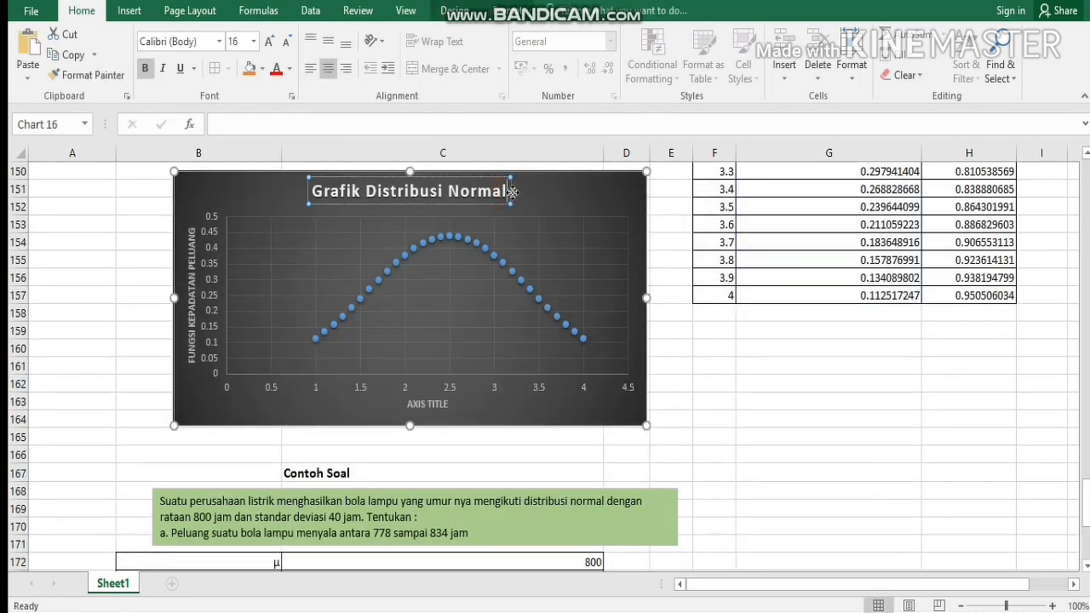
type("μ")
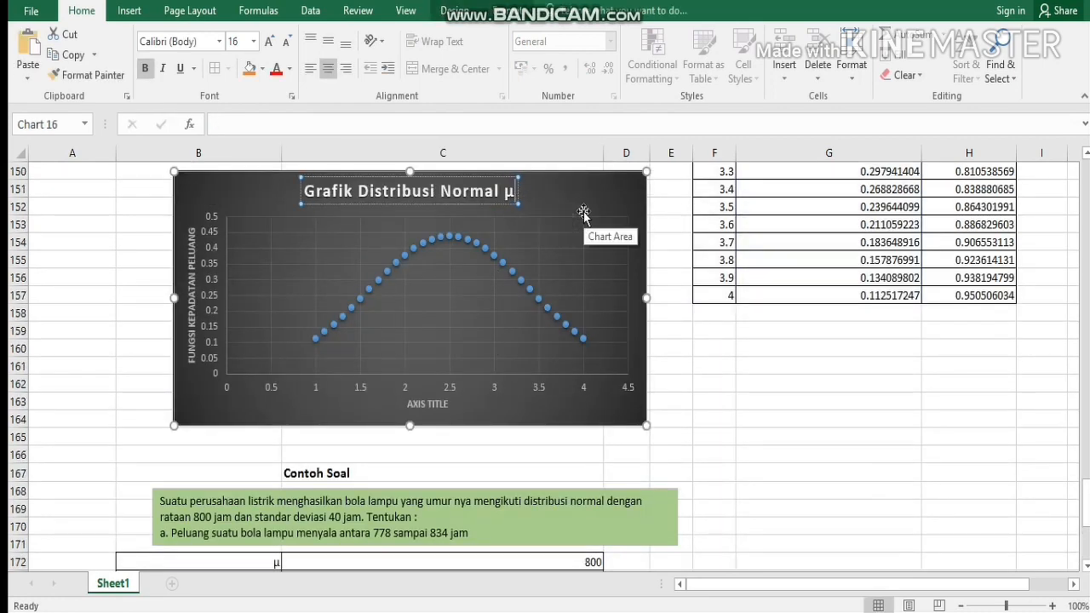
type("=")
scroll(583, 213, "up", 6)
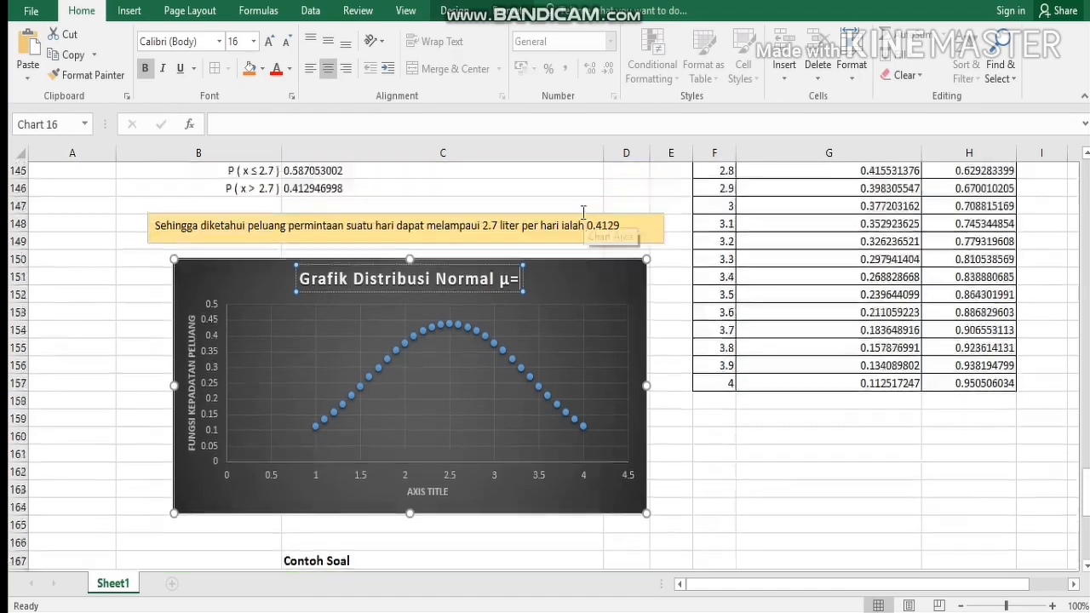
scroll(582, 211, "down", 1)
type("2.")
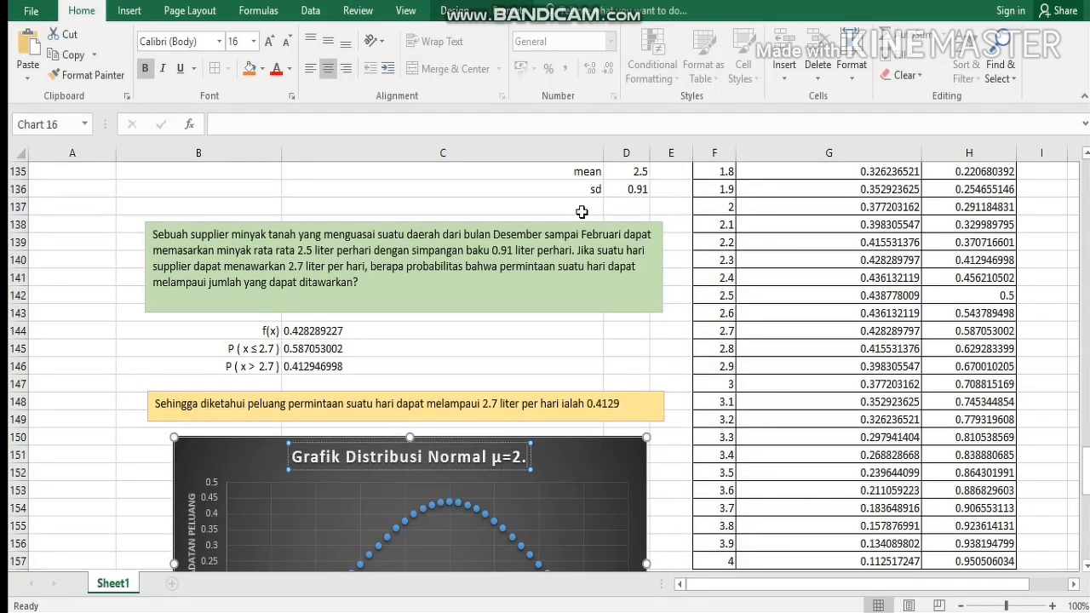
type("5 dan")
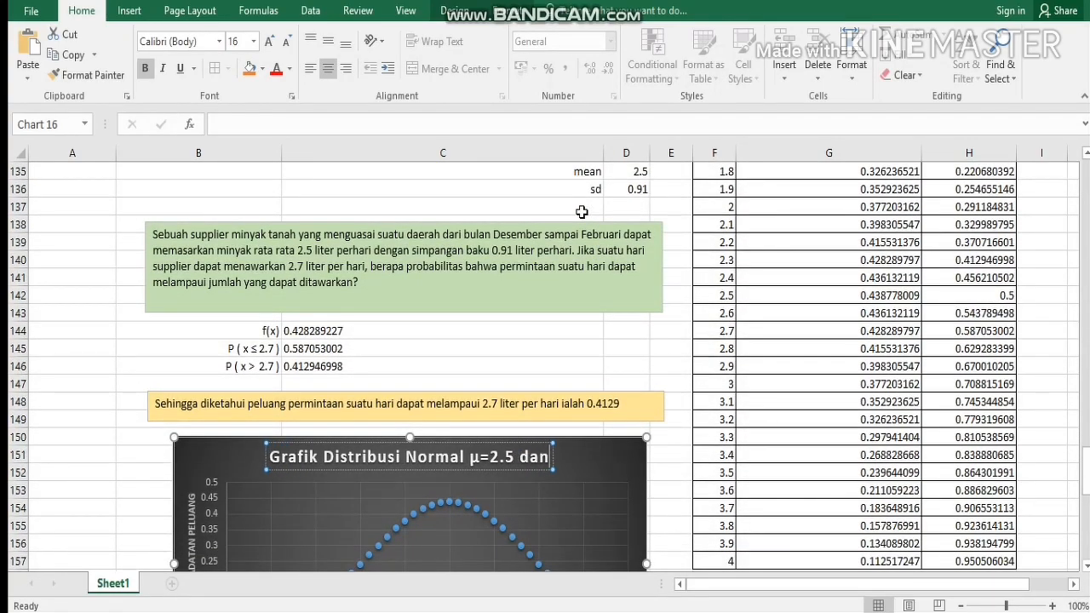
Step: Finish the chart title with "σ=0.91", copying the σ symbol from cell C128
scroll(581, 212, "up", 4)
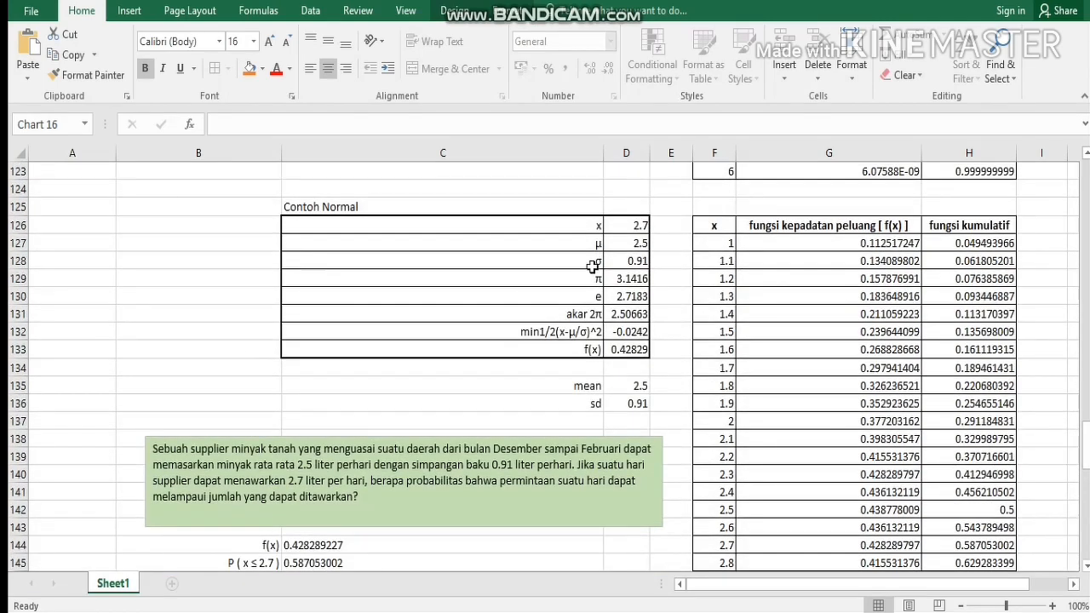
left_click(589, 261)
left_click_drag(241, 125, 213, 125)
key("ctrl+c")
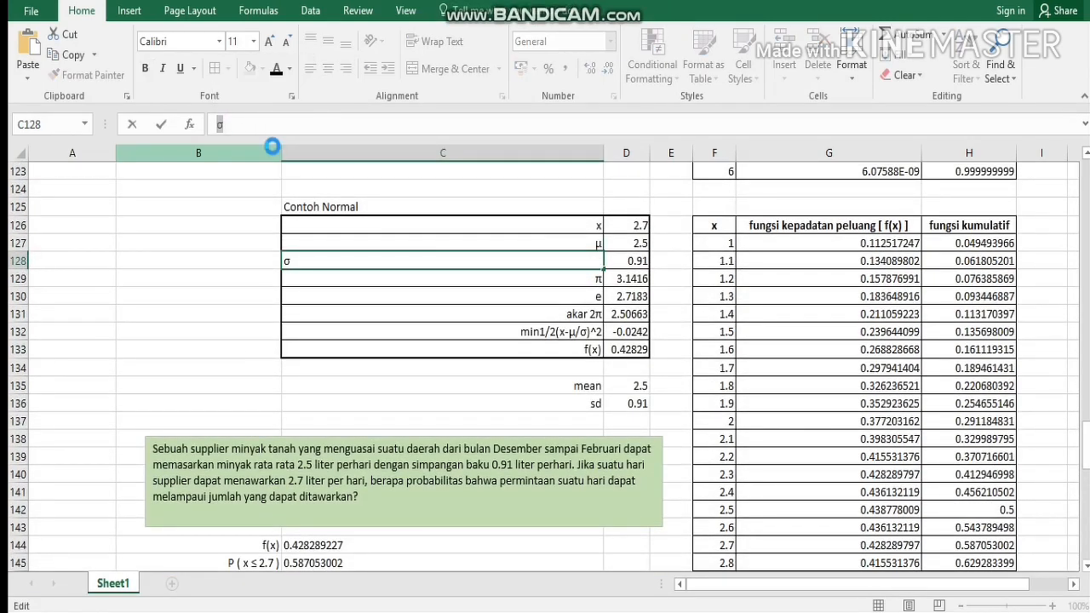
scroll(534, 244, "down", 8)
left_click(545, 245)
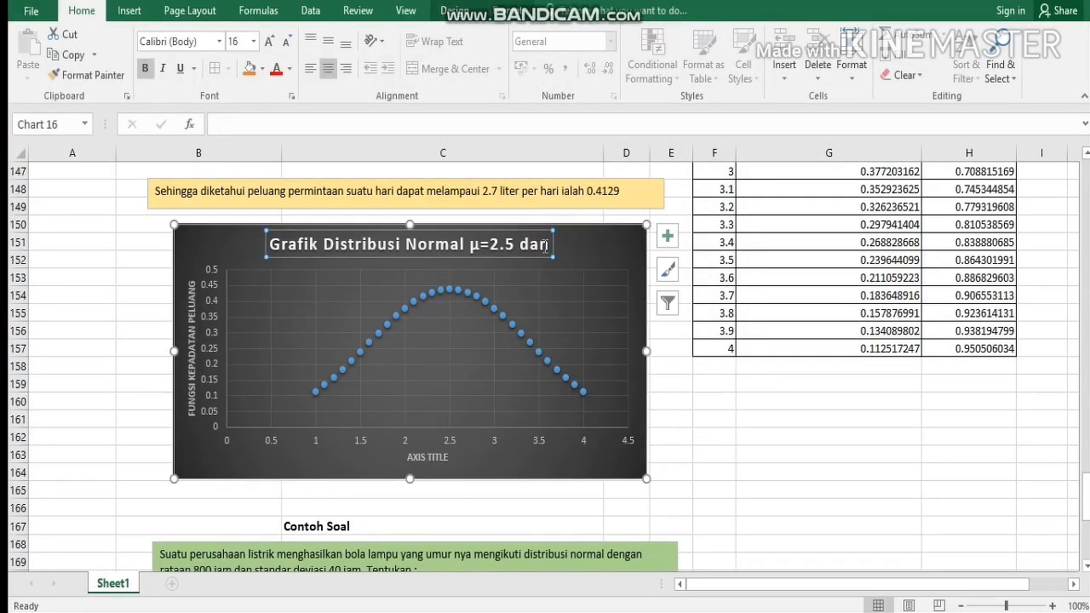
left_click(551, 244)
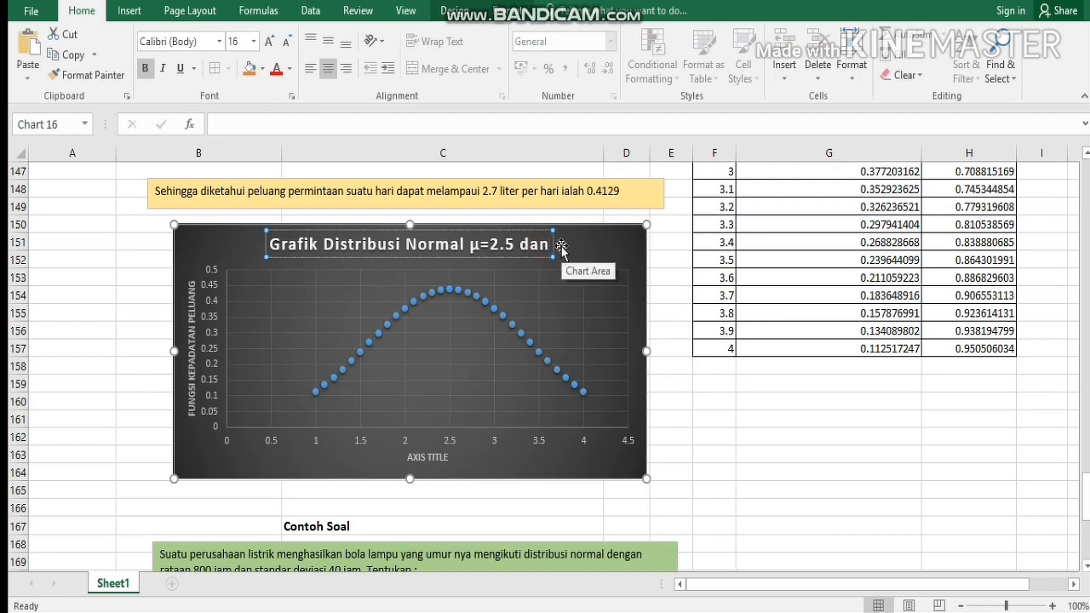
key("ctrl+v")
type("=0.")
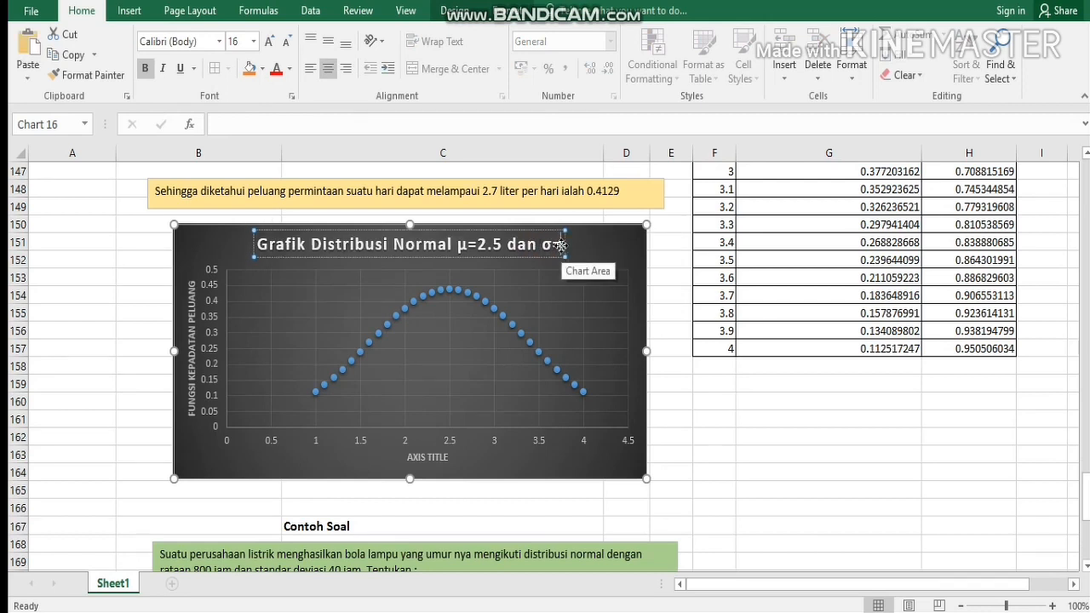
type("9")
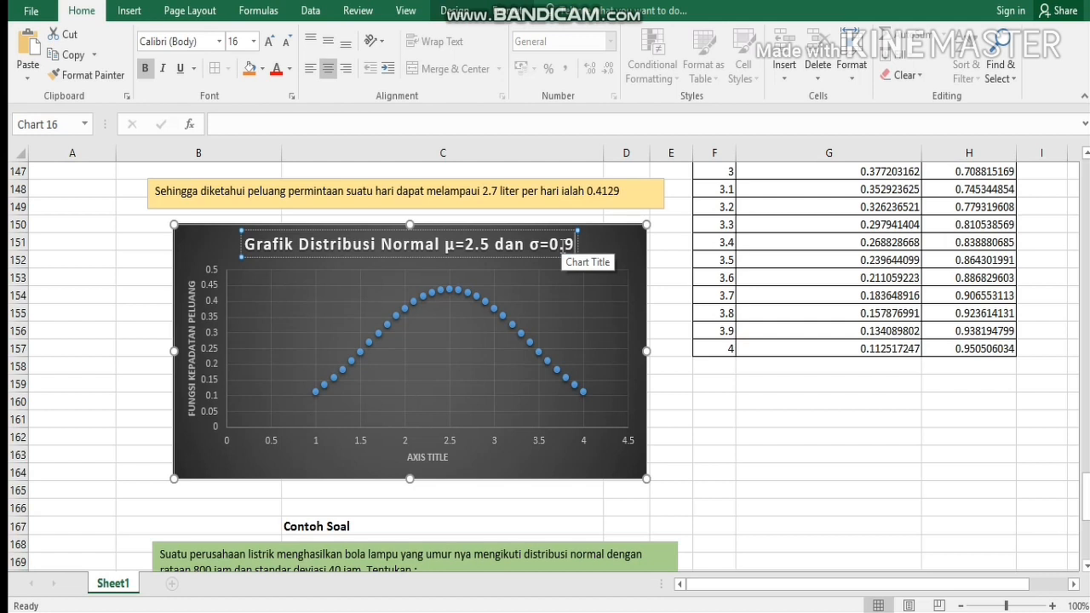
type("1")
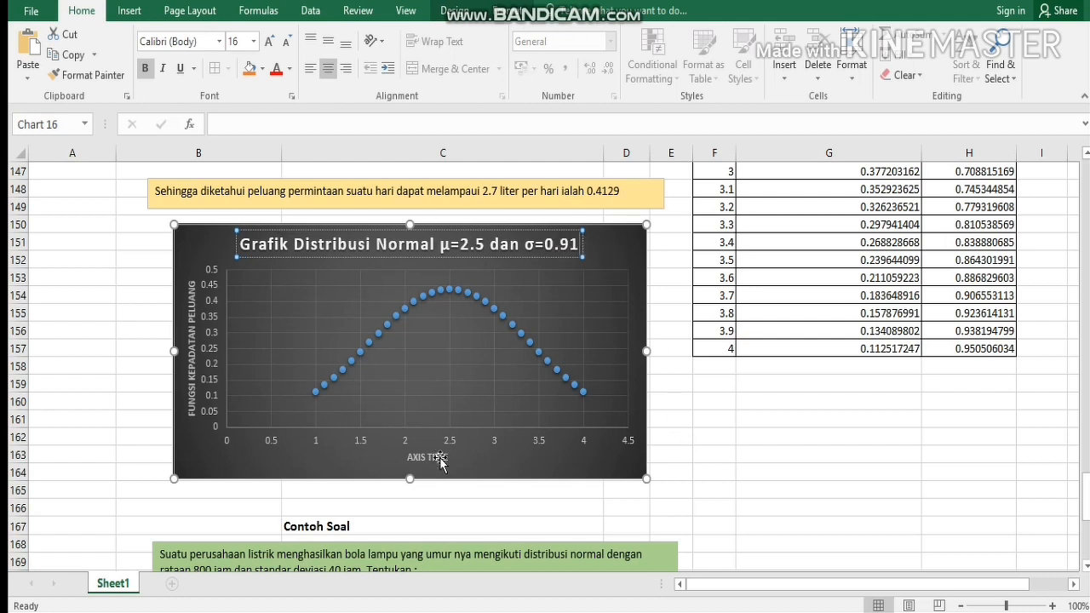
Step: Replace the chart's horizontal axis title with "X" and deselect the chart
left_click(440, 461)
left_click(442, 464)
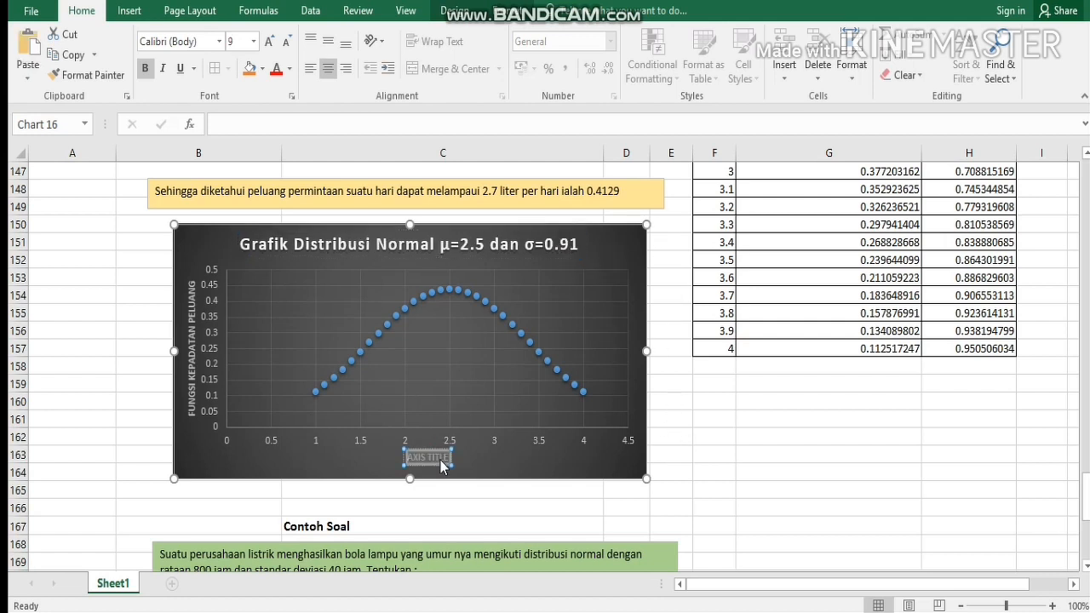
type("x")
left_click(684, 436)
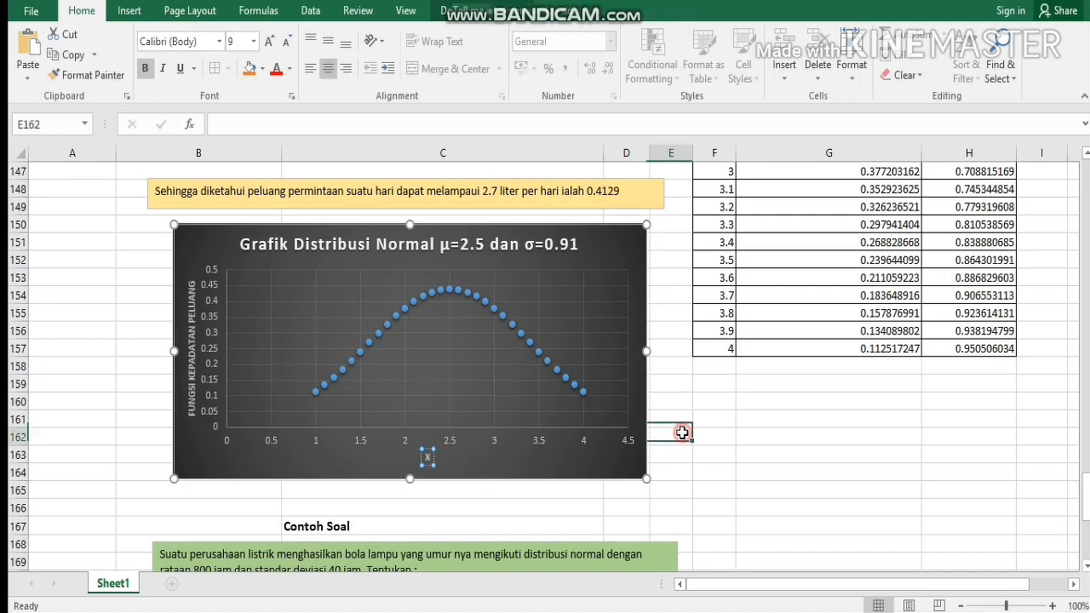
Step: Review the completed normal distribution example, comparing its parameter table, probability results, x table and chart
scroll(702, 460, "up", 3)
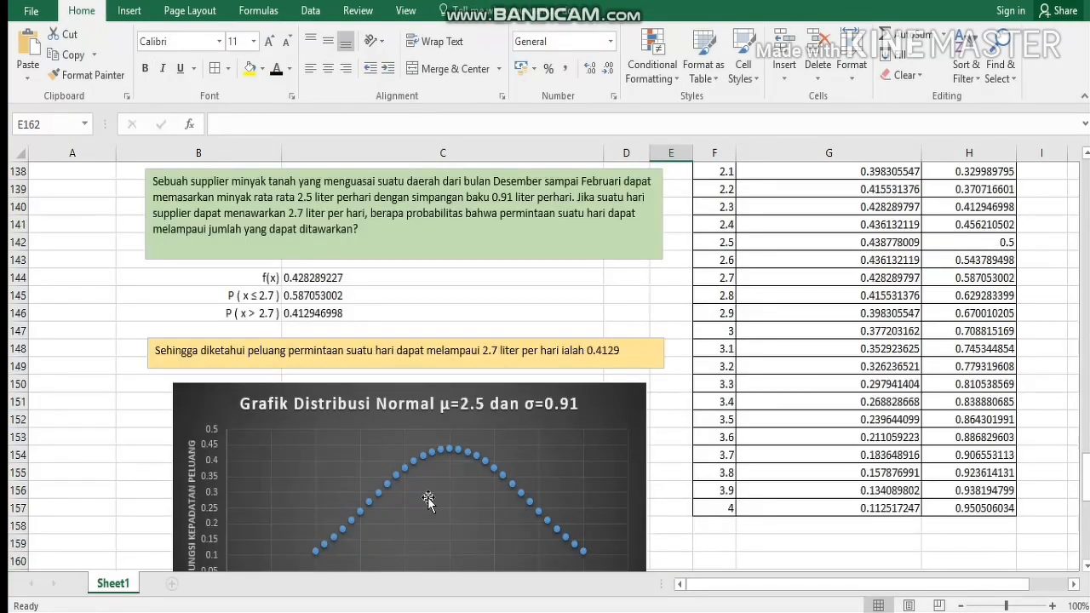
scroll(429, 498, "down", 4)
scroll(407, 353, "up", 7)
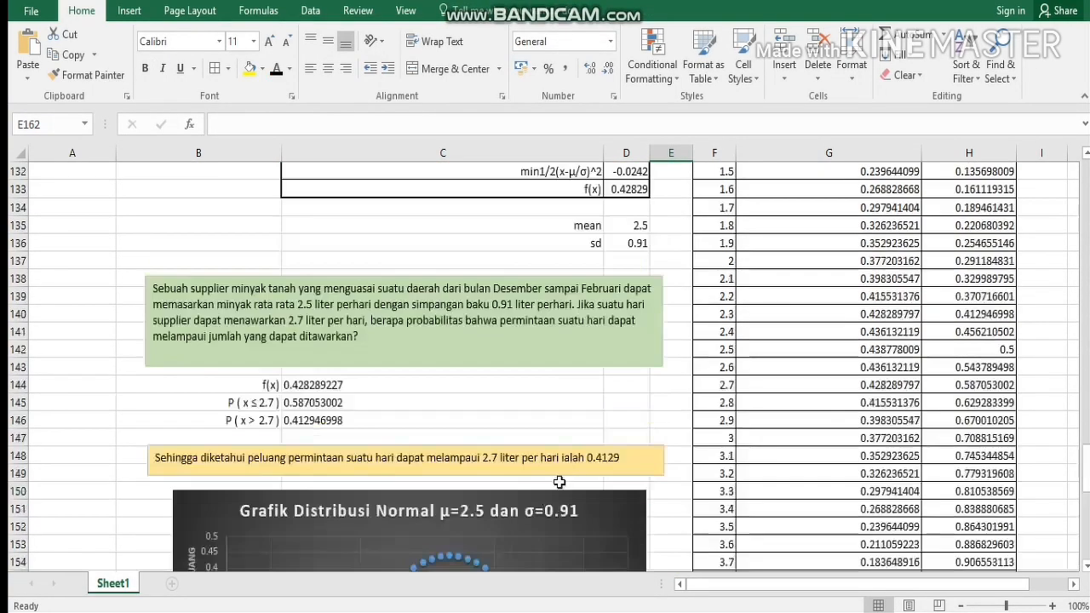
scroll(511, 367, "up", 1)
scroll(590, 377, "down", 4)
scroll(590, 377, "up", 5)
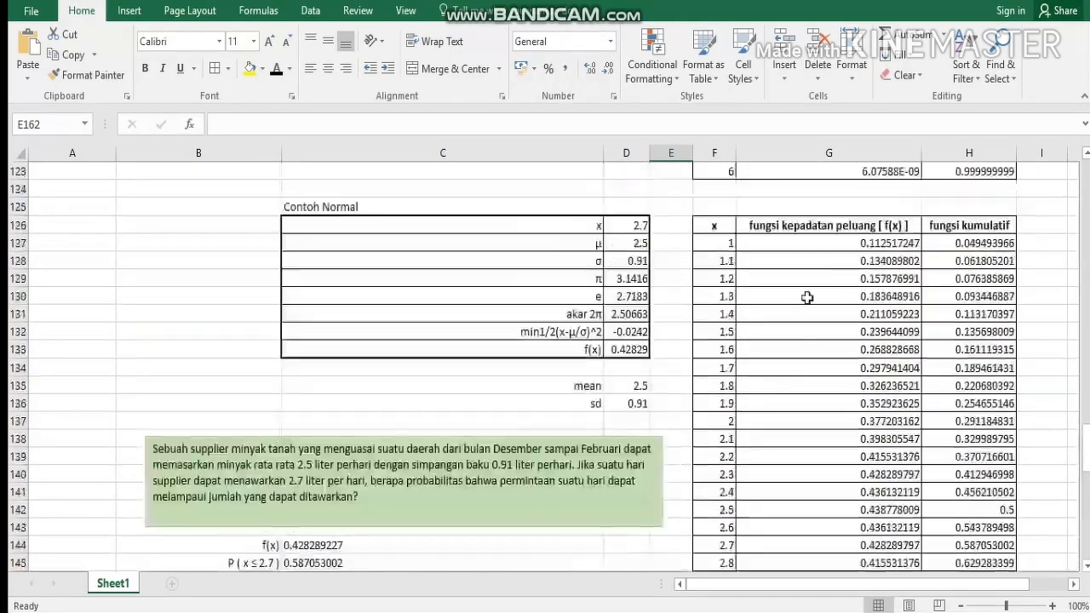
scroll(698, 425, "down", 5)
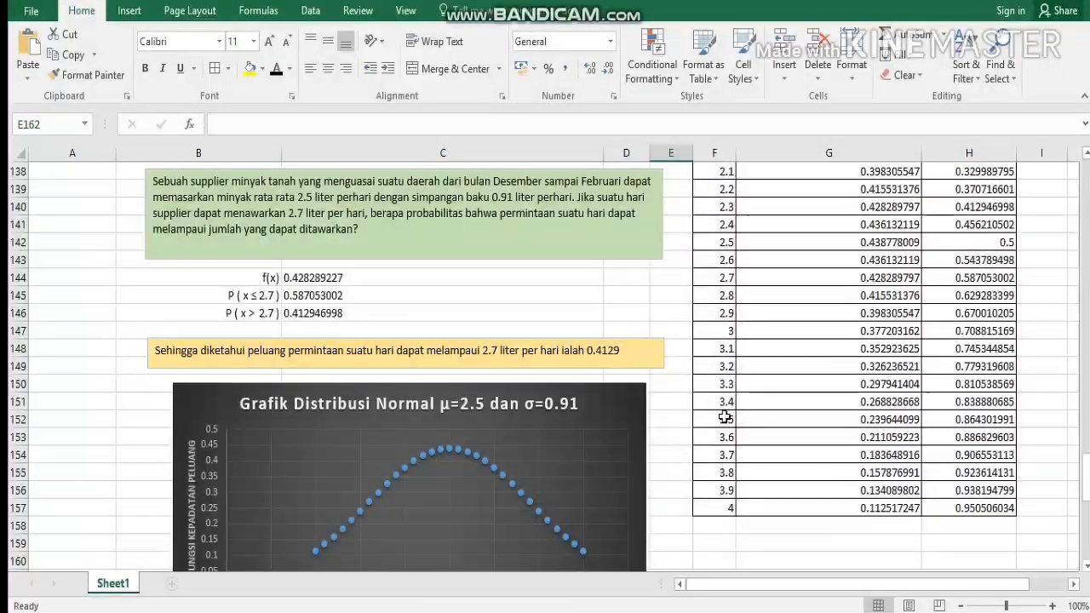
Step: Examine the light-bulb "Contoh Soal" problem and its given μ in row 172
scroll(790, 389, "down", 7)
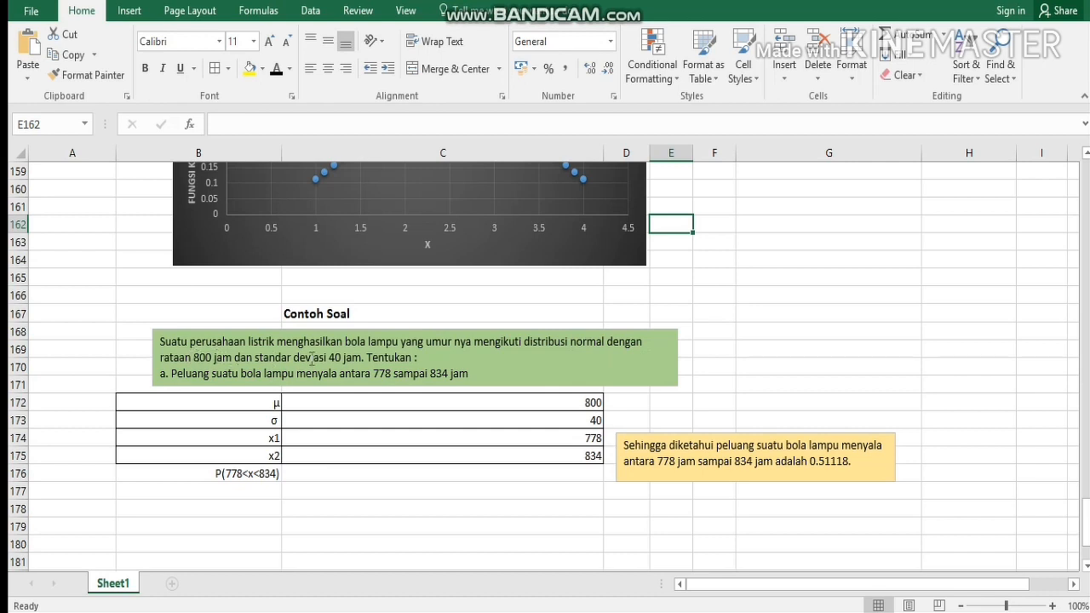
left_click(505, 408)
left_click(266, 403)
left_click(344, 405)
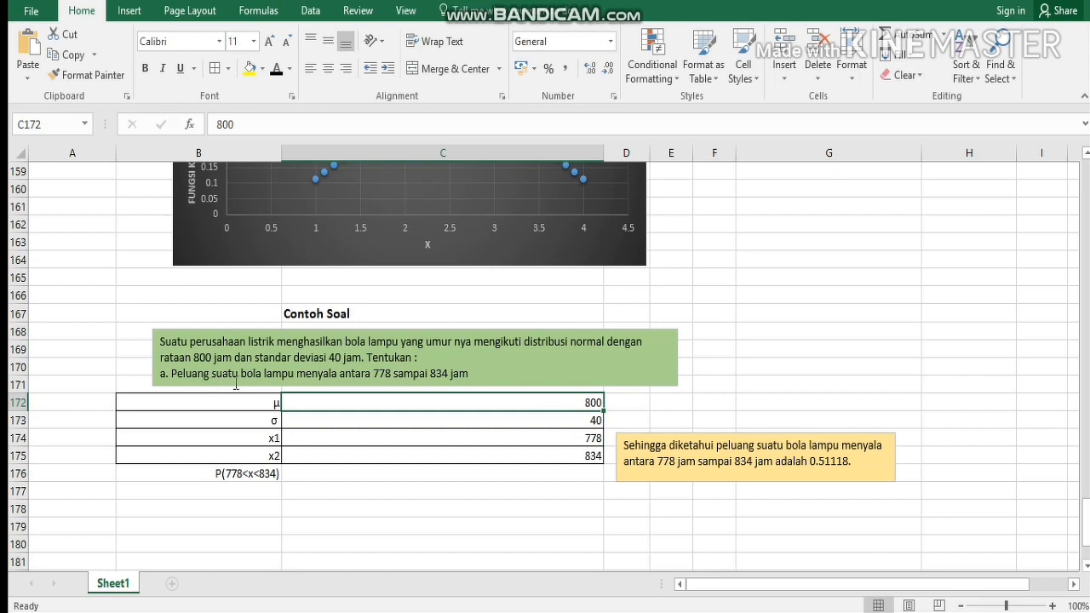
Step: Examine the x1 and x2 values and the P(778<x<834) row of the light-bulb problem
left_click(392, 442)
left_click(591, 460)
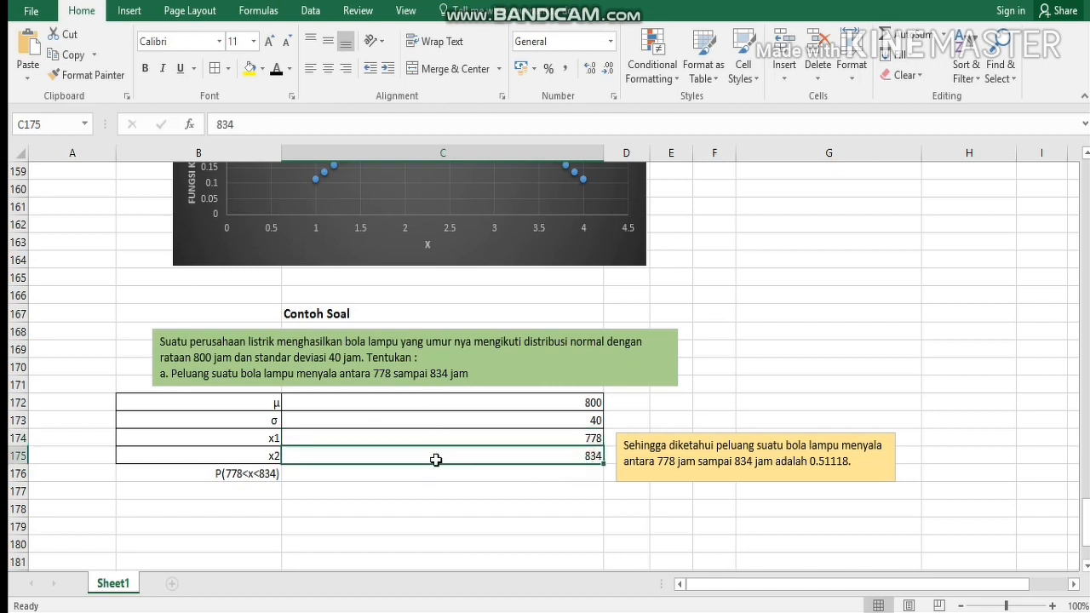
left_click(1000, 0)
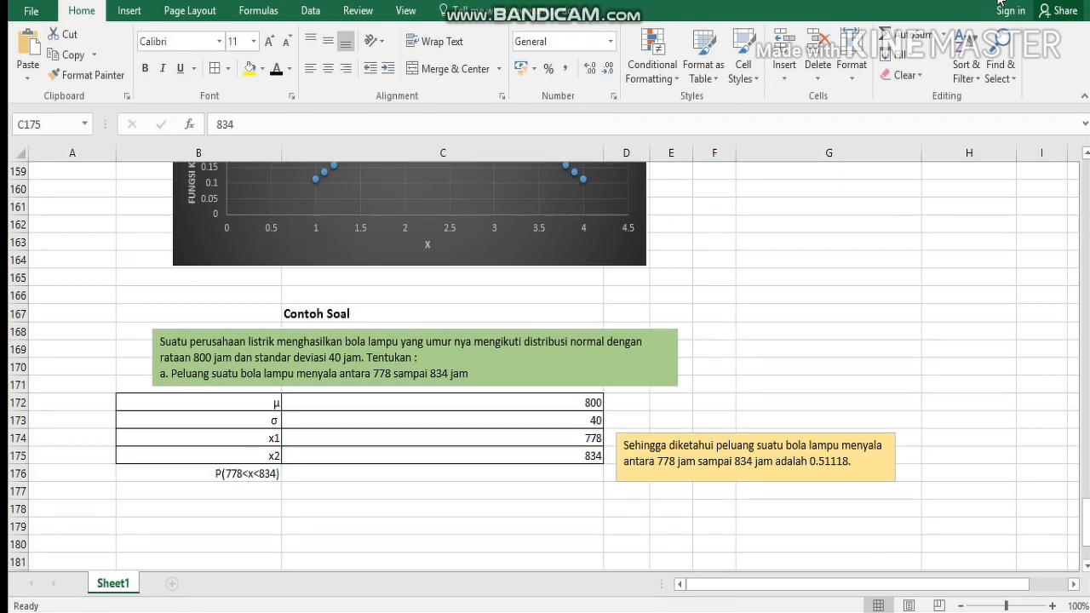
left_click(559, 472)
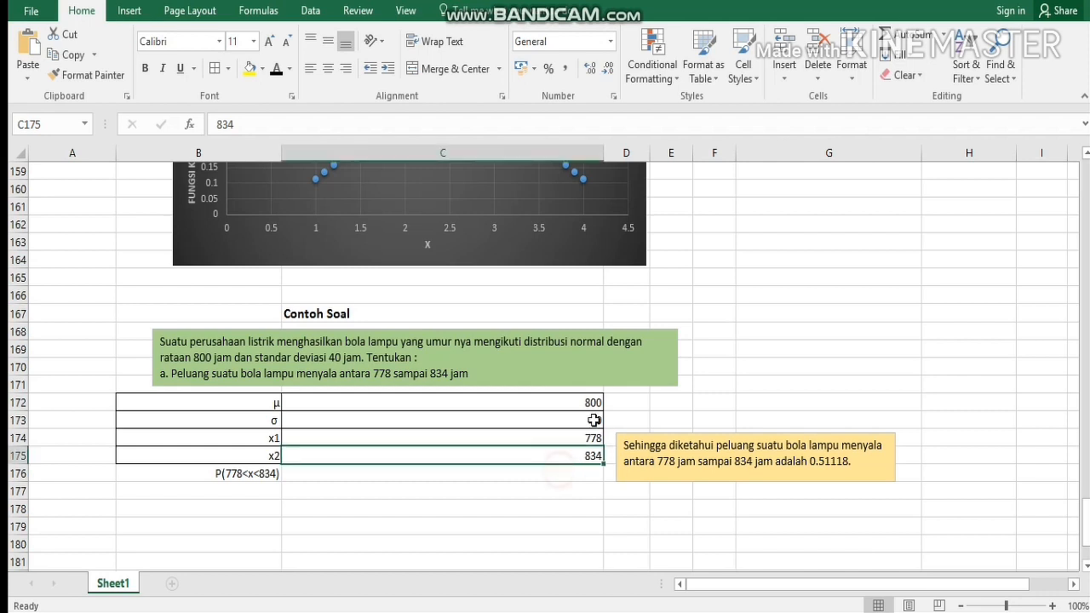
left_click(258, 475)
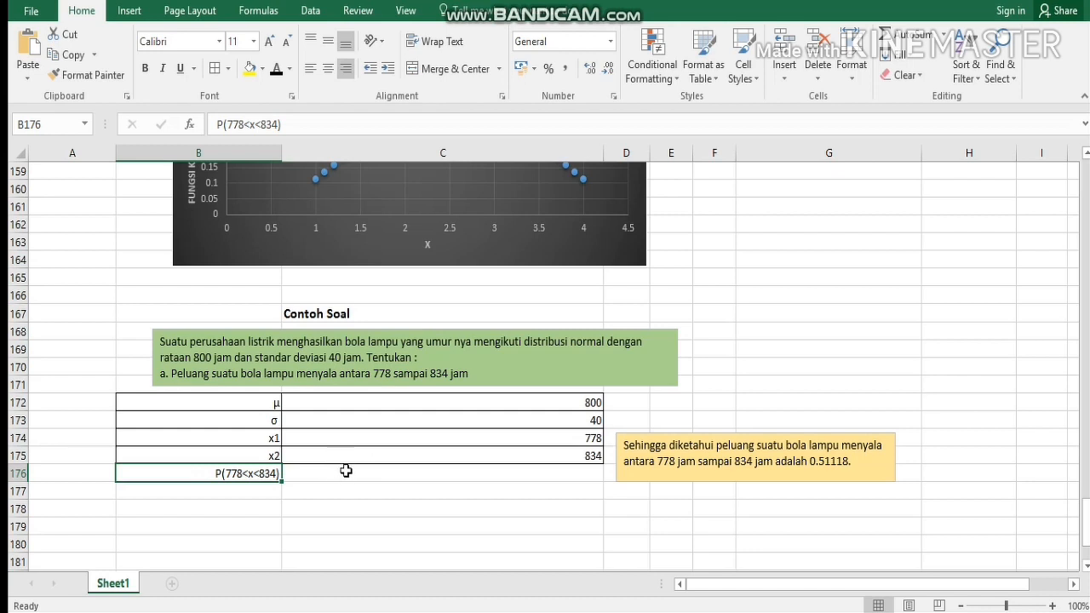
Step: Begin the P(778<x<834) formula in C176 with =NORM.DIST(C175,C172,C173,TRUE), using x2, μ and σ
left_click(381, 474)
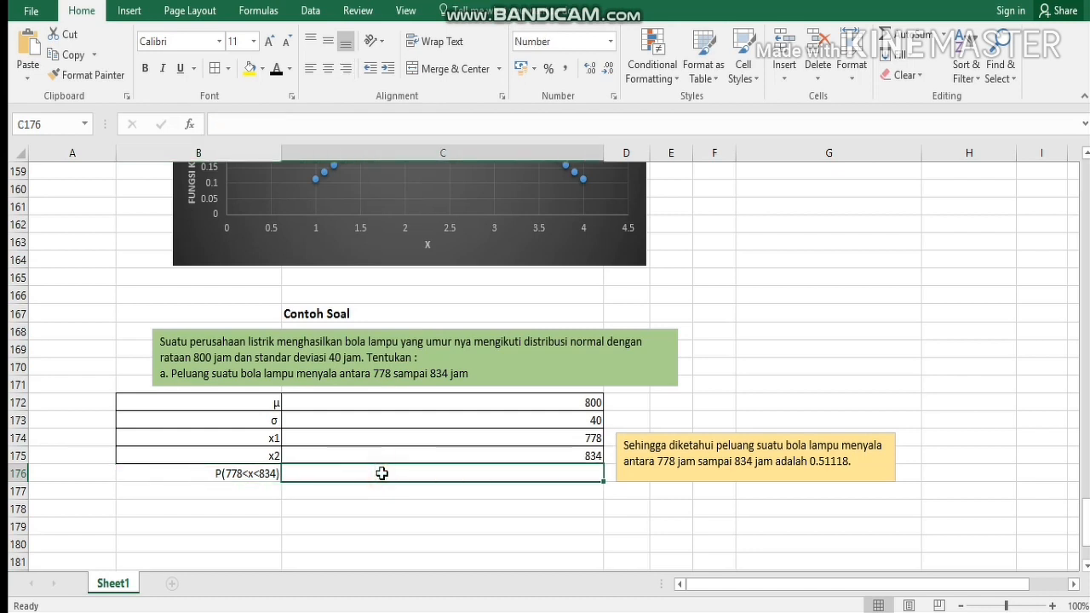
type("=norm")
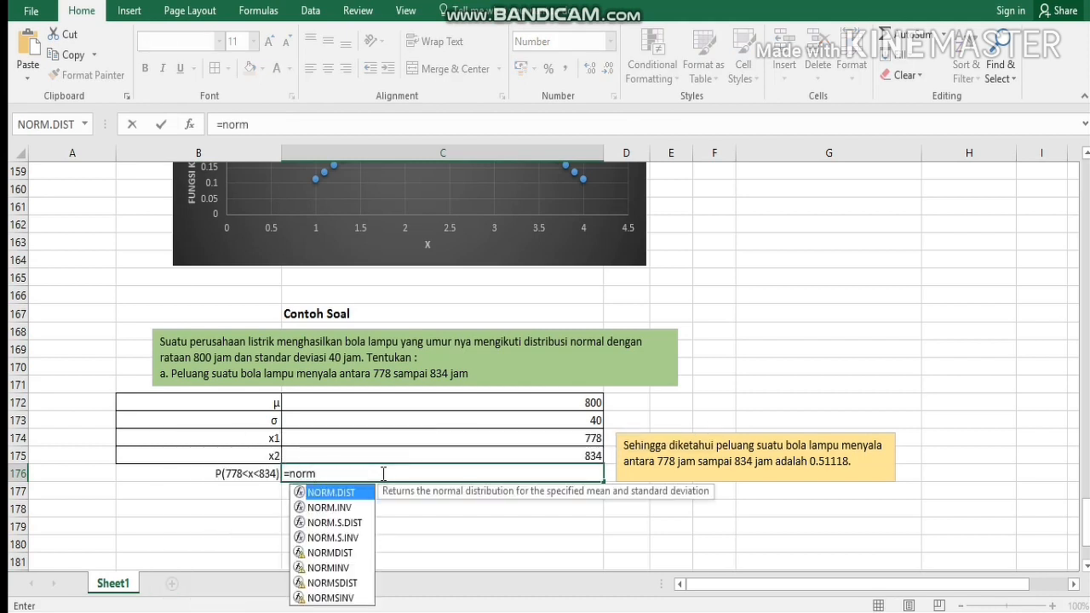
type(".")
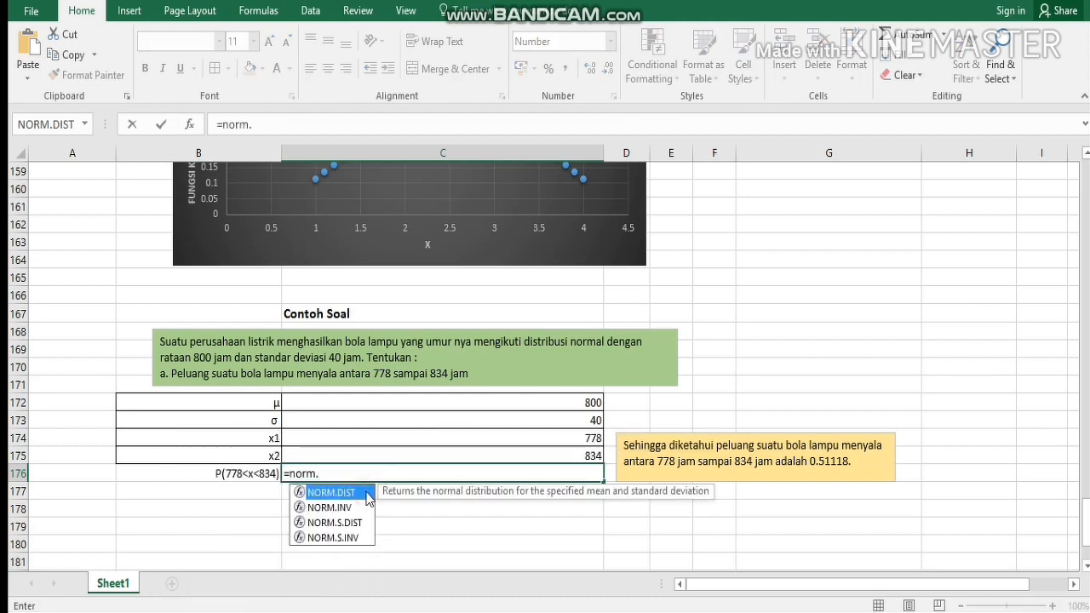
double_click(366, 493)
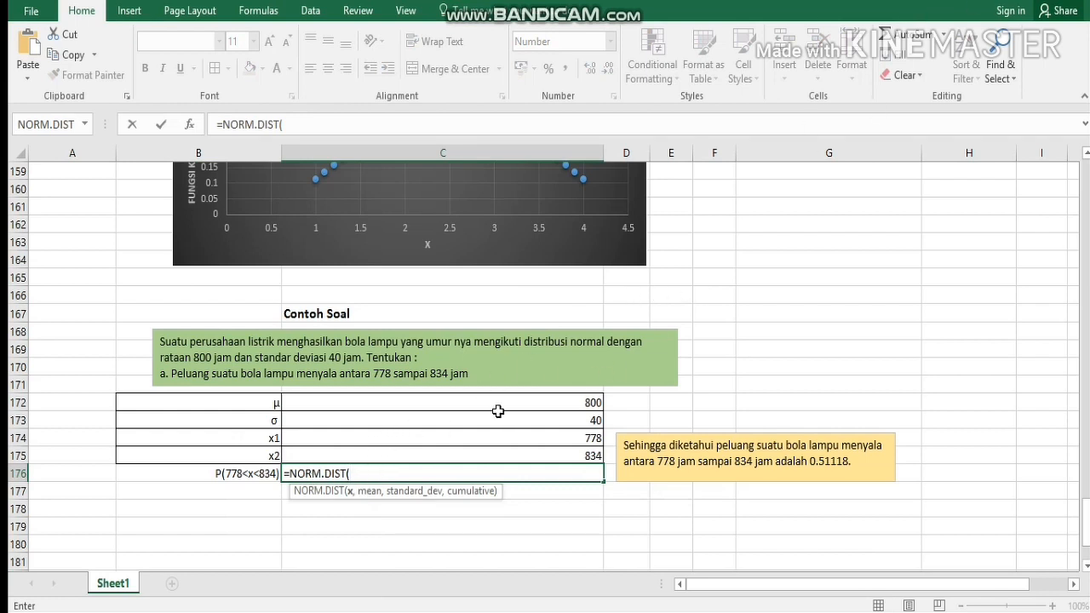
left_click(364, 475)
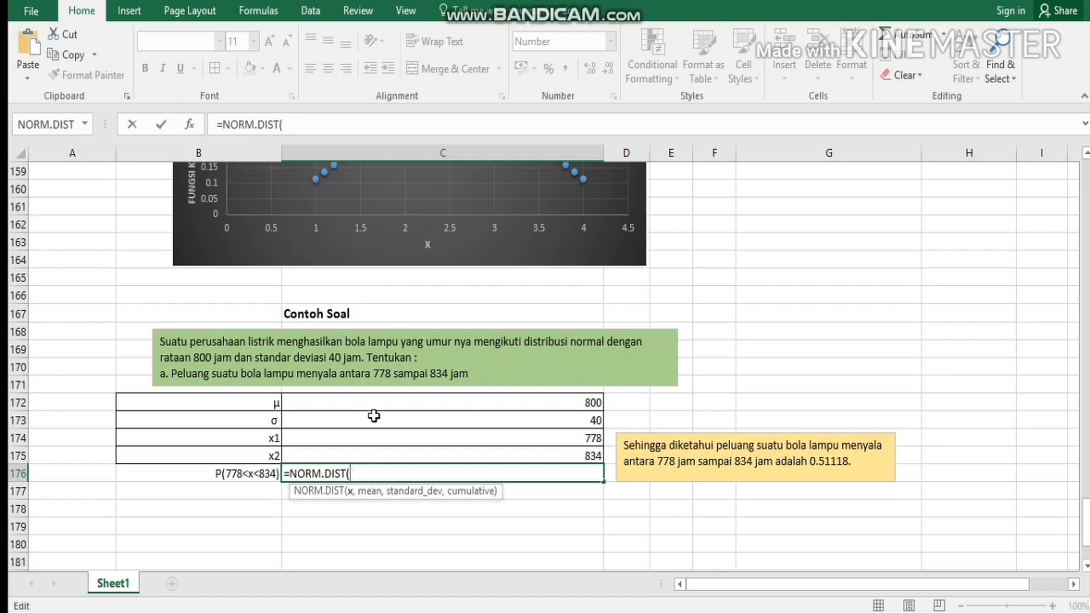
left_click(441, 452)
type(",")
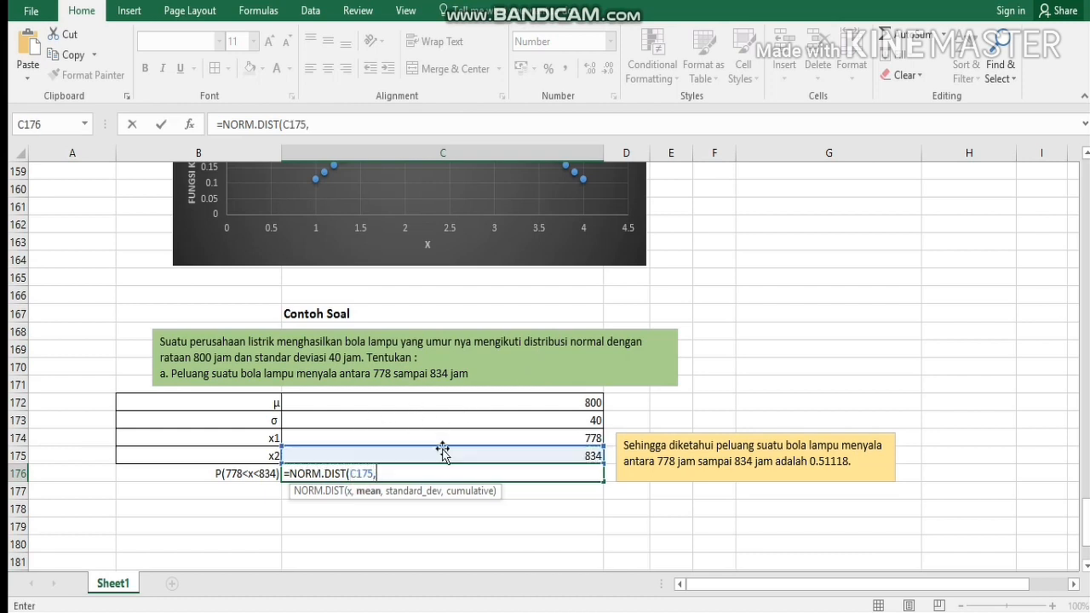
left_click(490, 403)
type(",")
left_click(496, 421)
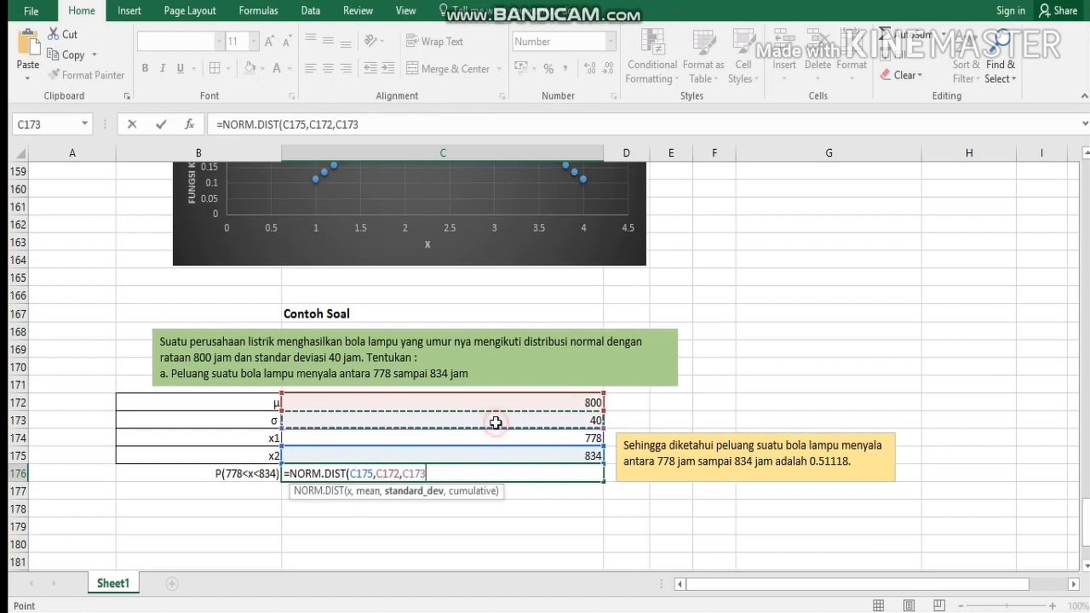
type(",TRUE)")
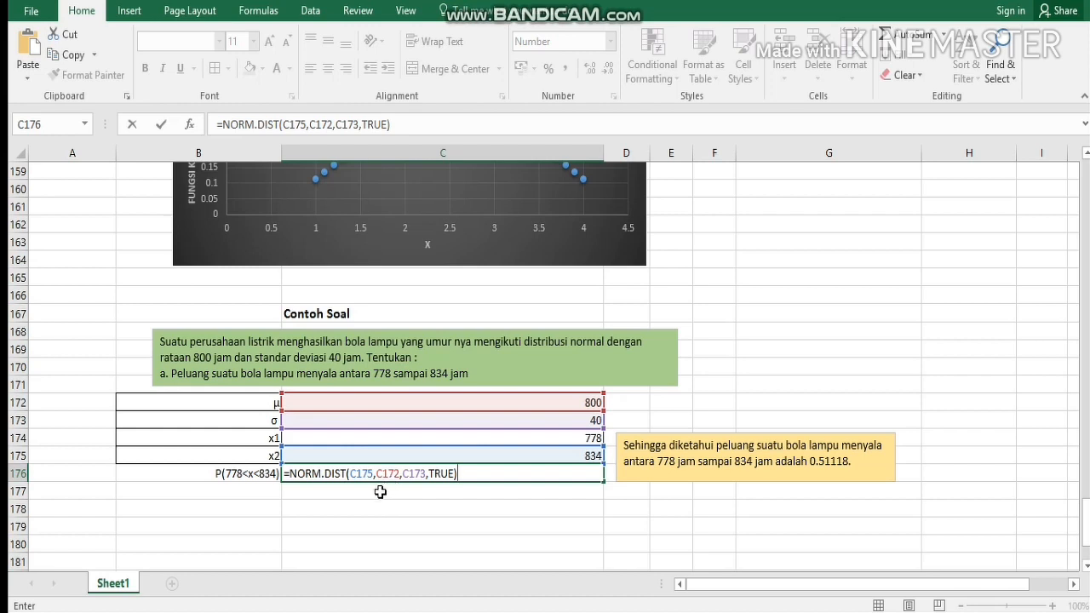
Step: Extend the C176 formula by subtracting NORM.DIST(C174,C172,C173,TRUE), the cumulative probability for x1
left_click(492, 478)
type("norm")
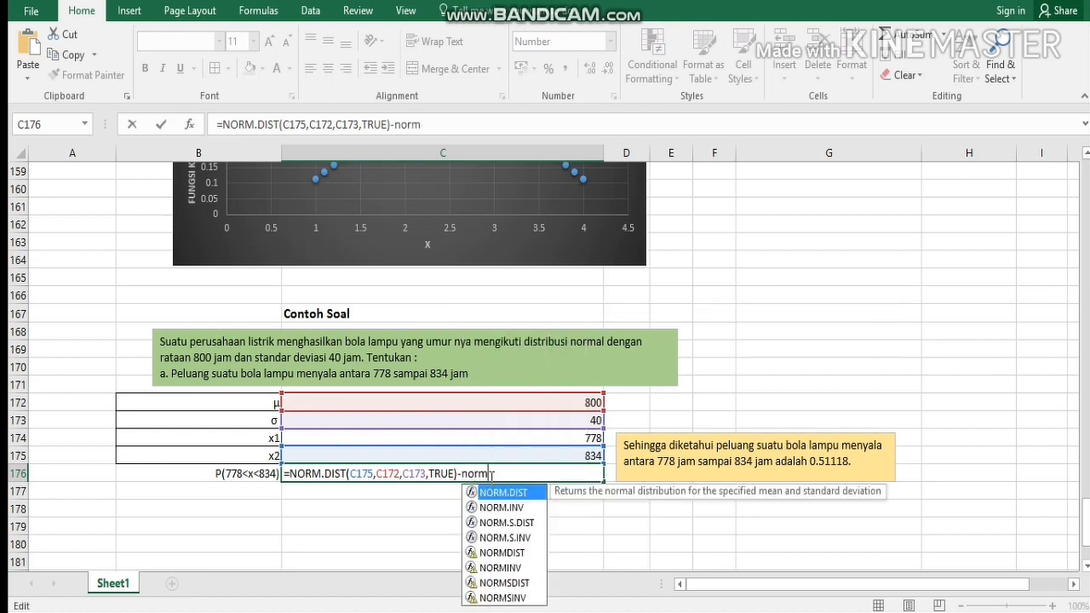
key("Tab")
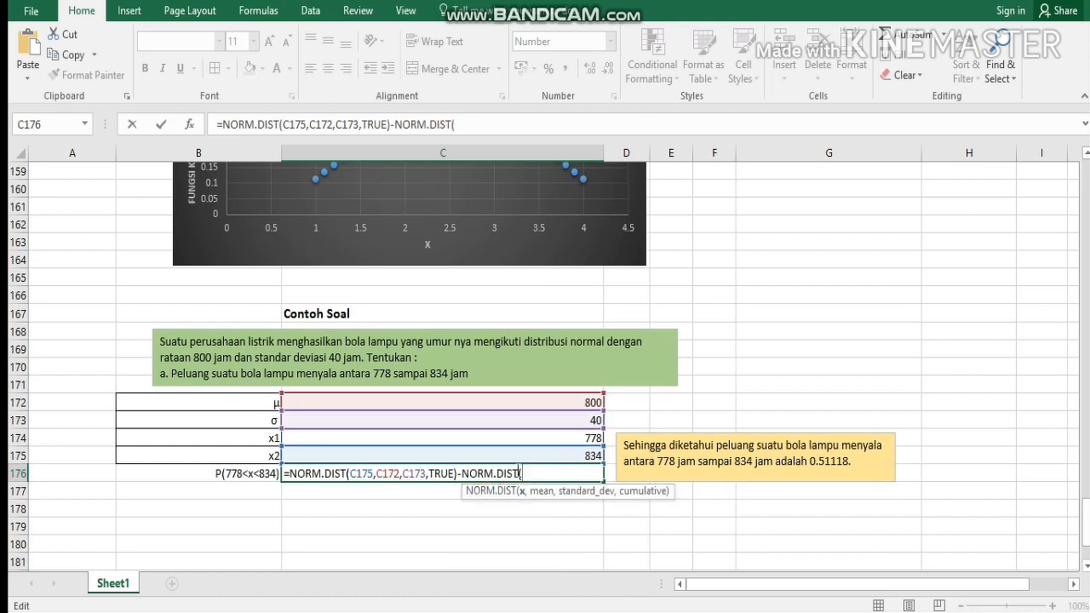
left_click(515, 439)
type(",")
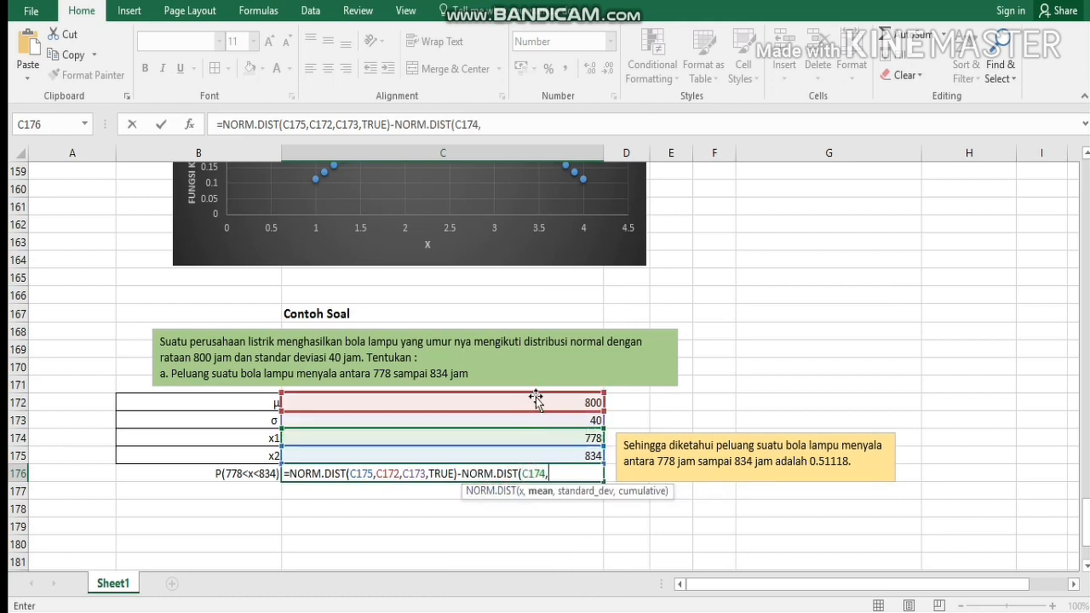
left_click(535, 401)
type(",")
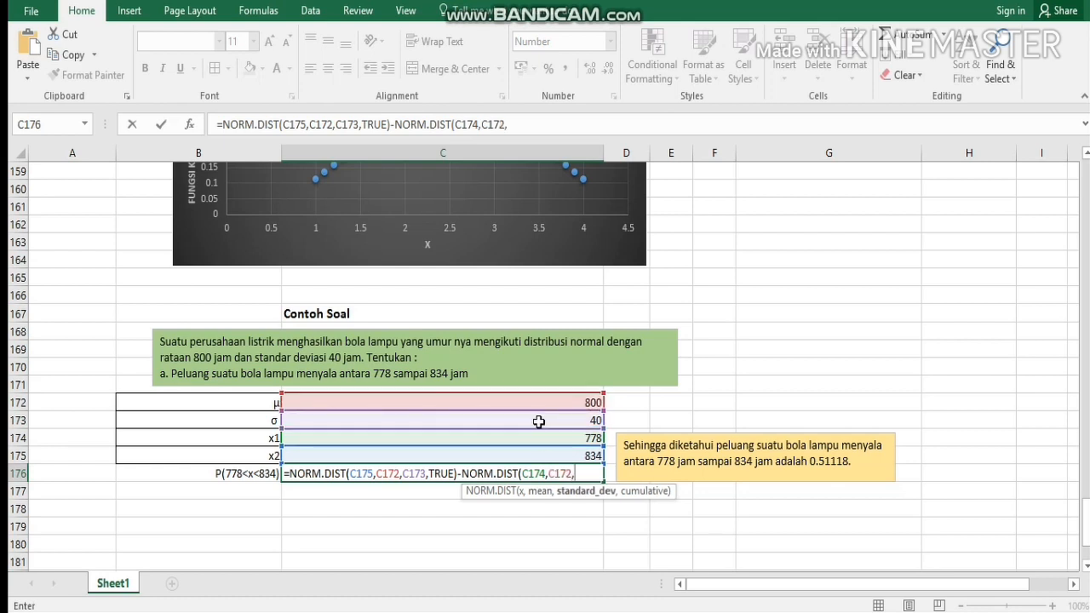
left_click(539, 421)
type(",T")
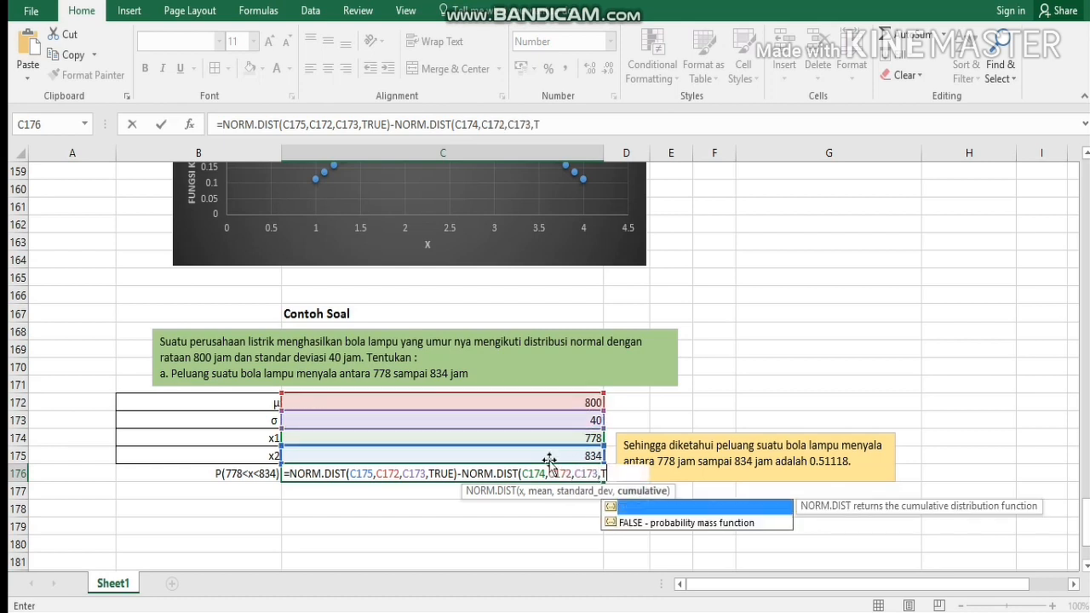
type("RUE")
Step: Decline the suggested formula correction, add the missing closing parenthesis to the C176 formula and commit it
key("Return")
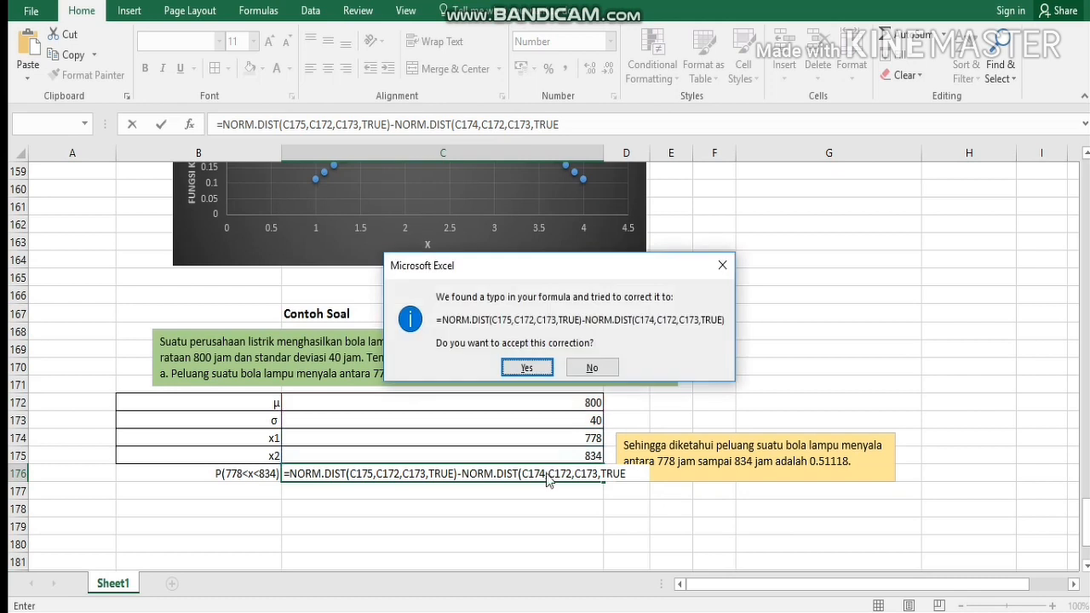
key("n")
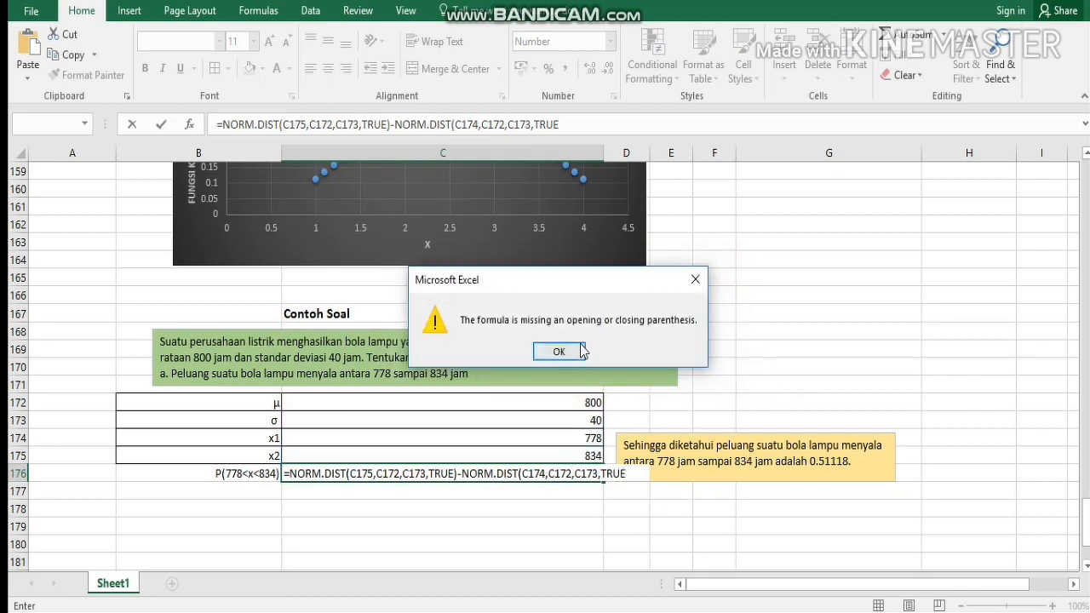
key("Return")
key("Return")
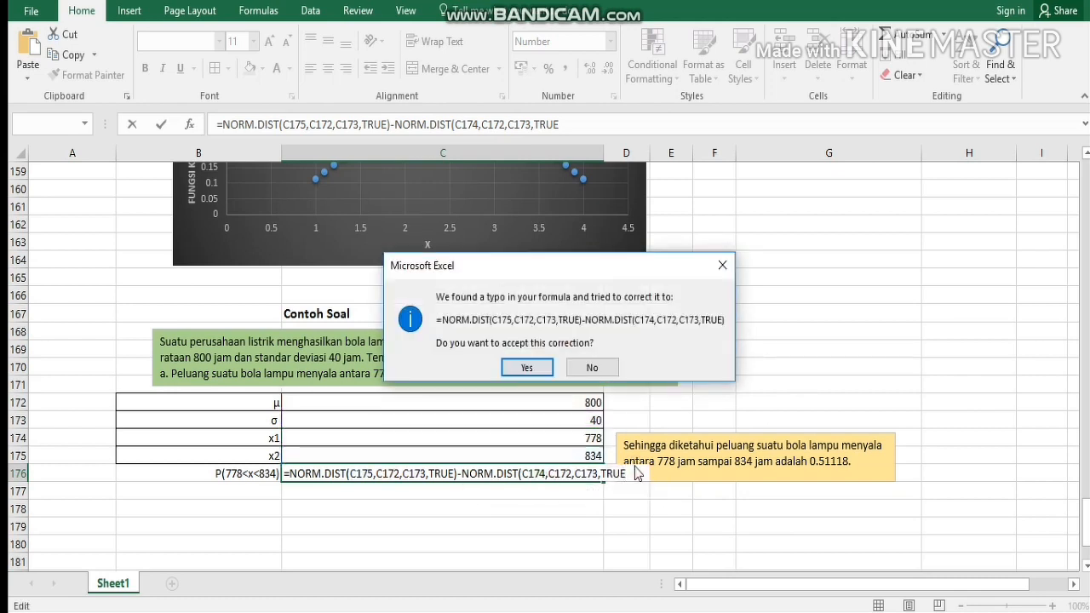
left_click(588, 367)
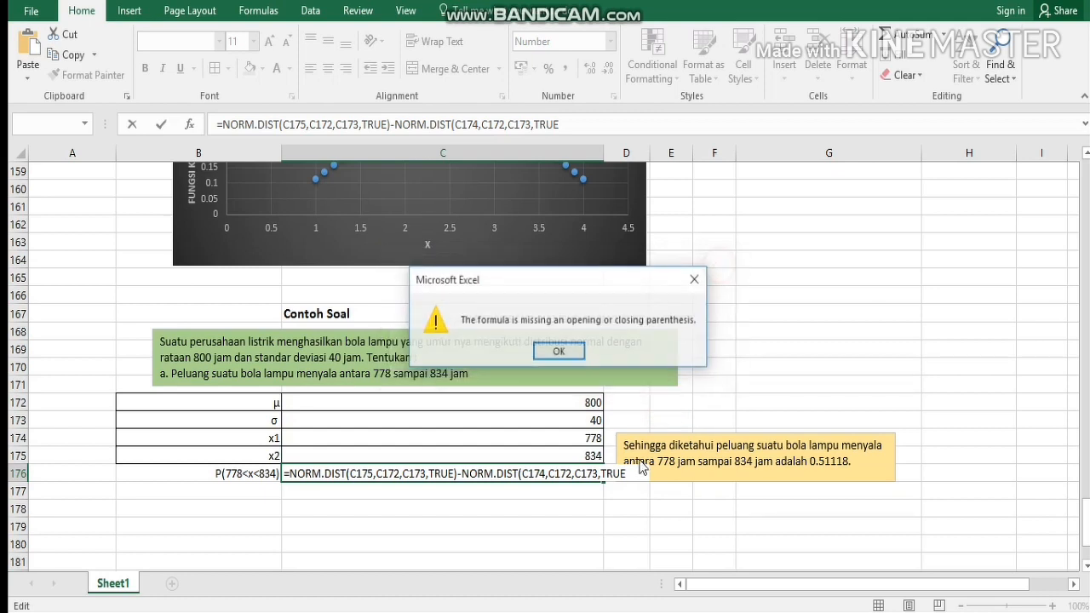
left_click(559, 350)
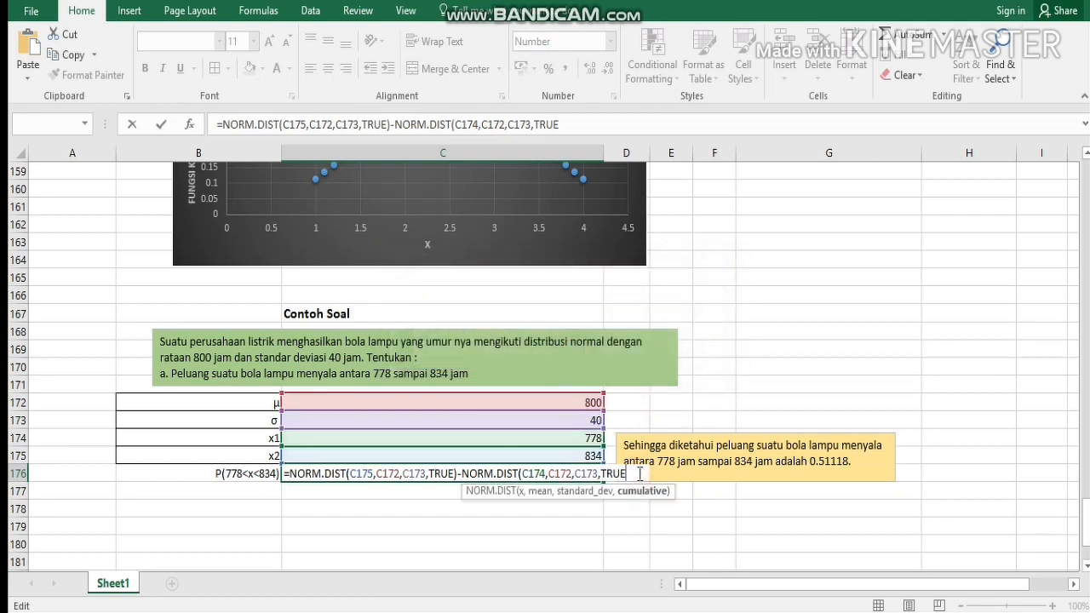
type(")")
key("Return")
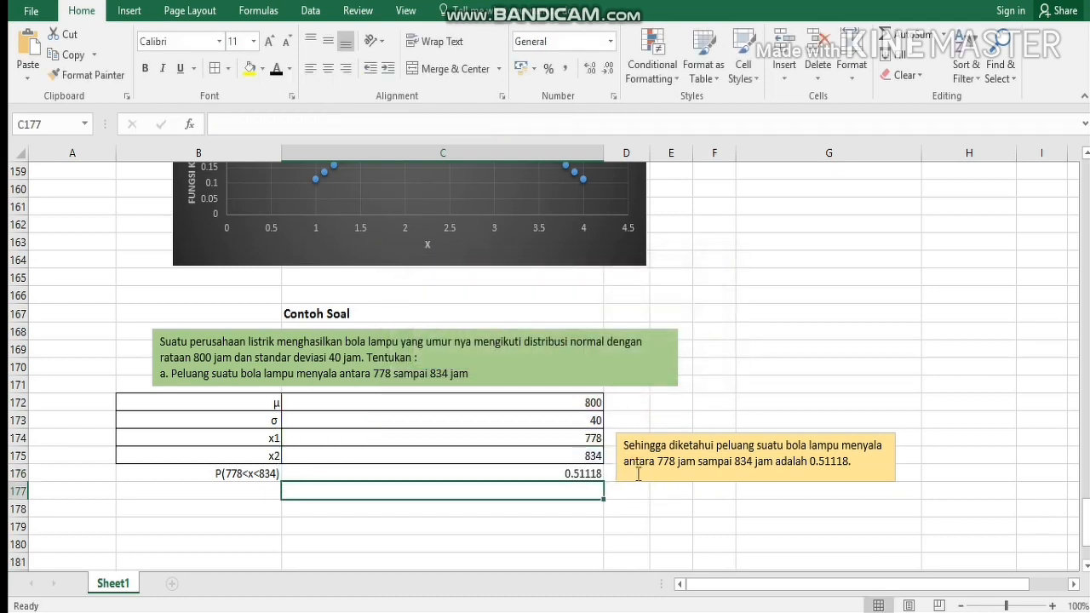
Step: Review the probability in C176 against the written conclusion, and return to the normal distribution formulas at the start of the sheet
left_click(479, 475)
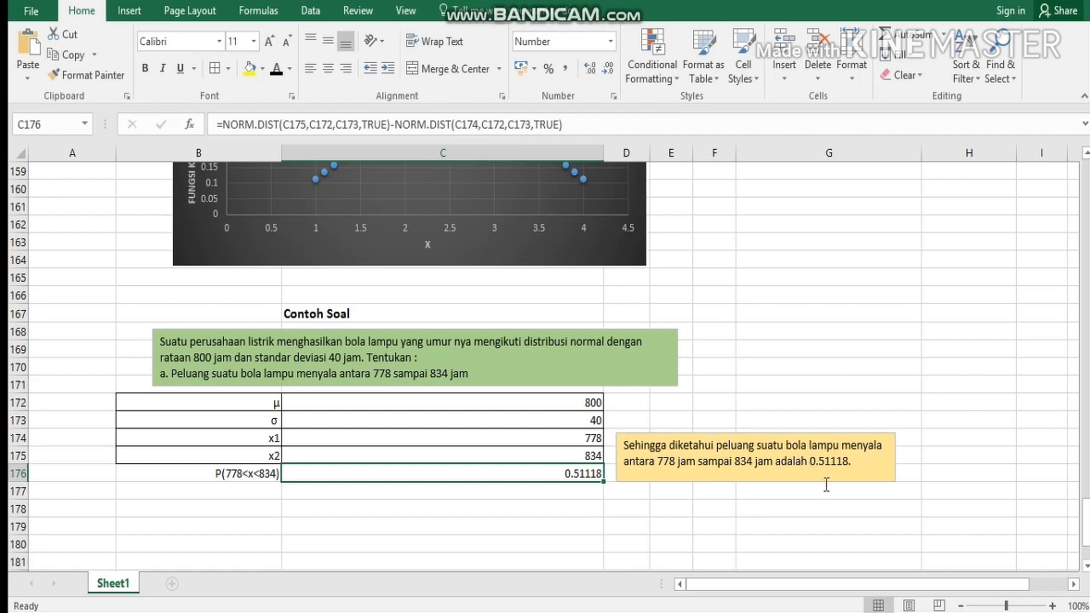
scroll(767, 326, "up", 20)
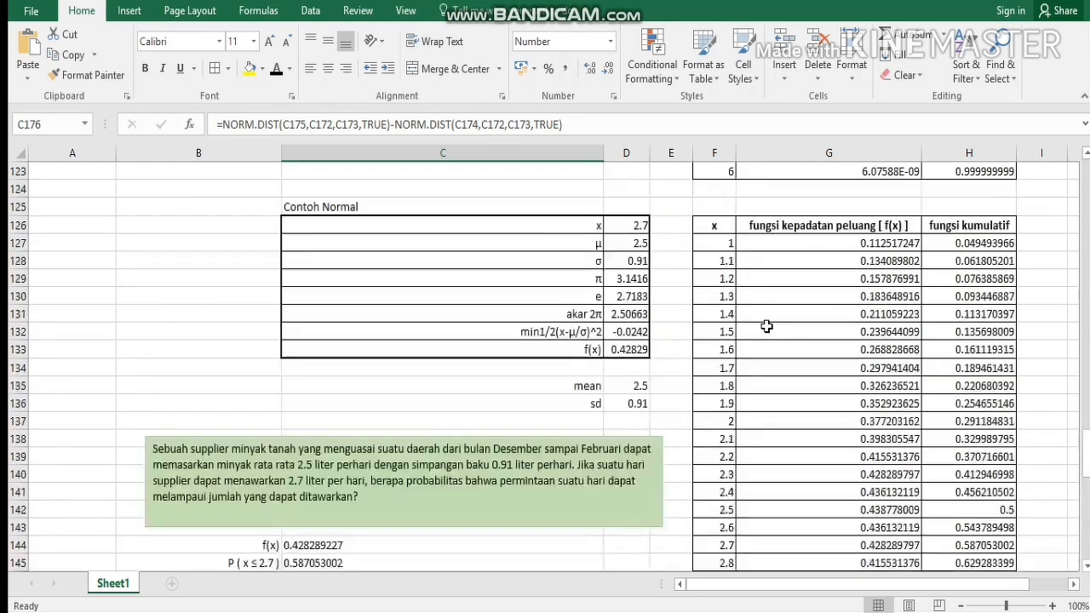
scroll(767, 327, "up", 20)
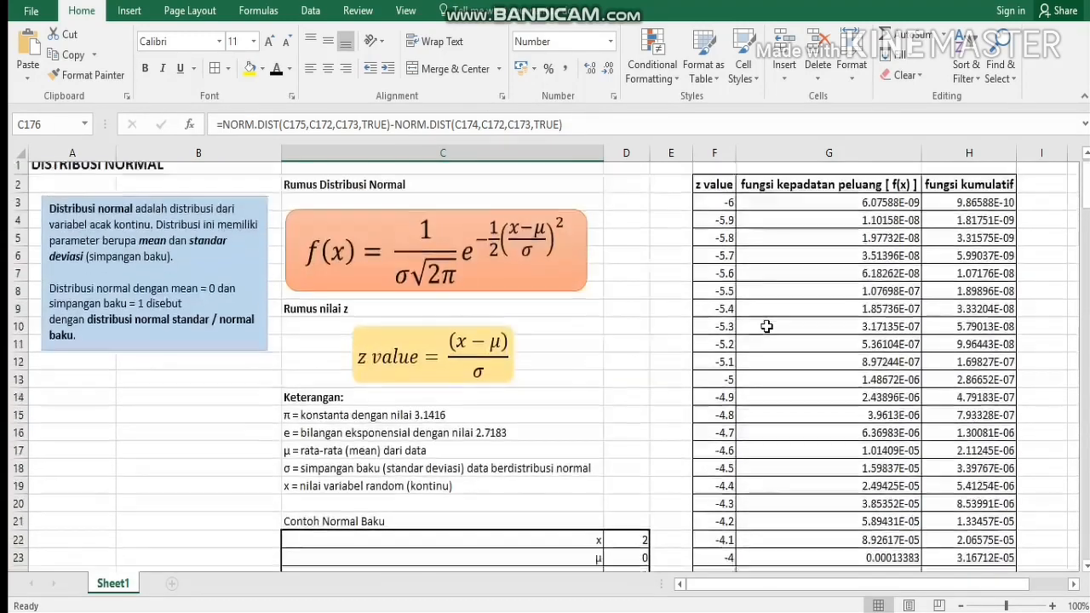